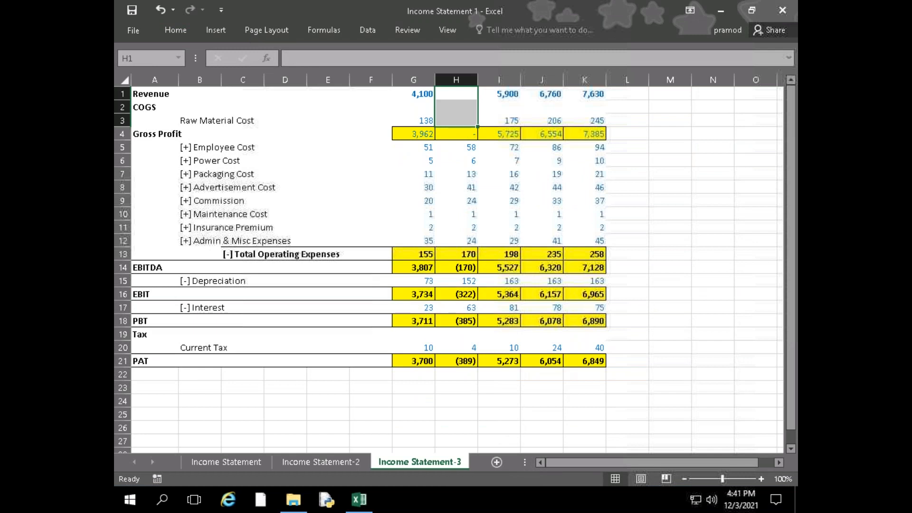
pyautogui.write('=')
pyautogui.press('Left')
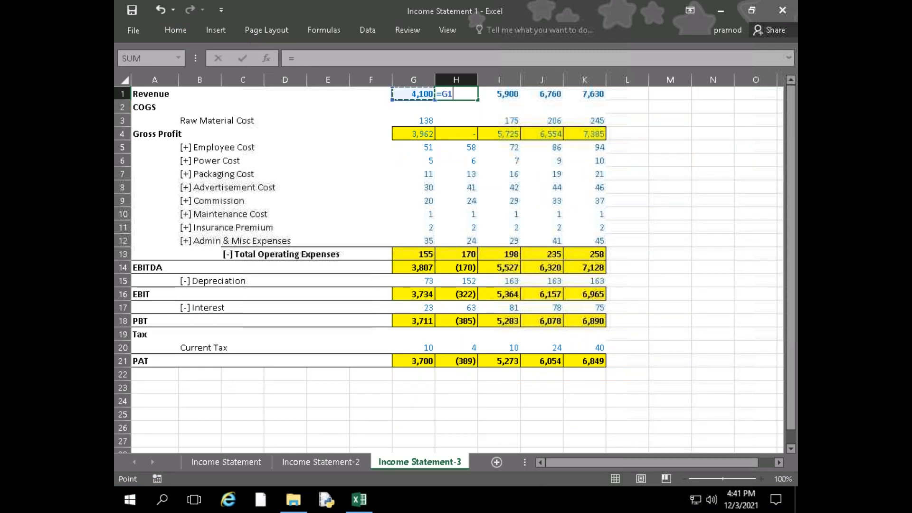
pyautogui.press('BackSpace')
pyautogui.press('BackSpace')
pyautogui.write('(')
pyautogui.press('Left')
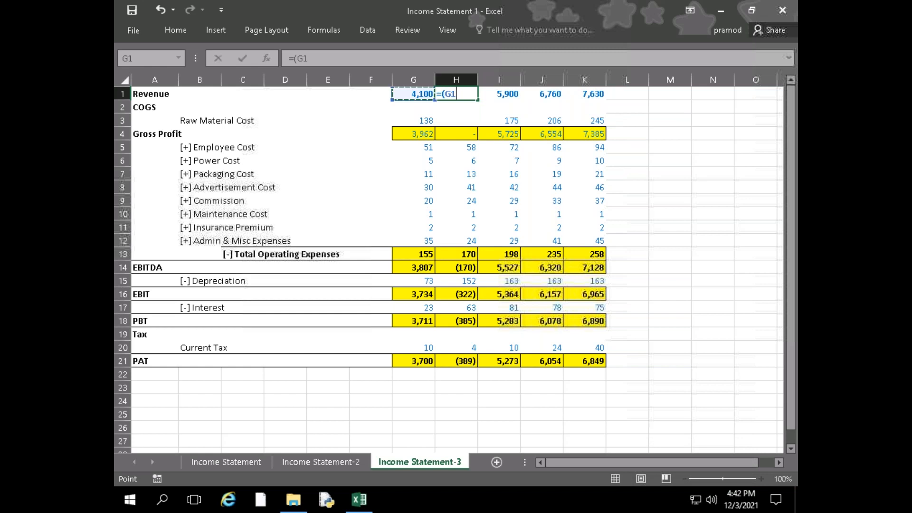
pyautogui.write('*18%')
pyautogui.press('BackSpace')
pyautogui.press('BackSpace')
pyautogui.press('BackSpace')
pyautogui.press('BackSpace')
pyautogui.press('BackSpace')
pyautogui.press('BackSpace')
pyautogui.press('BackSpace')
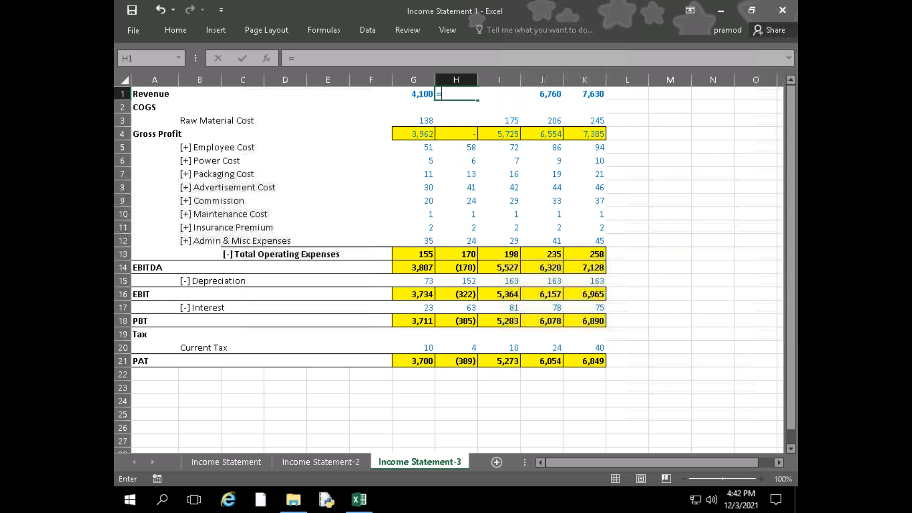
pyautogui.press('Left')
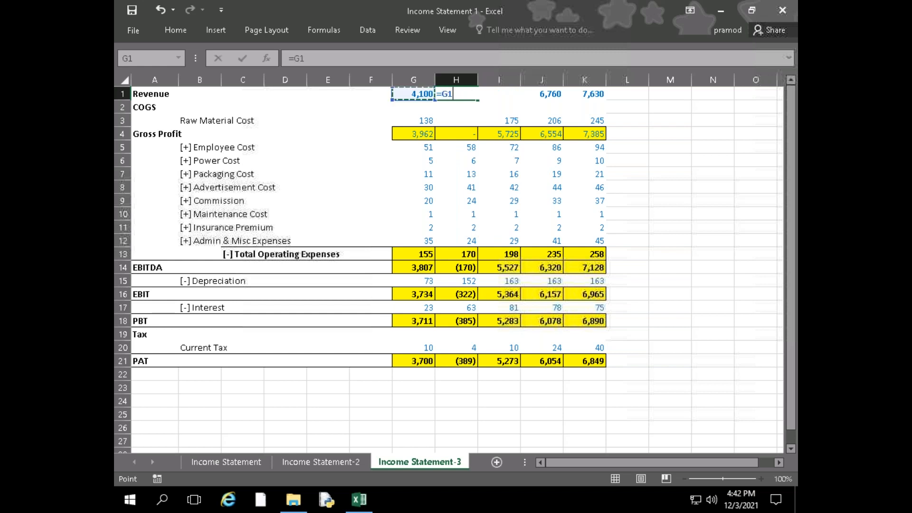
pyautogui.write('*(')
pyautogui.press('Left')
pyautogui.write('*')
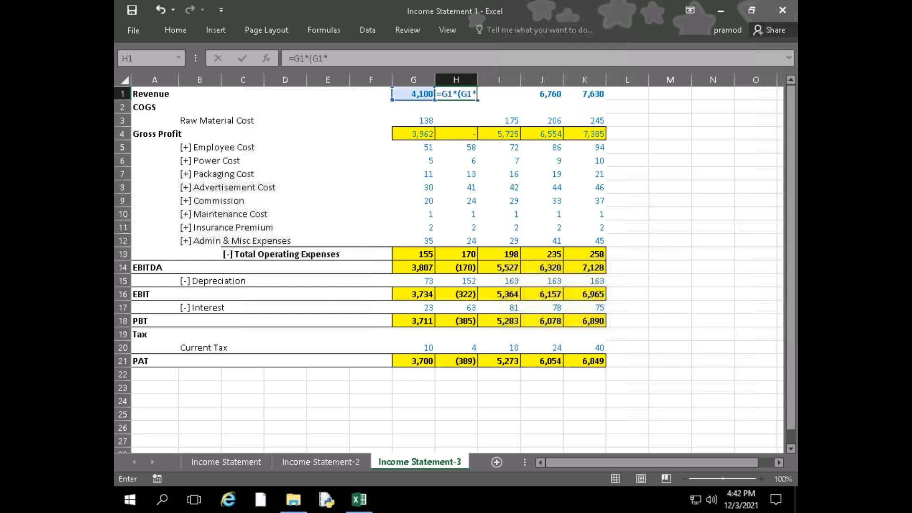
pyautogui.press('BackSpace')
pyautogui.press('BackSpace')
pyautogui.press('BackSpace')
pyautogui.press('BackSpace')
pyautogui.press('BackSpace')
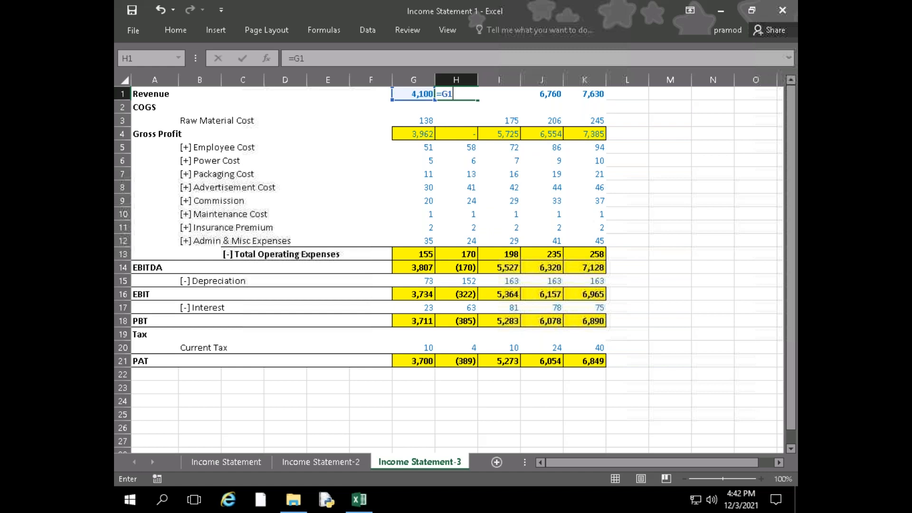
pyautogui.press('BackSpace')
pyautogui.press('BackSpace')
# - Enter the formula =(G1*18%)+1 in Revenue cell H1
pyautogui.write('(')
pyautogui.press('Left')
pyautogui.write('*18%)')
pyautogui.press('Return')
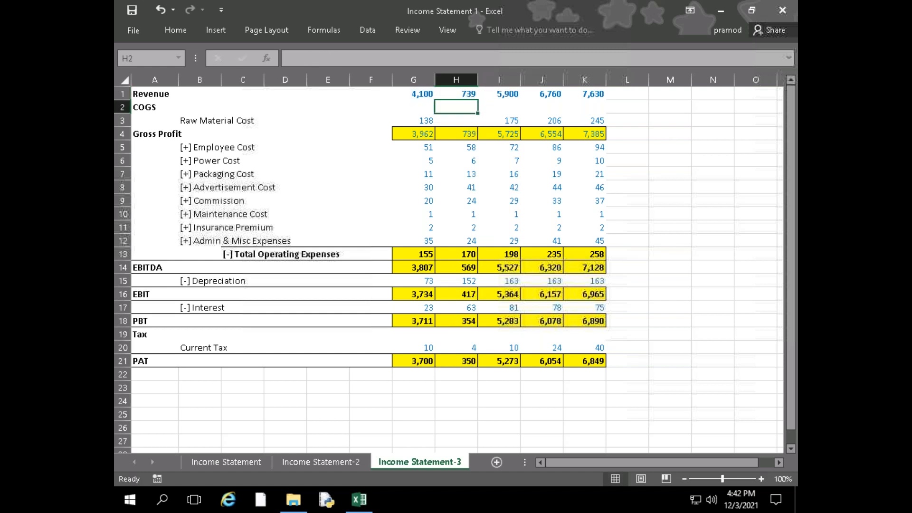
pyautogui.press('Up')
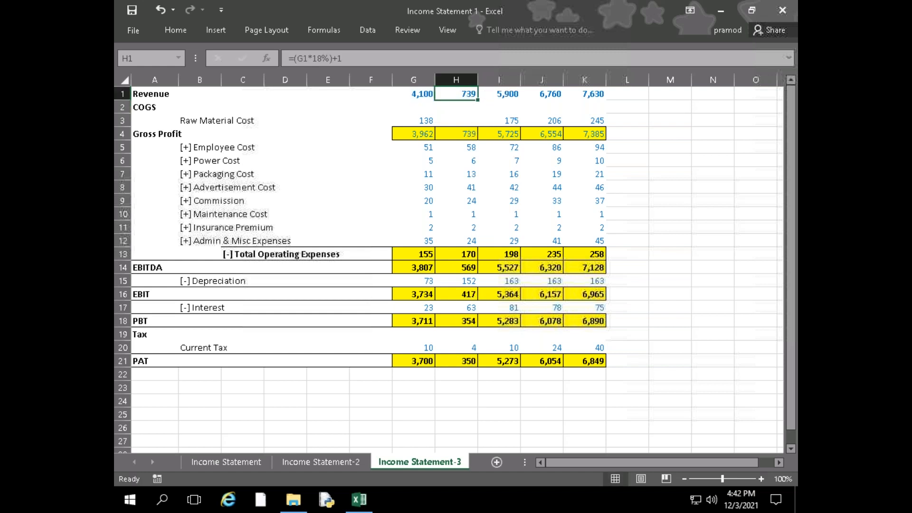
# - Correct the Revenue formula in H1 to =(G1*18%)+G1 and fill it across to K1
pyautogui.doubleClick(457, 94)
pyautogui.click(493, 94)
pyautogui.press('BackSpace')
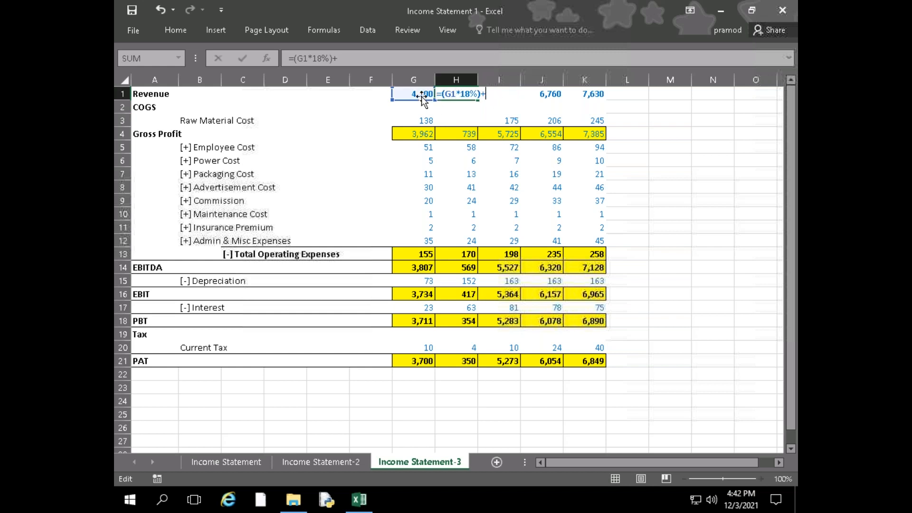
pyautogui.click(417, 95)
pyautogui.press('Return')
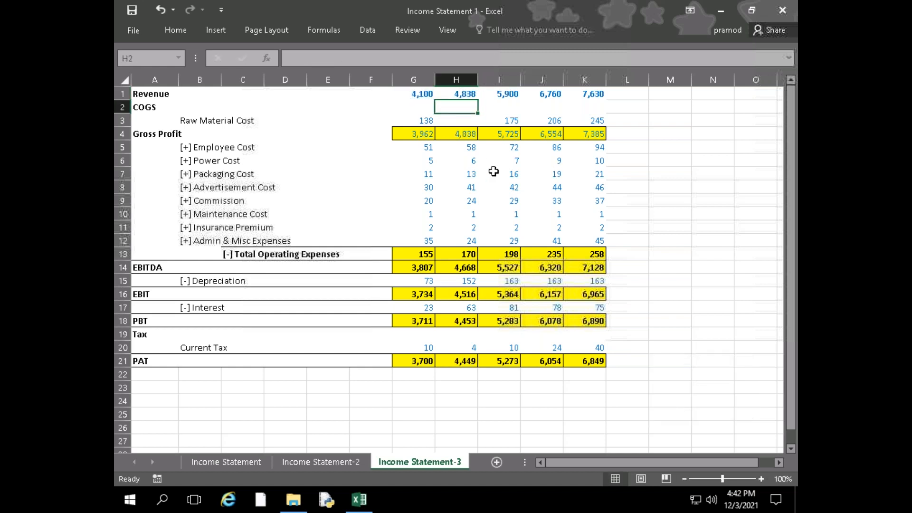
pyautogui.click(464, 90)
pyautogui.moveTo(478, 100); pyautogui.dragTo(590, 136)
# - Enter =(G3*12%)+G3 in Raw Material Cost cell H3 and fill it across to K3
pyautogui.click(456, 120)
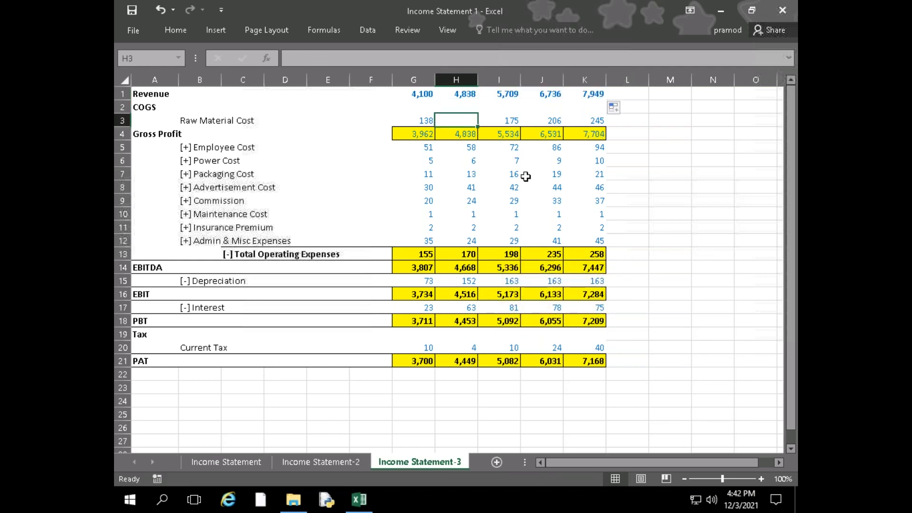
pyautogui.write('=')
pyautogui.press('Left')
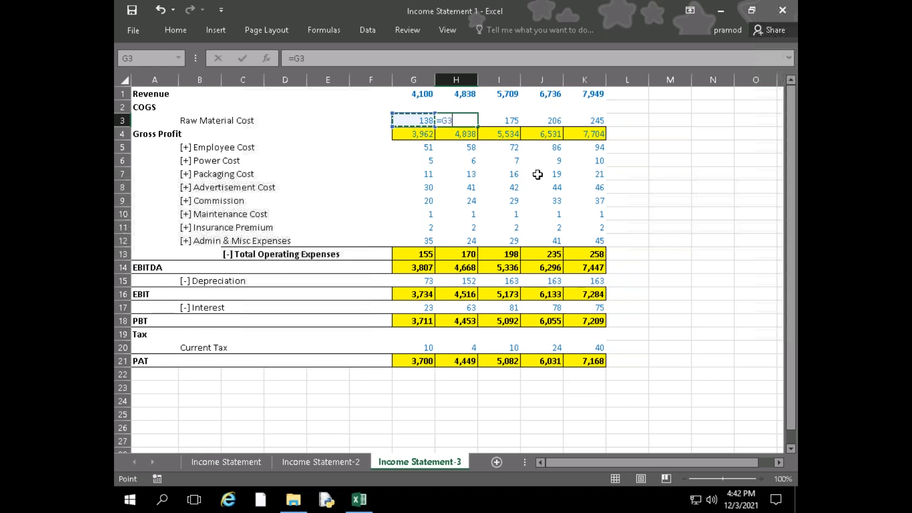
pyautogui.press('BackSpace')
pyautogui.write('(')
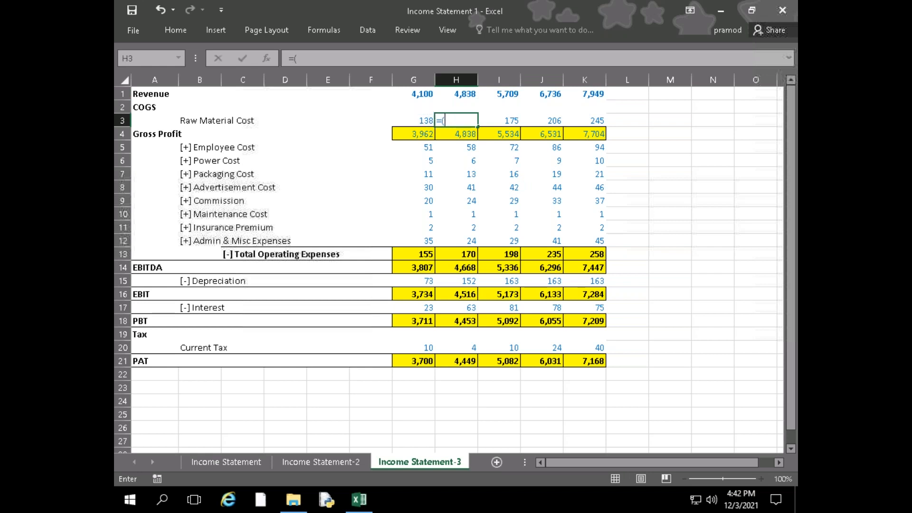
pyautogui.press('Left')
pyautogui.write('*12%')
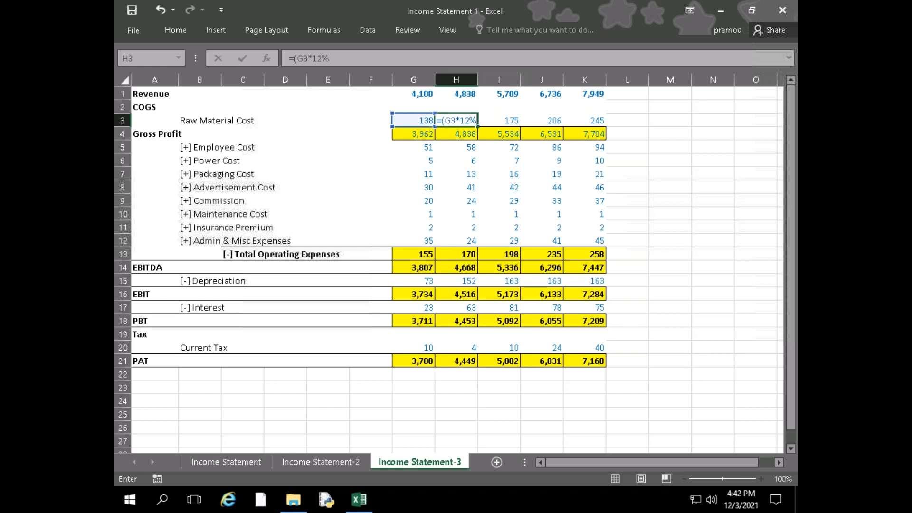
pyautogui.write(')+G3')
pyautogui.hotkey('ctrl', 'Return')
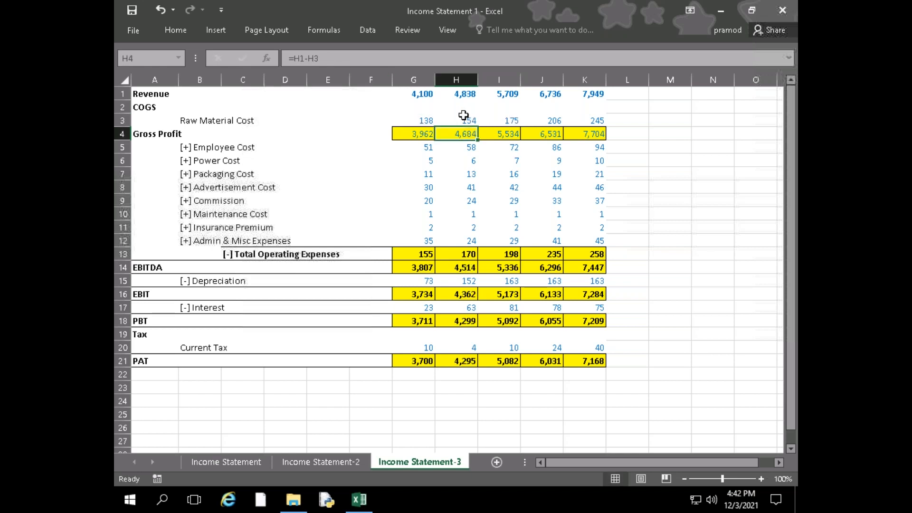
pyautogui.moveTo(478, 129); pyautogui.dragTo(594, 132)
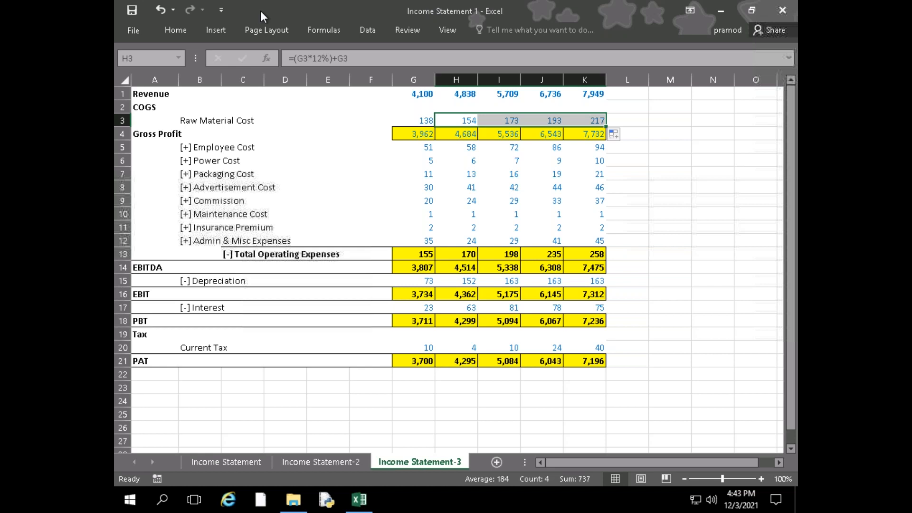
# - Switch to File Explorer and open the Income Statement workbook from the FM Q&A folder on the Desktop
pyautogui.moveTo(293, 499)
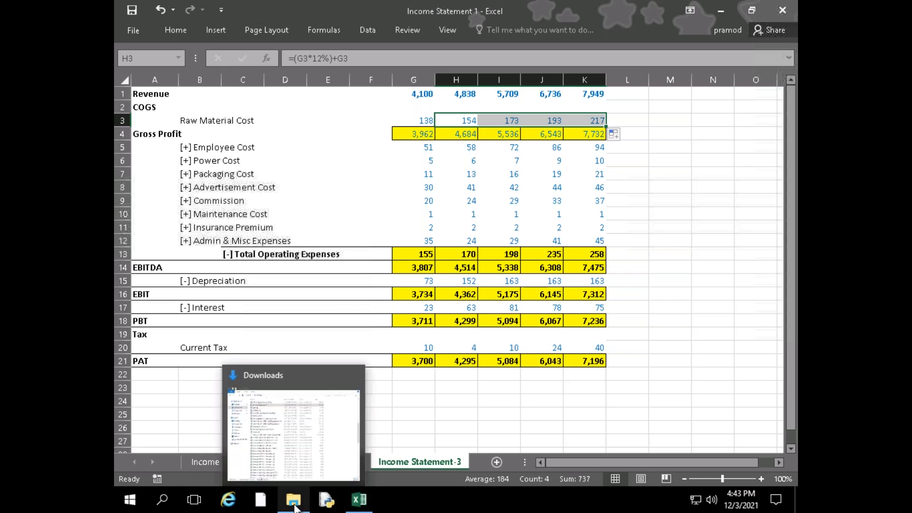
pyautogui.moveTo(309, 470)
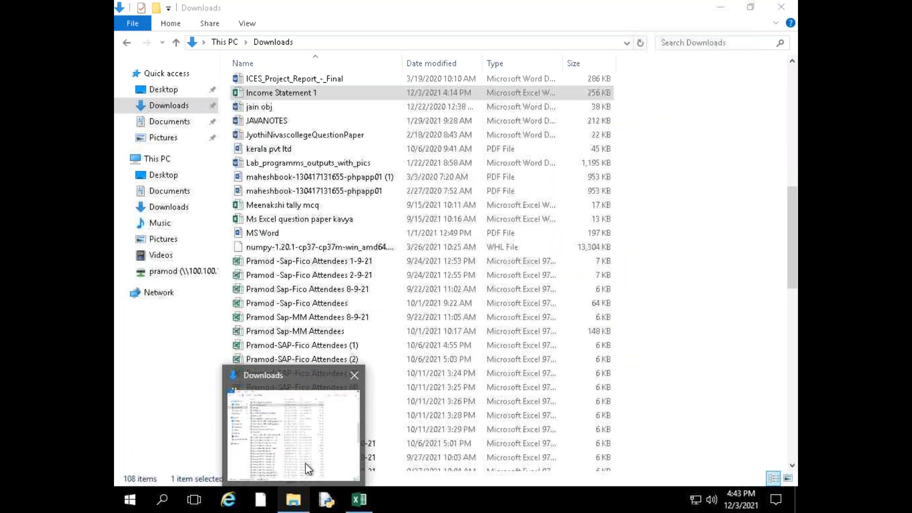
pyautogui.click(309, 469)
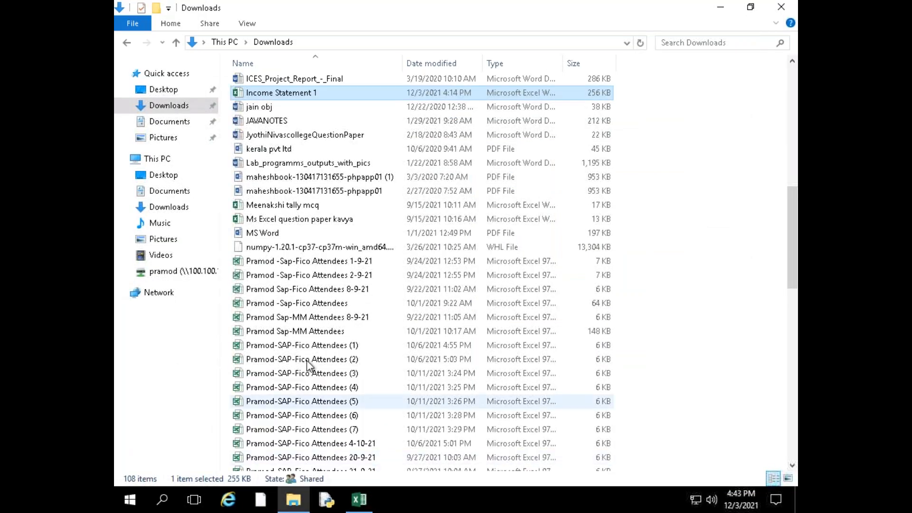
pyautogui.click(188, 274)
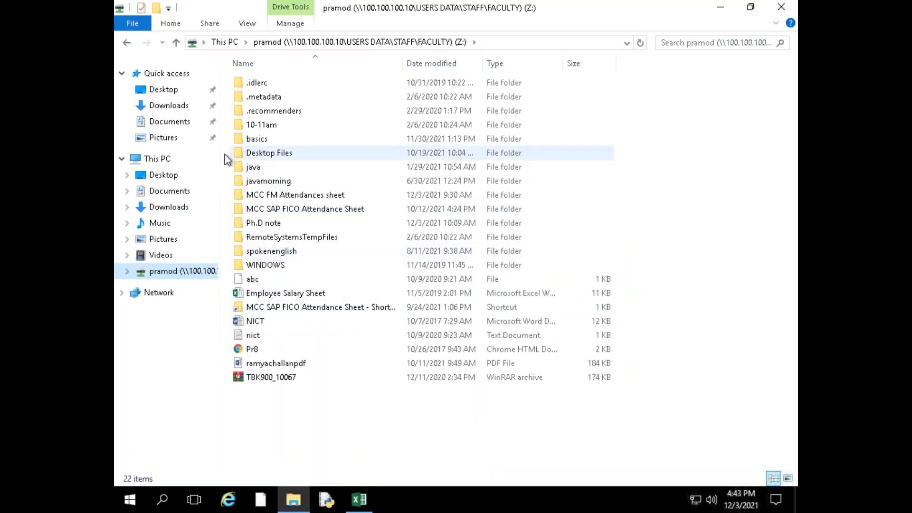
pyautogui.click(180, 91)
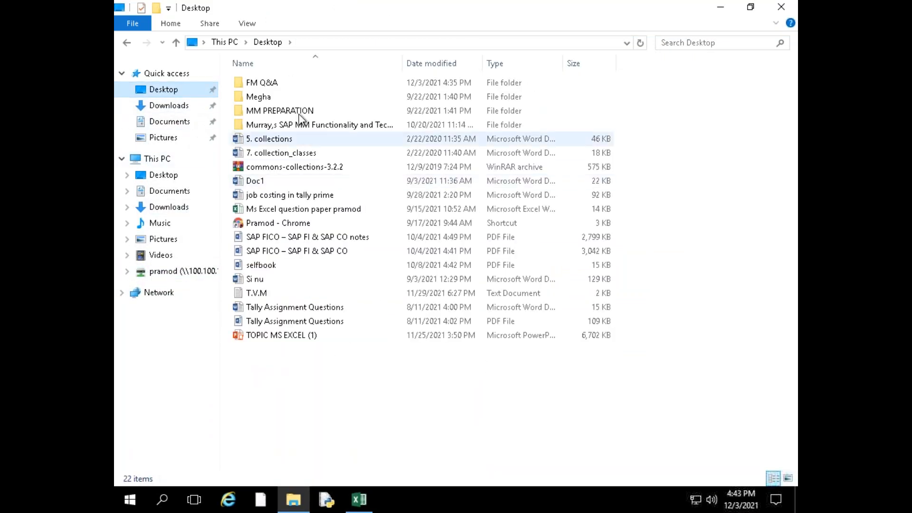
pyautogui.doubleClick(291, 87)
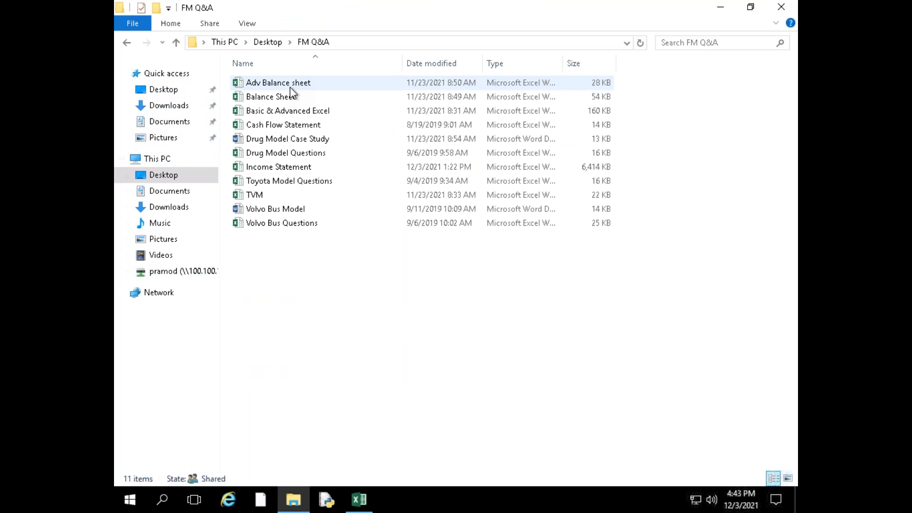
pyautogui.click(282, 169)
pyautogui.doubleClick(282, 168)
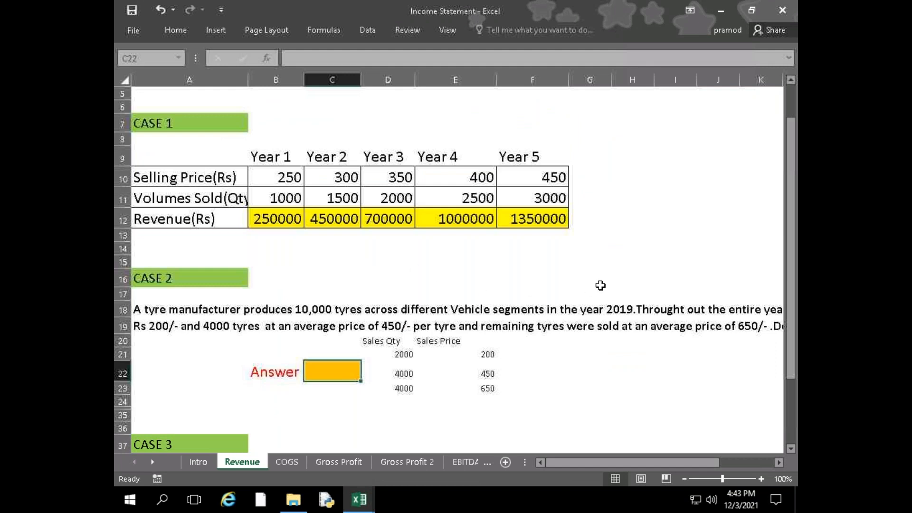
# - Examine the Case 1 selling prices and volumes sold on the Revenue sheet, and glance over Cases 2 and 3
pyautogui.scroll(2, 307, 358)
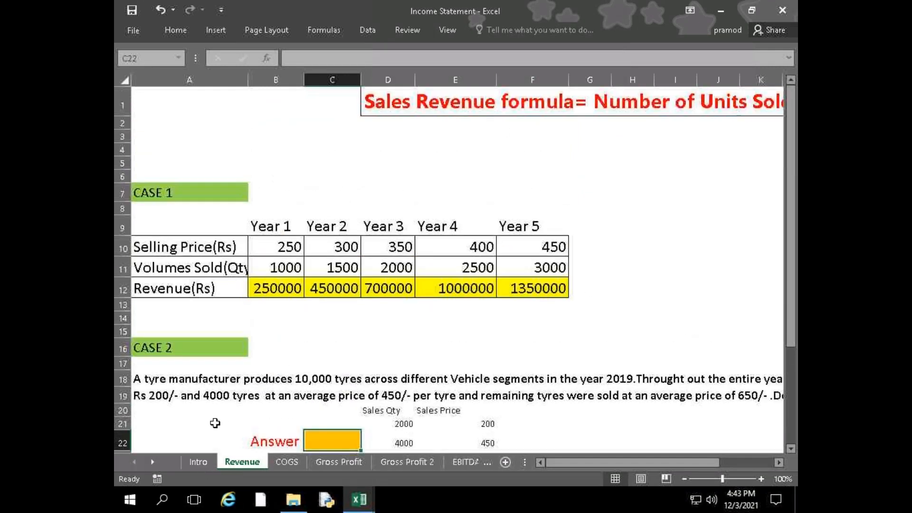
pyautogui.click(277, 249)
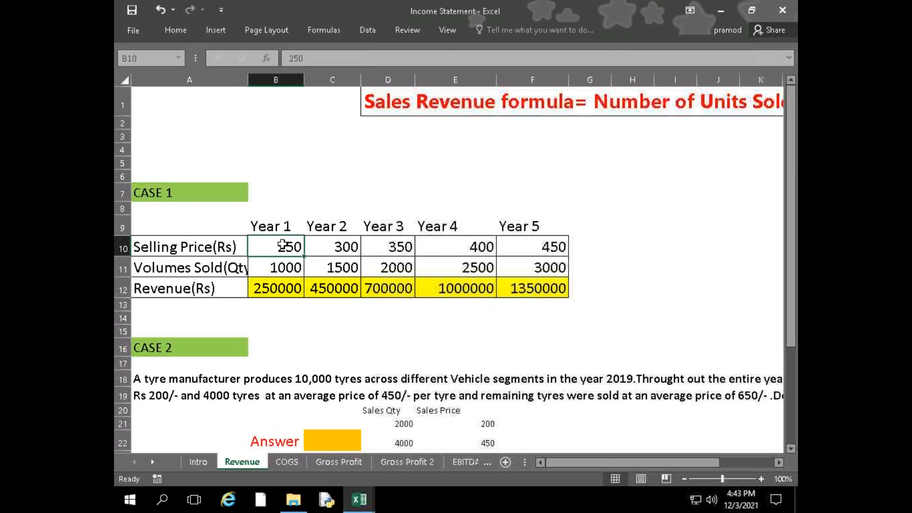
pyautogui.click(321, 250)
pyautogui.click(330, 267)
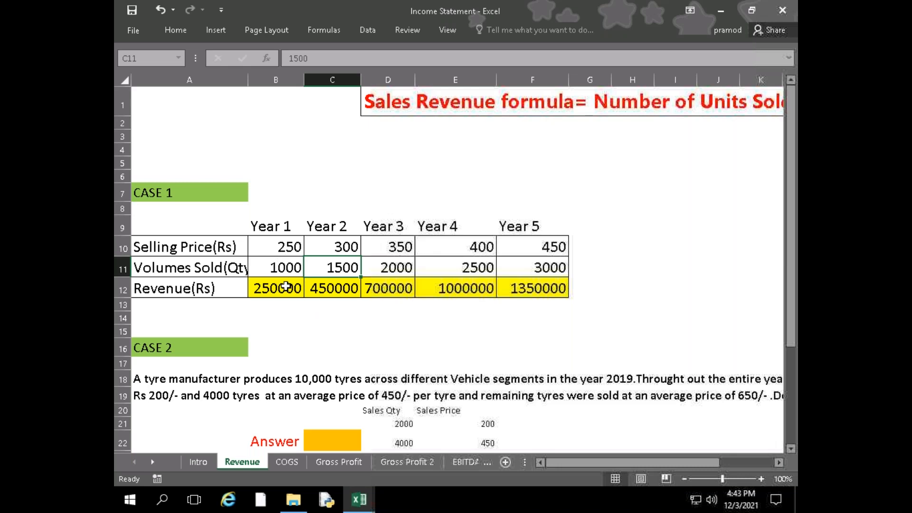
pyautogui.scroll(-7, 306, 350)
pyautogui.scroll(3, 295, 347)
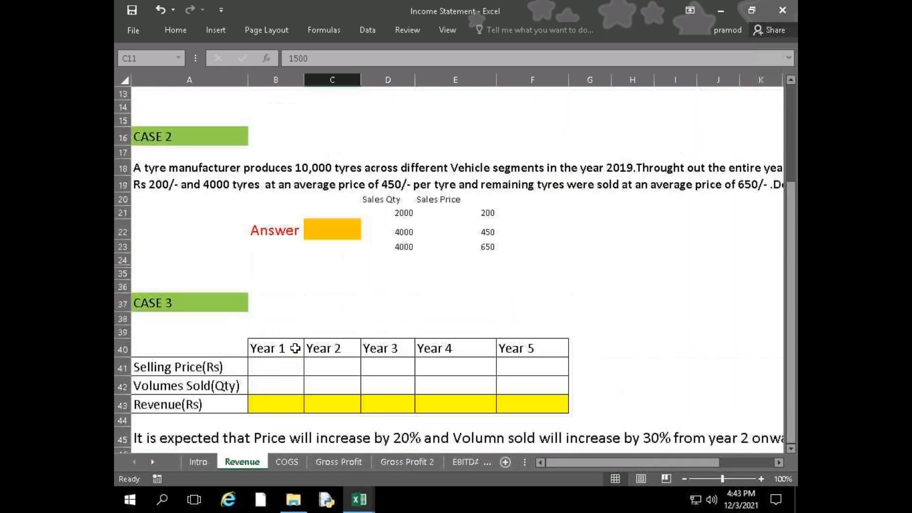
pyautogui.scroll(4, 295, 348)
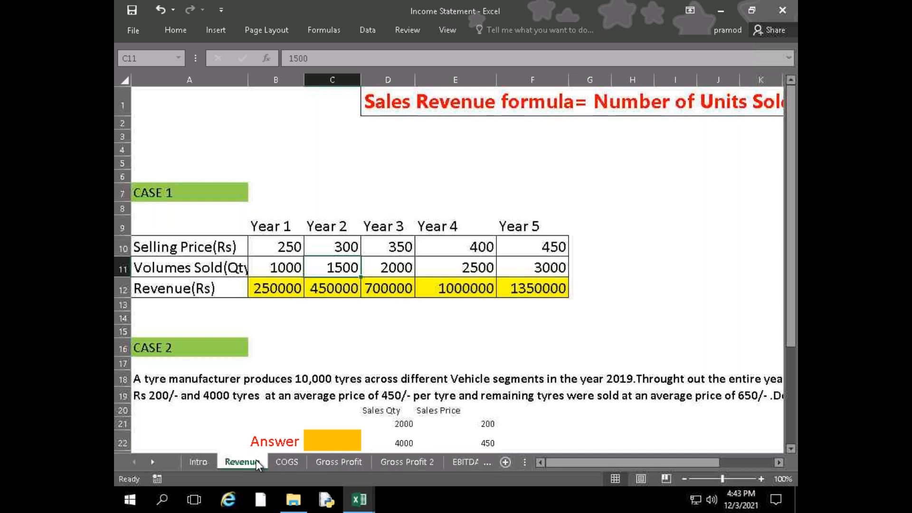
# - Inspect the Case 1 Revenue formulas in row 12 across the years
pyautogui.click(269, 295)
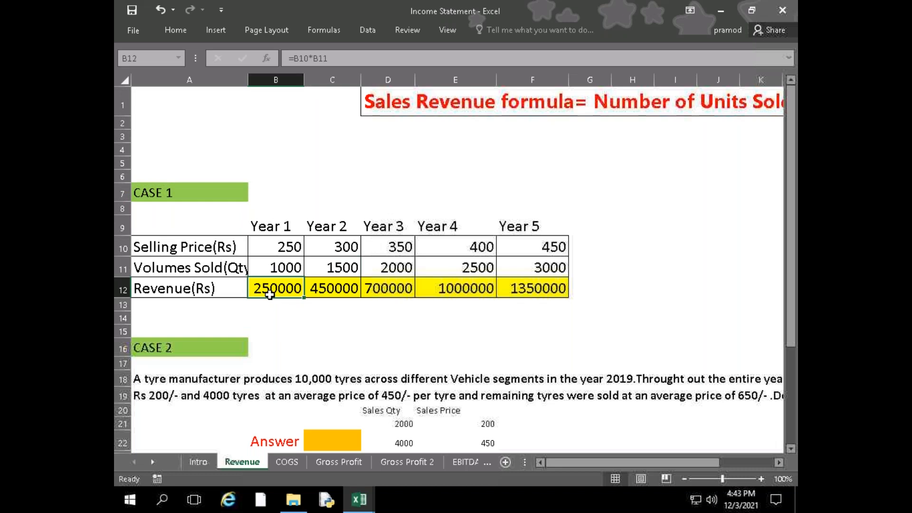
pyautogui.click(277, 269)
pyautogui.click(280, 287)
pyautogui.press('Right')
pyautogui.press('Right')
pyautogui.press('Right')
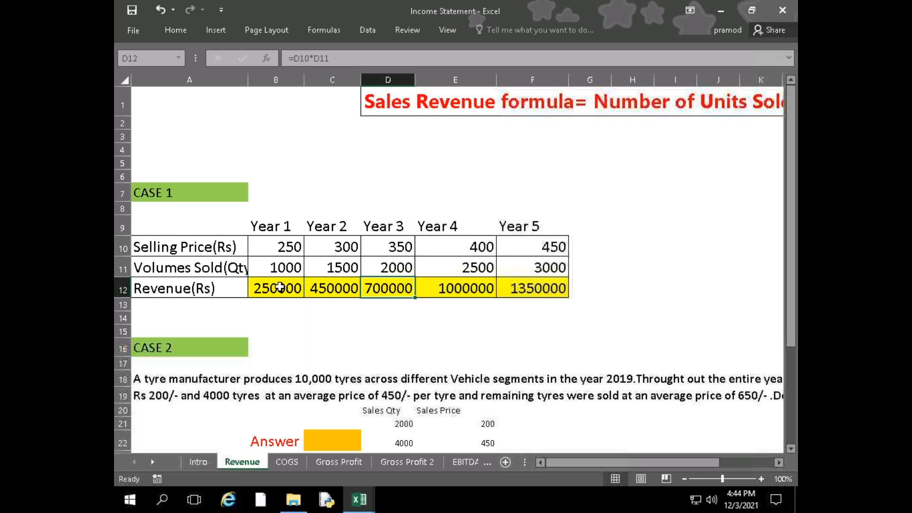
# - Examine the Case 2 tyre sales problem with its Answer cell C22 and the Case 3 projection table
pyautogui.press('Left')
pyautogui.press('Down')
pyautogui.press('Down')
pyautogui.press('Down')
pyautogui.press('Down')
pyautogui.press('Down')
pyautogui.press('Down')
pyautogui.press('Down')
pyautogui.press('Down')
pyautogui.press('Down')
pyautogui.press('Down')
pyautogui.press('Down')
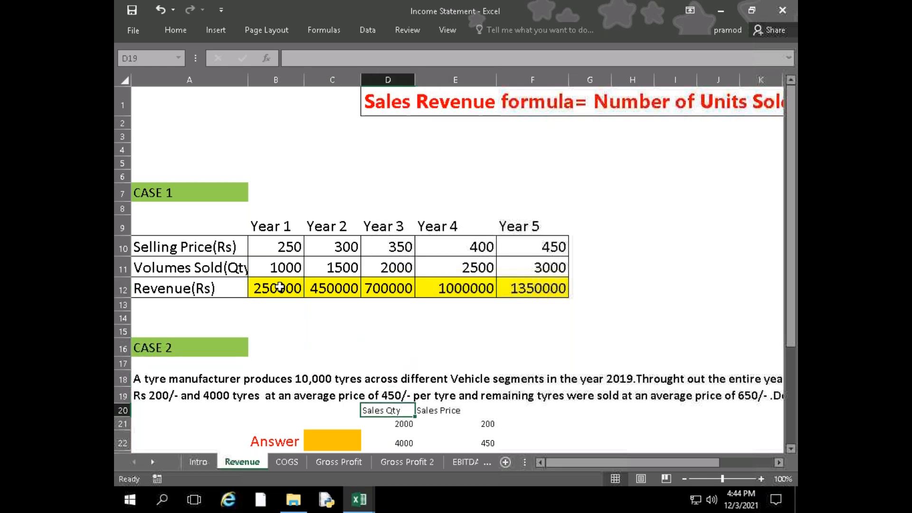
pyautogui.press('Left')
pyautogui.press('Up')
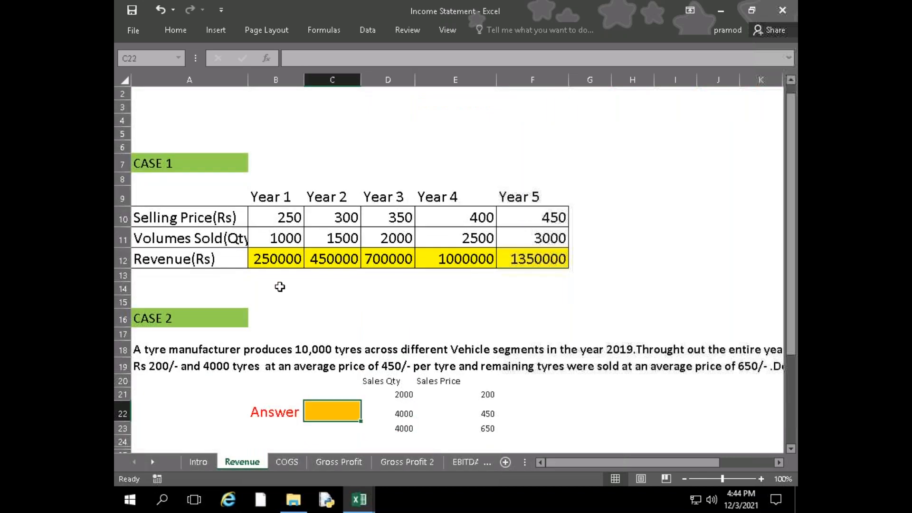
pyautogui.scroll(-4, 314, 274)
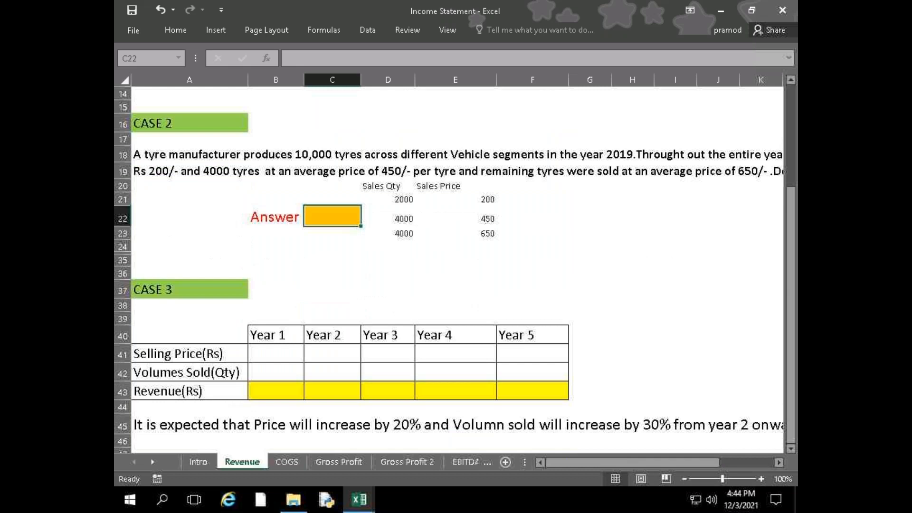
pyautogui.scroll(5, 449, 266)
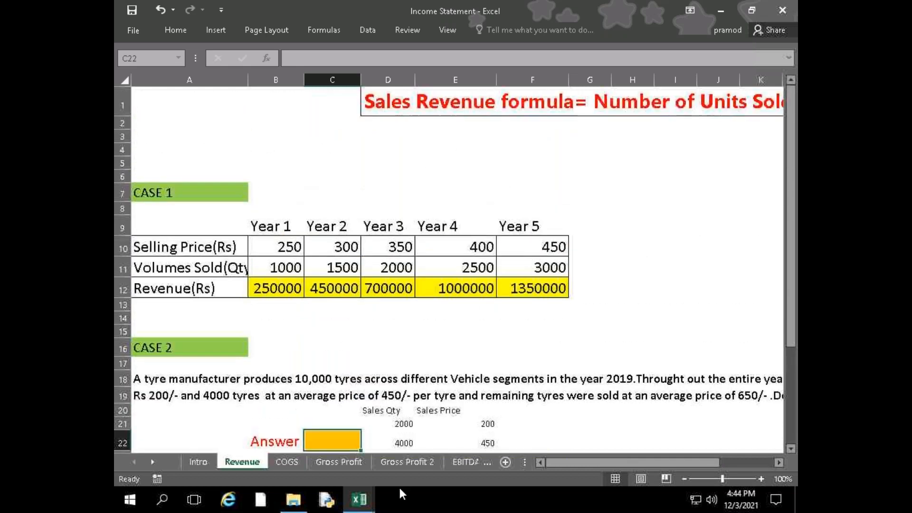
# - Switch to the Income Statement 1 workbook and inspect the EBITDA and Total Operating Expenses formulas in column H
pyautogui.moveTo(372, 494)
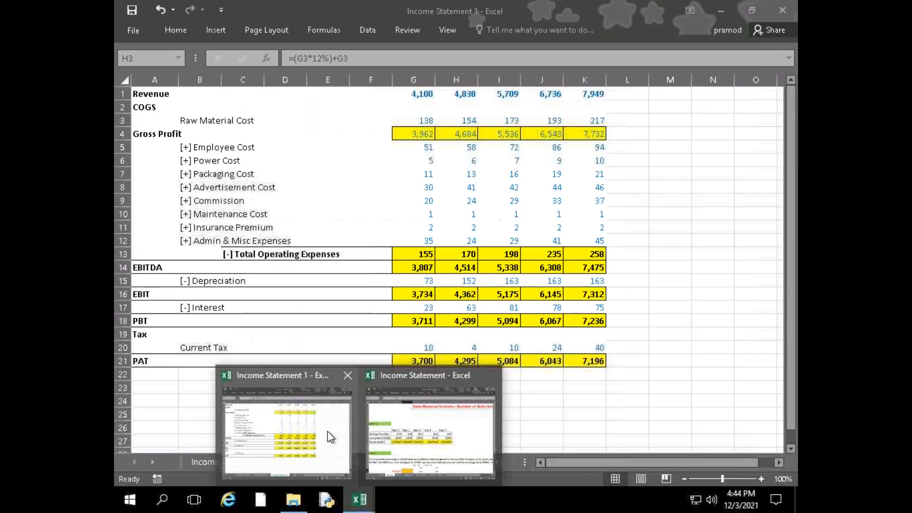
pyautogui.click(328, 430)
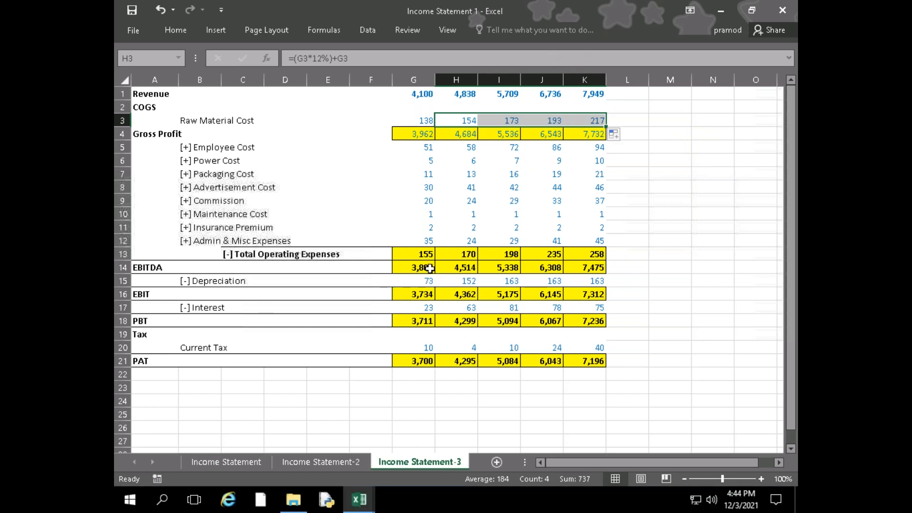
pyautogui.click(466, 268)
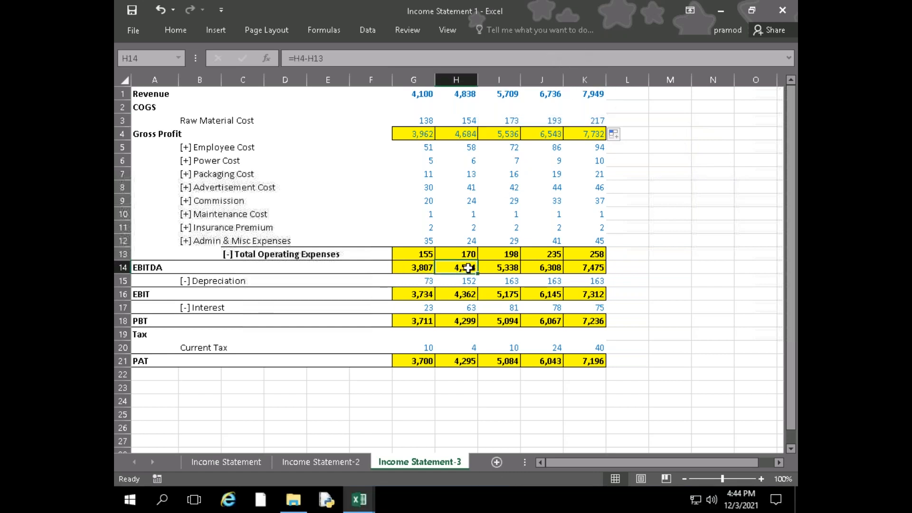
pyautogui.click(504, 267)
pyautogui.click(463, 253)
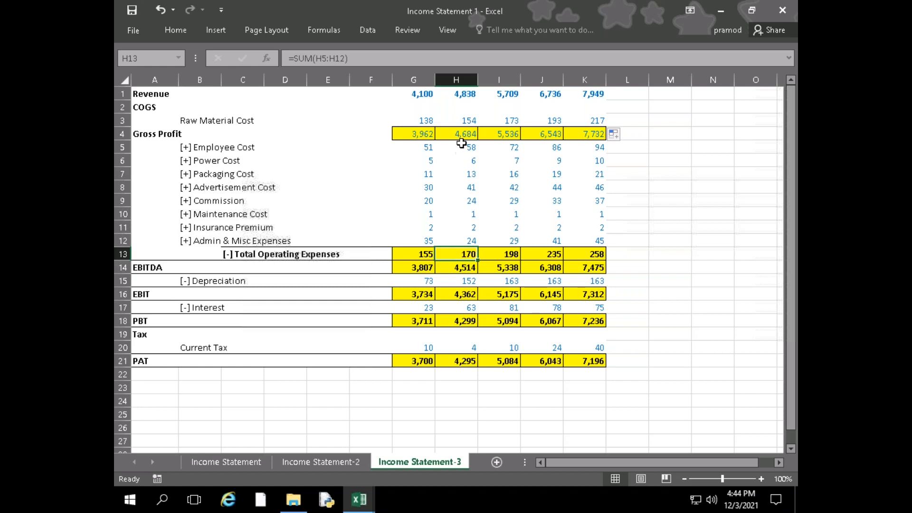
pyautogui.moveTo(461, 148); pyautogui.dragTo(459, 162)
pyautogui.moveTo(455, 200); pyautogui.dragTo(457, 241)
pyautogui.click(468, 255)
# - Examine column H from the operating cost lines up to the Raw Material Cost and Gross Profit formulas
pyautogui.press('Up')
pyautogui.press('Up')
pyautogui.press('Up')
pyautogui.press('Up')
pyautogui.press('Up')
pyautogui.press('Up')
pyautogui.press('Up')
pyautogui.press('Up')
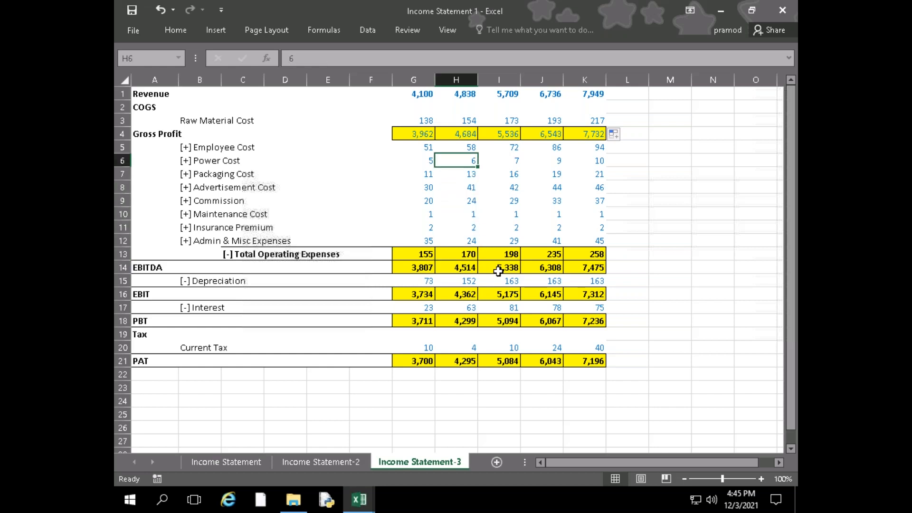
pyautogui.press('Up')
pyautogui.press('Up')
pyautogui.press('Up')
pyautogui.press('Down')
pyautogui.press('Down')
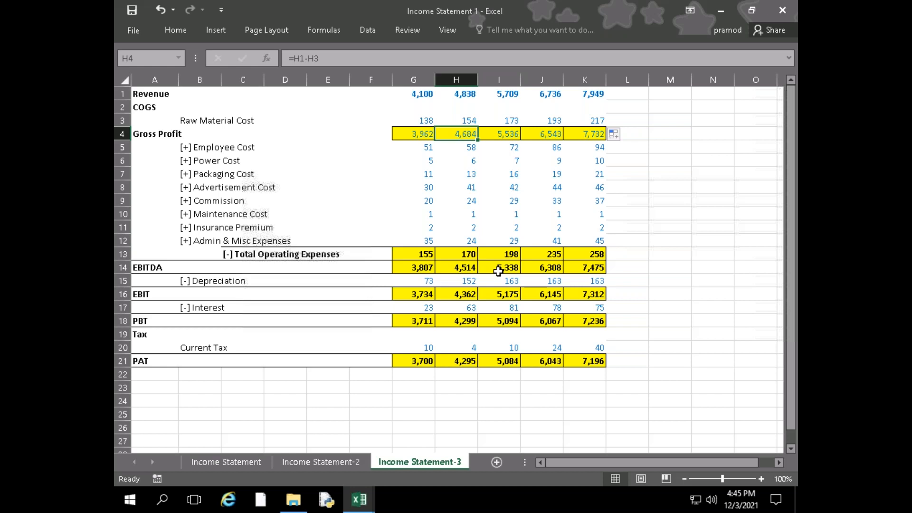
# - Trace column H from Employee Cost down through the Total Operating Expenses, EBITDA, EBIT and PBT formulas
pyautogui.press('Down')
pyautogui.press('Down')
pyautogui.press('Down')
pyautogui.press('Down')
pyautogui.press('Down')
pyautogui.press('Down')
pyautogui.press('Down')
pyautogui.press('Down')
pyautogui.press('Down')
pyautogui.press('Down')
pyautogui.press('Down')
pyautogui.press('Down')
pyautogui.press('Down')
pyautogui.press('Down')
pyautogui.press('Down')
# - Review column H again from the tax rows back up to the Revenue growth formula in H1
pyautogui.press('Up')
pyautogui.press('Up')
pyautogui.press('Up')
pyautogui.press('Up')
pyautogui.press('Up')
pyautogui.press('Up')
pyautogui.press('Up')
pyautogui.press('Up')
pyautogui.press('Up')
pyautogui.press('Up')
pyautogui.press('Up')
pyautogui.press('Up')
pyautogui.press('Up')
pyautogui.press('Up')
pyautogui.press('Up')
pyautogui.press('Up')
pyautogui.press('Up')
pyautogui.press('Up')
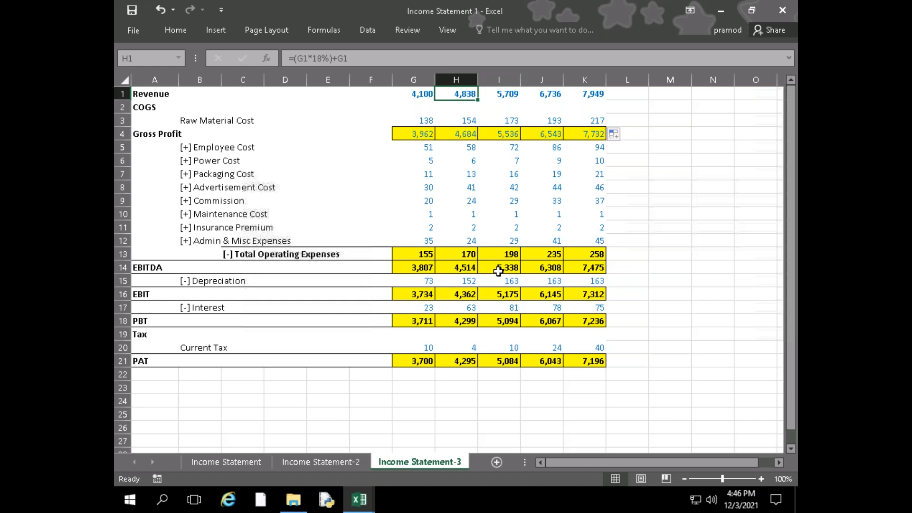
# - Undo all the growth-formula edits made to the Revenue and Raw Material Cost rows
pyautogui.hotkey('ctrl', 'z')
pyautogui.hotkey('ctrl', 'z')
pyautogui.hotkey('ctrl', 'z')
pyautogui.hotkey('ctrl', 'z')
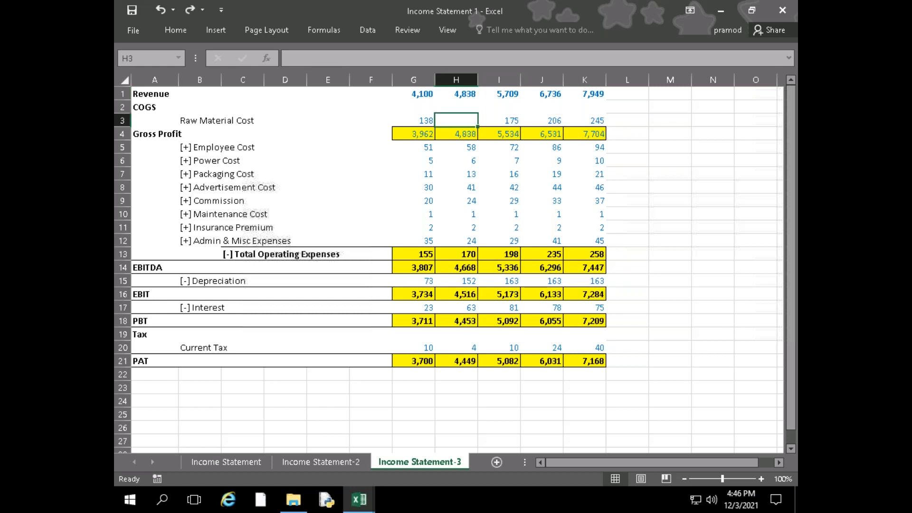
pyautogui.hotkey('ctrl', 'z')
pyautogui.hotkey('ctrl', 'z')
pyautogui.hotkey('ctrl', 'z')
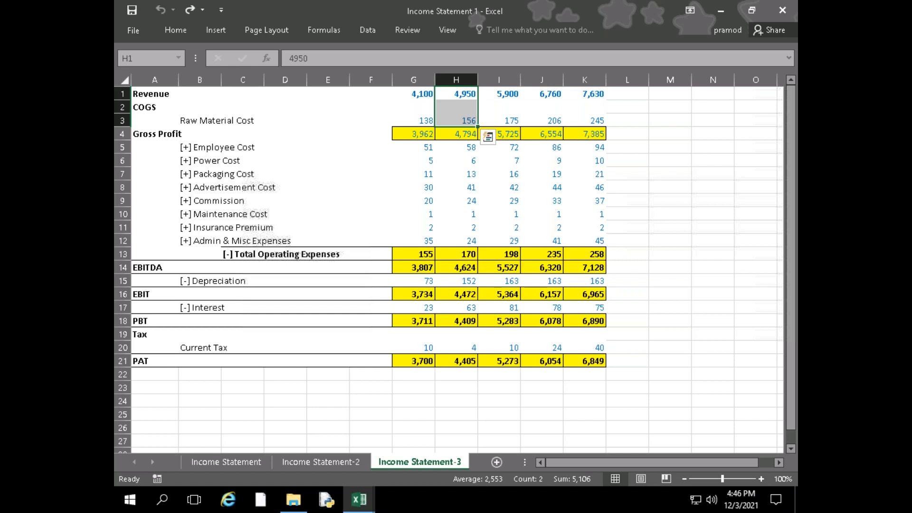
# - Check the Revenue values in row 1 across H1 to K1
pyautogui.press('Up')
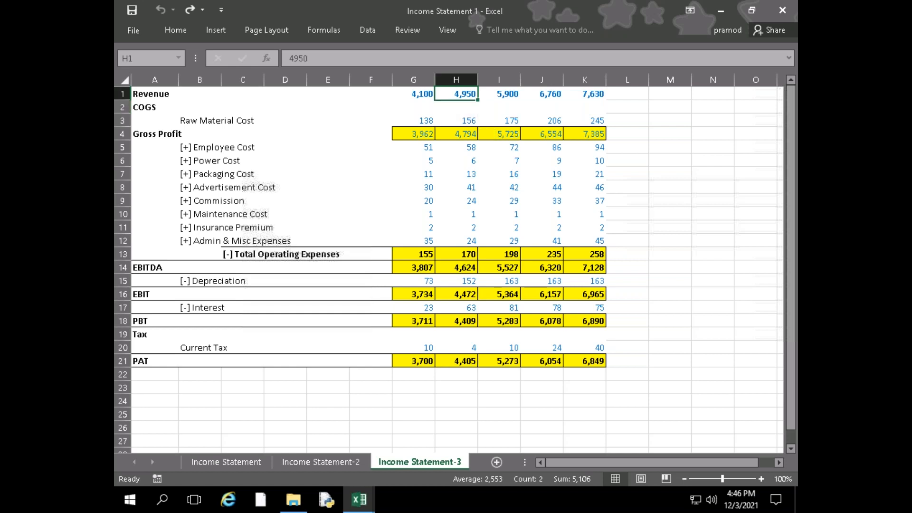
pyautogui.press('Down')
pyautogui.press('Up')
pyautogui.press('Right')
pyautogui.press('Right')
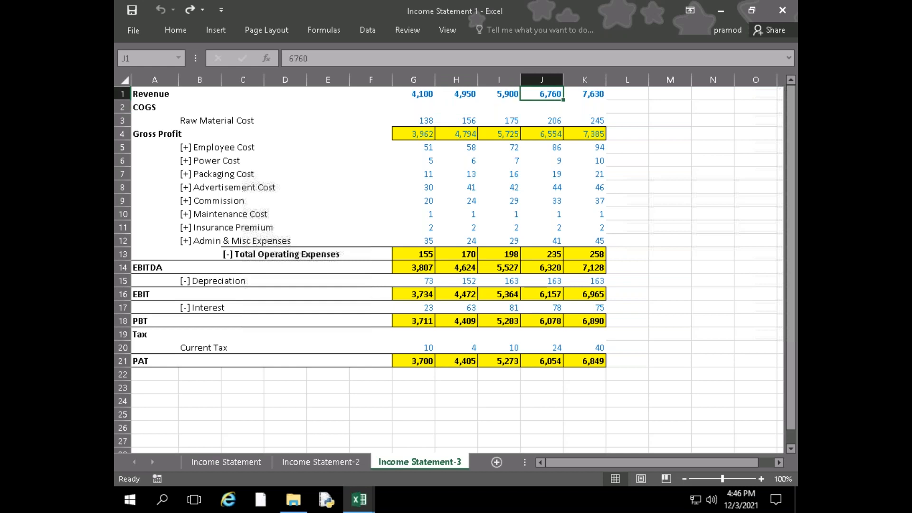
pyautogui.press('Right')
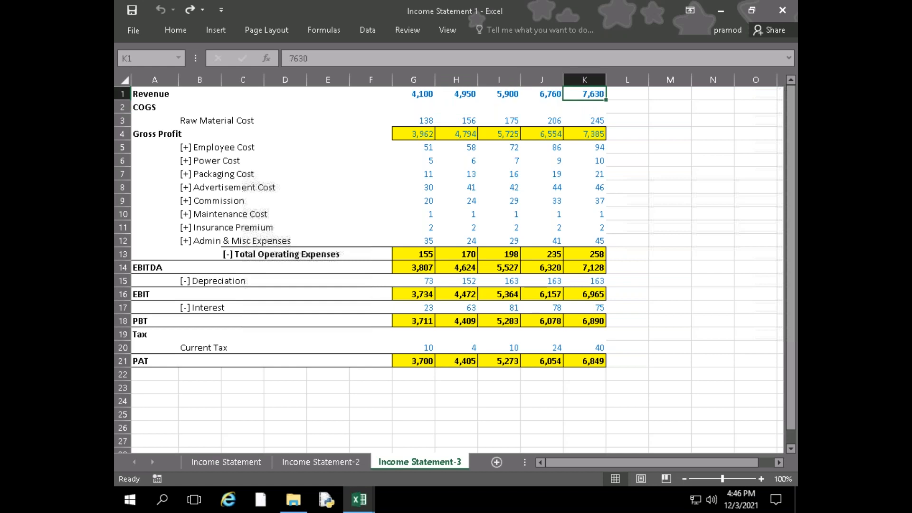
# - Inspect the Gross Profit formulas in row 4 across columns G to K
pyautogui.press('Down')
pyautogui.press('Left')
pyautogui.press('Left')
pyautogui.press('Left')
pyautogui.press('Down')
pyautogui.press('Down')
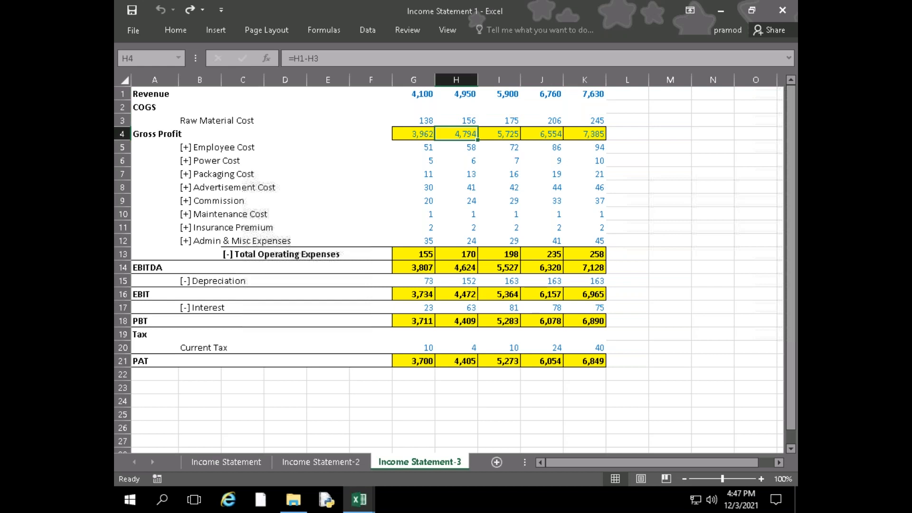
pyautogui.press('Left')
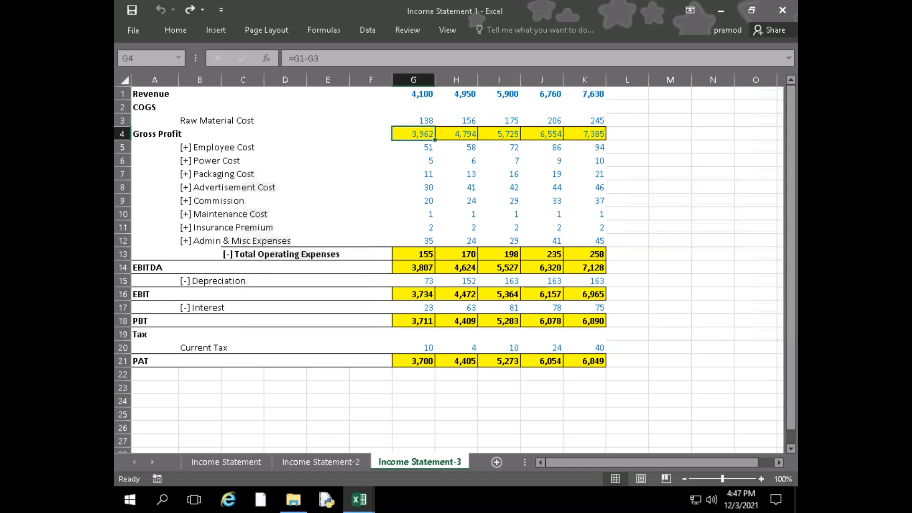
pyautogui.press('Right')
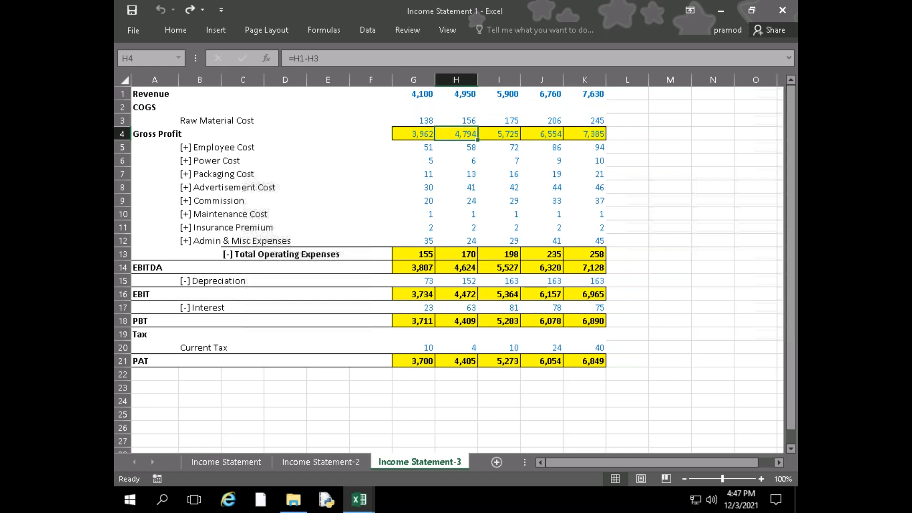
pyautogui.press('Right')
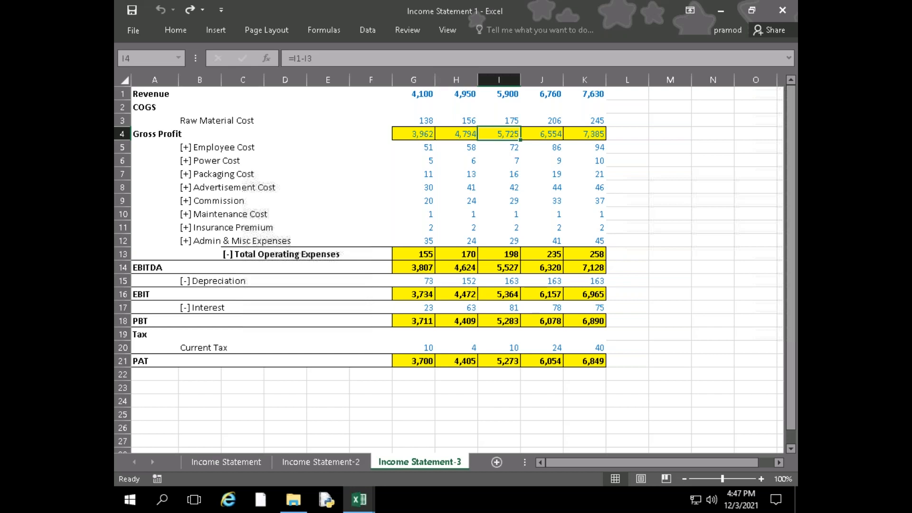
pyautogui.press('Right')
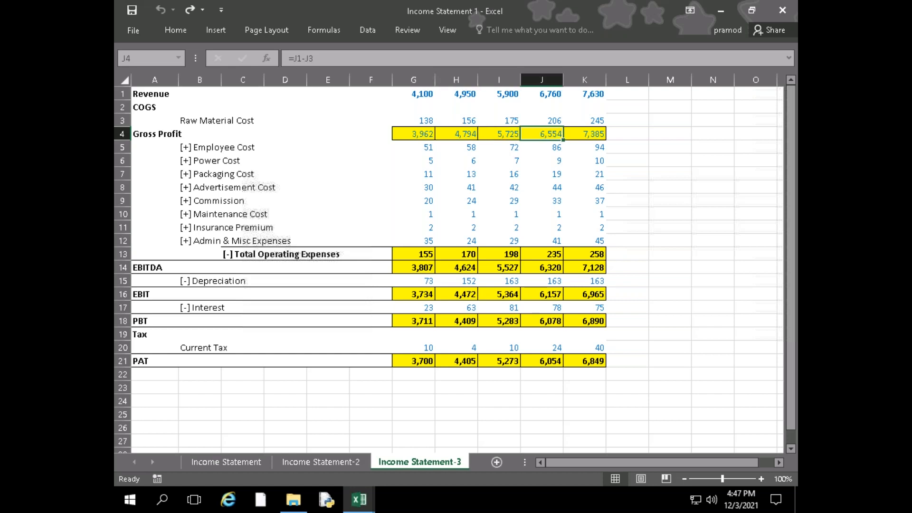
pyautogui.press('Right')
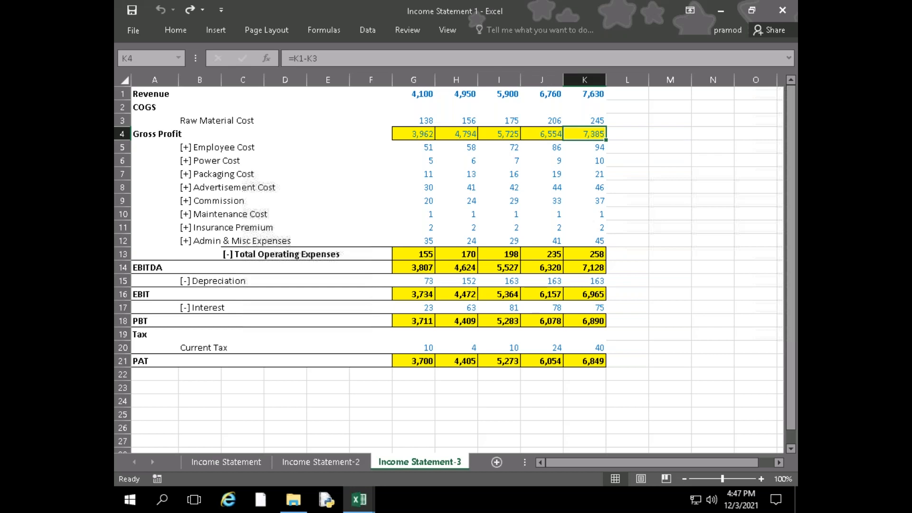
pyautogui.press('Down')
pyautogui.press('Down')
pyautogui.press('Down')
pyautogui.press('Down')
pyautogui.press('Down')
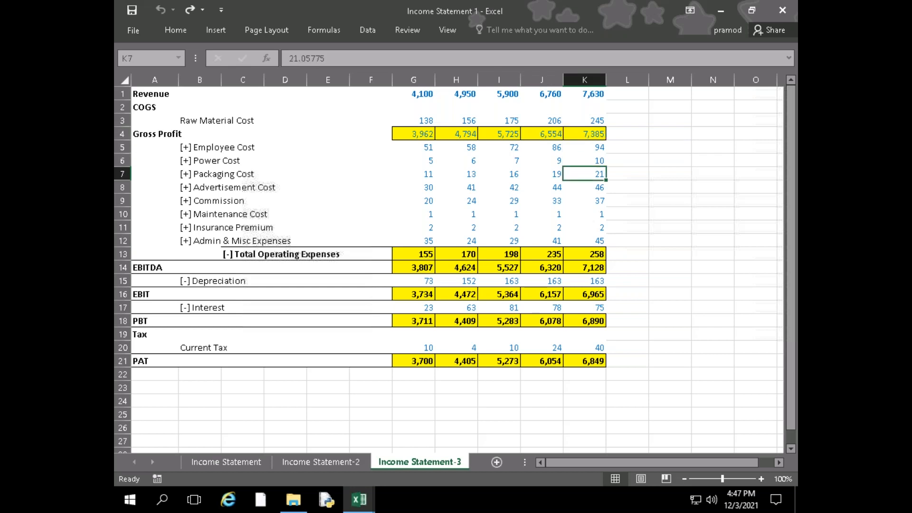
pyautogui.press('Up')
pyautogui.press('Up')
pyautogui.press('Up')
pyautogui.press('Up')
pyautogui.press('Up')
pyautogui.press('Up')
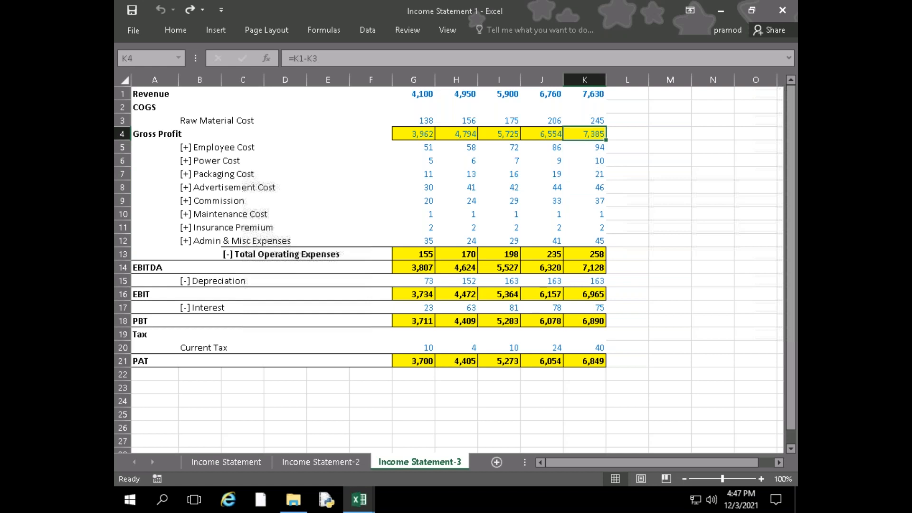
# - Enter the growth rates 18% in L1 beside Revenue and 12% in L3 beside Raw Material Cost
pyautogui.press('Right')
pyautogui.press('Up')
pyautogui.press('Up')
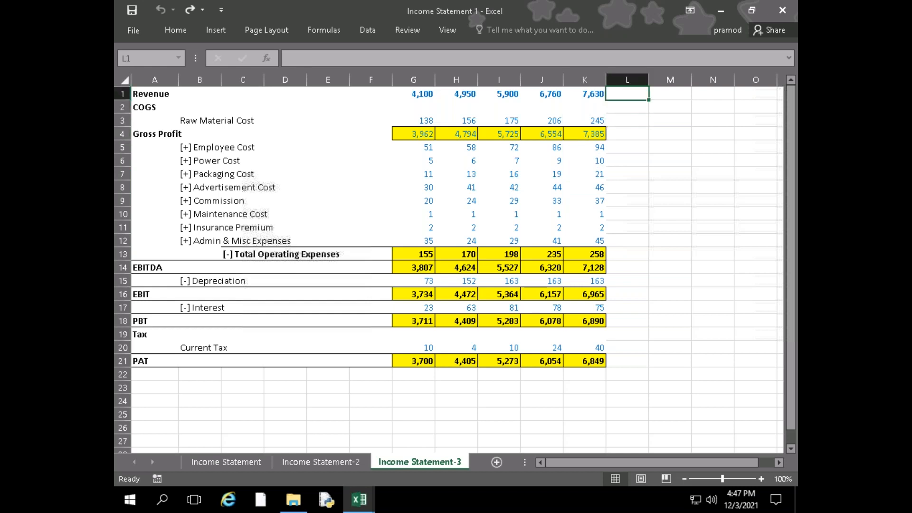
pyautogui.write('18')
pyautogui.hotkey('shift', 'F10')
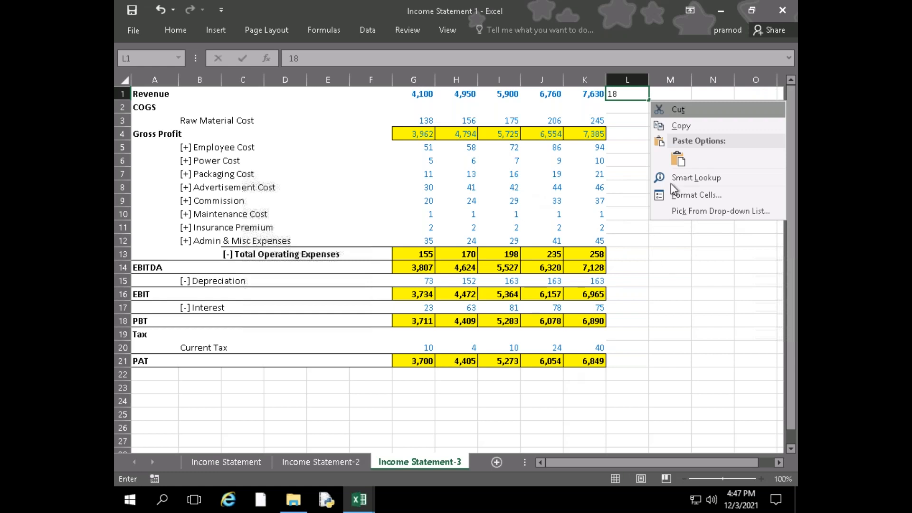
pyautogui.click(617, 97)
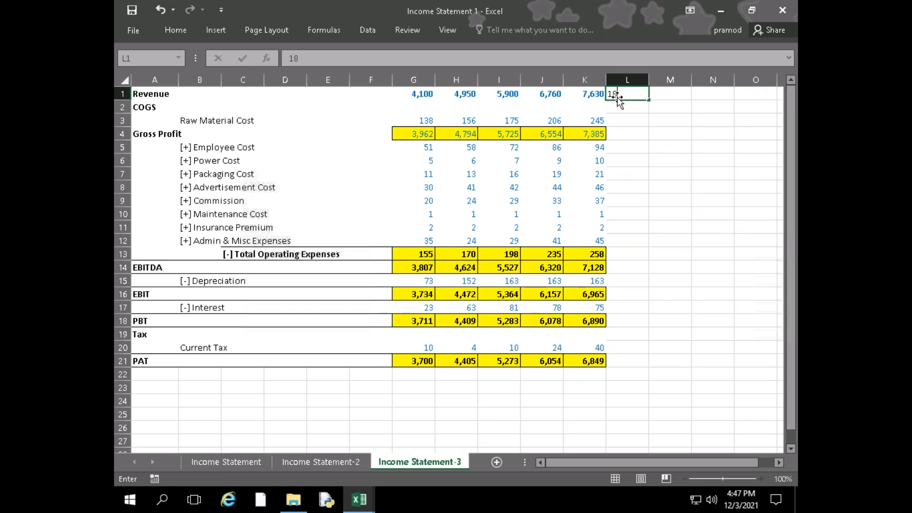
pyautogui.write('%')
pyautogui.press('Return')
pyautogui.press('Return')
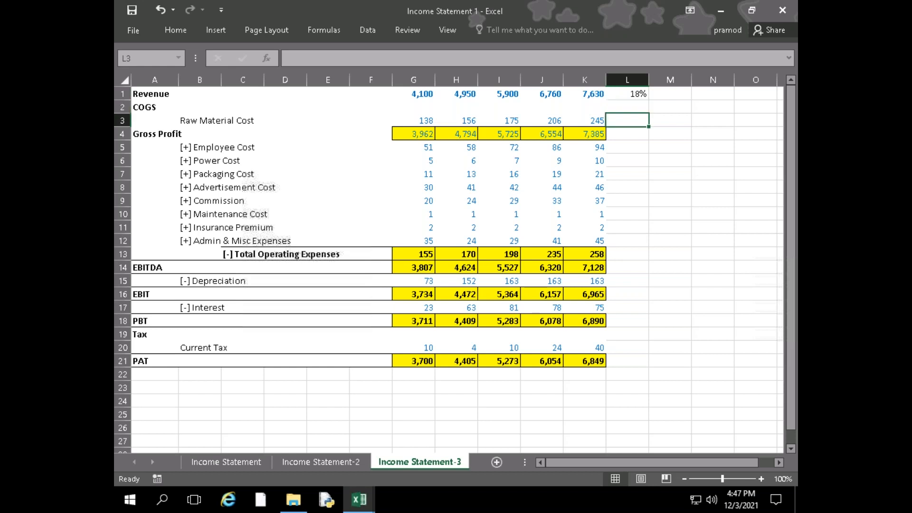
pyautogui.write('12%')
pyautogui.press('Return')
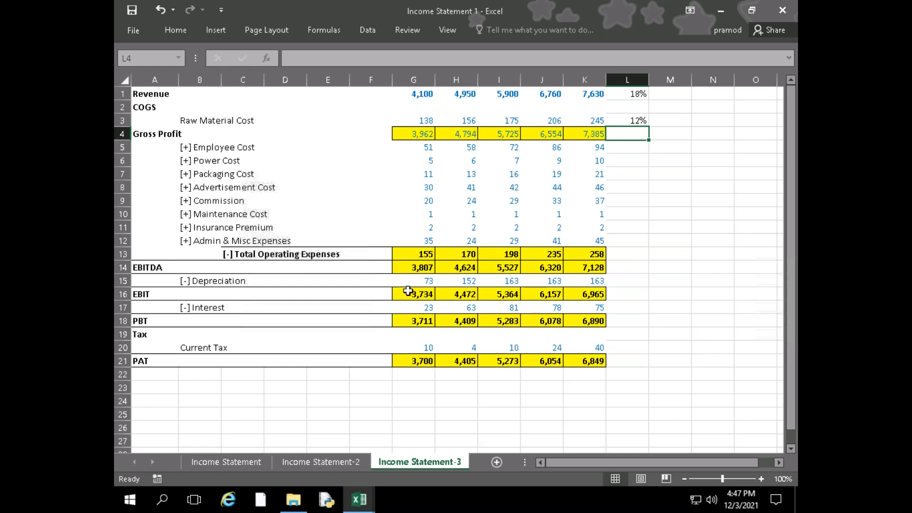
# - Inspect the PAT formulas in H21 and K21 and the Current Tax cell K20 that K21 refers to
pyautogui.click(468, 360)
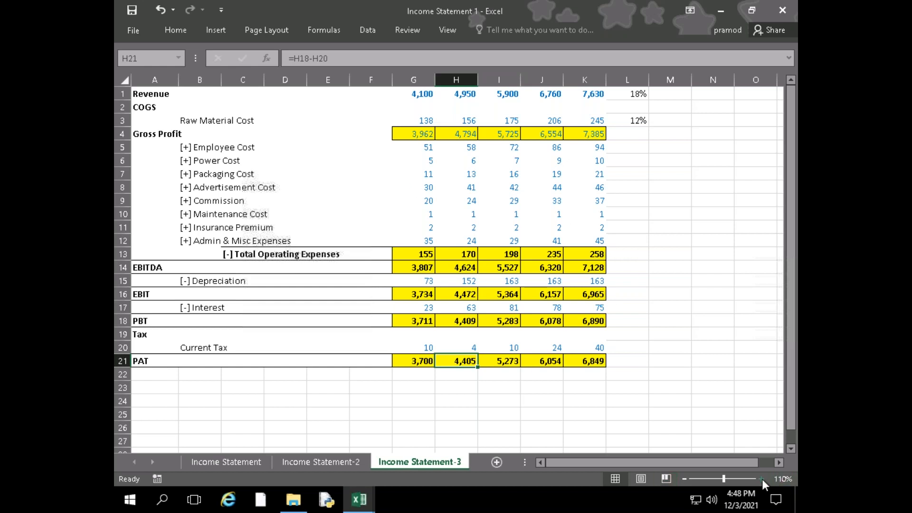
pyautogui.click(623, 336)
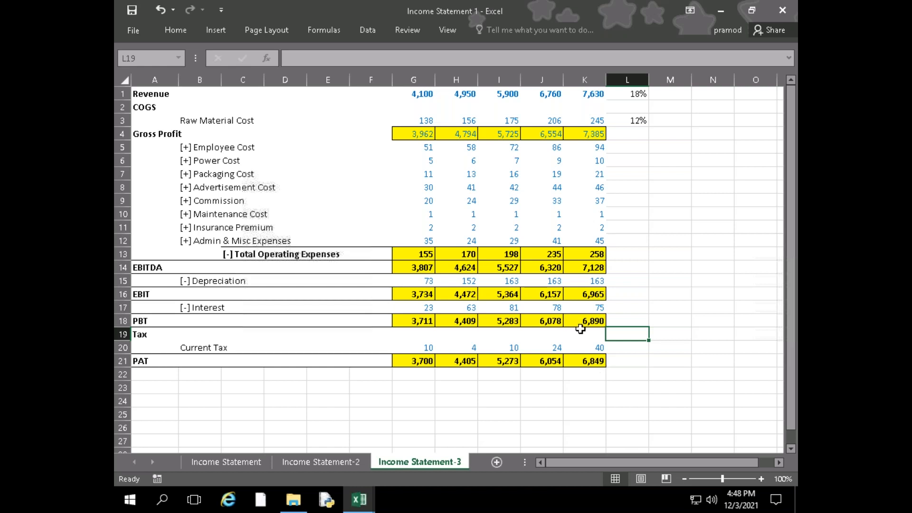
pyautogui.click(586, 349)
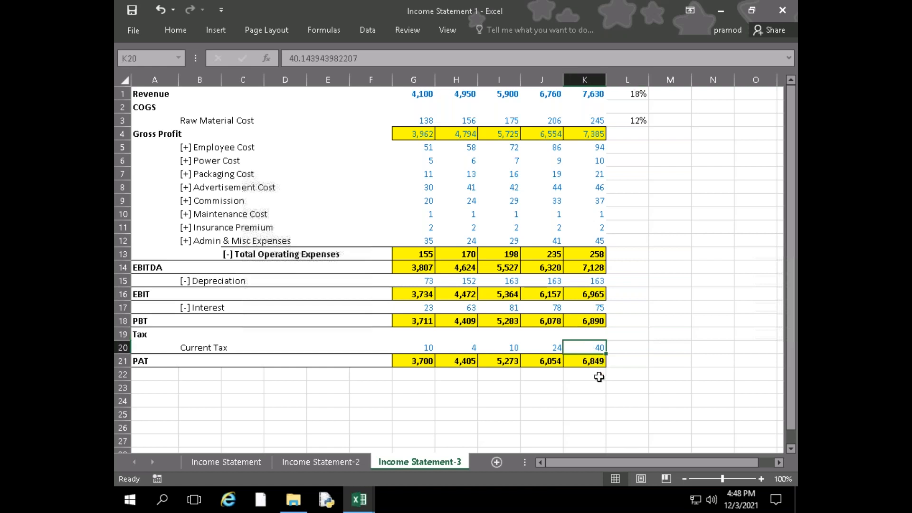
pyautogui.click(595, 361)
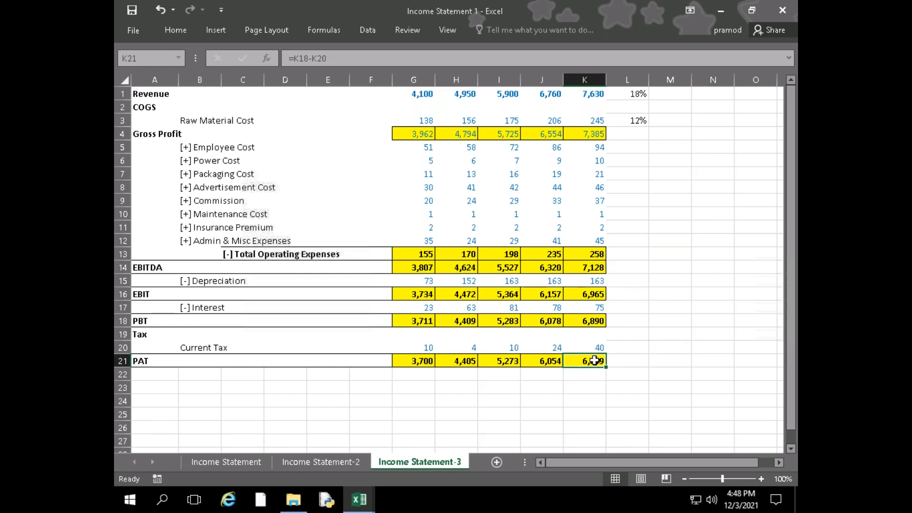
pyautogui.doubleClick(595, 361)
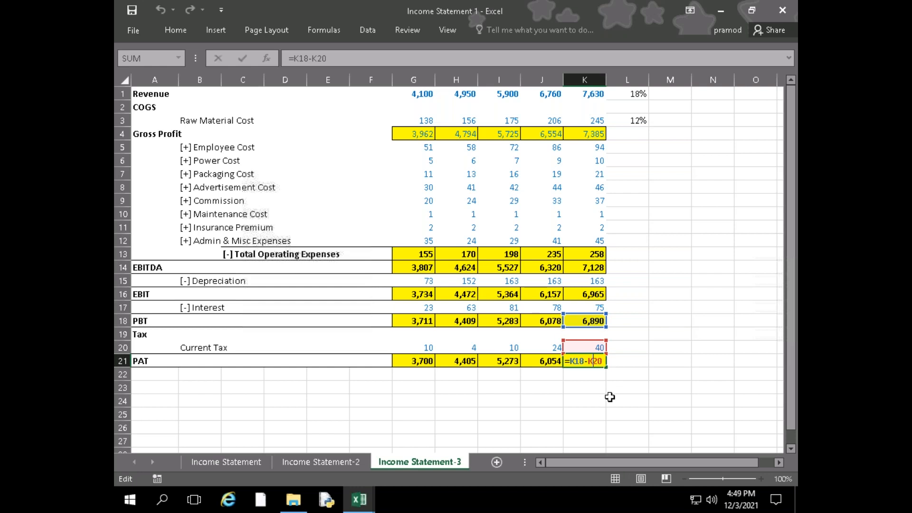
pyautogui.hotkey('ctrl', 'Return')
pyautogui.press('Up')
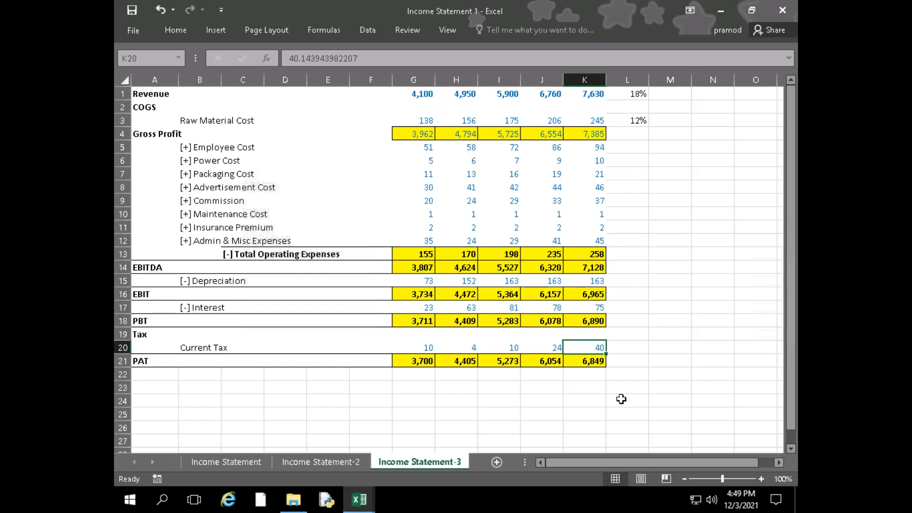
pyautogui.press('Down')
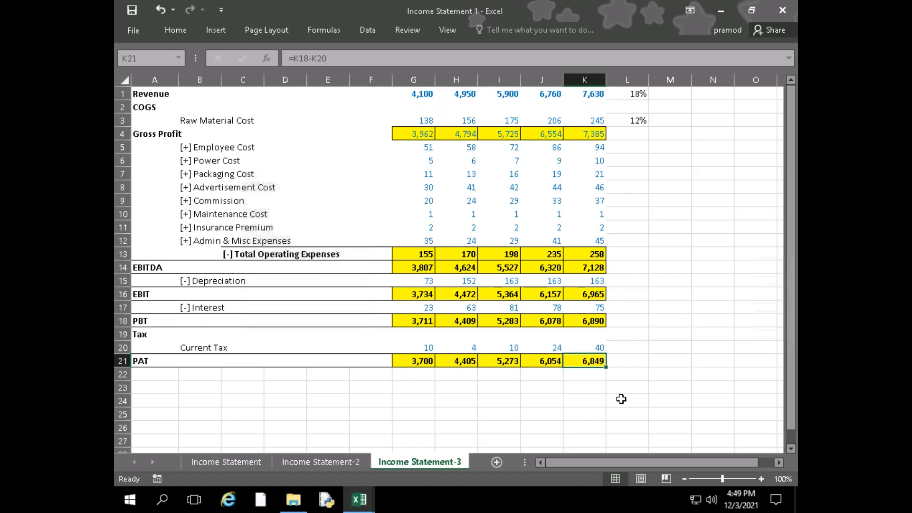
# - Cross-check the final year's profit after tax by calculating =6890-40 in cell M22
pyautogui.press('Down')
pyautogui.press('Right')
pyautogui.press('Right')
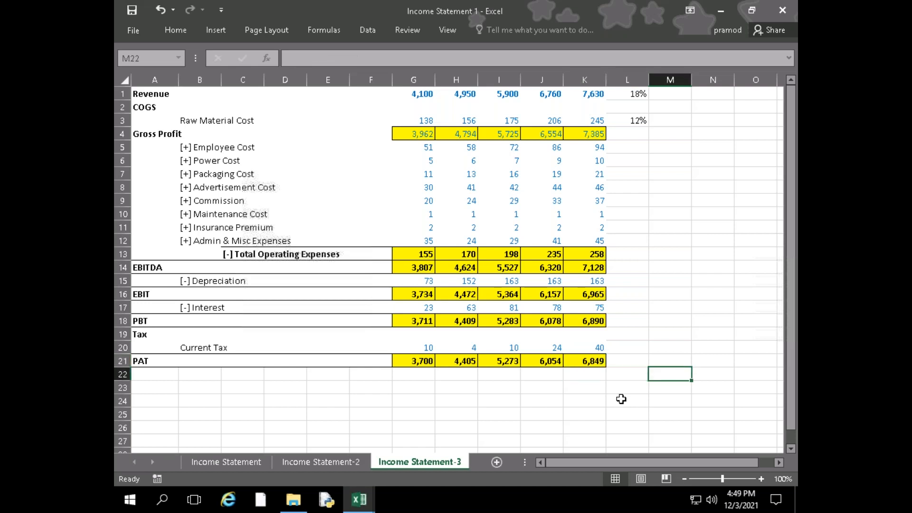
pyautogui.write('=')
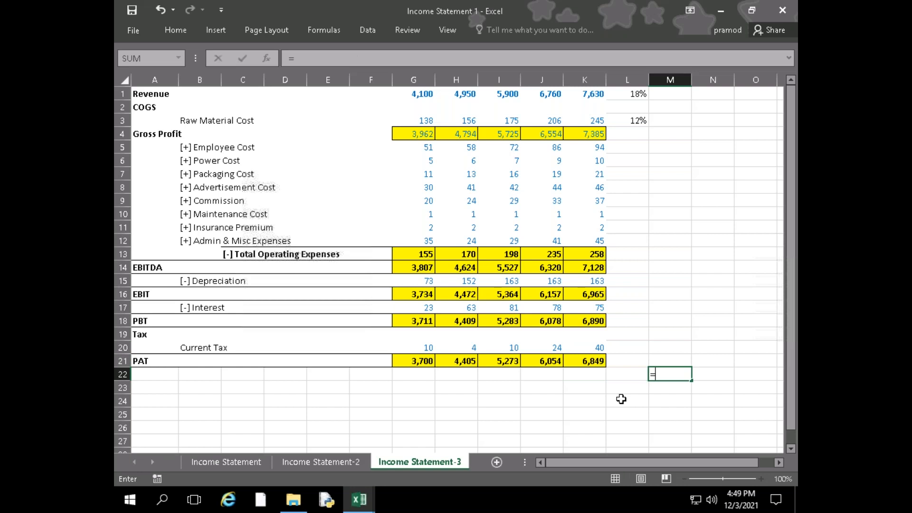
pyautogui.write('6890-')
pyautogui.write('40')
pyautogui.press('Return')
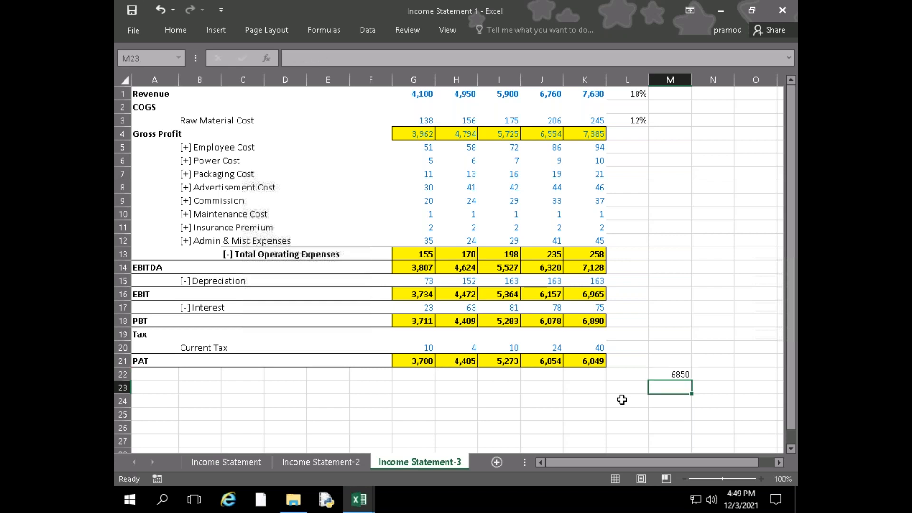
# - Compare the cross-check formula in M22 with the final year's PAT formula in K21
pyautogui.press('Up')
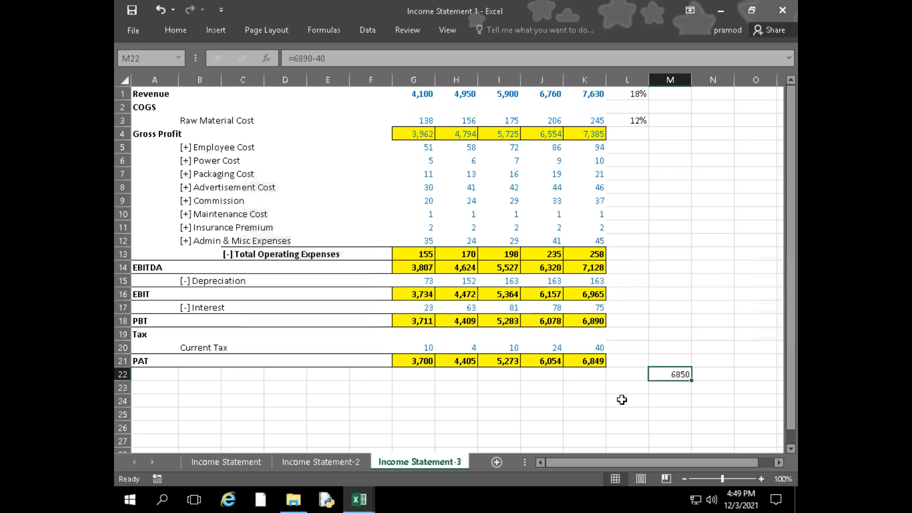
pyautogui.press('Up')
pyautogui.press('Left')
pyautogui.press('Left')
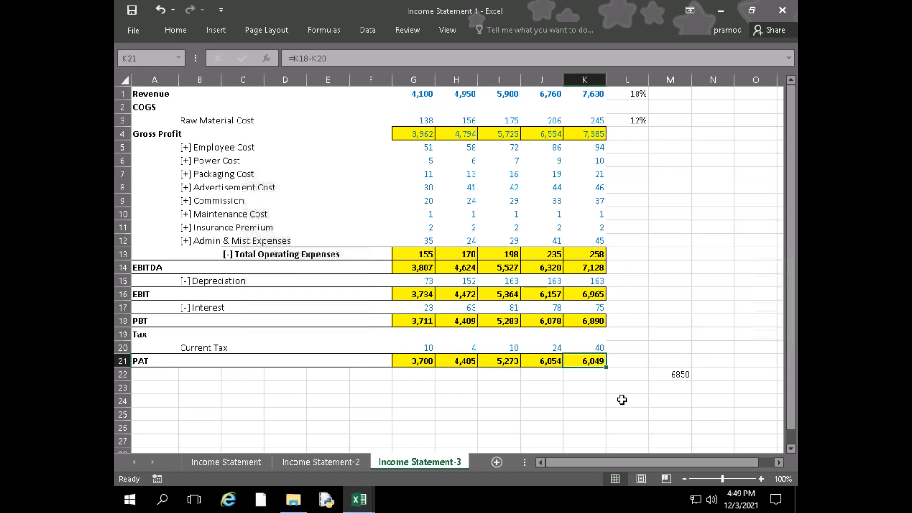
pyautogui.press('F2')
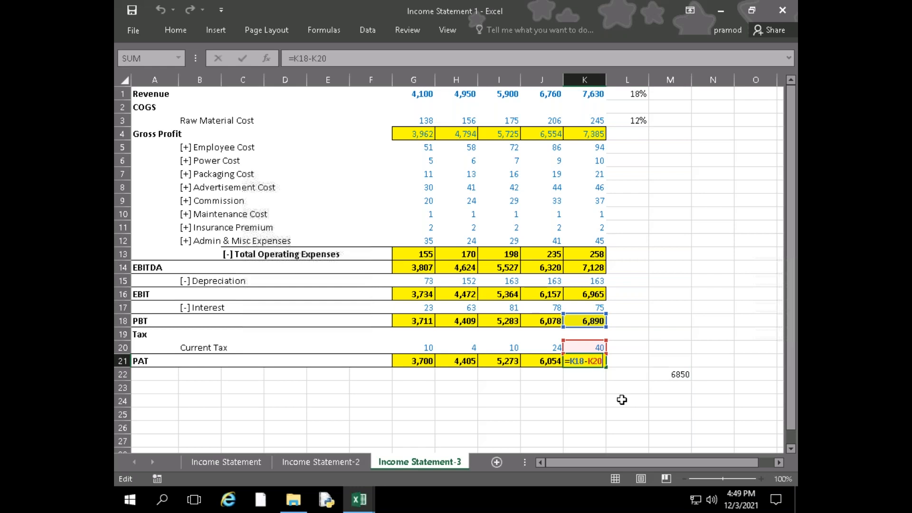
pyautogui.press('Return')
pyautogui.press('Right')
pyautogui.press('Up')
pyautogui.press('Right')
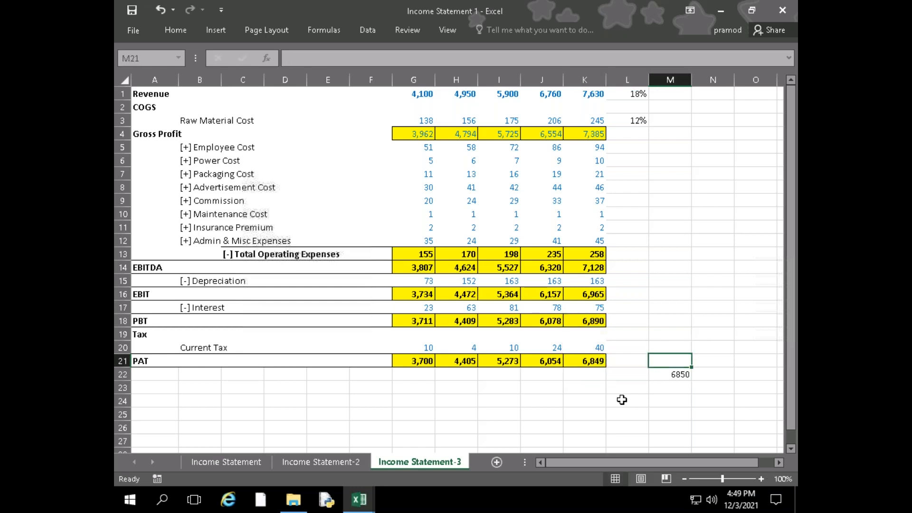
pyautogui.press('Down')
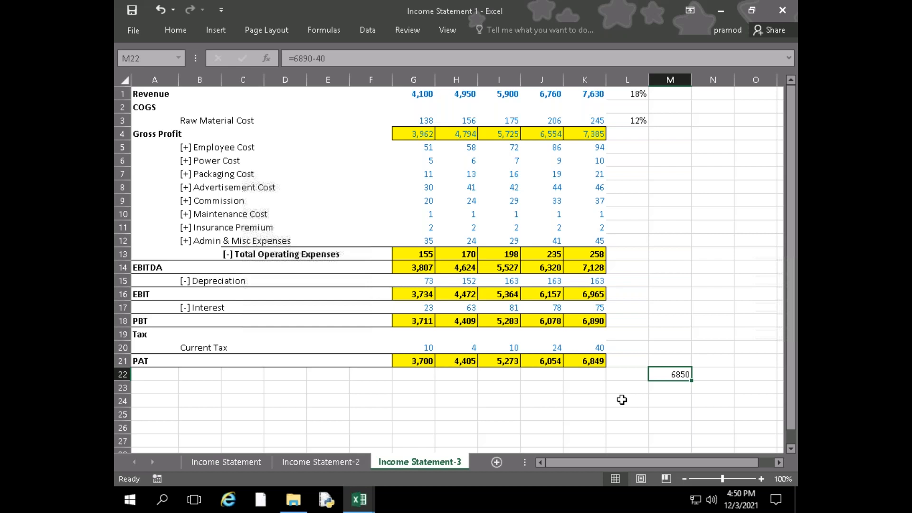
# - Replace the final year's Current Tax in K20 with the whole number 40
pyautogui.press('Up')
pyautogui.press('Left')
pyautogui.press('Left')
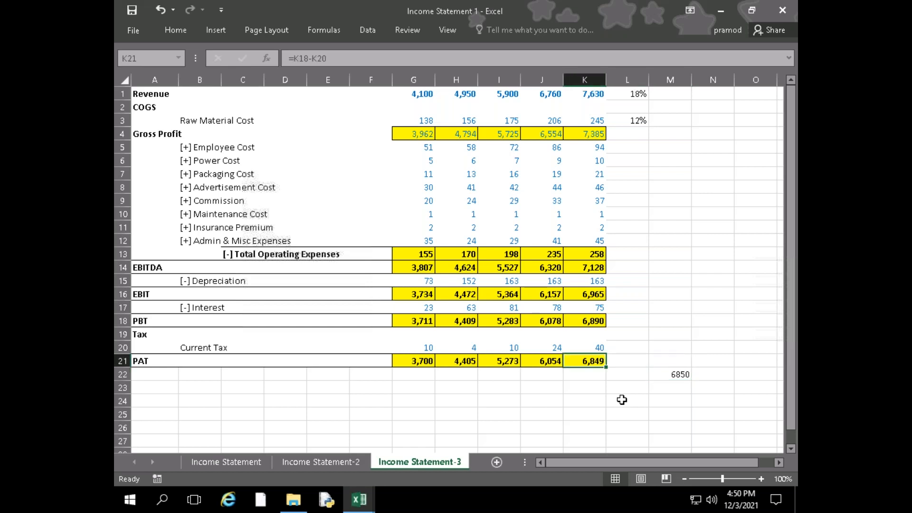
pyautogui.press('Up')
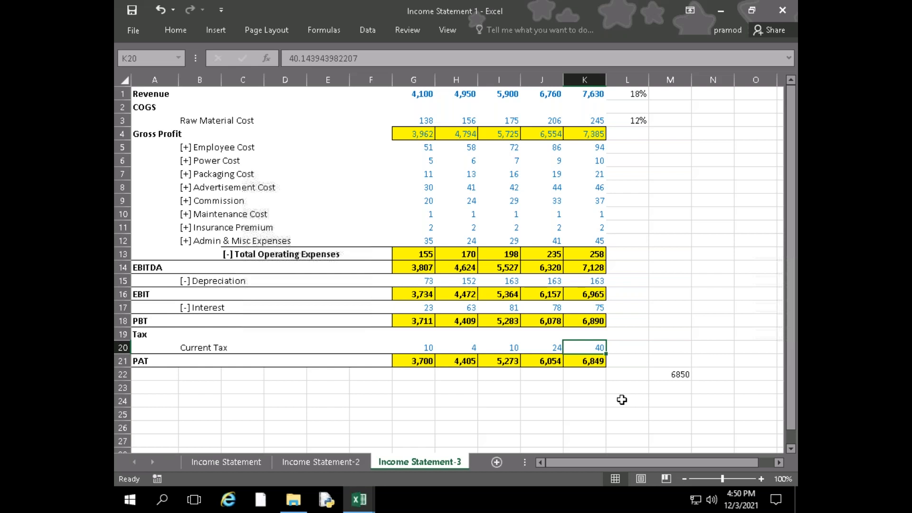
pyautogui.press('F2')
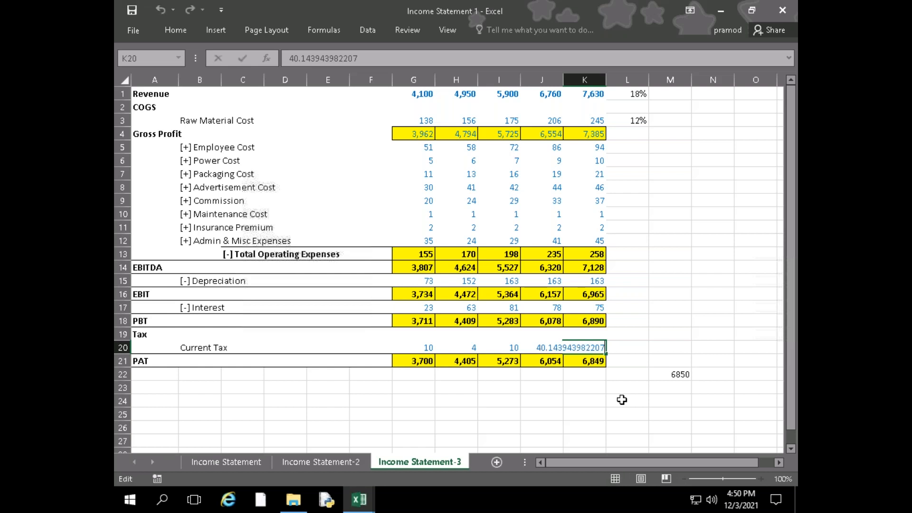
pyautogui.press('Return')
pyautogui.press('Up')
pyautogui.write('40')
pyautogui.press('Return')
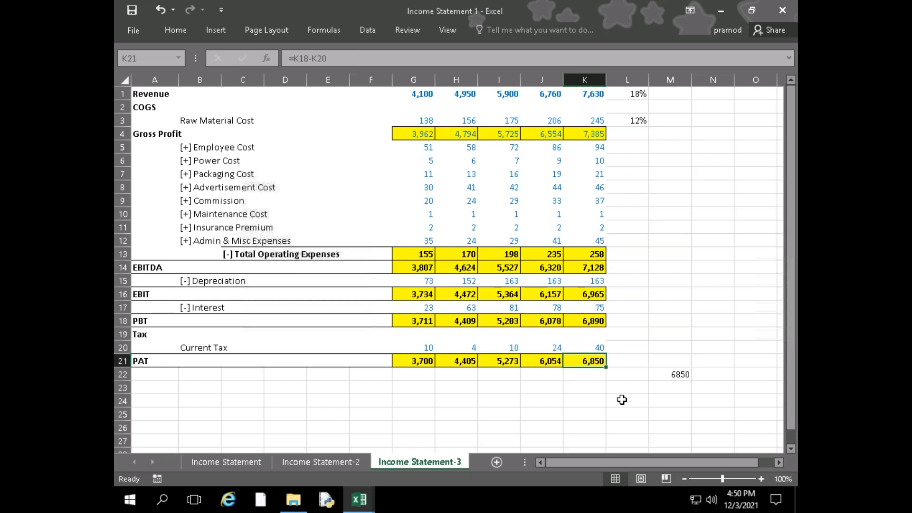
# - Inspect the Current Tax entries across row 20 and the final year's PBT formula in K18
pyautogui.press('Up')
pyautogui.press('Left')
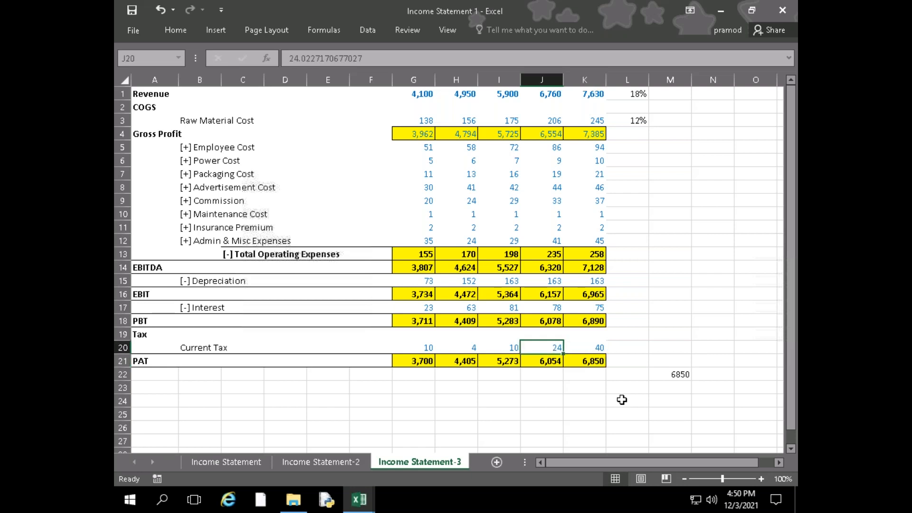
pyautogui.press('Left')
pyautogui.press('Left')
pyautogui.press('Left')
pyautogui.press('Right')
pyautogui.press('Right')
pyautogui.press('Right')
pyautogui.press('Right')
pyautogui.press('Up')
pyautogui.press('Up')
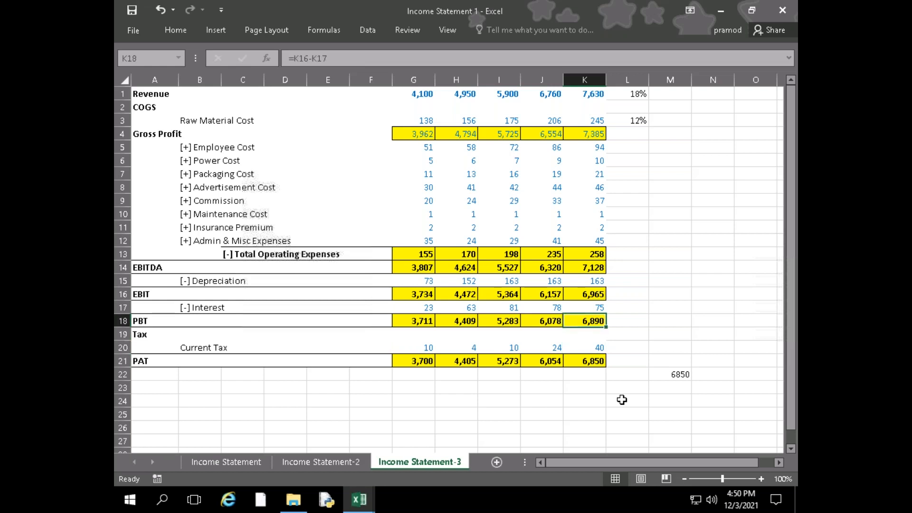
pyautogui.press('Down')
pyautogui.press('Down')
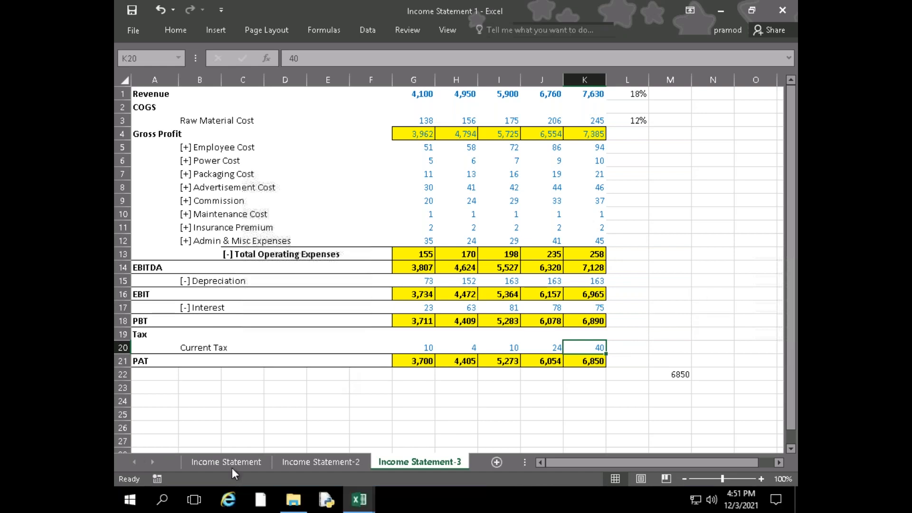
# - Go to the Income Statement sheet and inspect the formulas for Total OPEX, Gross Profit and EBITDA in B12, B7 and B13
pyautogui.click(232, 468)
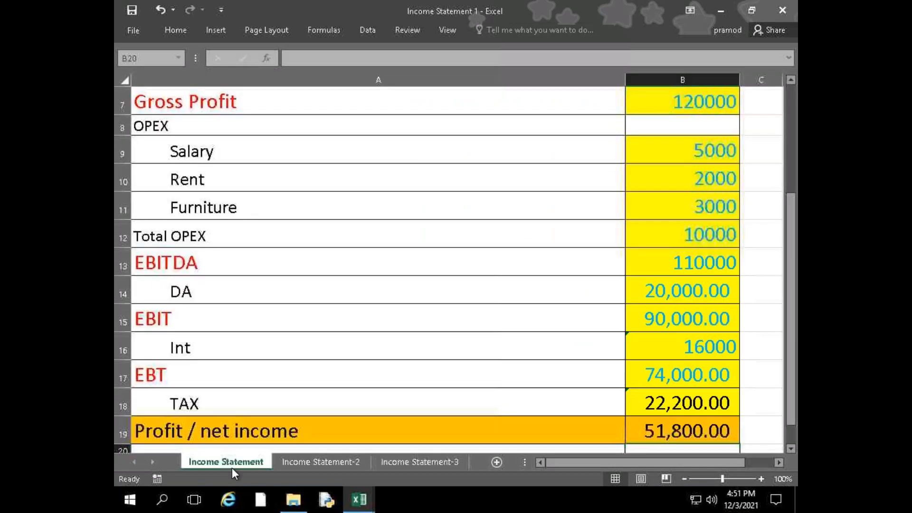
pyautogui.scroll(2, 249, 467)
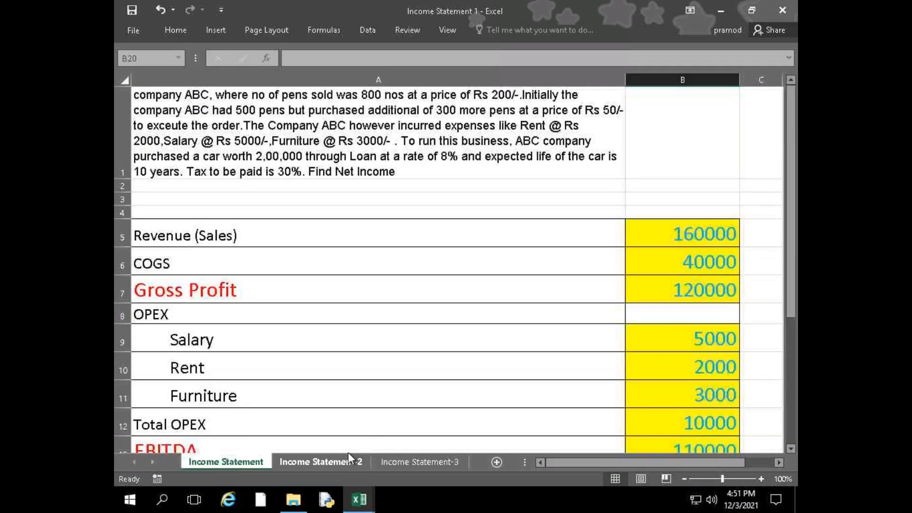
pyautogui.scroll(-1, 347, 452)
pyautogui.scroll(-1, 350, 451)
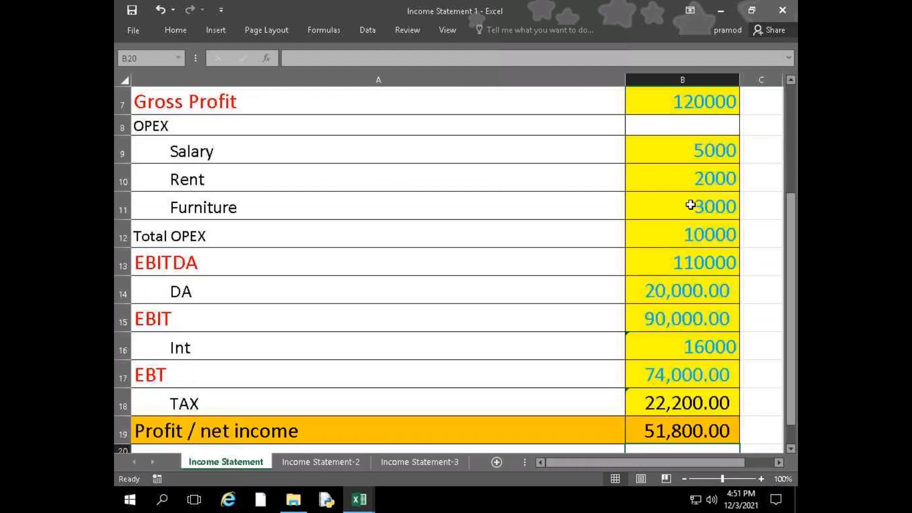
pyautogui.click(683, 230)
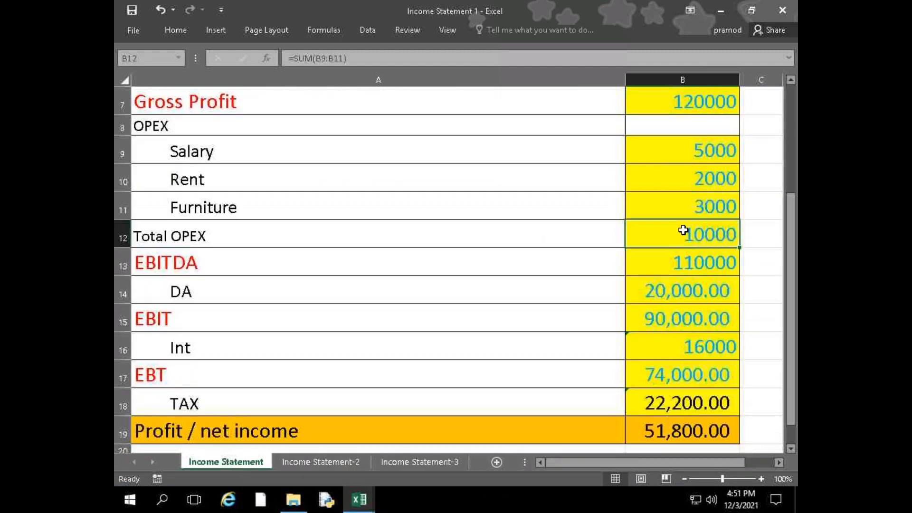
pyautogui.click(710, 95)
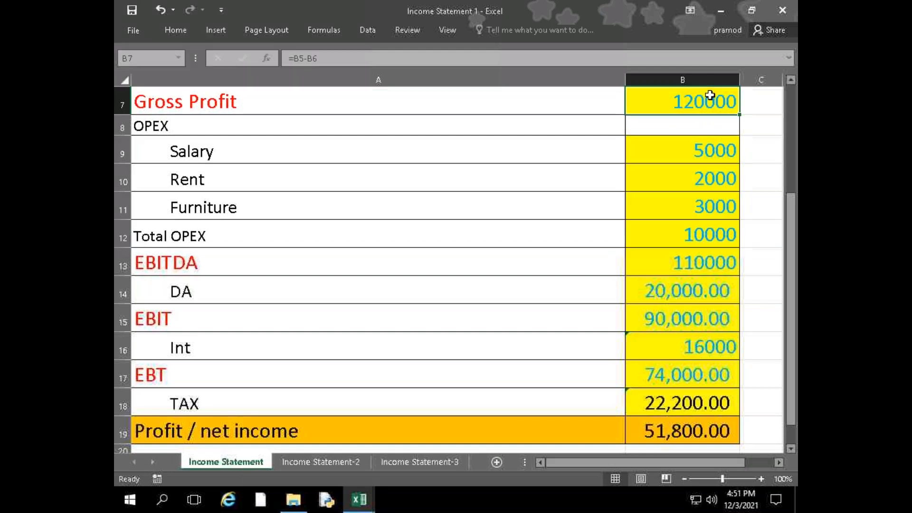
pyautogui.click(701, 269)
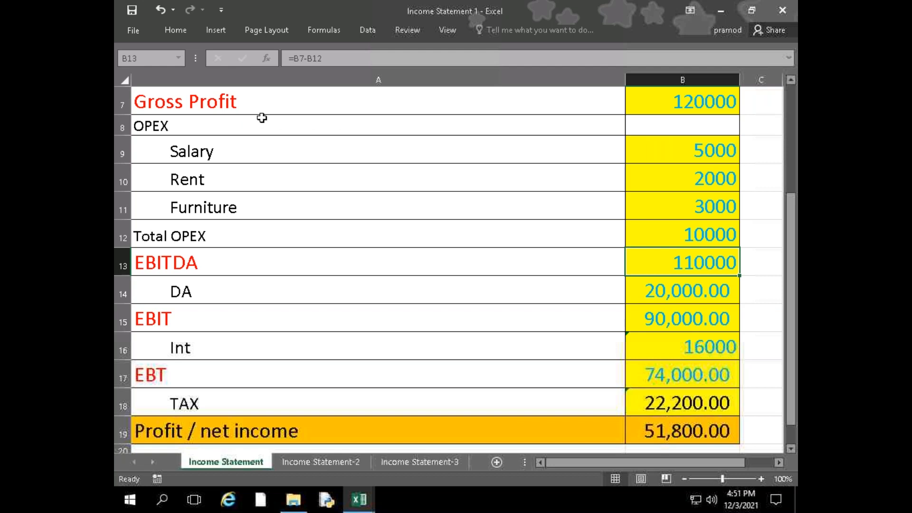
# - Trace how EBITDA in B13 is derived from Gross Profit in B7 and Total OPEX in B12
pyautogui.click(680, 97)
pyautogui.click(695, 251)
pyautogui.scroll(2, 664, 250)
pyautogui.scroll(-1, 665, 266)
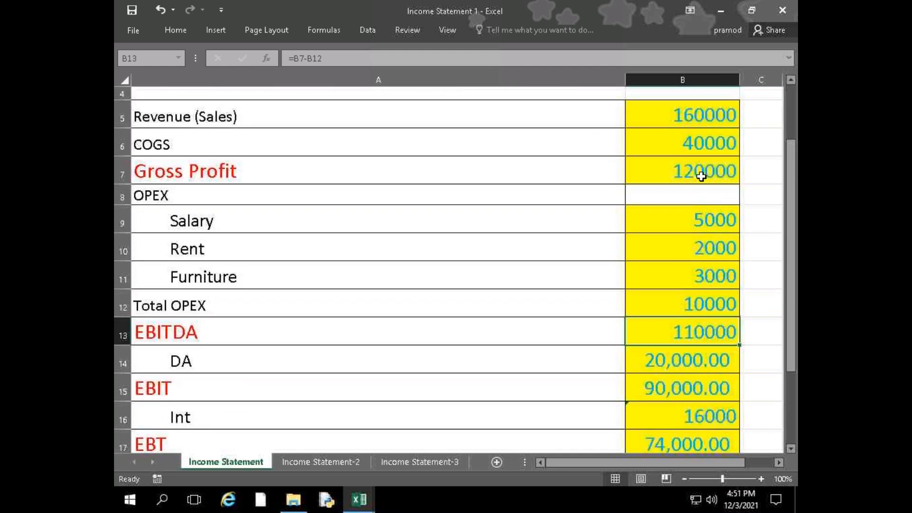
pyautogui.click(701, 177)
pyautogui.click(705, 300)
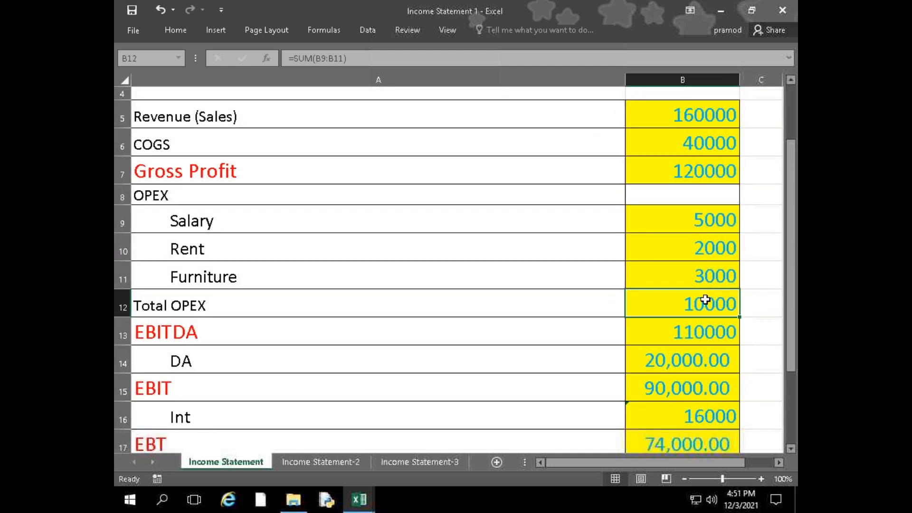
pyautogui.click(708, 337)
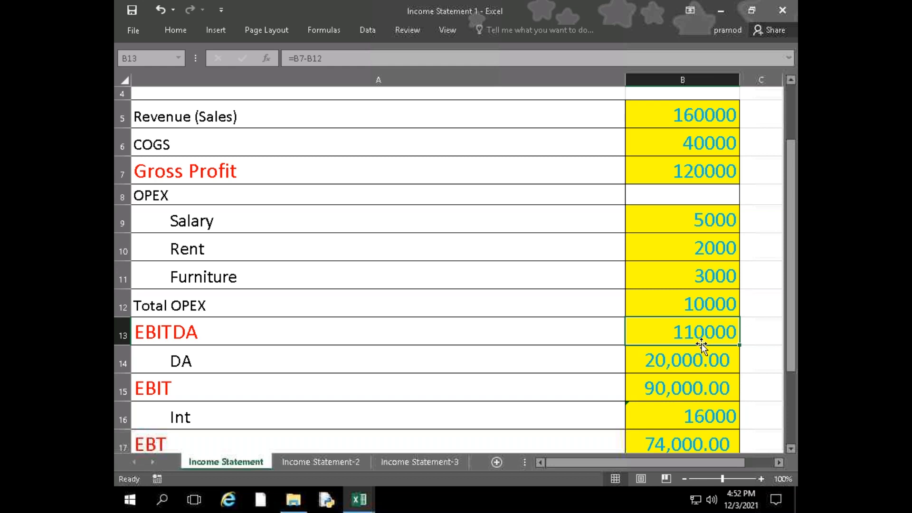
pyautogui.click(704, 306)
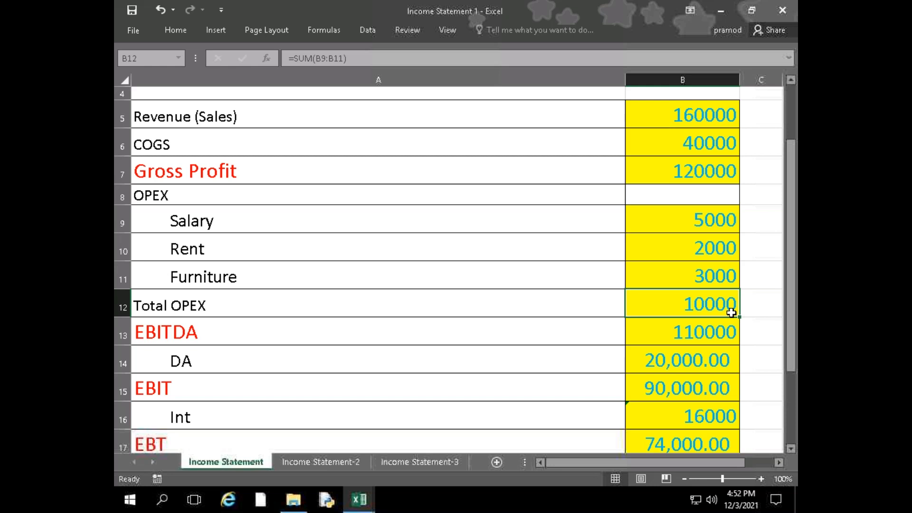
# - Try the reversed EBITDA formula =B12-B7 in B13 and review the dependent rows down to net income
pyautogui.press('Down')
pyautogui.write('=')
pyautogui.click(731, 313)
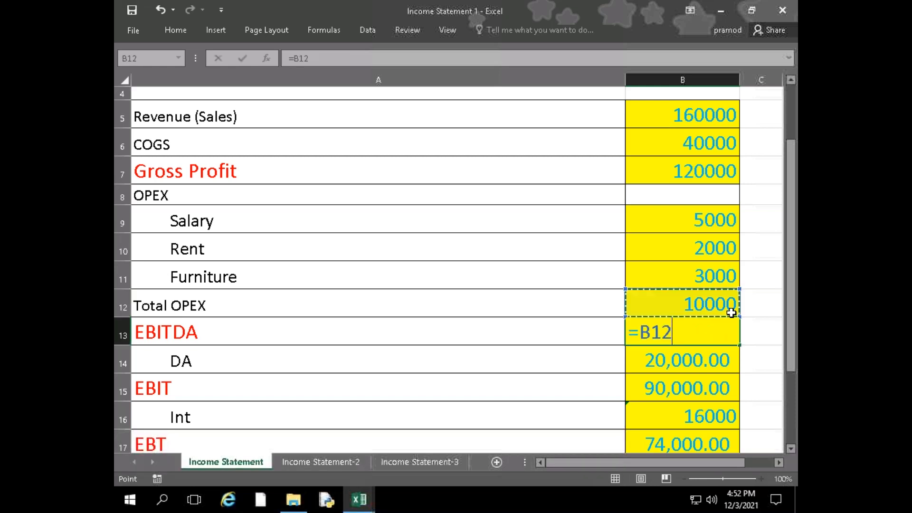
pyautogui.write('-')
pyautogui.press('Up')
pyautogui.press('Up')
pyautogui.press('Up')
pyautogui.press('Up')
pyautogui.press('Up')
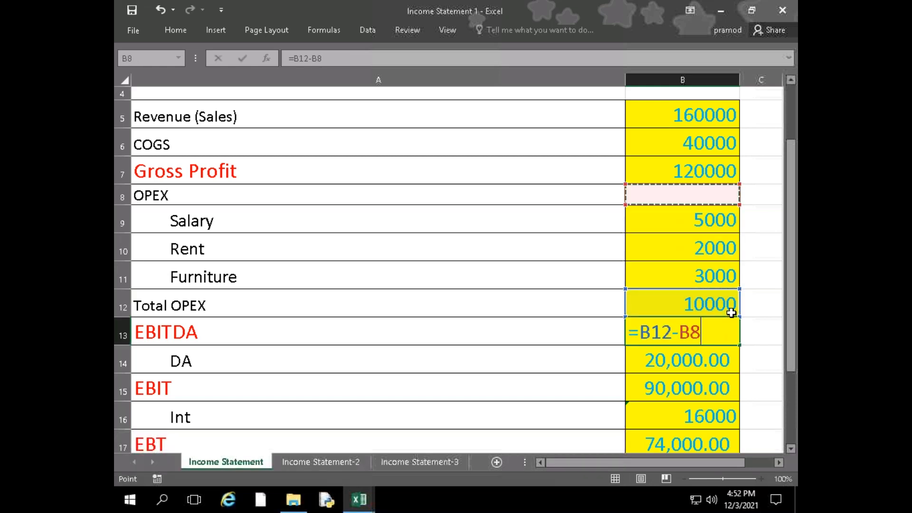
pyautogui.press('Return')
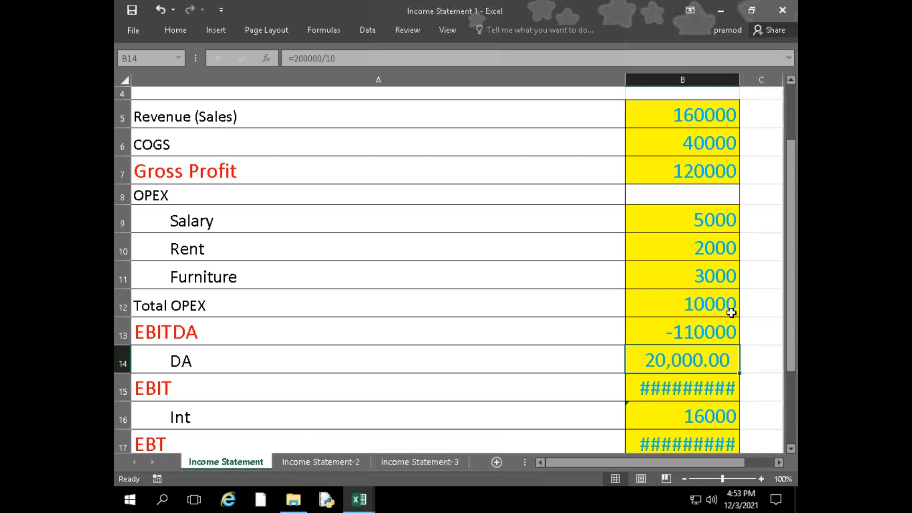
pyautogui.scroll(-3, 690, 322)
pyautogui.scroll(1, 689, 323)
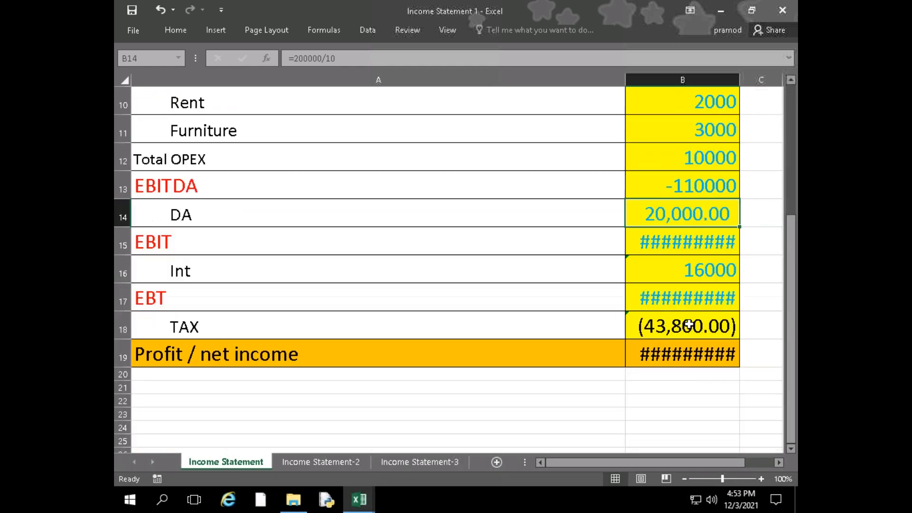
pyautogui.scroll(2, 690, 325)
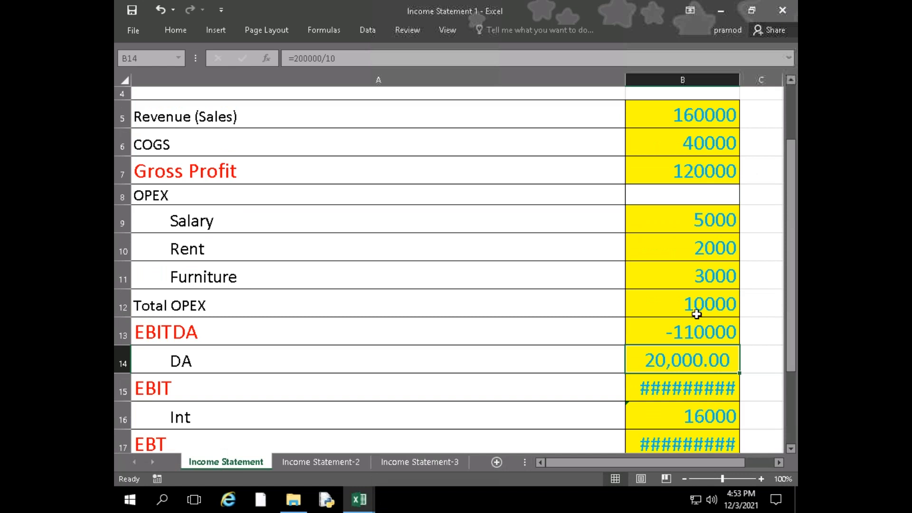
# - Set the EBITDA formula in B13 back to Gross Profit minus Total OPEX, =B7-B12
pyautogui.click(700, 304)
pyautogui.click(687, 328)
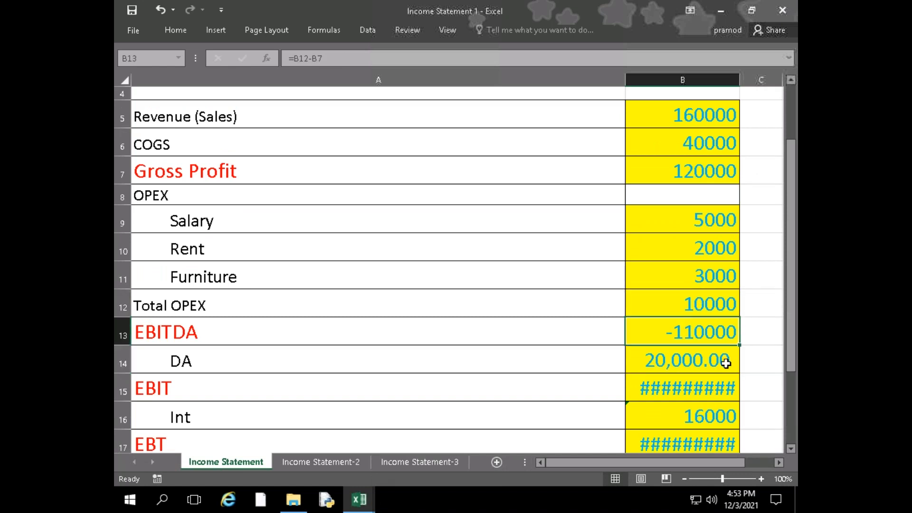
pyautogui.write('=')
pyautogui.press('Up')
pyautogui.press('Up')
pyautogui.press('Up')
pyautogui.press('Up')
pyautogui.press('Up')
pyautogui.press('Up')
pyautogui.press('Up')
pyautogui.press('Down')
pyautogui.write('-')
pyautogui.press('Up')
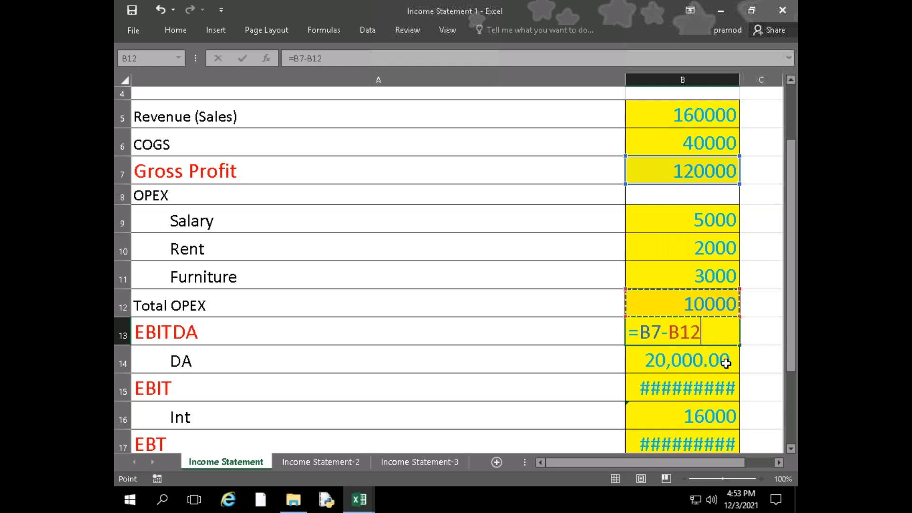
pyautogui.press('Return')
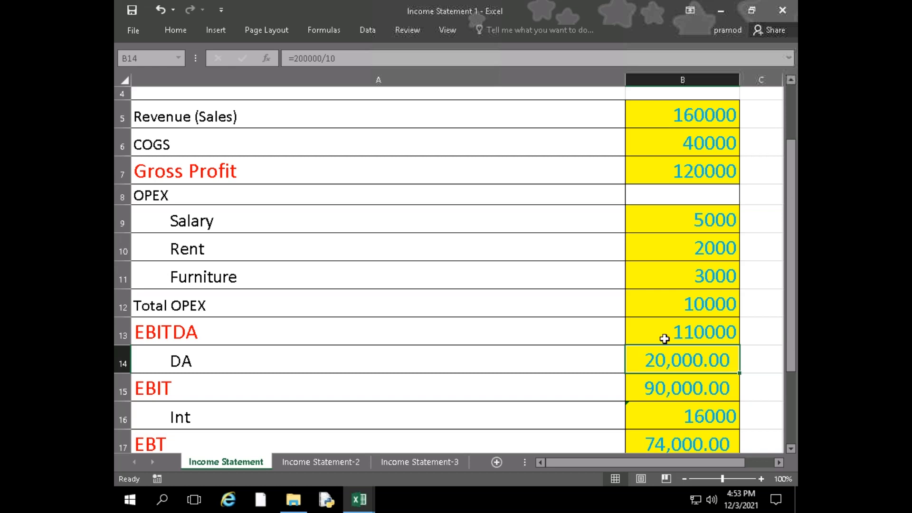
# - Copy the statement with its growth rates, A1:L21, from Income Statement-3 into a new worksheet starting at A1
pyautogui.click(438, 463)
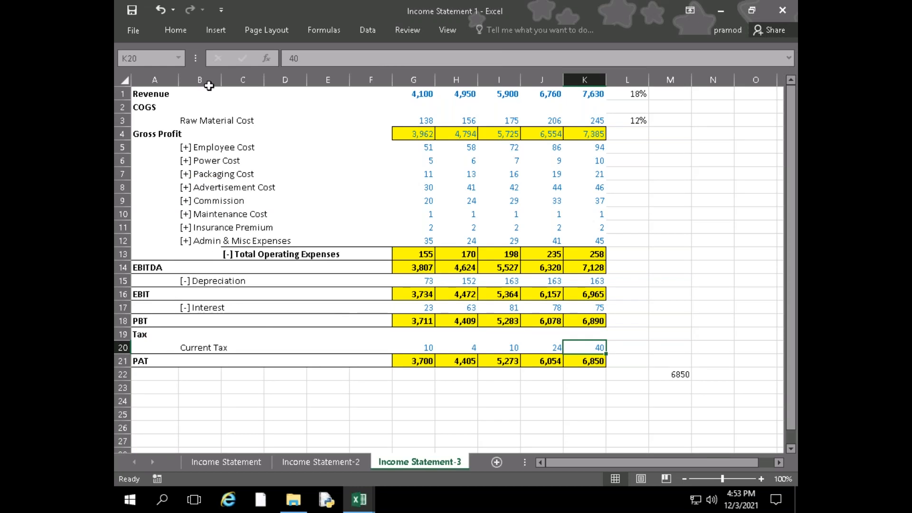
pyautogui.moveTo(172, 96); pyautogui.dragTo(588, 352)
pyautogui.hotkey('ctrl', 'c')
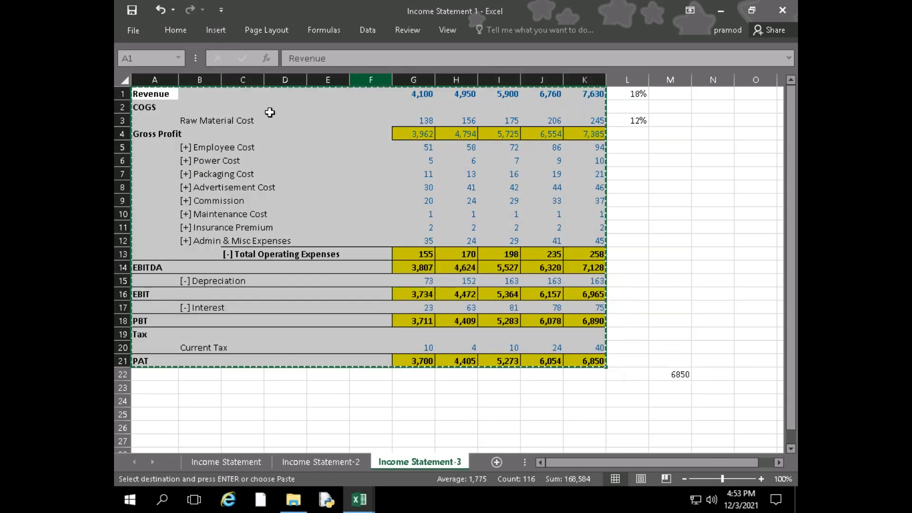
pyautogui.moveTo(155, 93); pyautogui.dragTo(617, 354)
pyautogui.hotkey('ctrl', 'c')
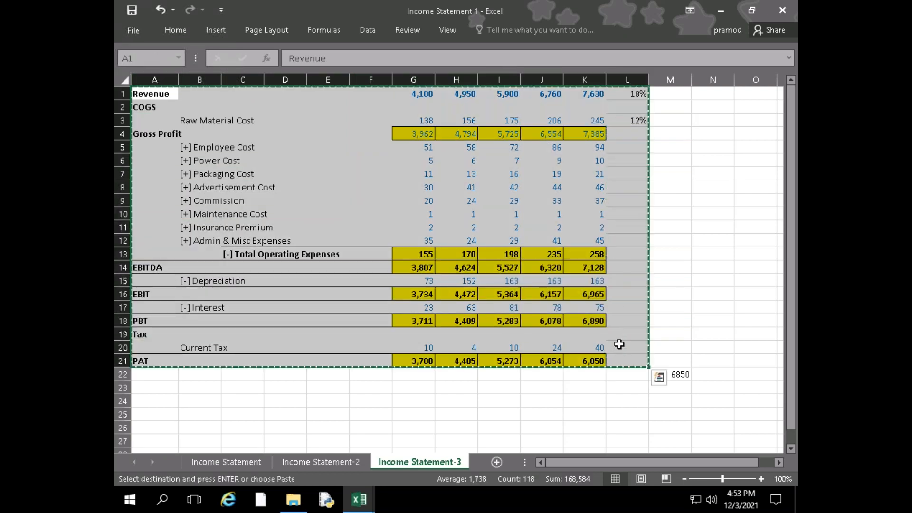
pyautogui.click(496, 462)
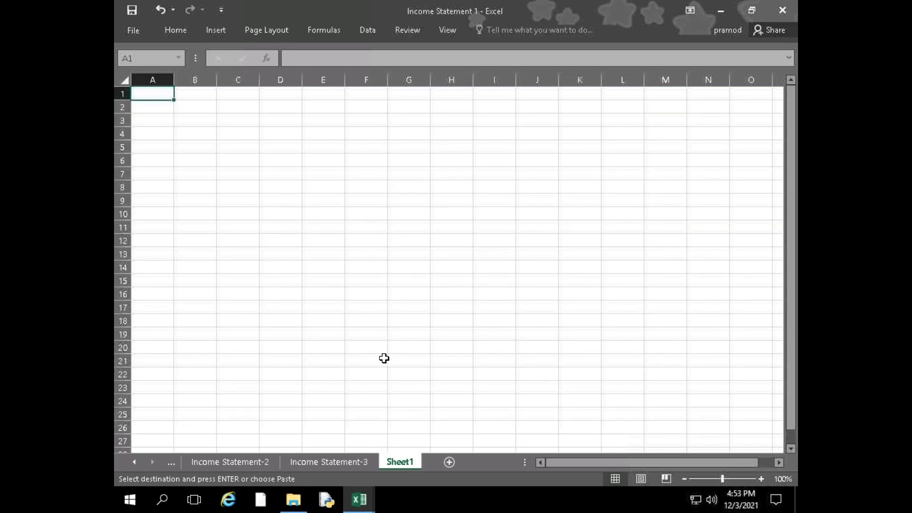
pyautogui.hotkey('ctrl', 'v')
# - Clear the projected Revenue and Raw Material Cost figures in H1:K3 of the copied statement
pyautogui.moveTo(451, 92); pyautogui.dragTo(573, 113)
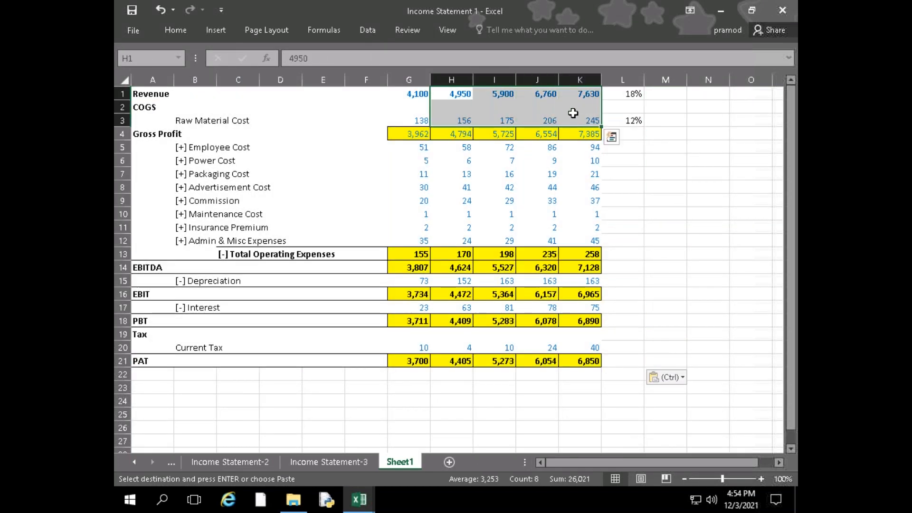
pyautogui.press('Delete')
pyautogui.click(630, 94)
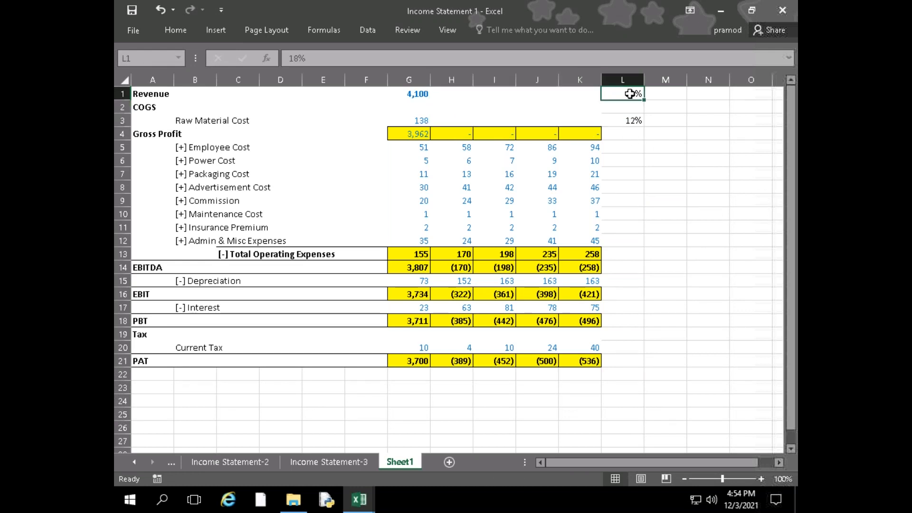
pyautogui.click(445, 118)
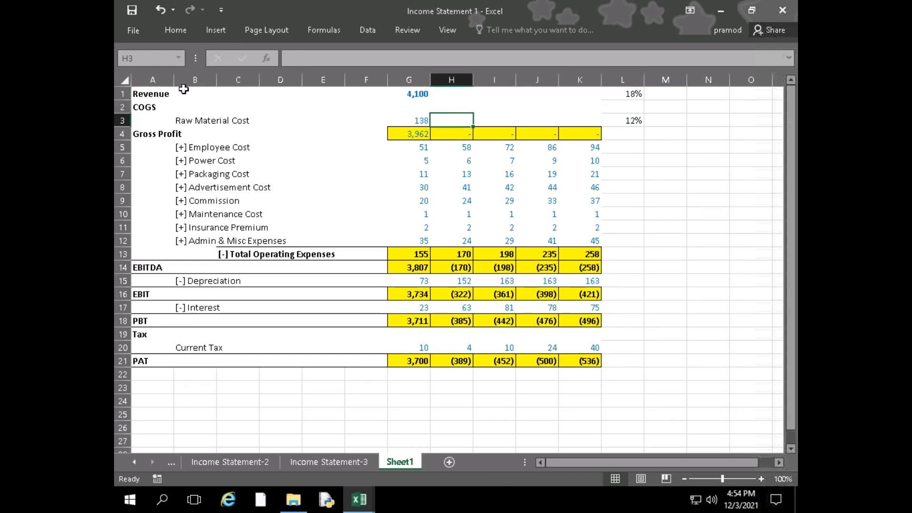
# - Project the next year's Revenue in H1 at 18% growth with the formula =(G1*18%)+G1, and check its references
pyautogui.click(452, 98)
pyautogui.write('=')
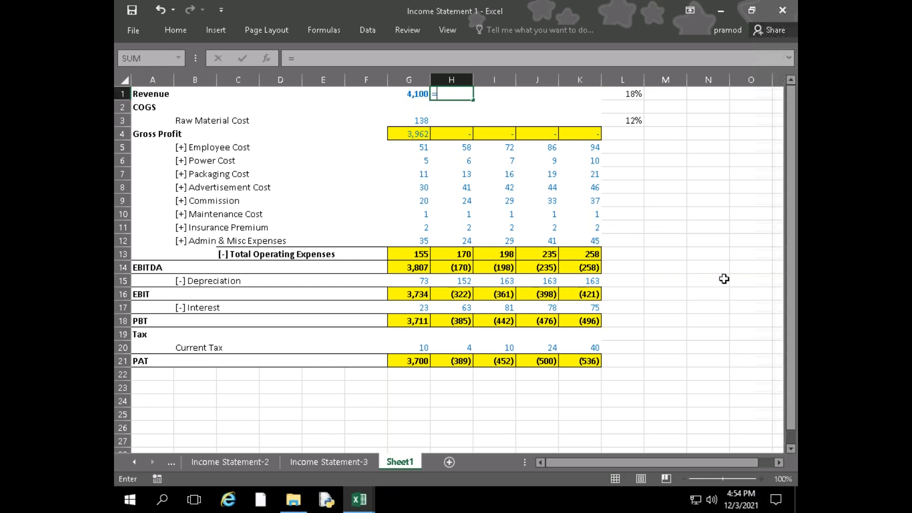
pyautogui.write(')')
pyautogui.press('BackSpace')
pyautogui.write('(')
pyautogui.press('Left')
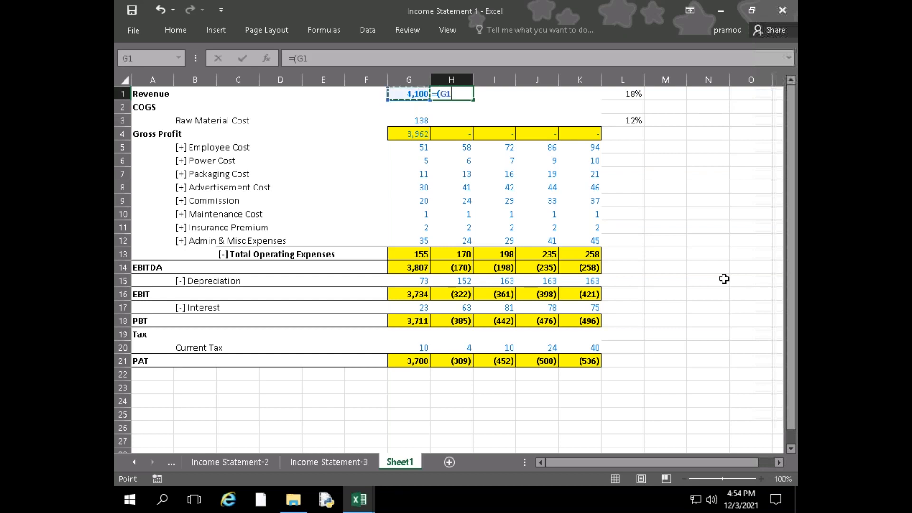
pyautogui.write('*18%)')
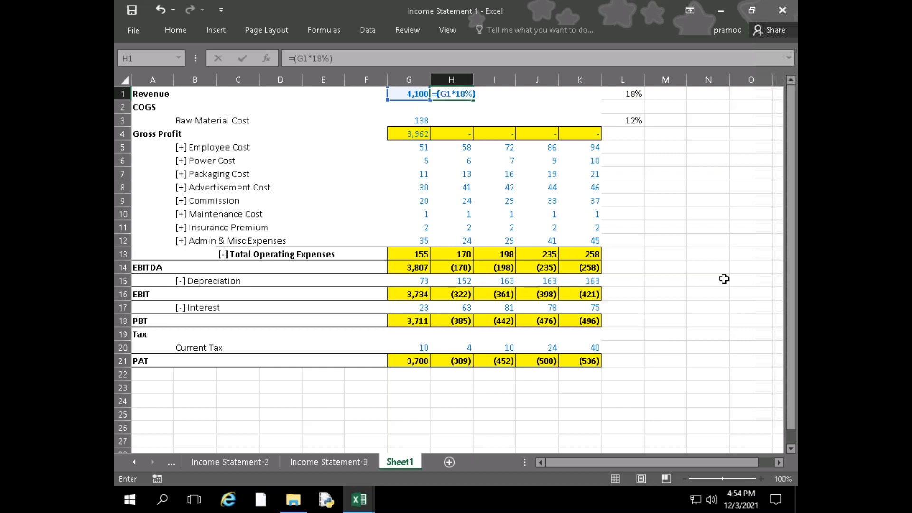
pyautogui.write('+')
pyautogui.press('Left')
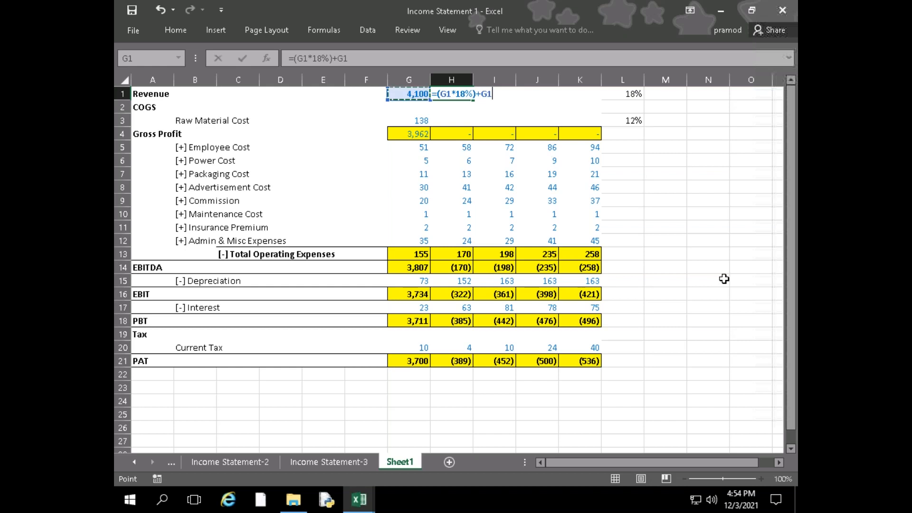
pyautogui.press('Return')
pyautogui.press('Up')
pyautogui.press('F2')
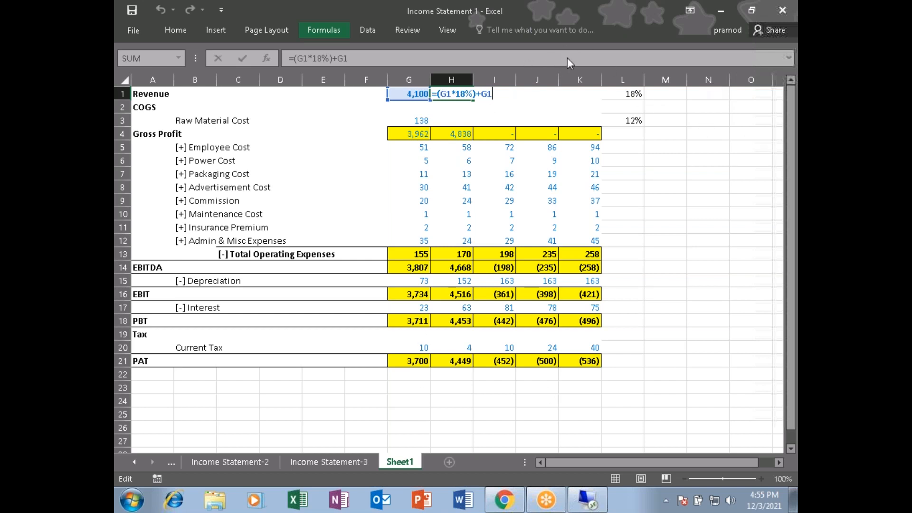
pyautogui.click(638, 244)
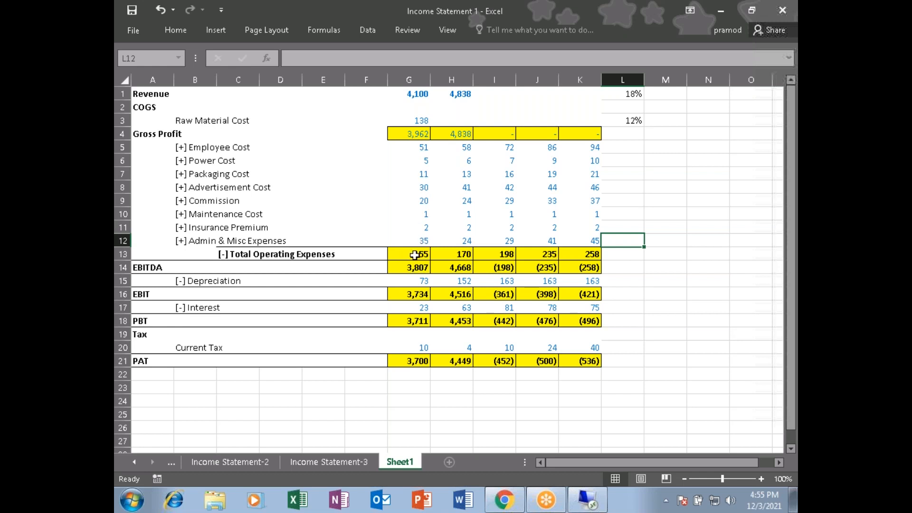
# - Project the next year's Raw Material Cost in H3 at 12% growth with the formula =(G3*12%)+G3
pyautogui.click(456, 134)
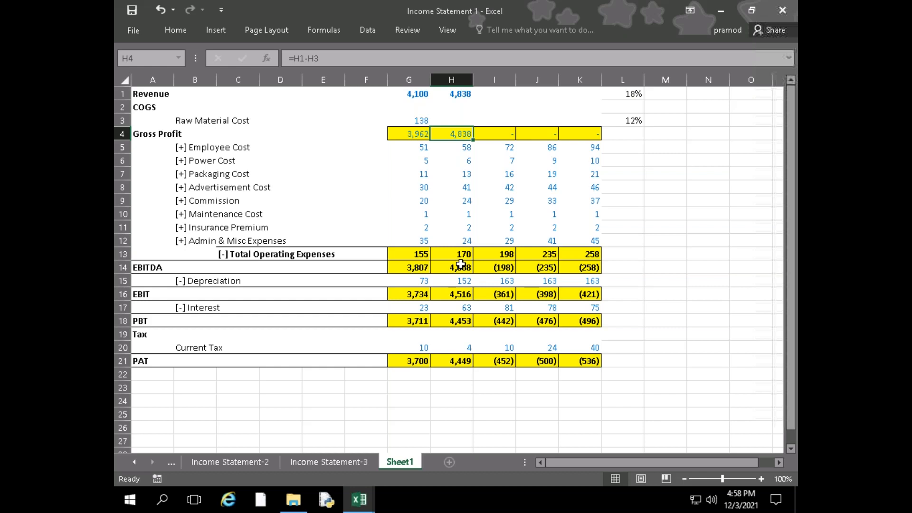
pyautogui.press('Up')
pyautogui.write('=')
pyautogui.press('Left')
pyautogui.press('BackSpace')
pyautogui.press('BackSpace')
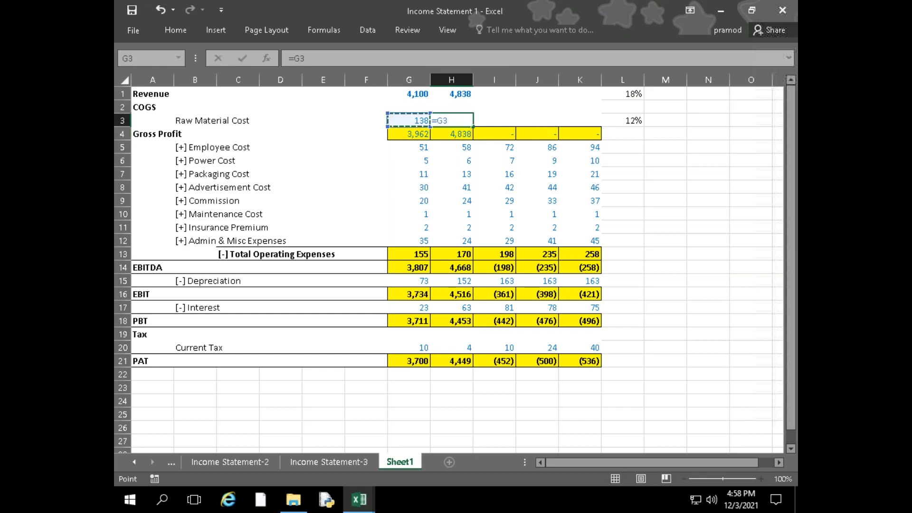
pyautogui.write('(')
pyautogui.press('Left')
pyautogui.write('*12%)+')
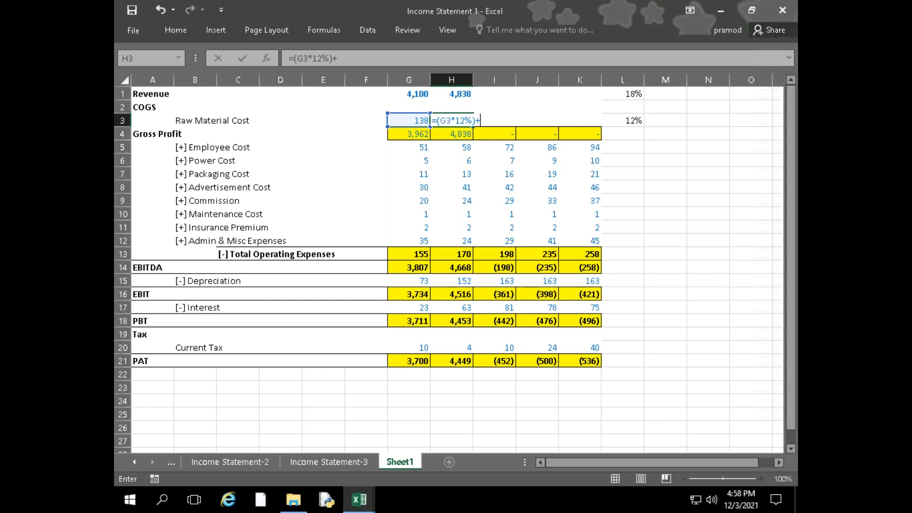
pyautogui.press('Left')
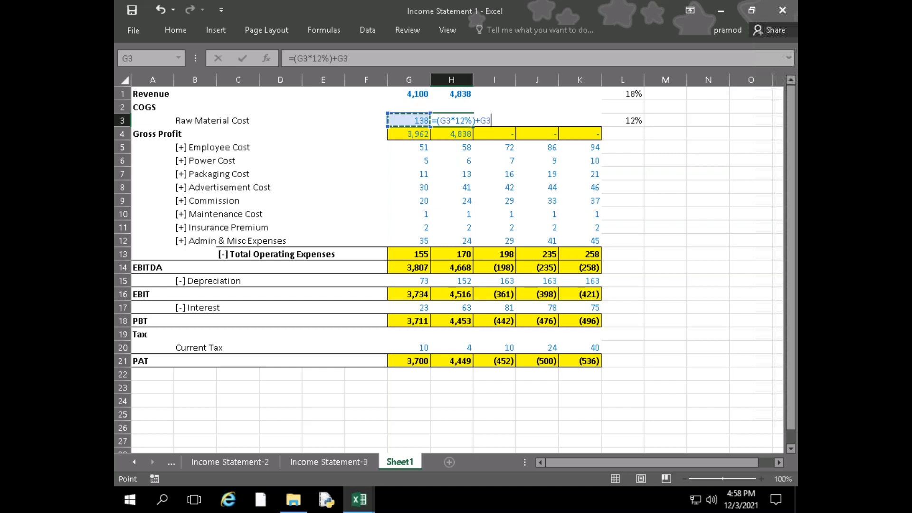
pyautogui.press('Return')
pyautogui.press('Up')
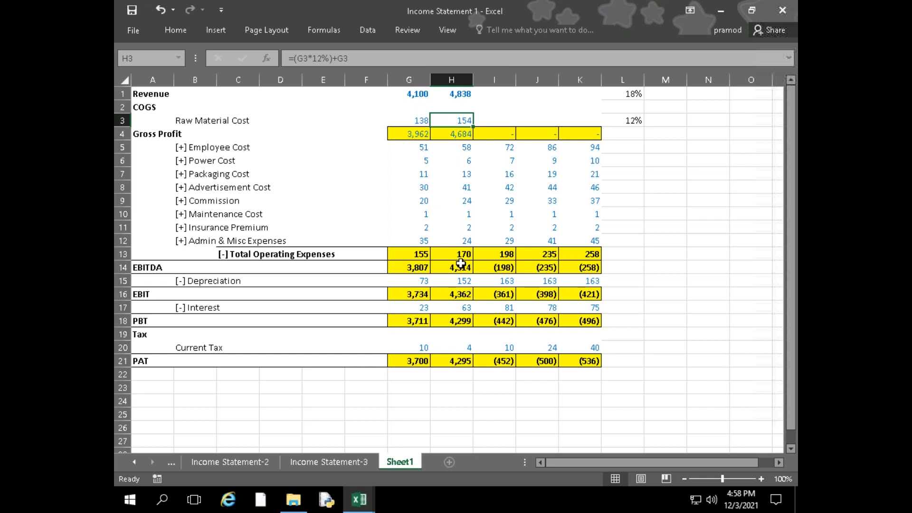
# - Fill the growth formulas from H1:H3 across the remaining projection years through column K
pyautogui.moveTo(458, 94); pyautogui.dragTo(471, 127)
pyautogui.moveTo(474, 126); pyautogui.dragTo(602, 125)
pyautogui.click(536, 405)
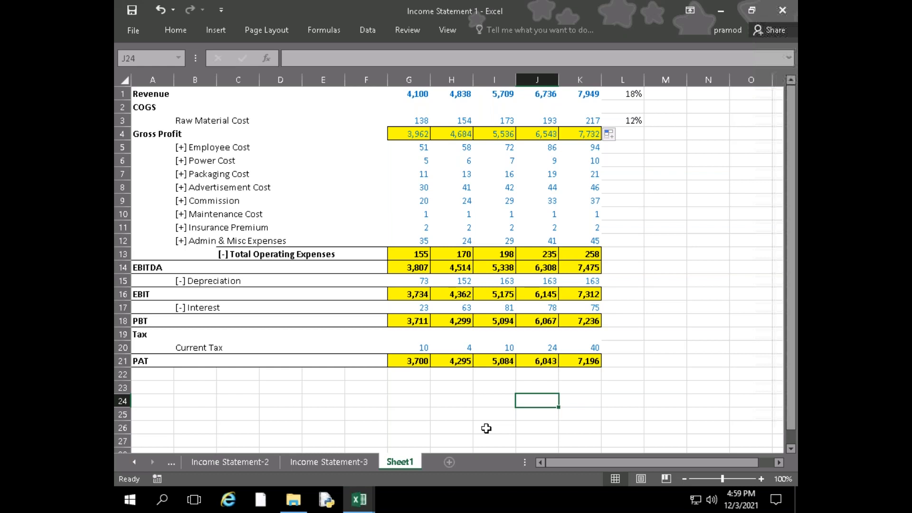
# - Compare the original figures on Income Statement-3 with the rebuilt projections on Sheet1
pyautogui.click(346, 463)
pyautogui.click(404, 393)
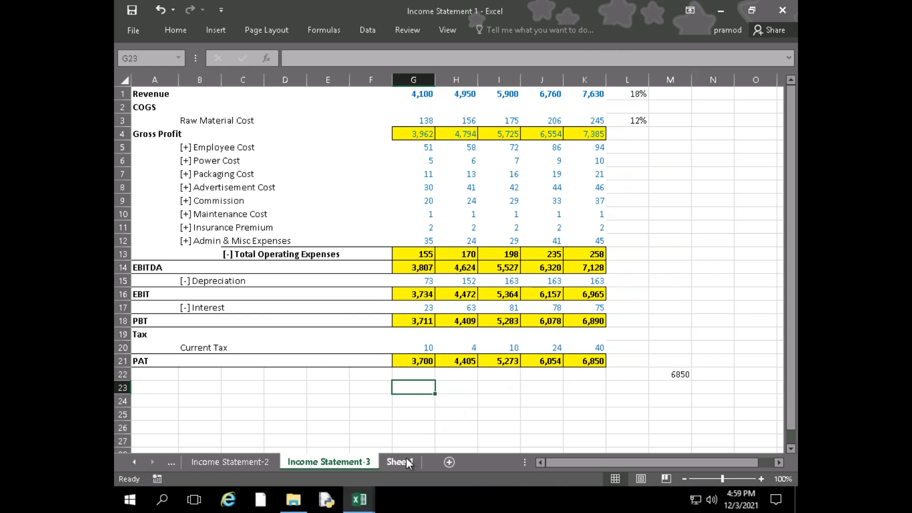
pyautogui.click(406, 462)
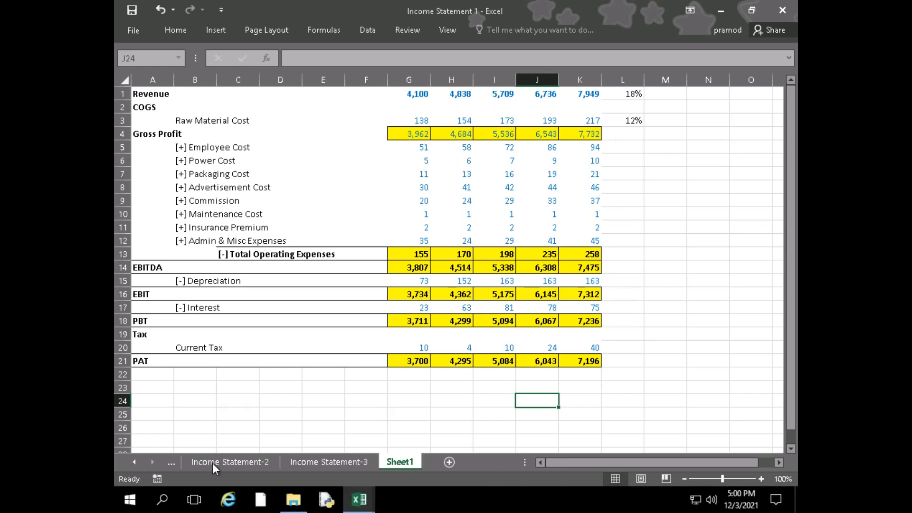
# - Review the Appully Company problem and its multi-step income statement on the Income Statement-2 sheet
pyautogui.click(213, 464)
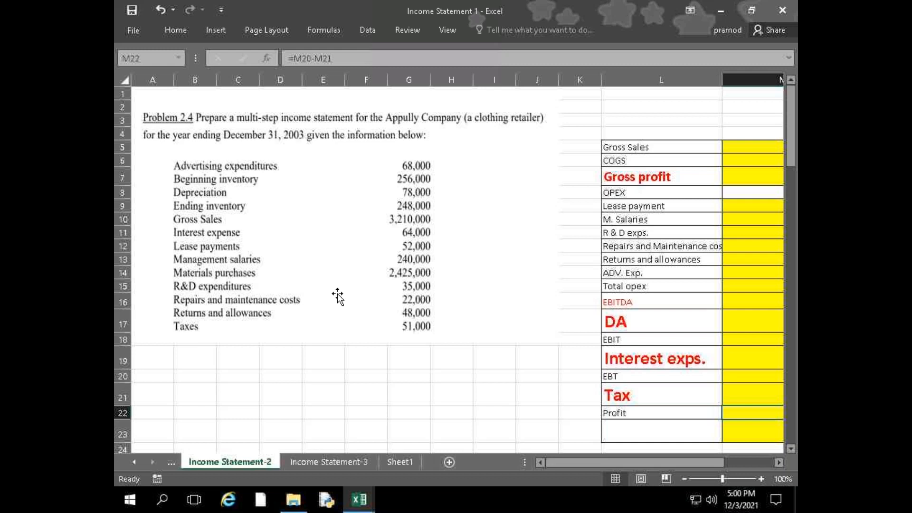
pyautogui.moveTo(582, 463); pyautogui.dragTo(648, 463)
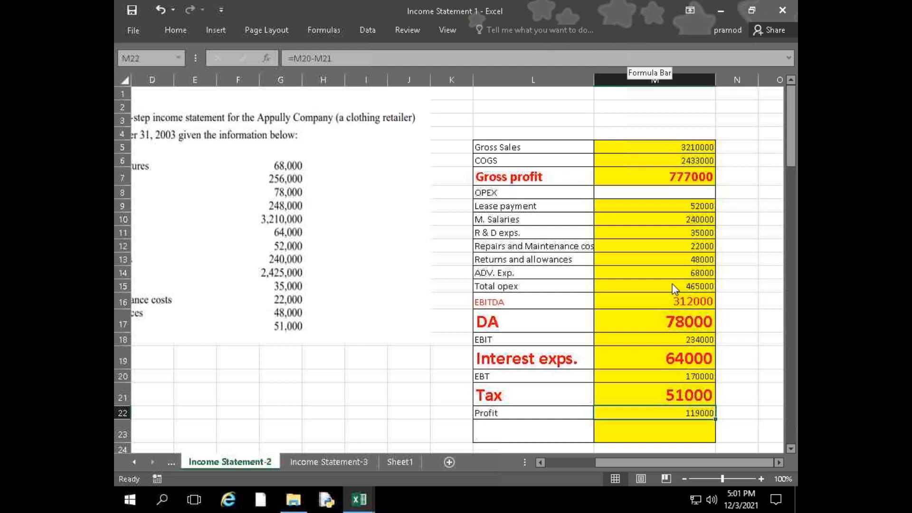
pyautogui.click(412, 461)
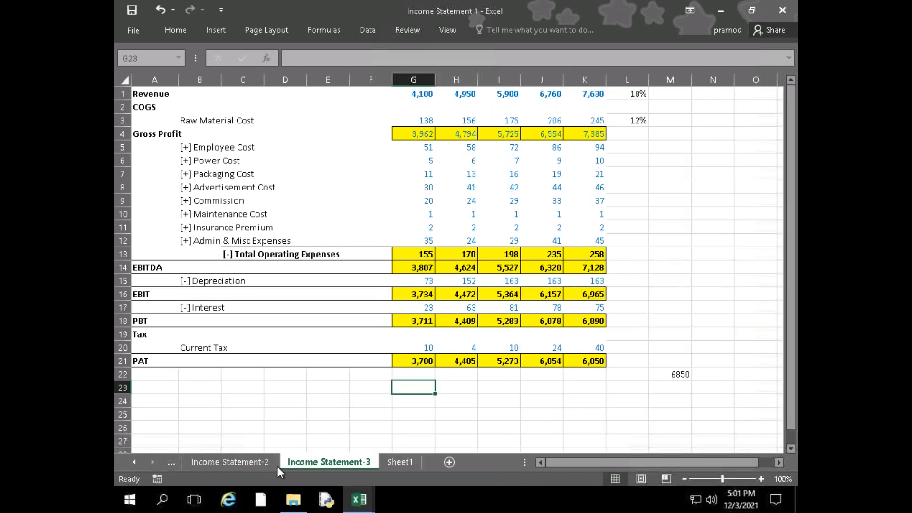
pyautogui.click(244, 463)
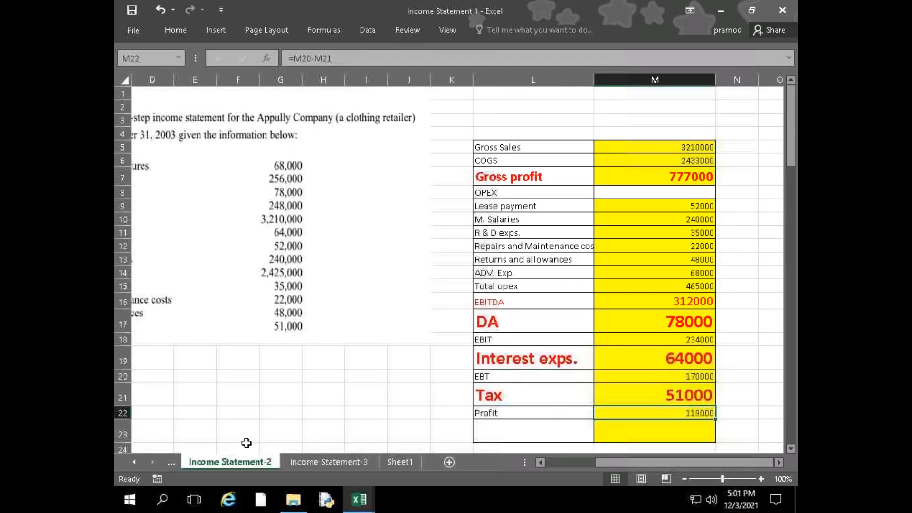
pyautogui.moveTo(656, 462); pyautogui.dragTo(289, 416)
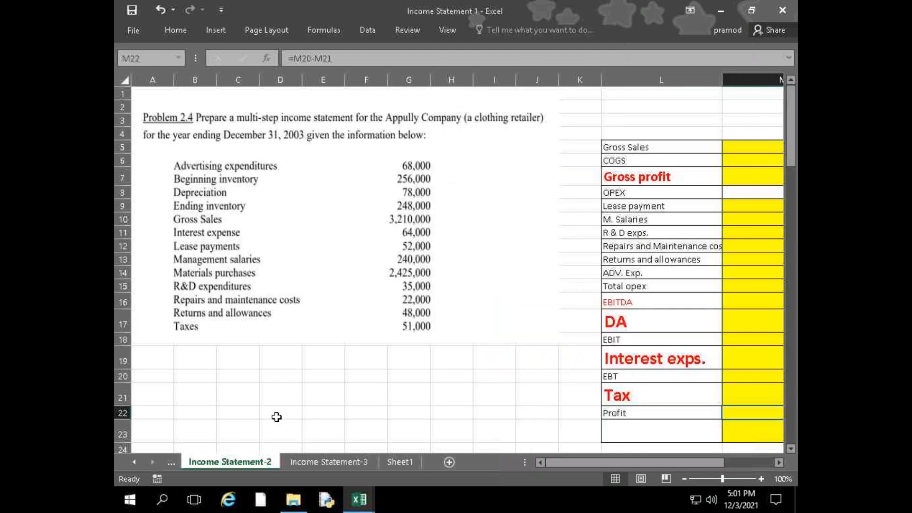
# - Review the ABC company statement down to net income on the Income Statement sheet, and revisit the other statement sheets
pyautogui.click(171, 462)
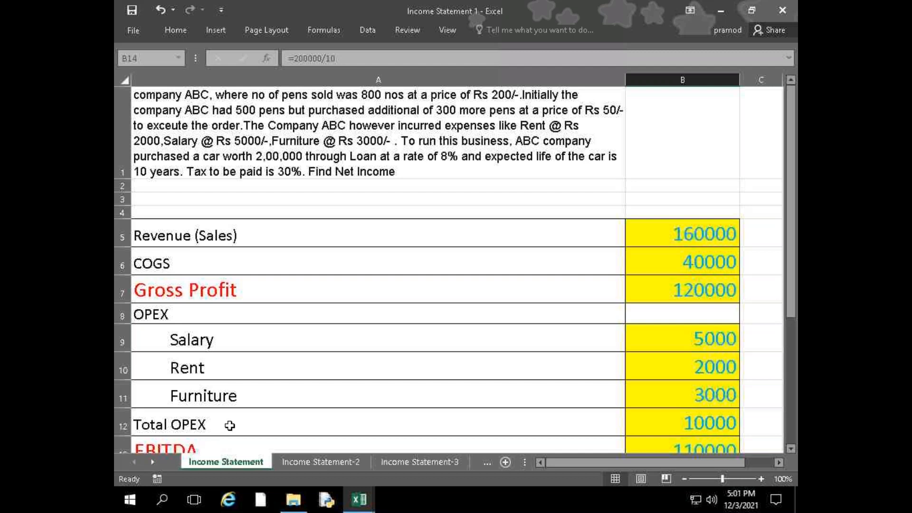
pyautogui.scroll(-2, 229, 426)
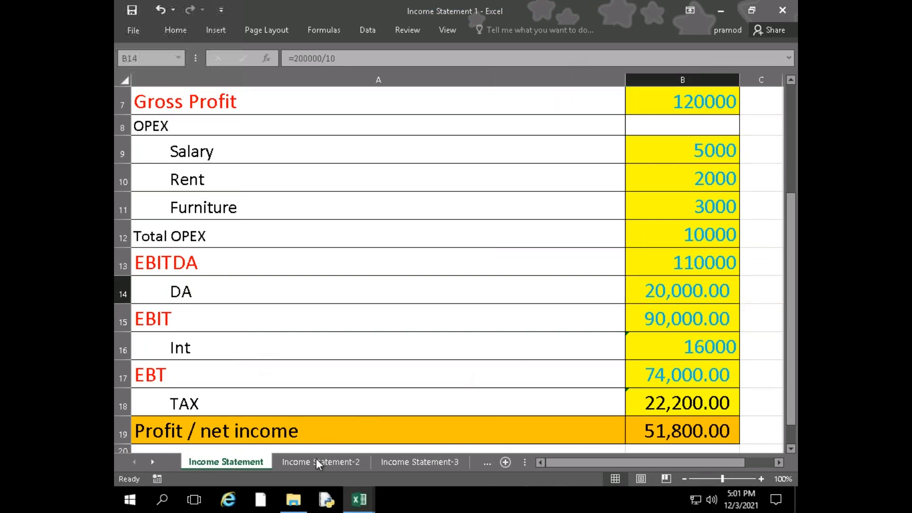
pyautogui.click(316, 458)
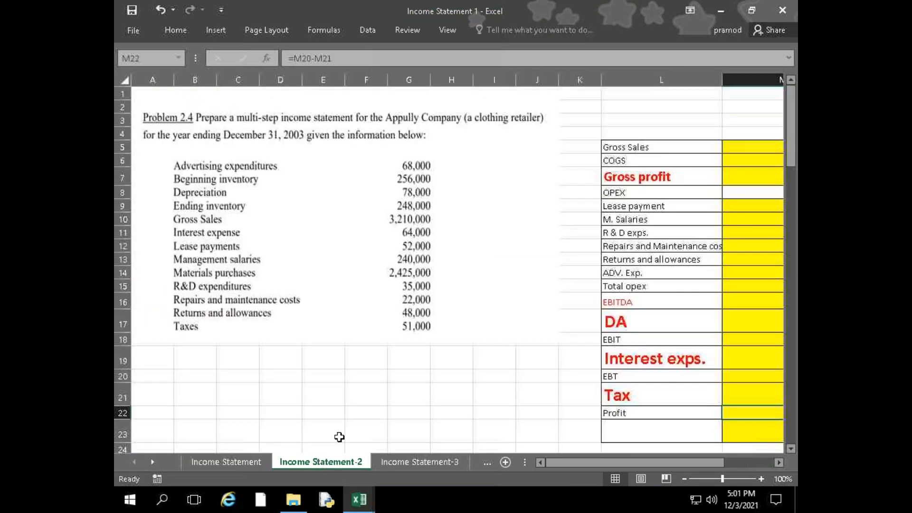
pyautogui.click(403, 463)
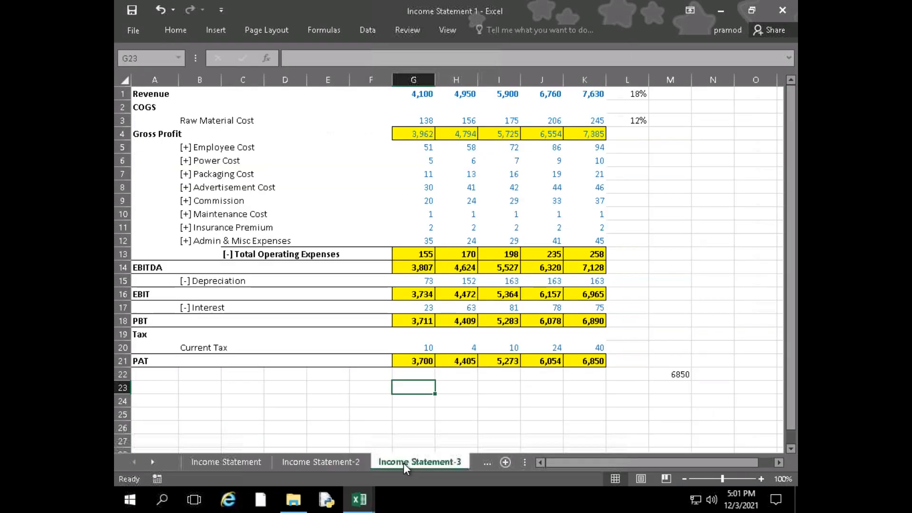
pyautogui.click(486, 463)
pyautogui.click(336, 463)
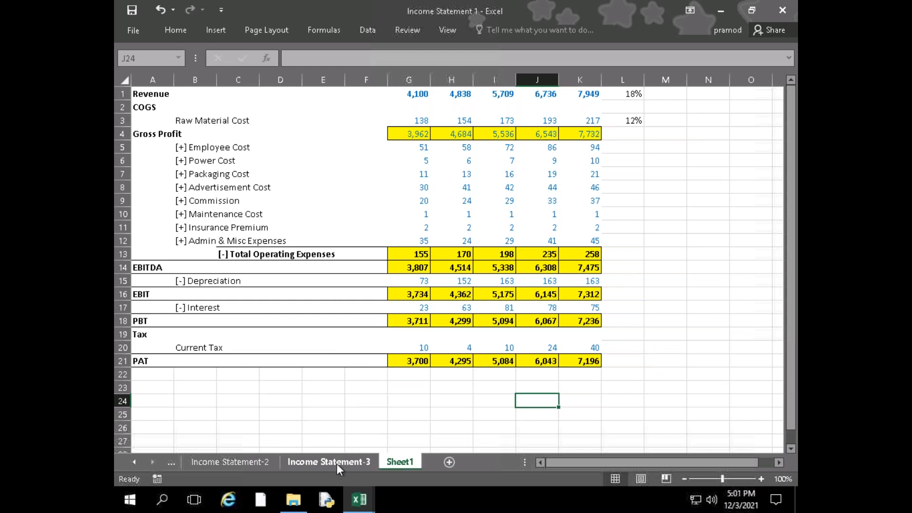
pyautogui.click(249, 463)
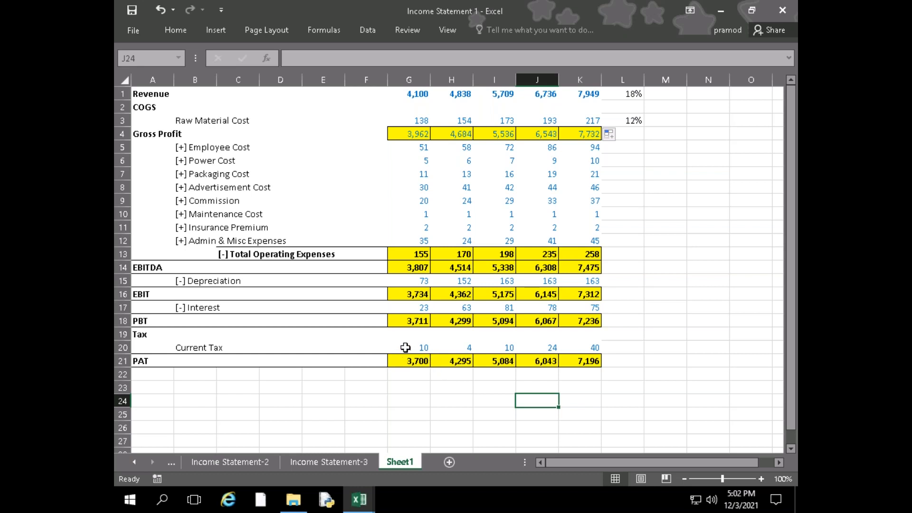
# - On Sheet1, inspect the EBIT formula in G16 and trace the Gross Profit and Total Operating Expenses references of EBITDA in G14
pyautogui.click(412, 294)
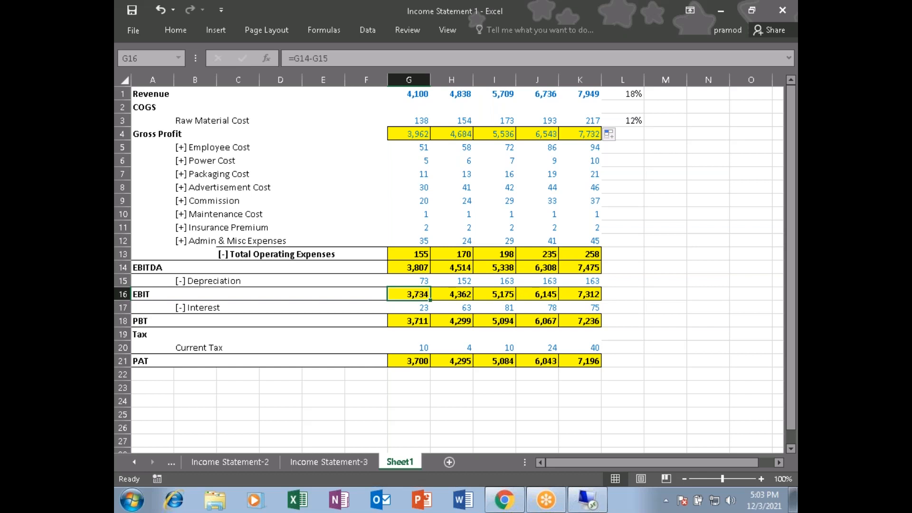
pyautogui.click(410, 268)
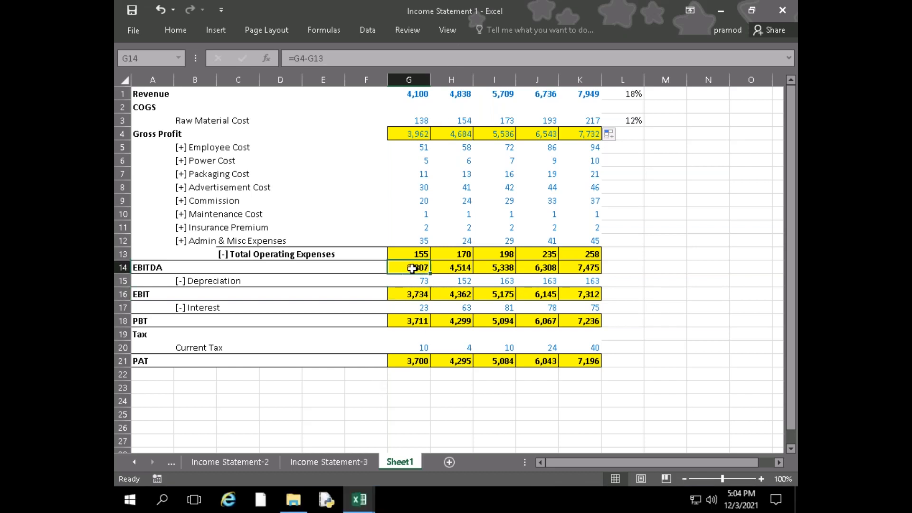
pyautogui.doubleClick(412, 268)
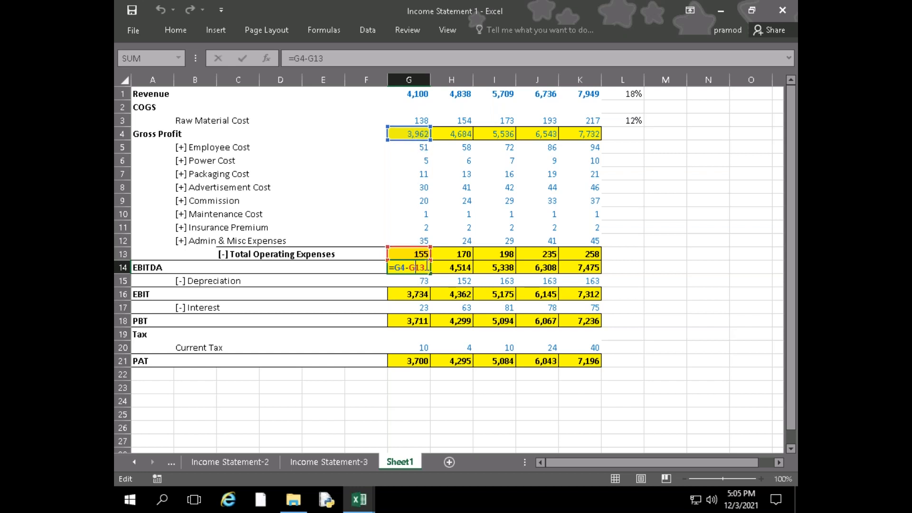
pyautogui.press('Return')
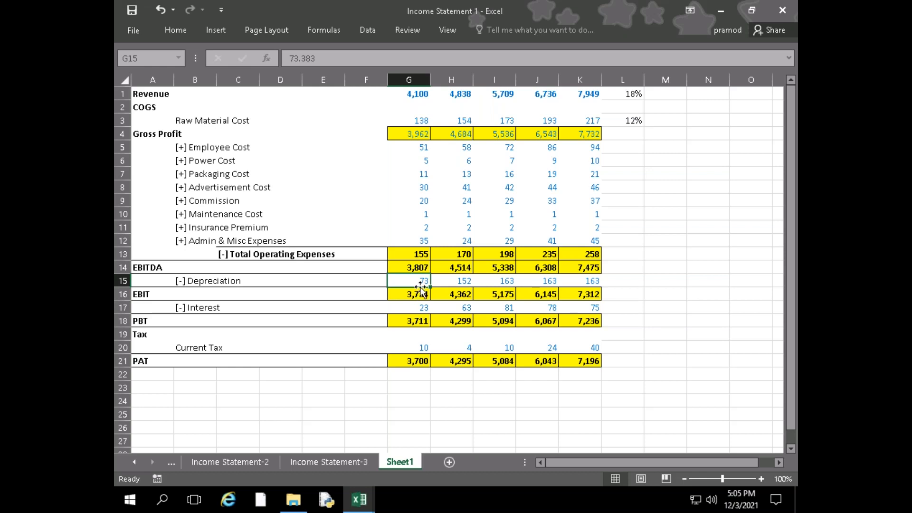
pyautogui.click(392, 426)
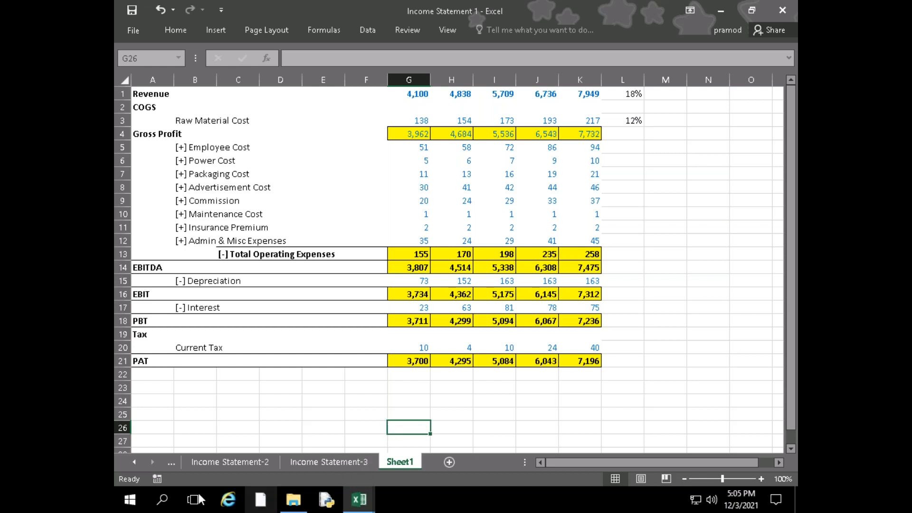
# - Show the whole ABC company statement on the Income Statement sheet at 55% zoom
pyautogui.click(169, 463)
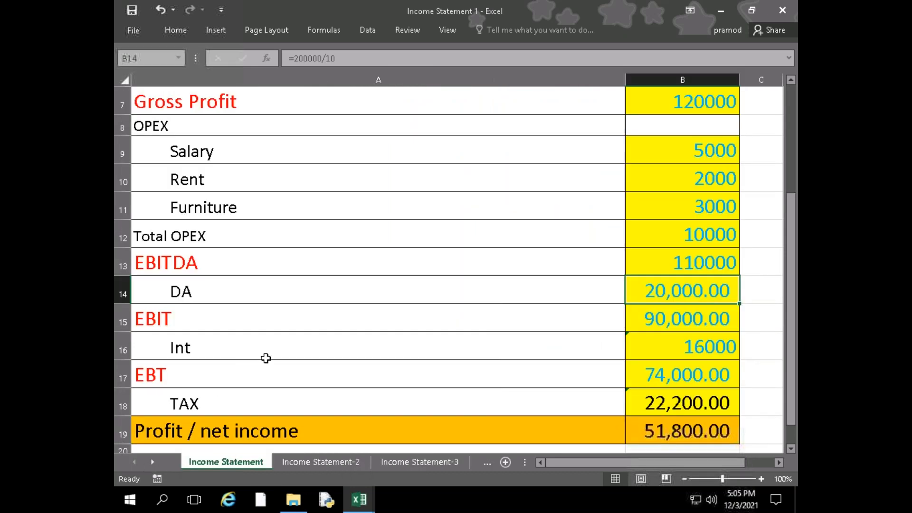
pyautogui.scroll(-3, 324, 416)
pyautogui.scroll(2, 283, 398)
pyautogui.scroll(-3, 284, 385)
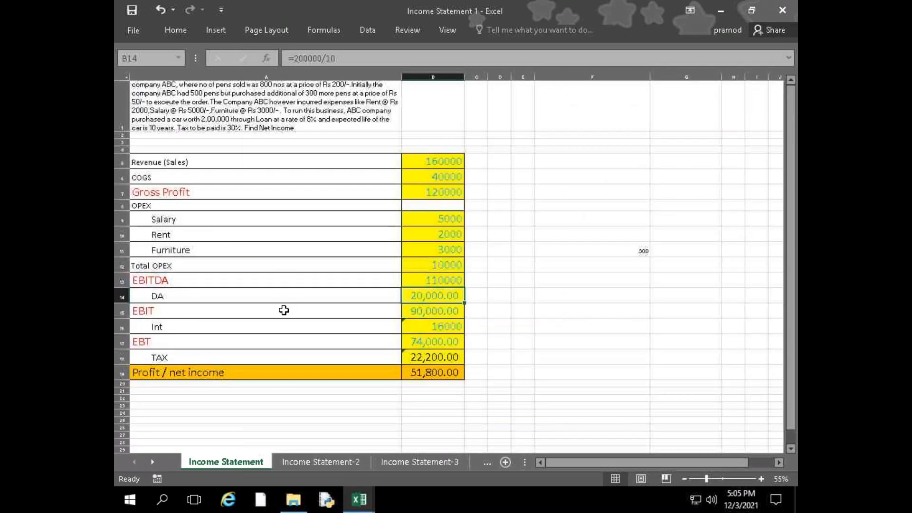
# - Copy the statement from Revenue to net income (A5:B19) and paste it at A1 of a new sheet
pyautogui.moveTo(222, 166); pyautogui.dragTo(418, 372)
pyautogui.hotkey('ctrl', 'c')
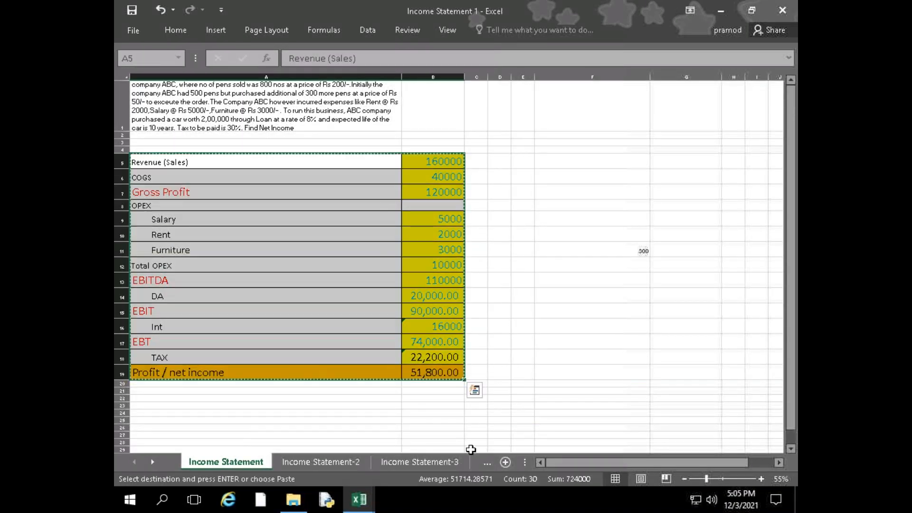
pyautogui.click(486, 461)
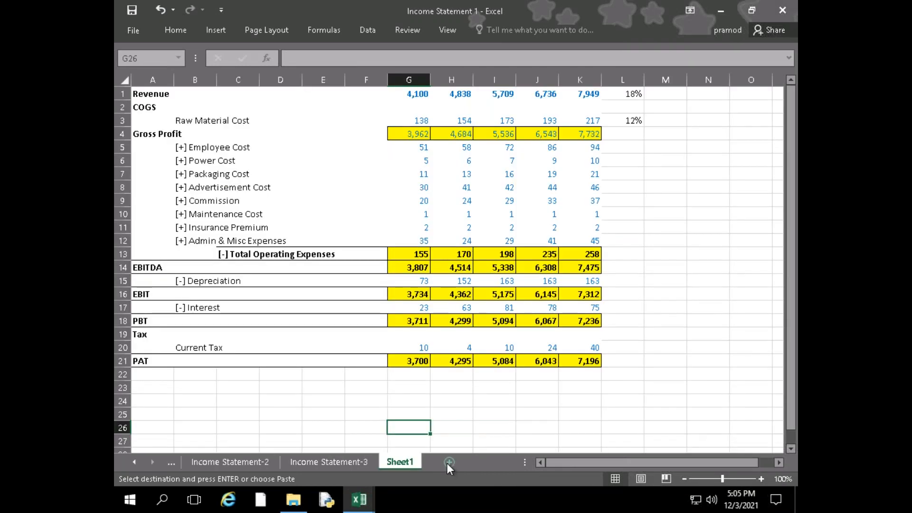
pyautogui.click(449, 462)
pyautogui.hotkey('ctrl', 'v')
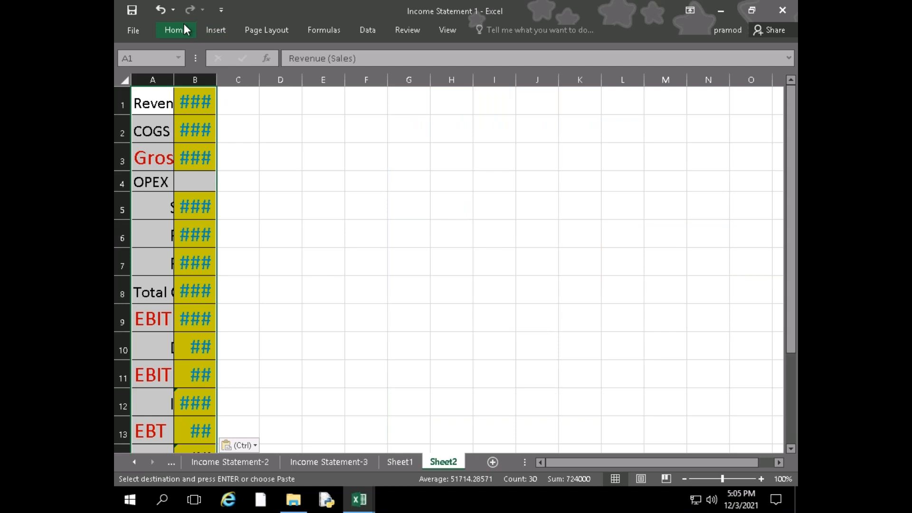
# - AutoFit the pasted table's column widths and clear the amounts in column B from Revenue down to TAX
pyautogui.click(186, 29)
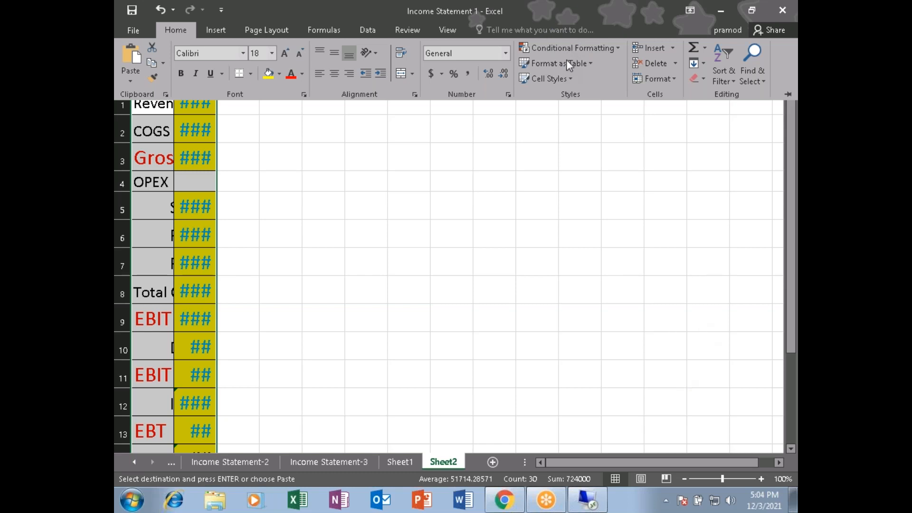
pyautogui.click(658, 76)
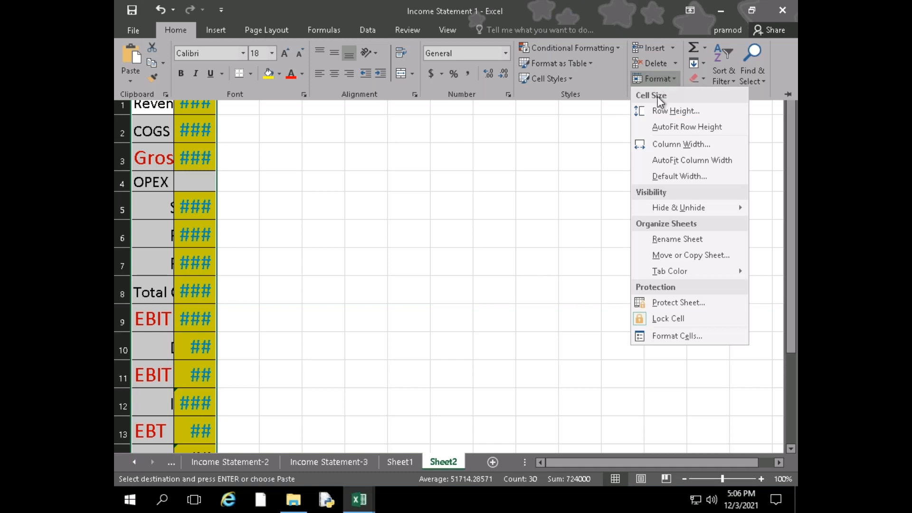
pyautogui.click(675, 160)
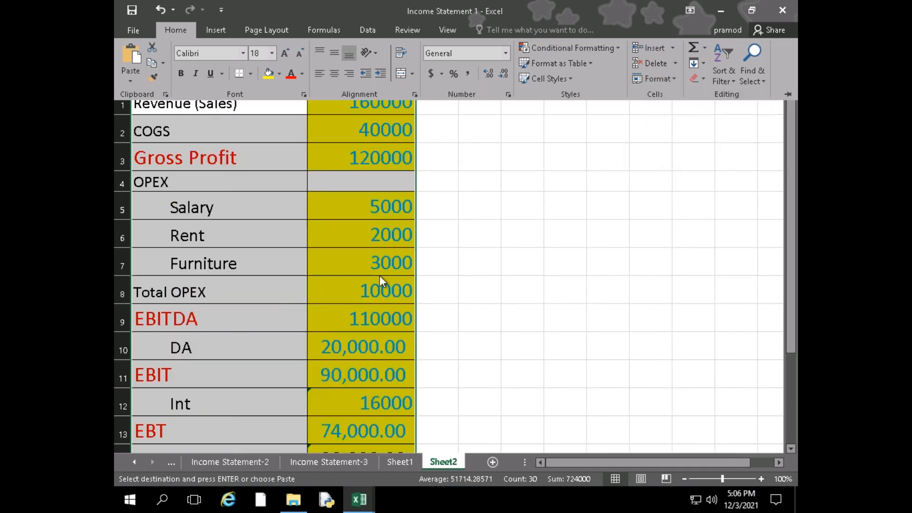
pyautogui.moveTo(367, 96); pyautogui.dragTo(359, 375)
pyautogui.press('Delete')
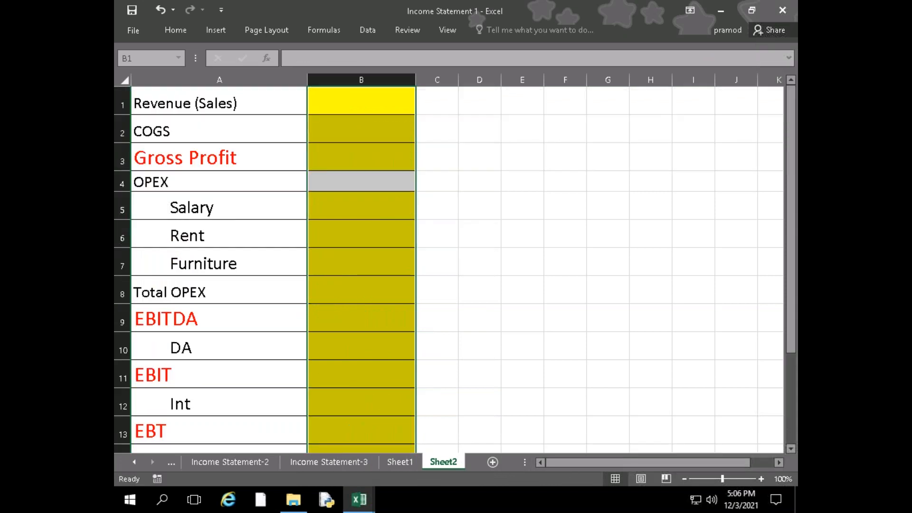
# - Enter the Revenue (Sales) amount in B1 as =100*750
pyautogui.click(382, 101)
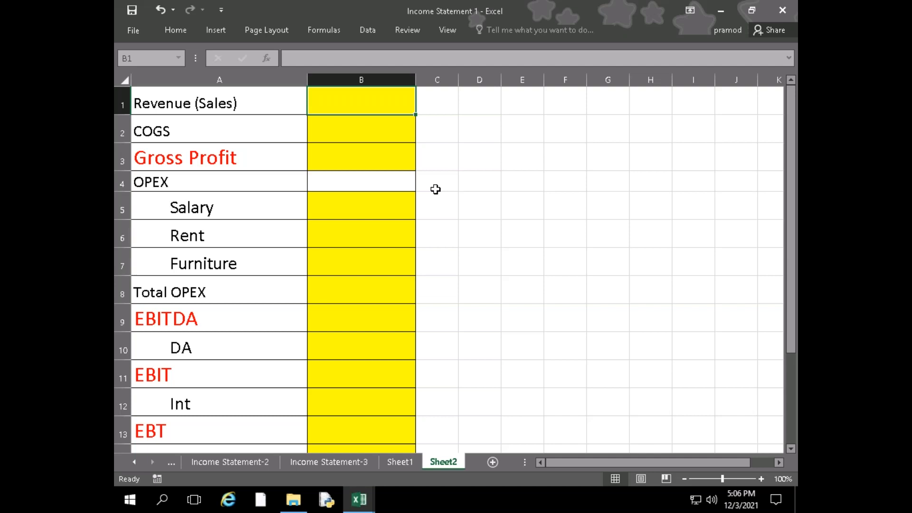
pyautogui.press('Down')
pyautogui.press('Up')
pyautogui.write('=')
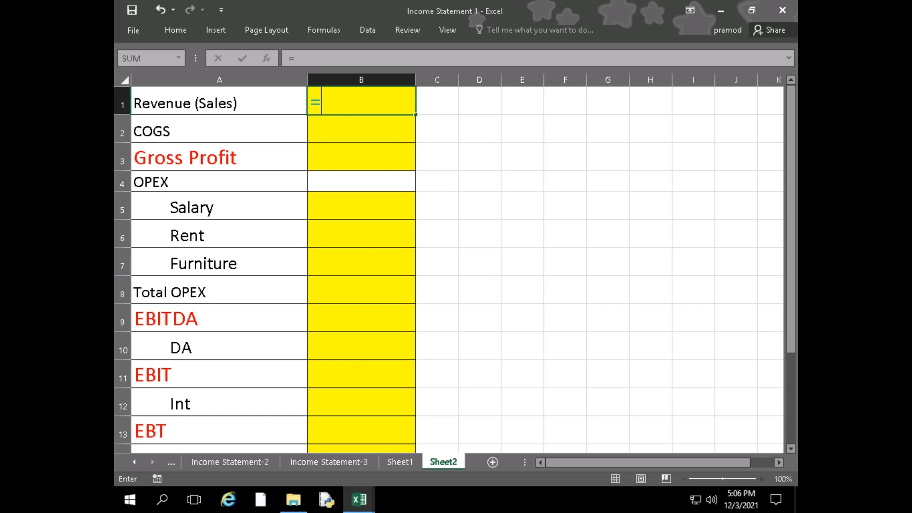
pyautogui.write('100*')
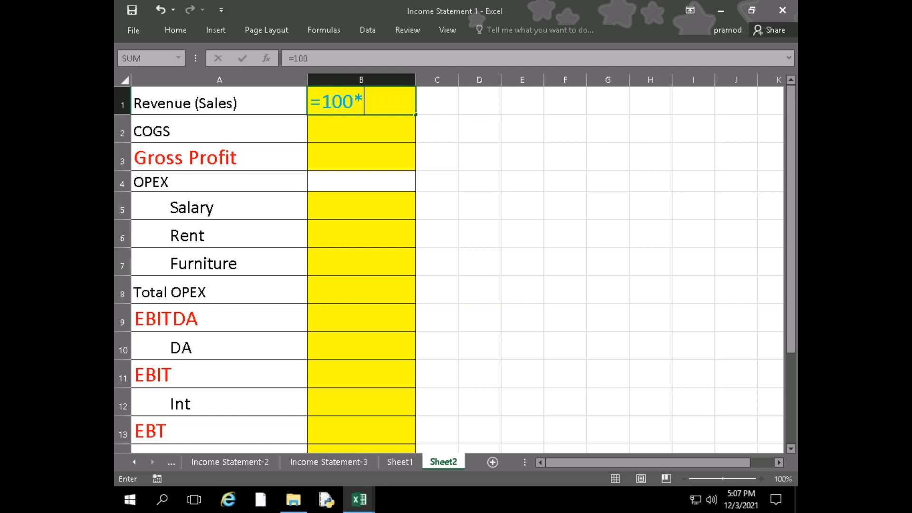
pyautogui.write('750')
pyautogui.press('Return')
# - Enter the COGS amount in B2 as =100*500
pyautogui.write('=')
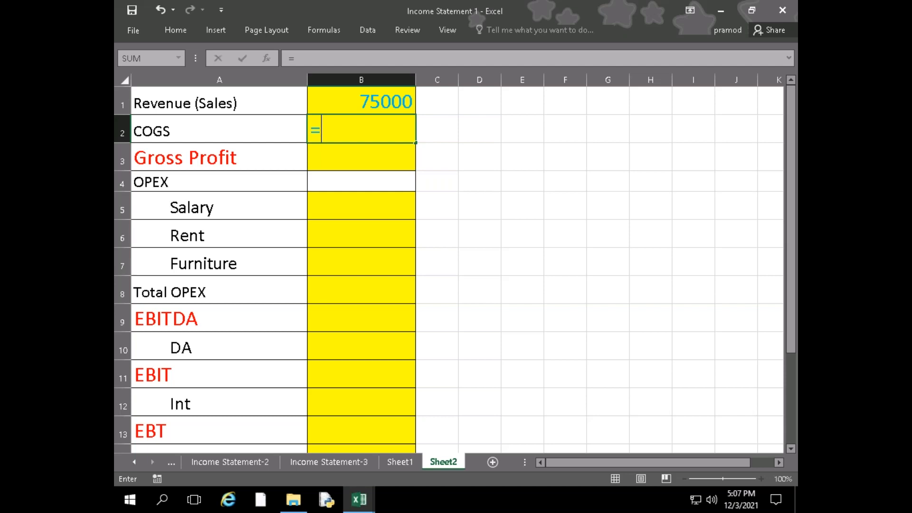
pyautogui.write('100*500')
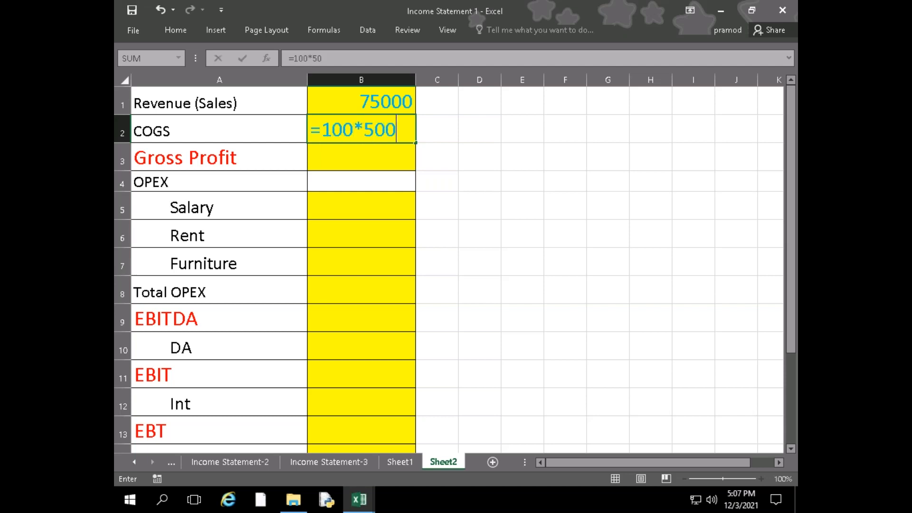
pyautogui.press('Return')
pyautogui.write('=')
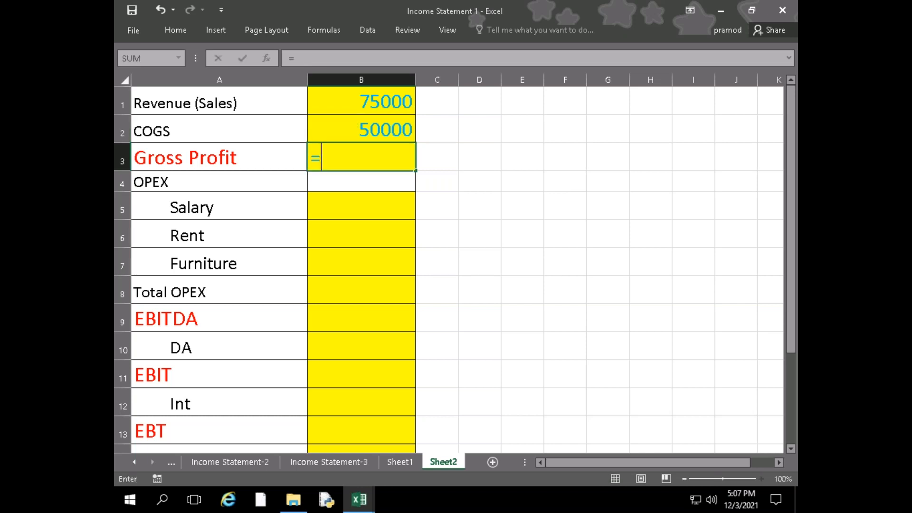
pyautogui.press('BackSpace')
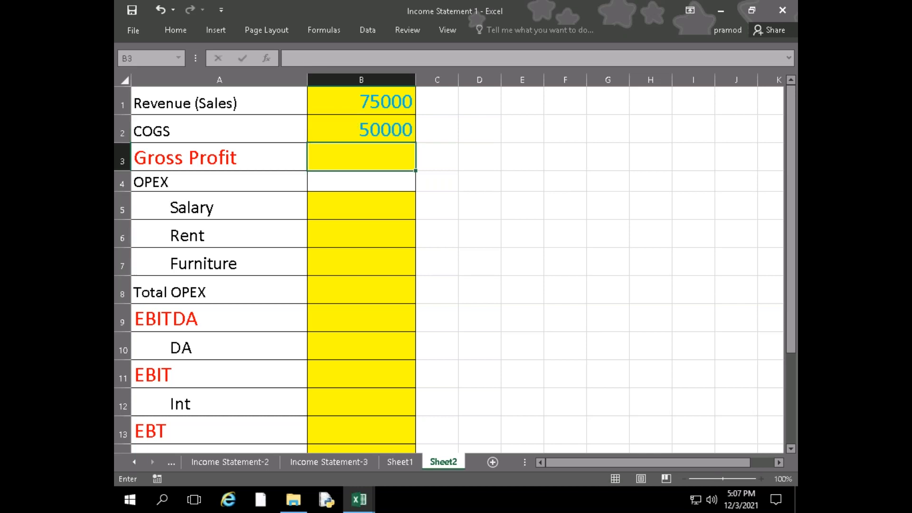
# - Enter 2000 as the Total OPEX in B8, leaving the Gross Profit and individual expense cells empty
pyautogui.press('Return')
pyautogui.press('Return')
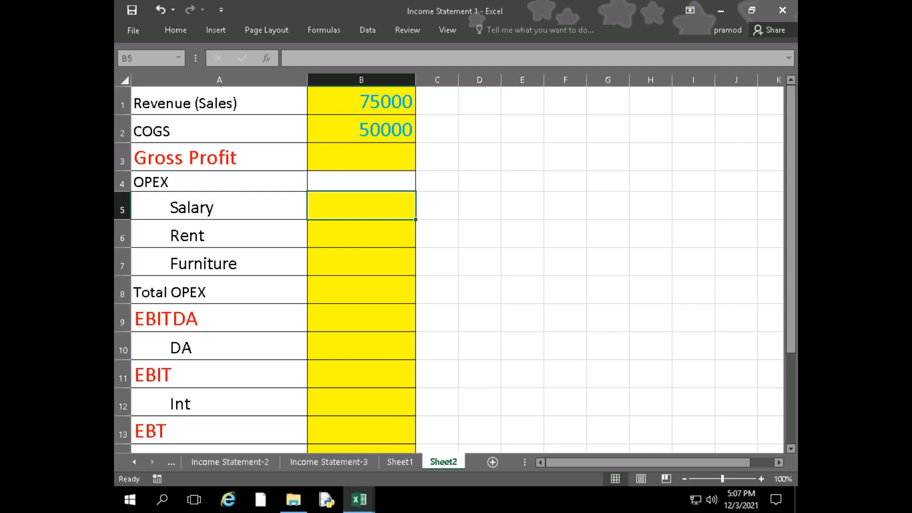
pyautogui.press('Down')
pyautogui.press('Down')
pyautogui.press('Down')
pyautogui.write('200')
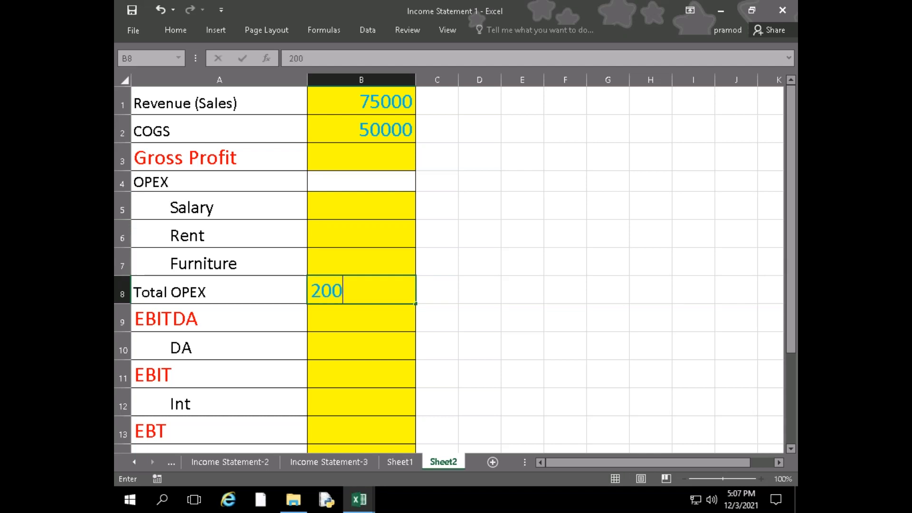
pyautogui.write('0')
pyautogui.press('Return')
# - Enter 3000 as the DA amount in B10
pyautogui.press('Down')
pyautogui.press('Up')
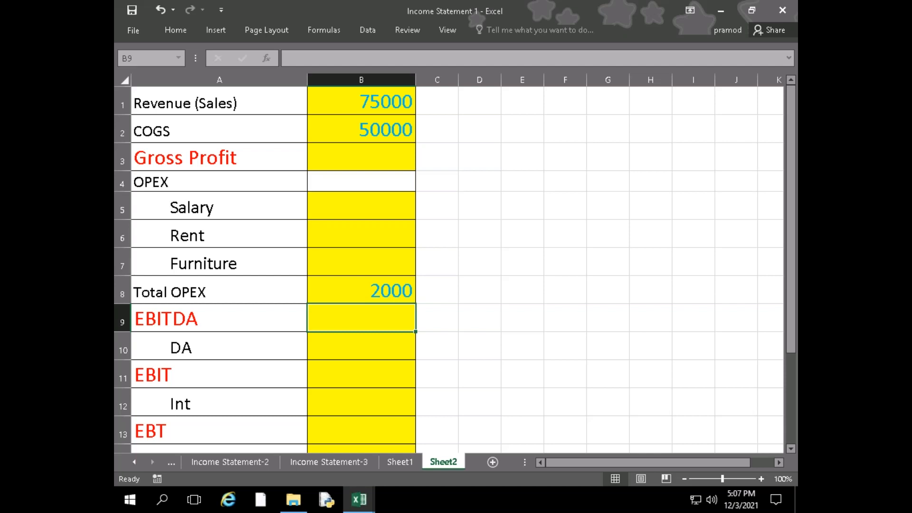
pyautogui.press('Down')
pyautogui.write('3000')
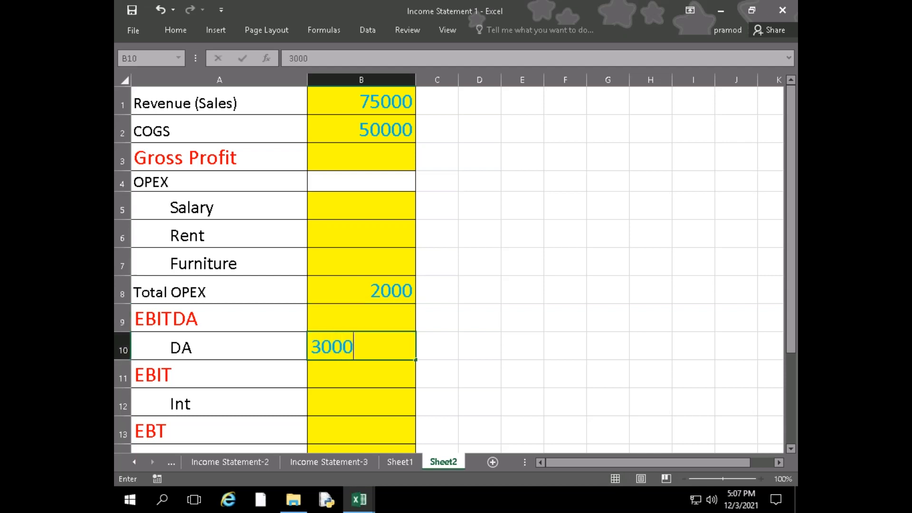
pyautogui.press('Return')
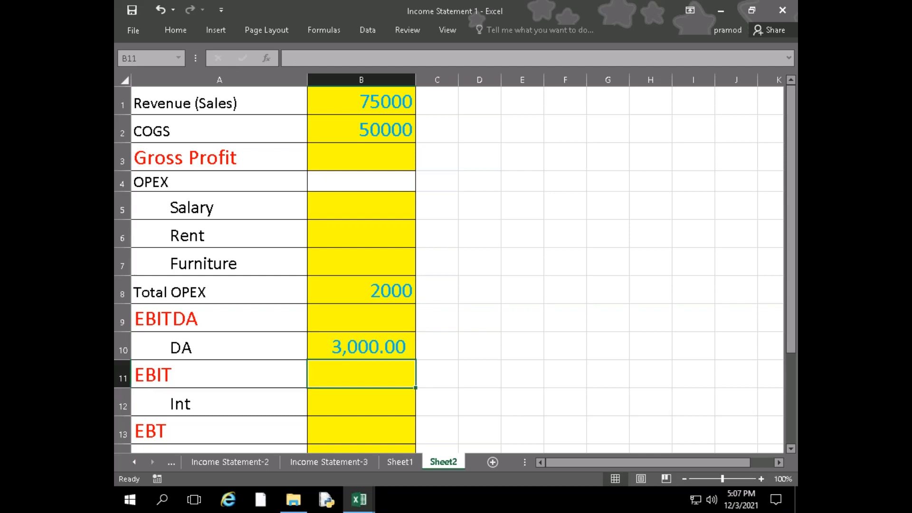
# - Enter the interest amount in B12 as =10000*10%
pyautogui.press('Down')
pyautogui.press('Down')
pyautogui.press('Down')
pyautogui.press('Down')
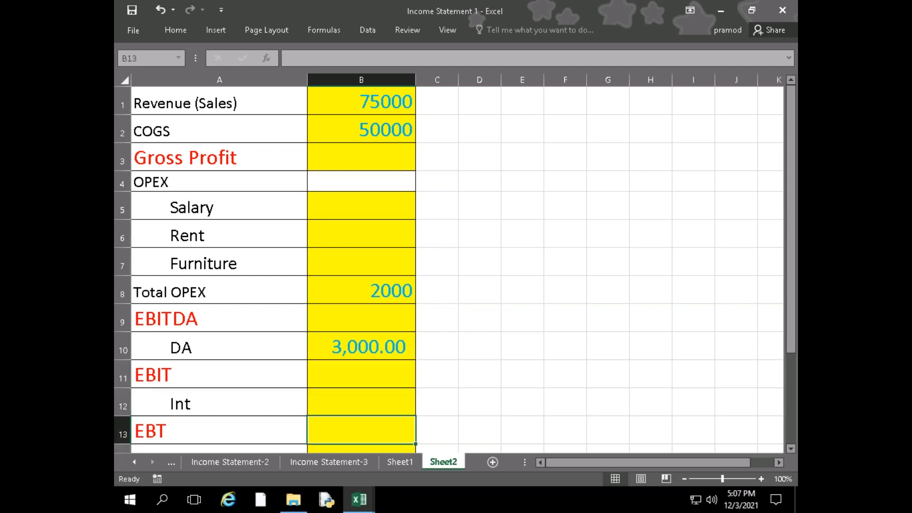
pyautogui.press('Up')
pyautogui.press('Up')
pyautogui.press('Up')
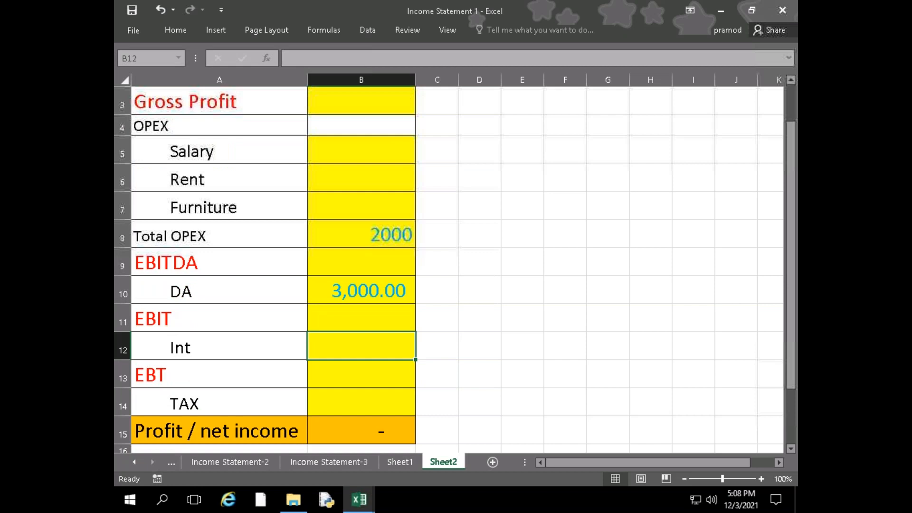
pyautogui.write('=')
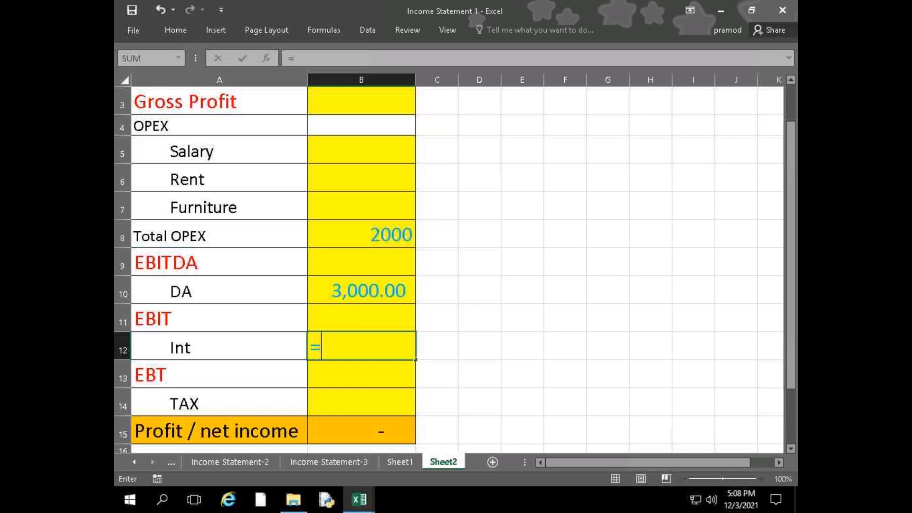
pyautogui.write('10000')
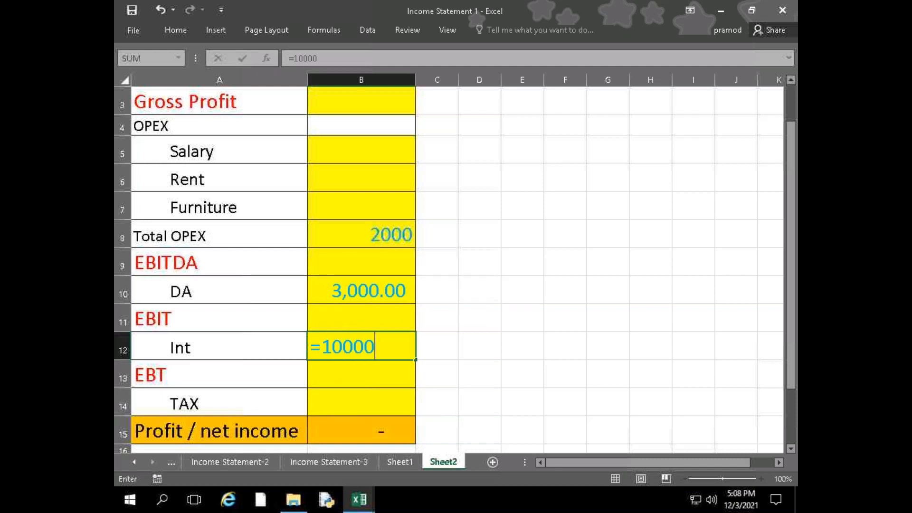
pyautogui.write('*10%')
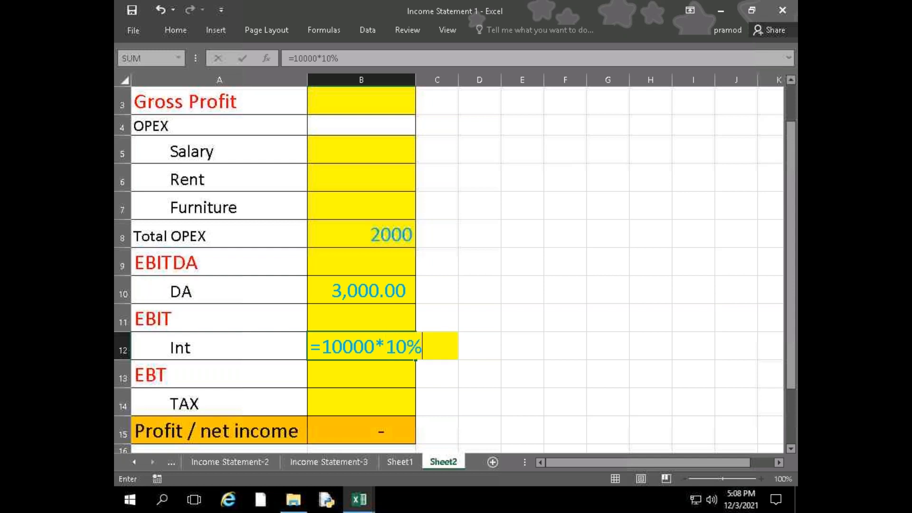
pyautogui.press('Return')
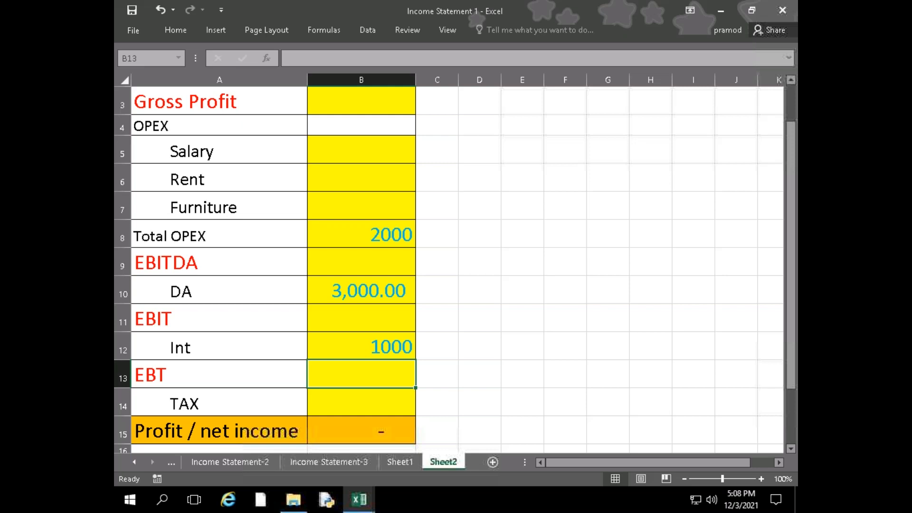
# - Calculate TAX in B14 as 25% of EBT with =B13*25%
pyautogui.press('Down')
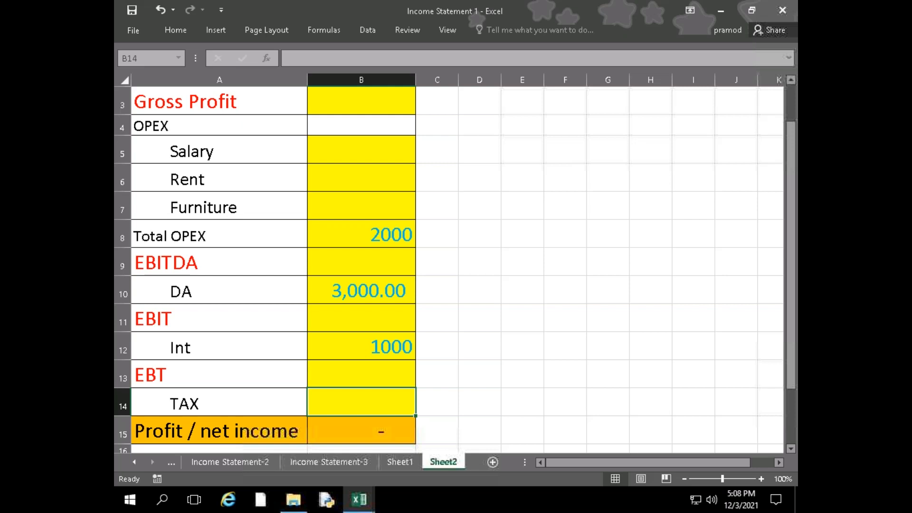
pyautogui.write('=')
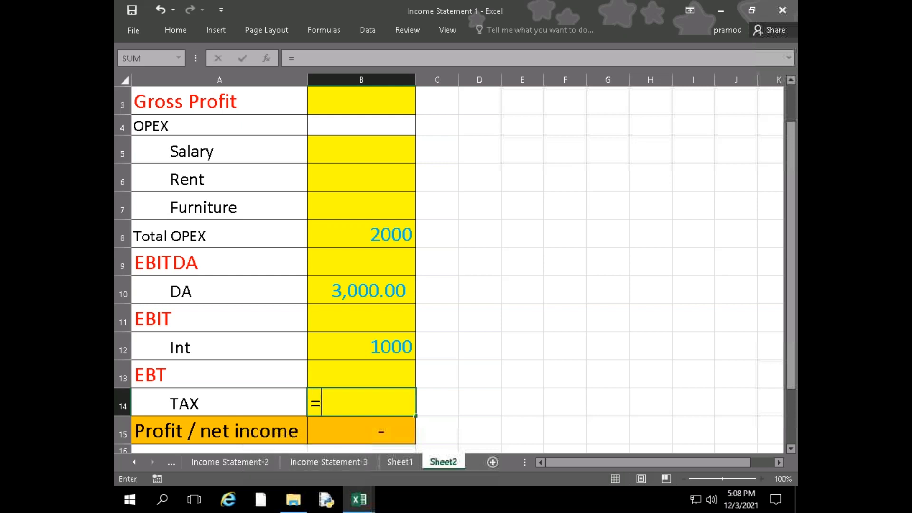
pyautogui.press('Up')
pyautogui.write('*')
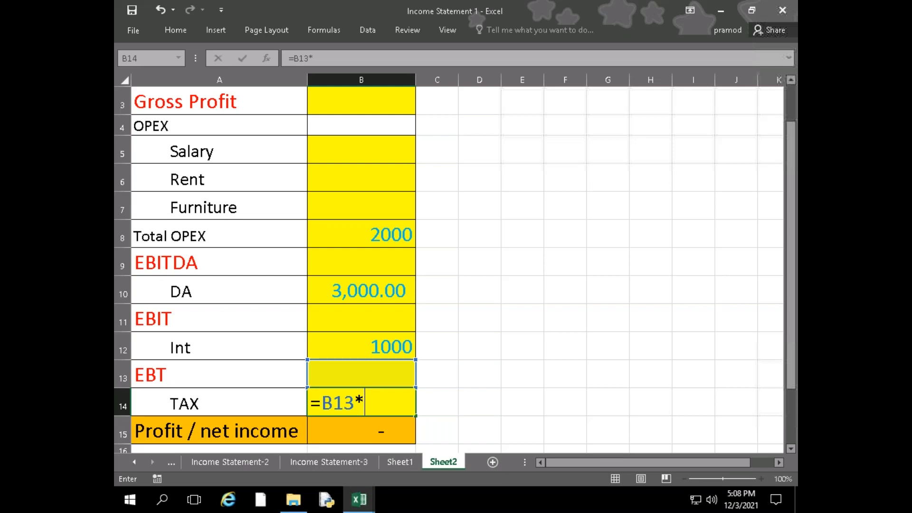
pyautogui.write('25%')
pyautogui.press('Return')
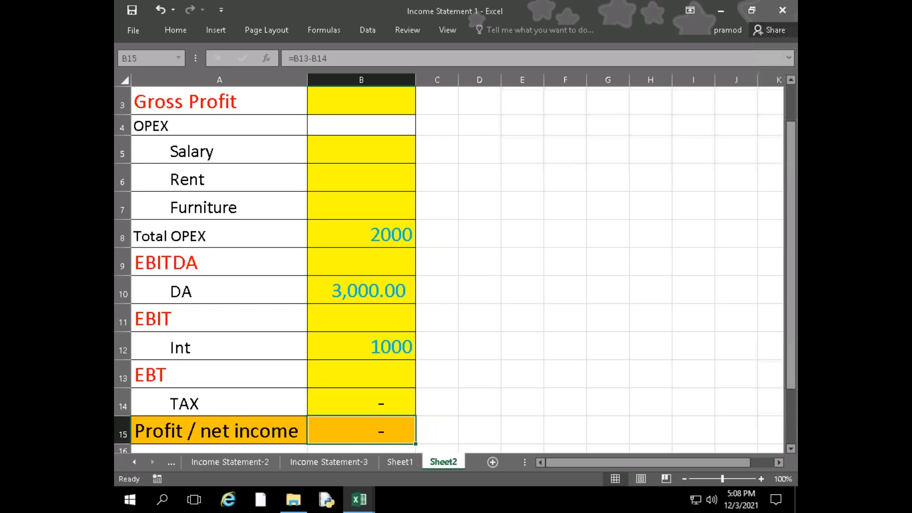
# - Calculate EBT in B13 as EBIT minus interest with =B11-B12
pyautogui.click(362, 374)
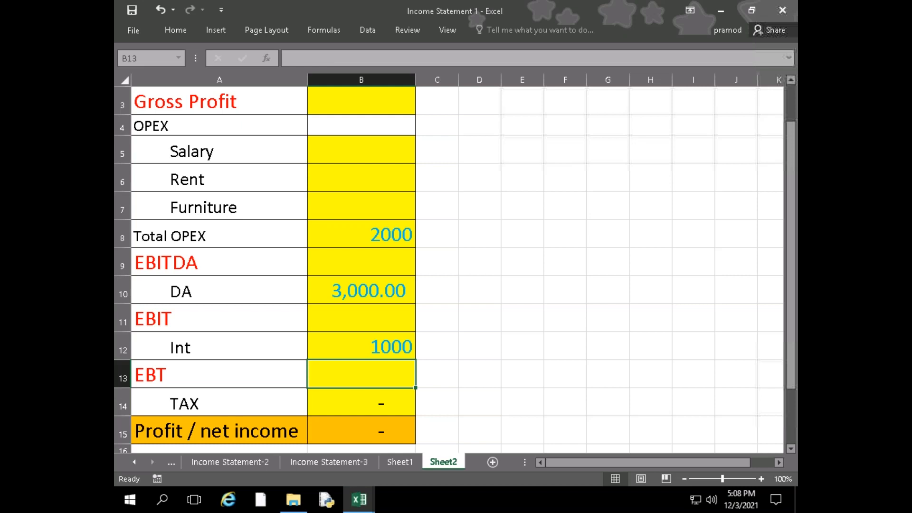
pyautogui.write('=')
pyautogui.press('Up')
pyautogui.press('Up')
pyautogui.press('Up')
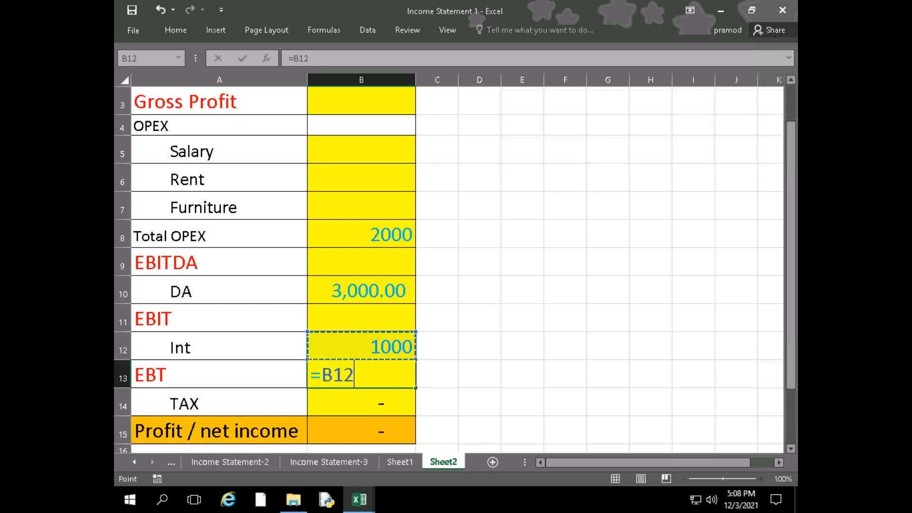
pyautogui.press('Down')
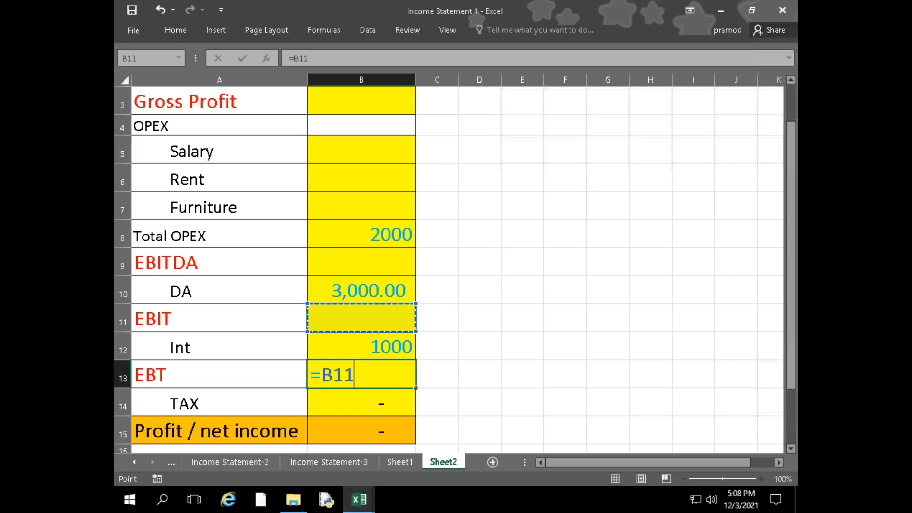
pyautogui.write('-')
pyautogui.press('Up')
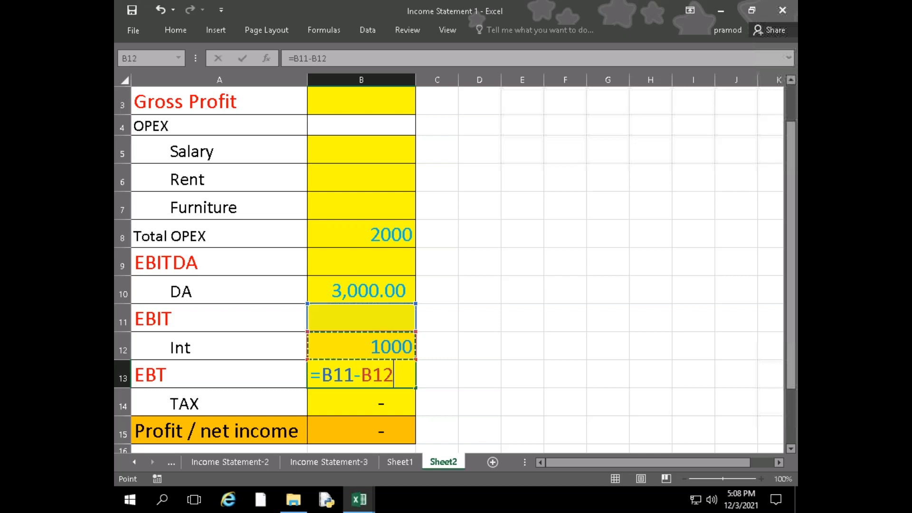
pyautogui.press('Return')
# - Calculate Gross Profit in B3 as revenue minus COGS with =B1-B2
pyautogui.press('Up')
pyautogui.press('Up')
pyautogui.press('Up')
pyautogui.press('Up')
pyautogui.press('Up')
pyautogui.press('Up')
pyautogui.press('Up')
pyautogui.press('Up')
pyautogui.press('Up')
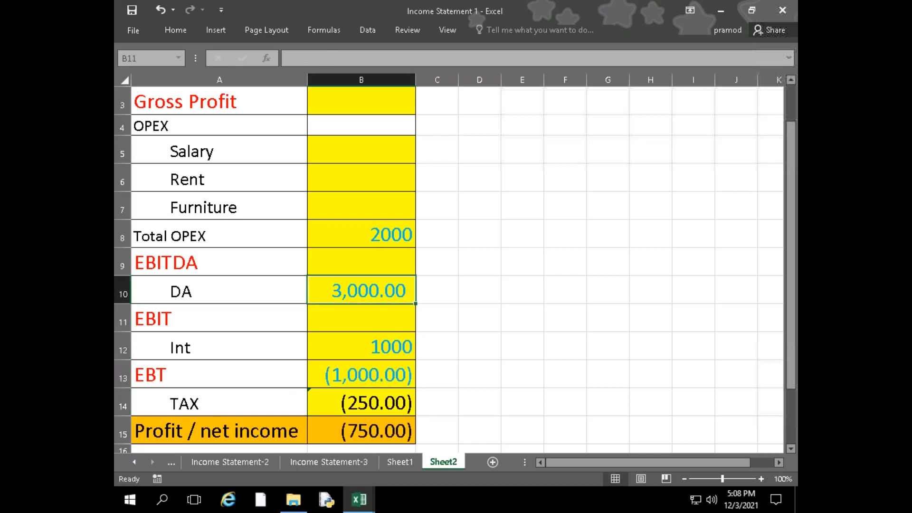
pyautogui.press('Up')
pyautogui.press('Up')
pyautogui.press('Up')
pyautogui.press('Up')
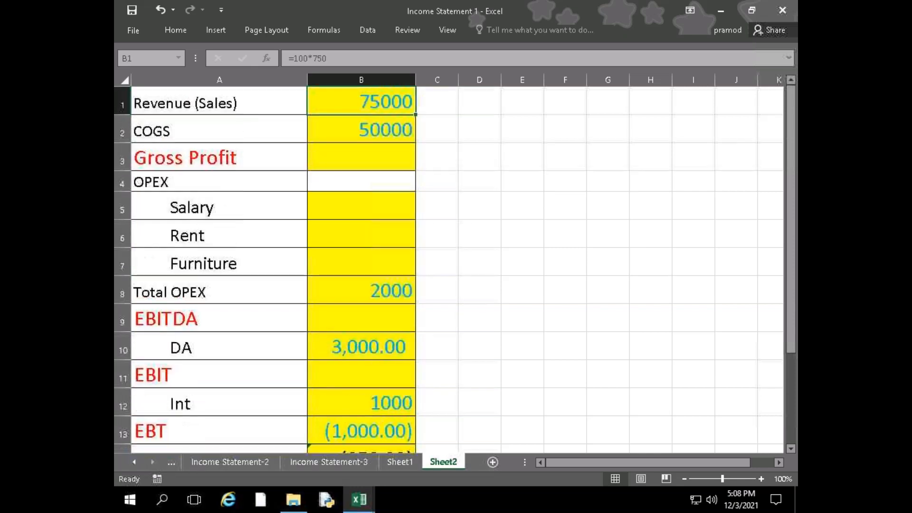
pyautogui.press('Down')
pyautogui.press('Down')
pyautogui.press('Down')
pyautogui.press('Up')
pyautogui.press('Up')
pyautogui.press('Up')
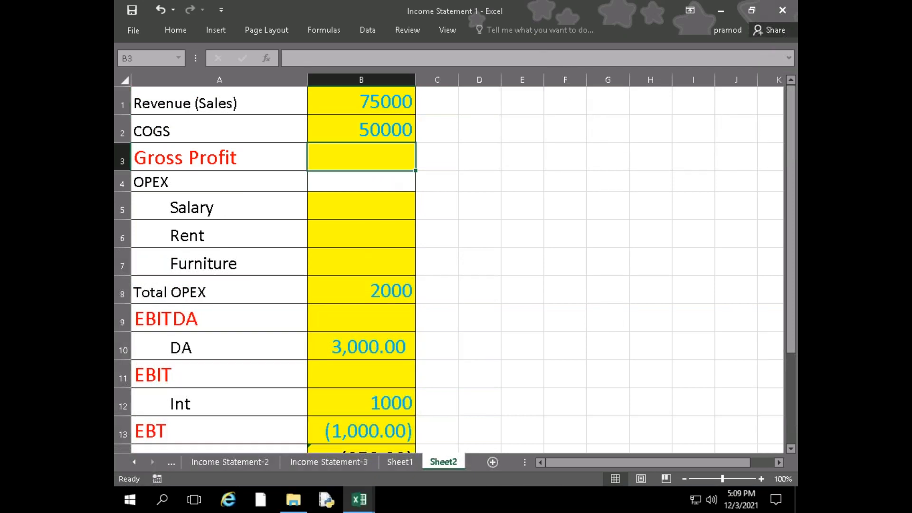
pyautogui.write('=')
pyautogui.press('Up')
pyautogui.press('Up')
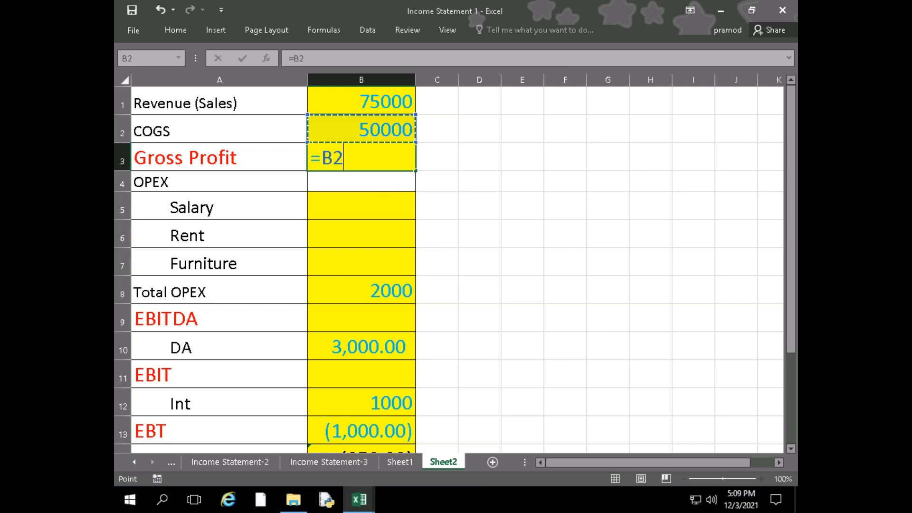
pyautogui.write('-')
pyautogui.press('Up')
pyautogui.press('Return')
# - Calculate EBITDA in B9 as Gross Profit minus Total OPEX with =B3-B8
pyautogui.press('Down')
pyautogui.press('Down')
pyautogui.press('Down')
pyautogui.press('Down')
pyautogui.press('Down')
pyautogui.write('=')
pyautogui.press('Up')
pyautogui.press('Up')
pyautogui.press('Up')
pyautogui.press('Up')
pyautogui.press('Up')
pyautogui.press('Up')
pyautogui.write('-')
pyautogui.press('Up')
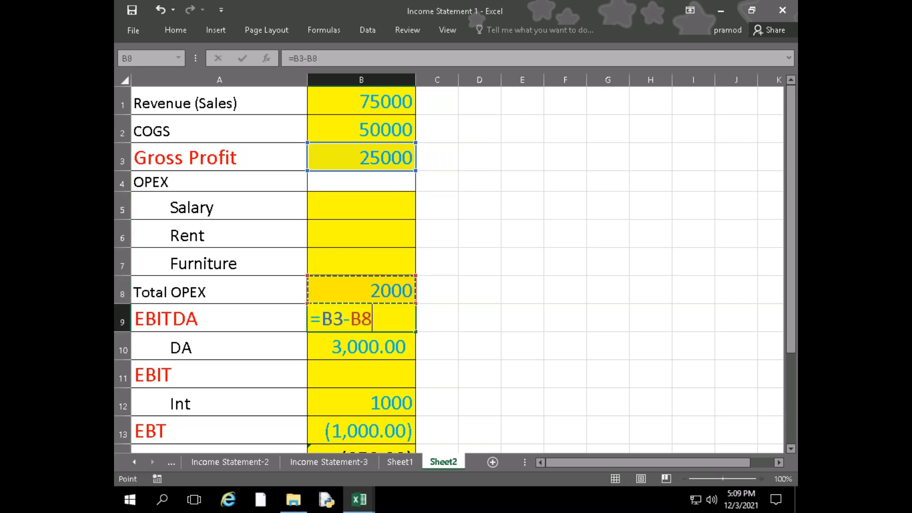
pyautogui.press('Return')
# - Calculate EBIT in B11 as EBITDA minus DA with =B9-B10
pyautogui.press('Down')
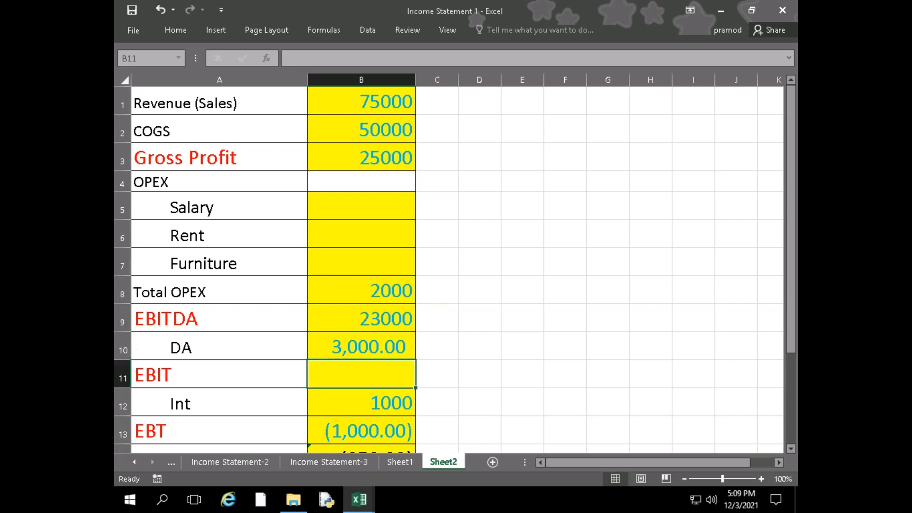
pyautogui.write('=')
pyautogui.press('Up')
pyautogui.press('Up')
pyautogui.write('-')
pyautogui.press('Up')
pyautogui.press('Return')
# - Review the EBIT, interest, EBT, TAX and net income cells in B11:B15 and the formulas behind them
pyautogui.press('Down')
pyautogui.press('Down')
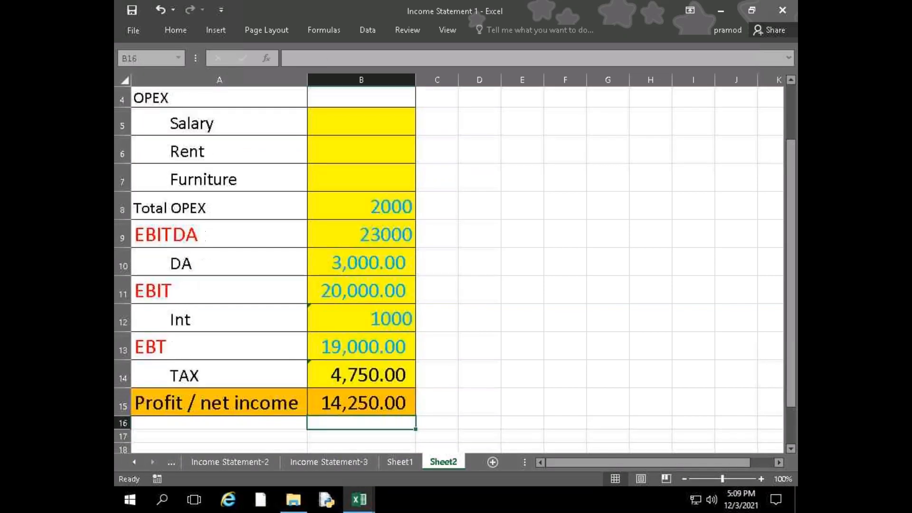
pyautogui.press('Up')
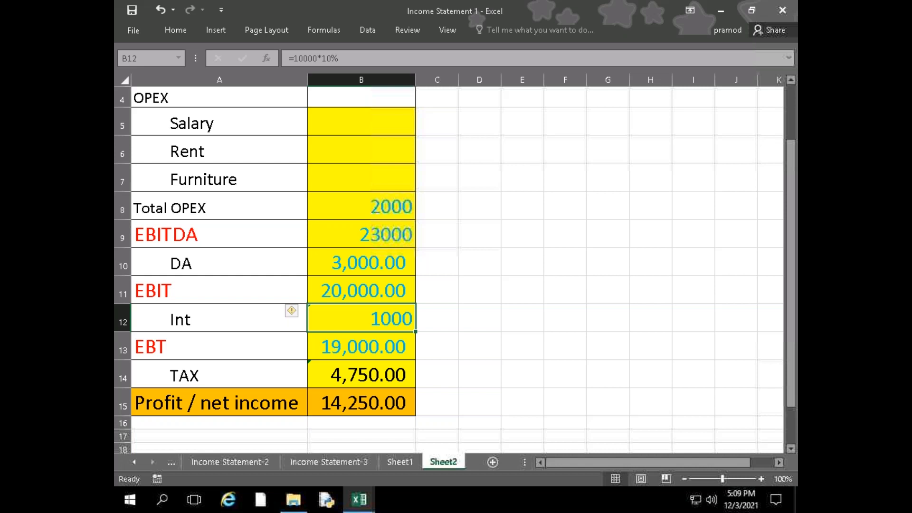
pyautogui.press('Up')
pyautogui.press('Down')
pyautogui.click(362, 346)
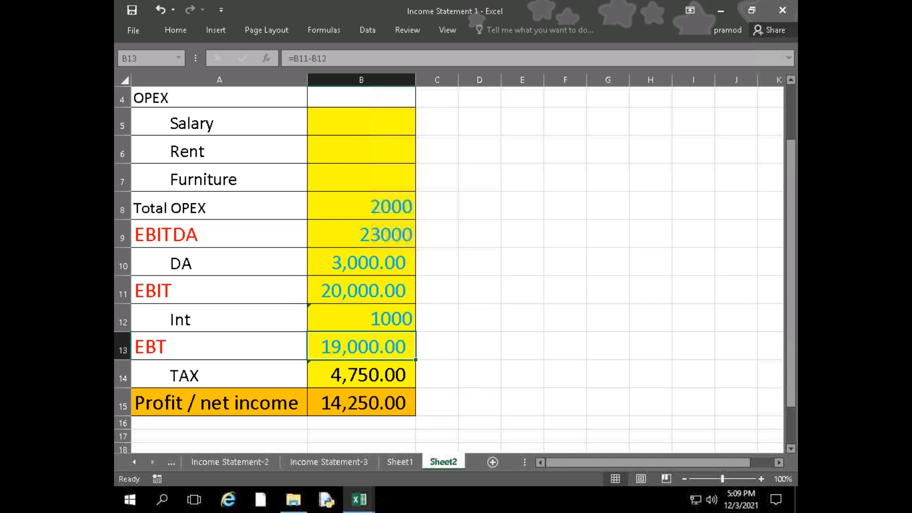
pyautogui.press('Up')
pyautogui.press('Up')
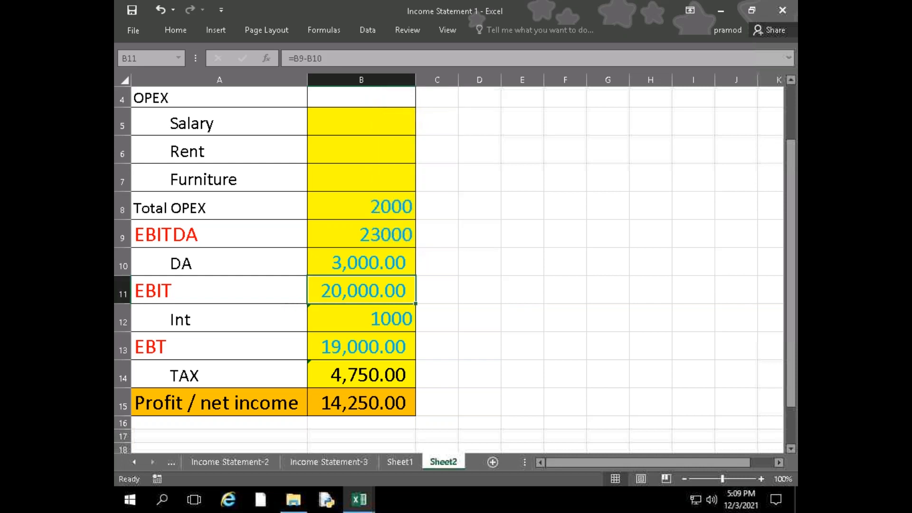
pyautogui.press('Down')
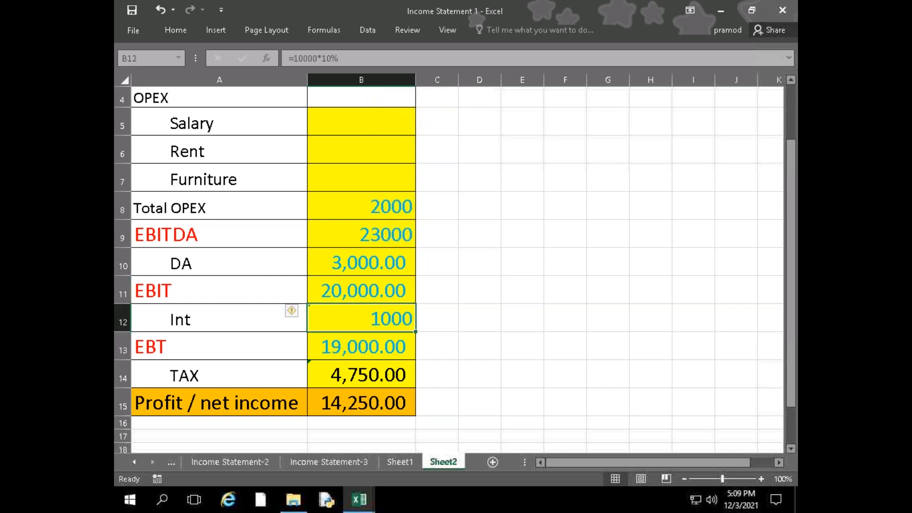
pyautogui.press('Down')
pyautogui.press('Down')
pyautogui.press('Down')
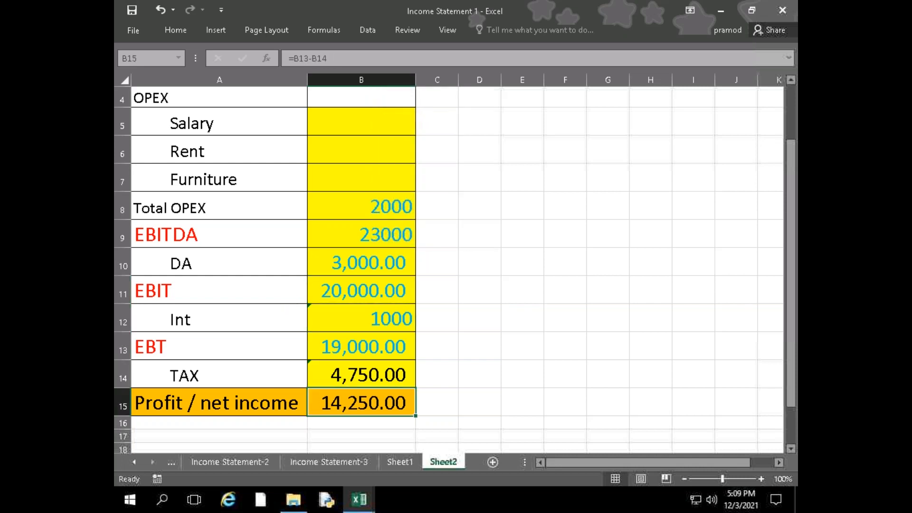
pyautogui.press('Up')
pyautogui.press('Up')
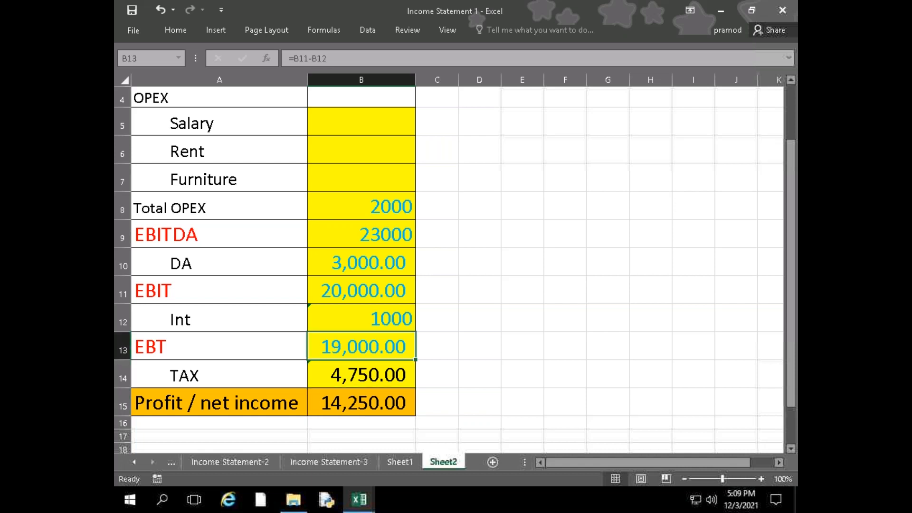
pyautogui.press('Down')
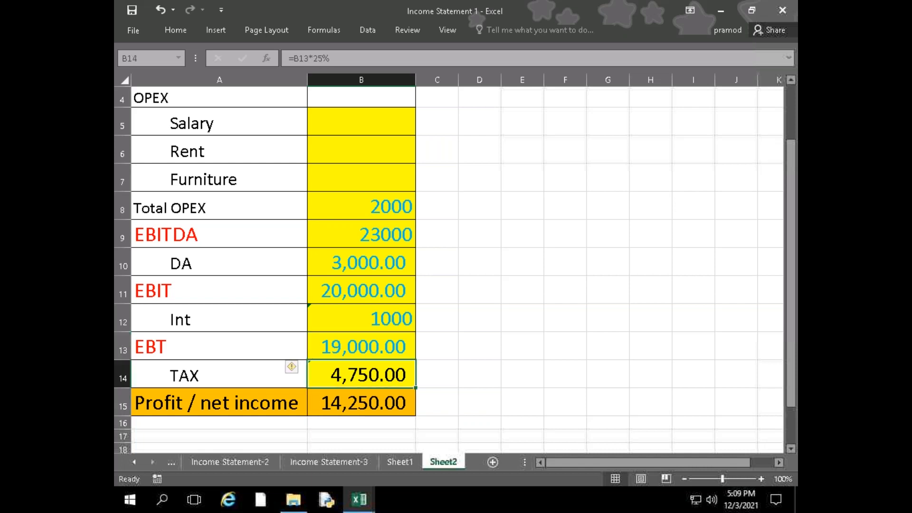
pyautogui.press('Down')
pyautogui.press('Up')
pyautogui.press('Down')
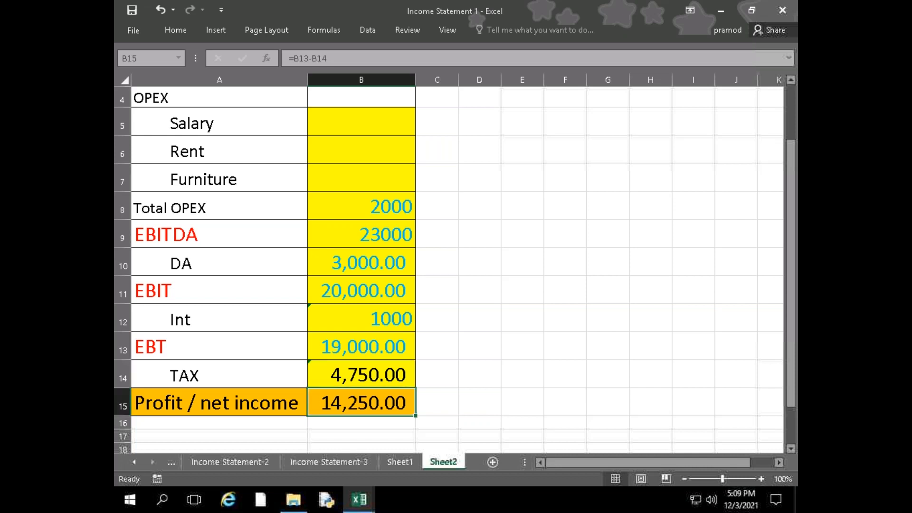
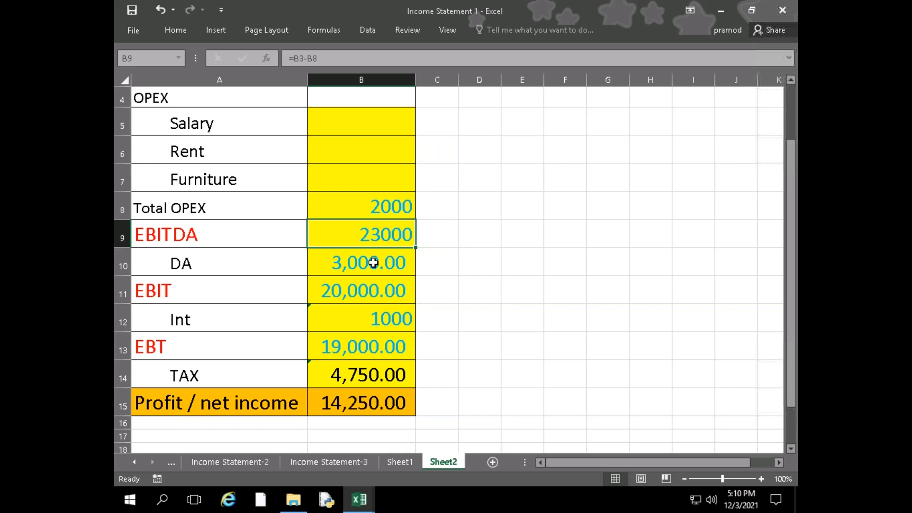
# - Return to the start of the statement and inspect the formulas for Revenue in B1 and COGS in B2
pyautogui.press('Up')
pyautogui.press('Up')
pyautogui.press('Up')
pyautogui.press('Up')
pyautogui.press('Up')
pyautogui.press('Up')
pyautogui.press('Up')
pyautogui.press('Up')
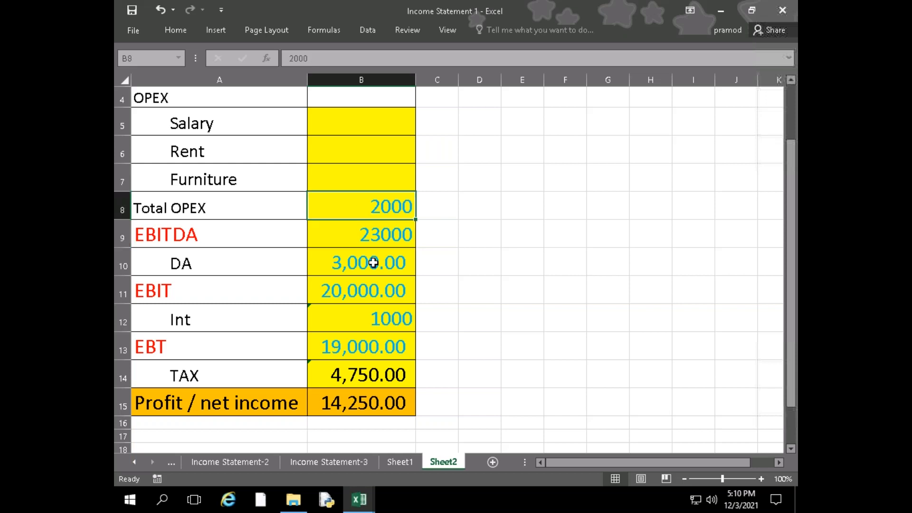
pyautogui.press('Down')
pyautogui.press('Up')
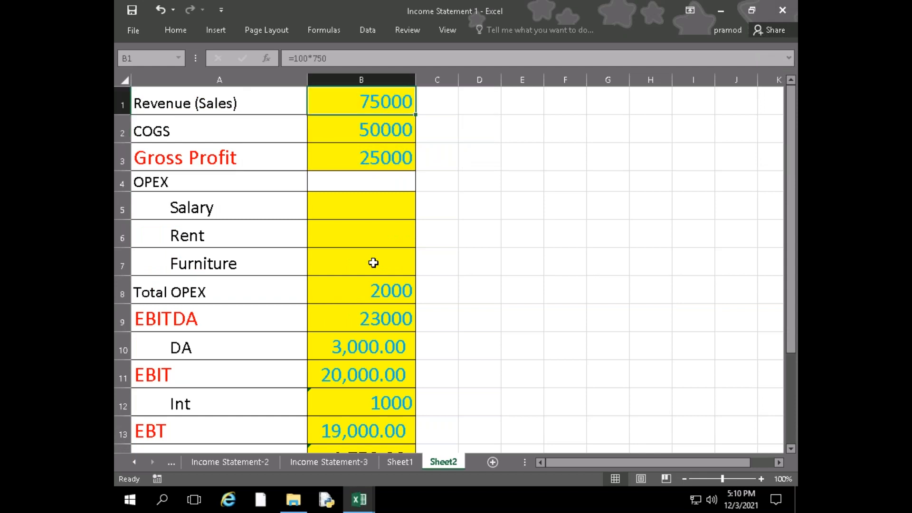
pyautogui.press('F2')
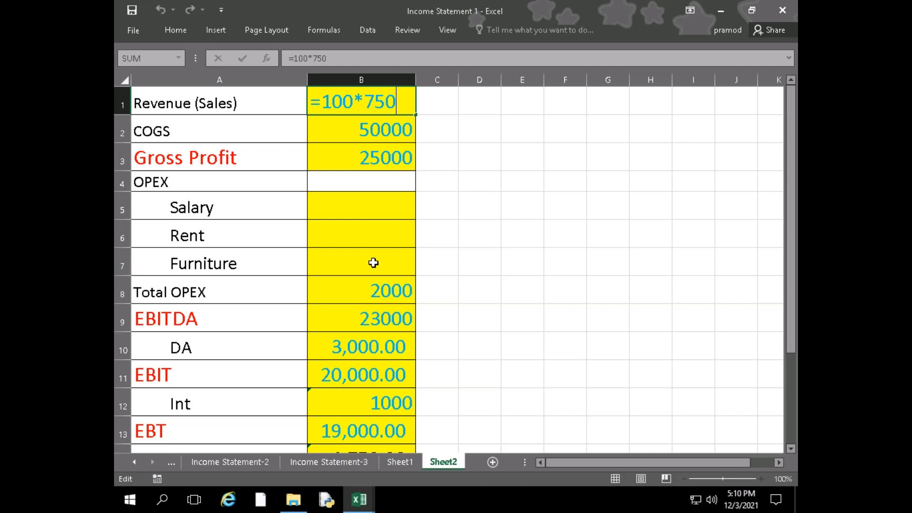
pyautogui.press('Return')
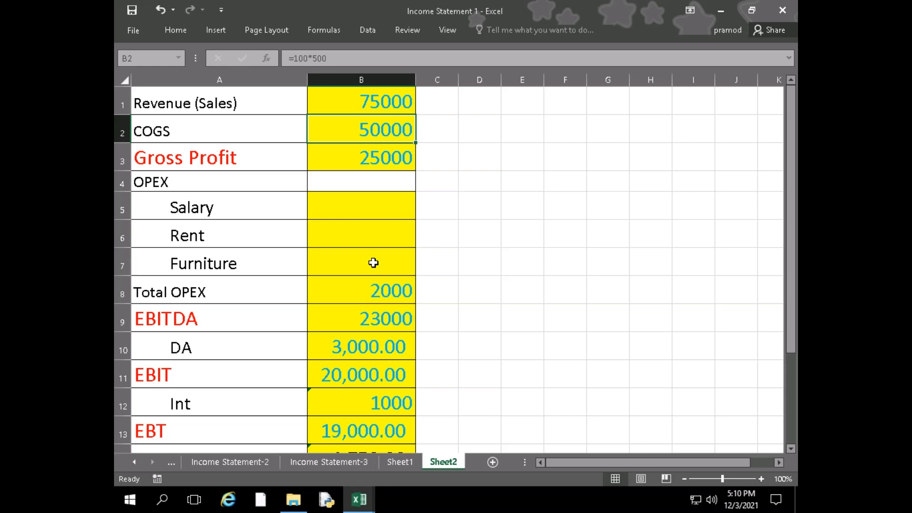
pyautogui.press('F2')
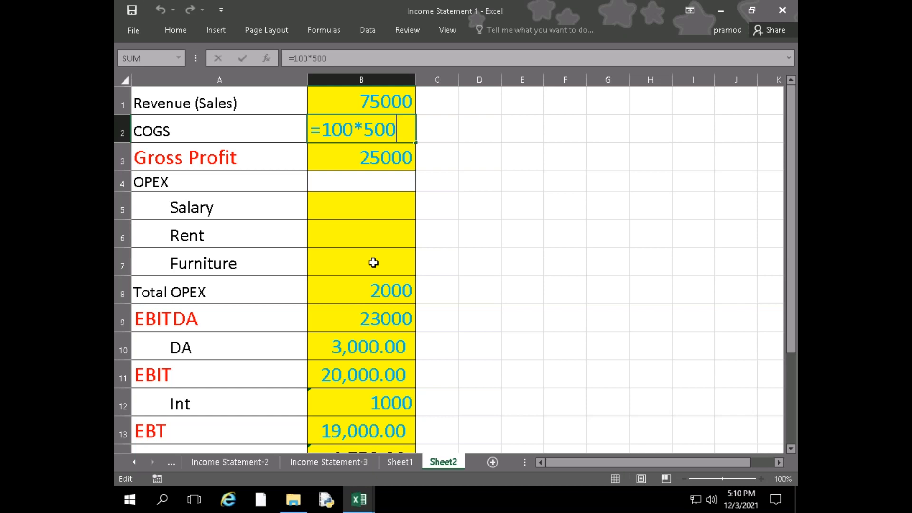
pyautogui.press('Return')
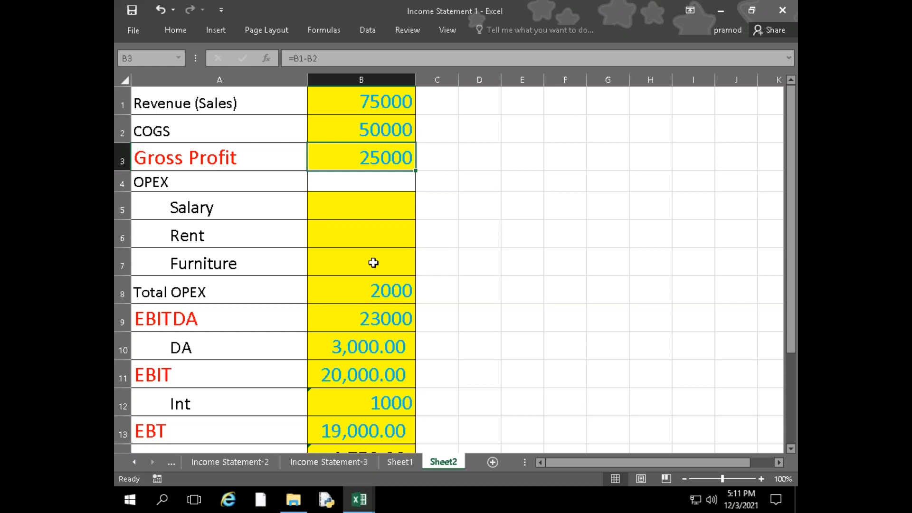
# - Review the OPEX items, Total OPEX, EBITDA and DA cells from B4 down to B10
pyautogui.press('Down')
pyautogui.press('Down')
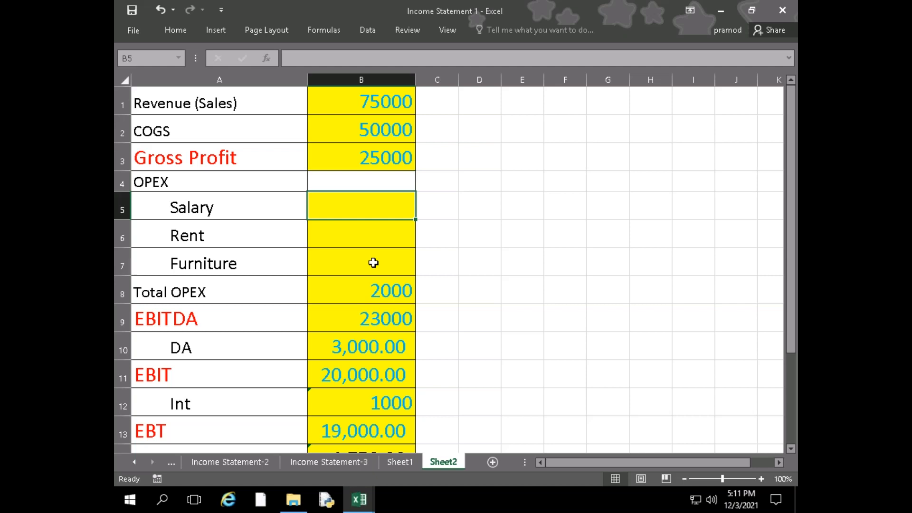
pyautogui.press('Down')
pyautogui.press('Down')
pyautogui.press('Down')
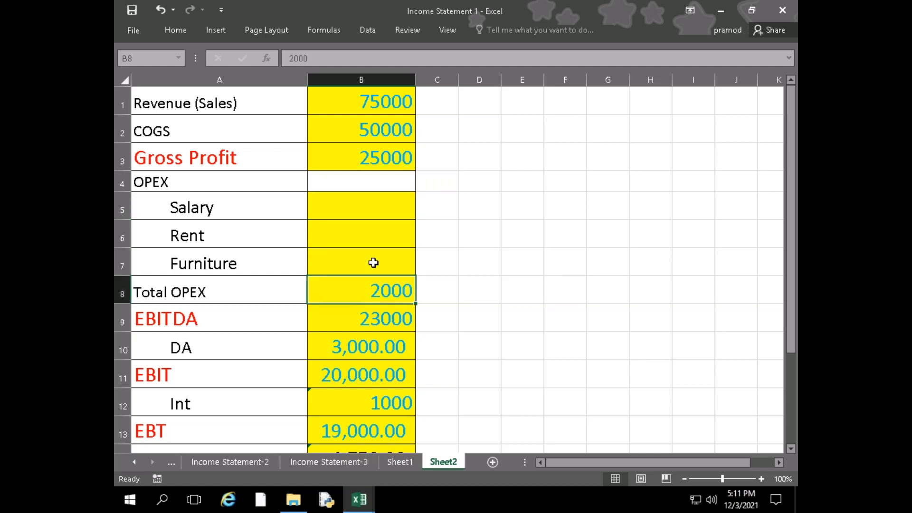
pyautogui.press('Down')
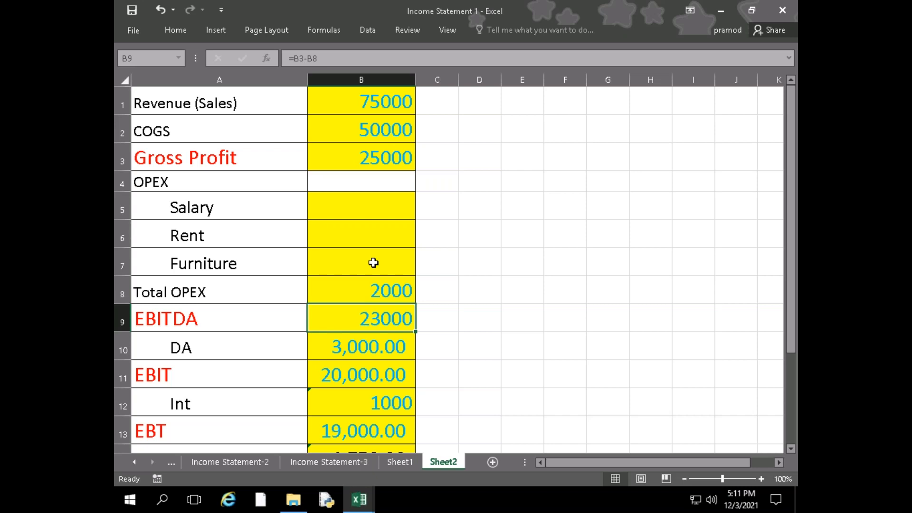
pyautogui.press('Down')
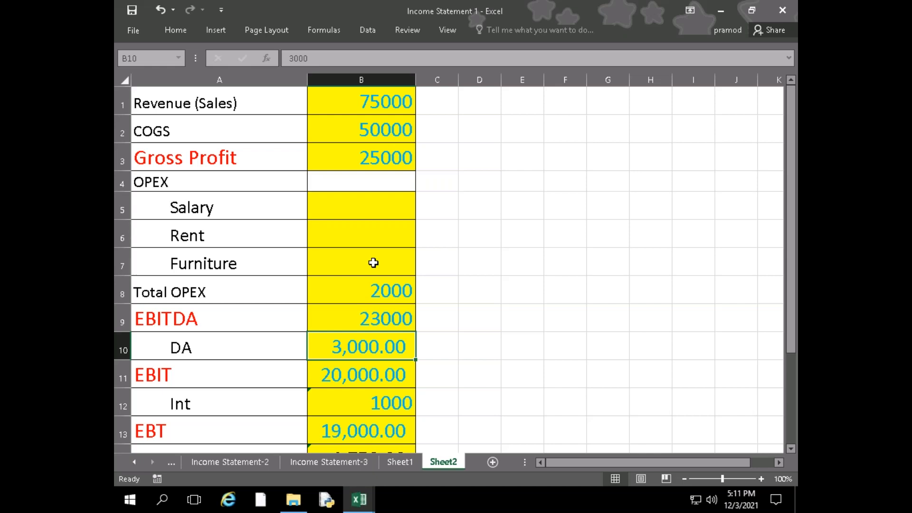
# - Enter the DA amount in B10 as the sum =2000+1000
pyautogui.press('Down')
pyautogui.press('Up')
pyautogui.write('=2000+1000')
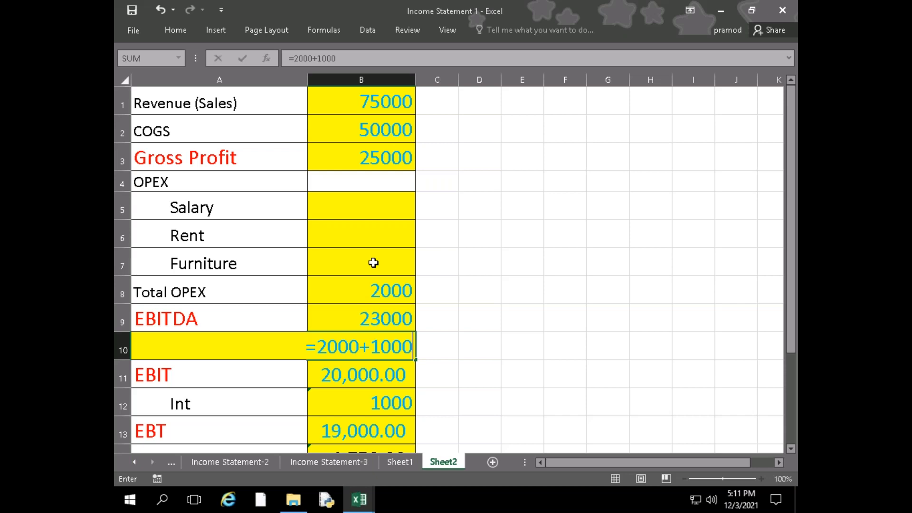
pyautogui.press('Return')
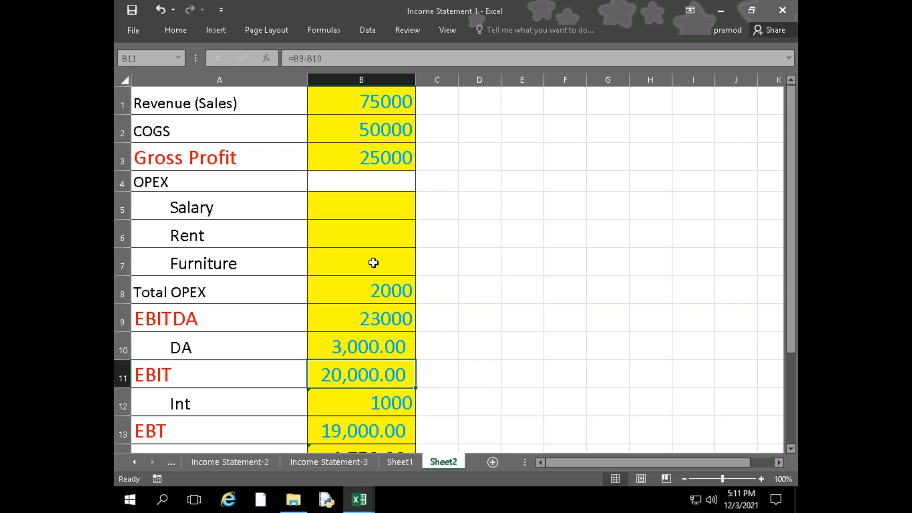
# - Re-enter the EBIT formula in B11 as EBITDA minus DA with =B9-B10
pyautogui.write('=')
pyautogui.press('Up')
pyautogui.press('Up')
pyautogui.write('-')
pyautogui.press('Up')
pyautogui.press('Return')
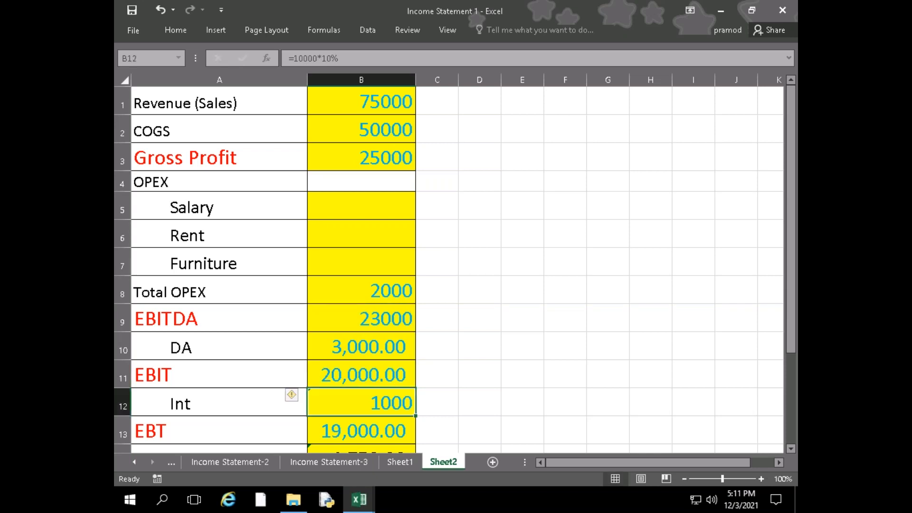
# - Re-enter the interest amount in B12 as =10000*10%
pyautogui.write('=')
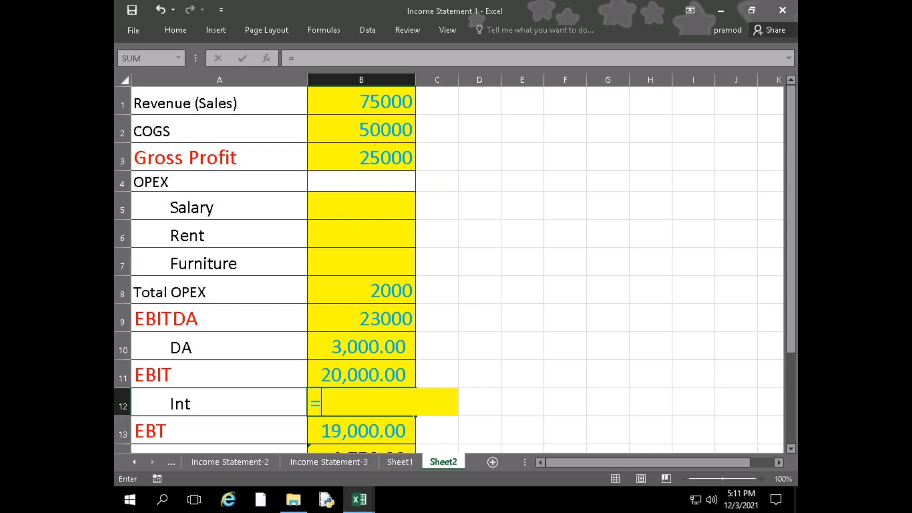
pyautogui.write('000')
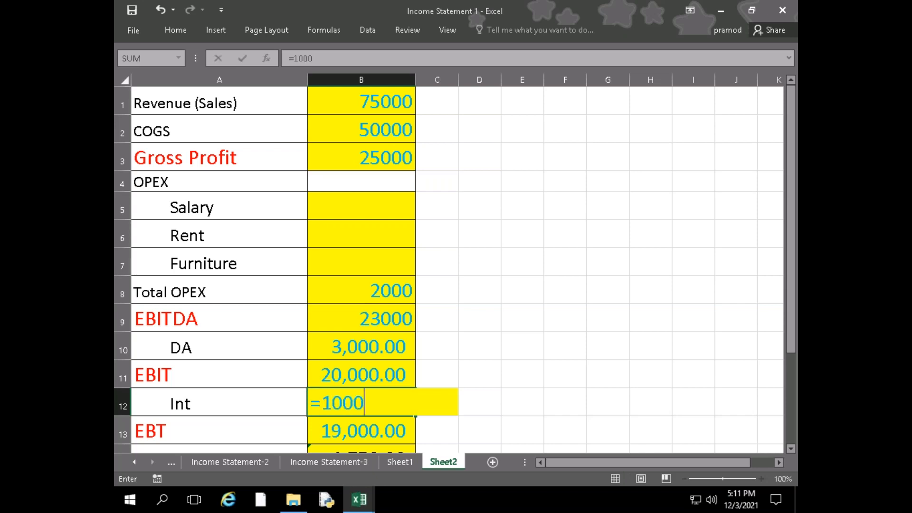
pyautogui.write('*10%')
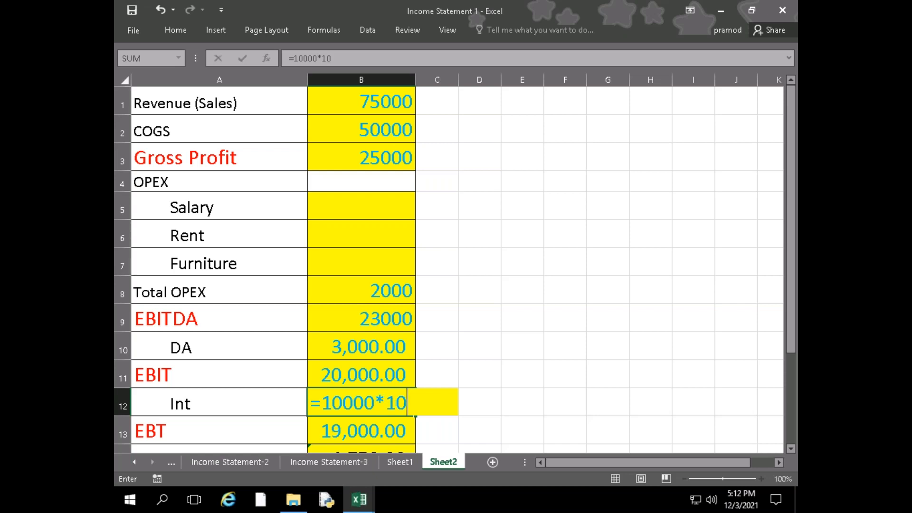
pyautogui.press('Return')
# - Re-enter the EBT formula in B13 as EBIT minus interest with =B11-B12
pyautogui.press('Down')
pyautogui.press('Down')
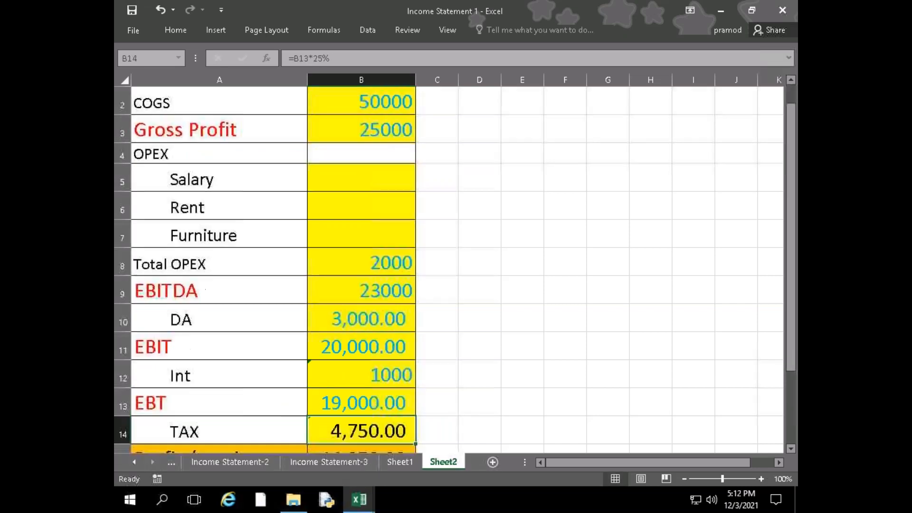
pyautogui.write('=')
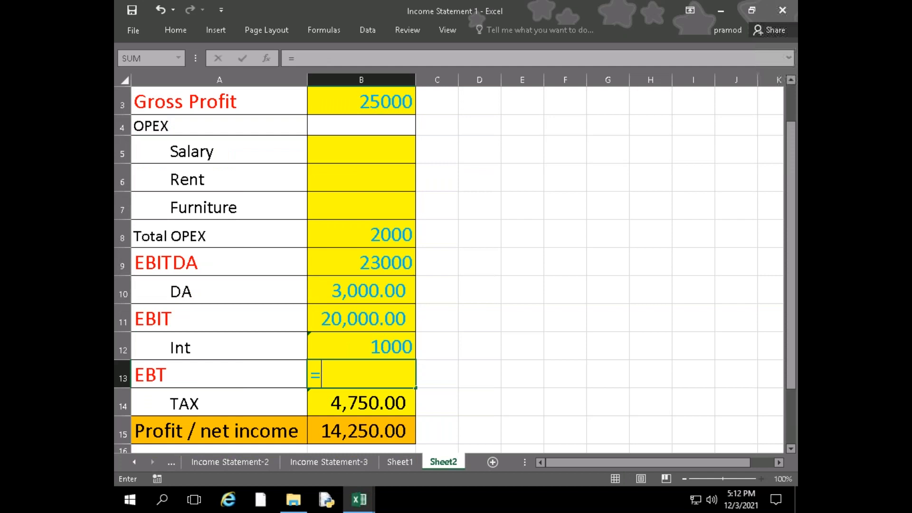
pyautogui.press('Up')
pyautogui.press('Up')
pyautogui.write('-')
pyautogui.press('Up')
pyautogui.press('Return')
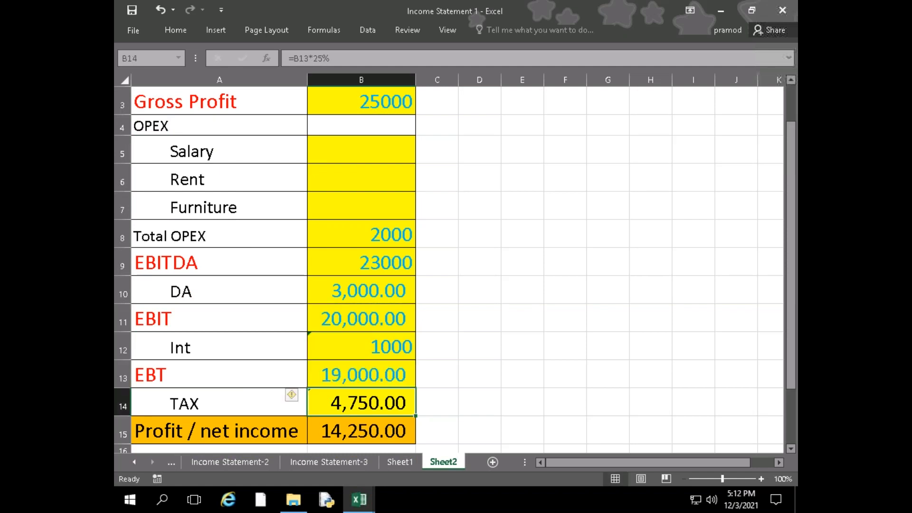
# - Re-enter the tax formula in B14 as 25% of EBT with =B13*25%
pyautogui.write('=')
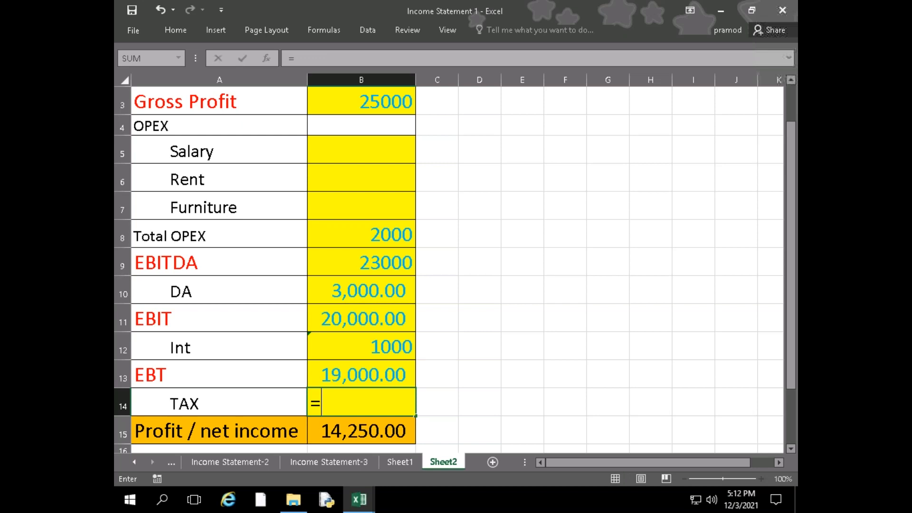
pyautogui.press('Up')
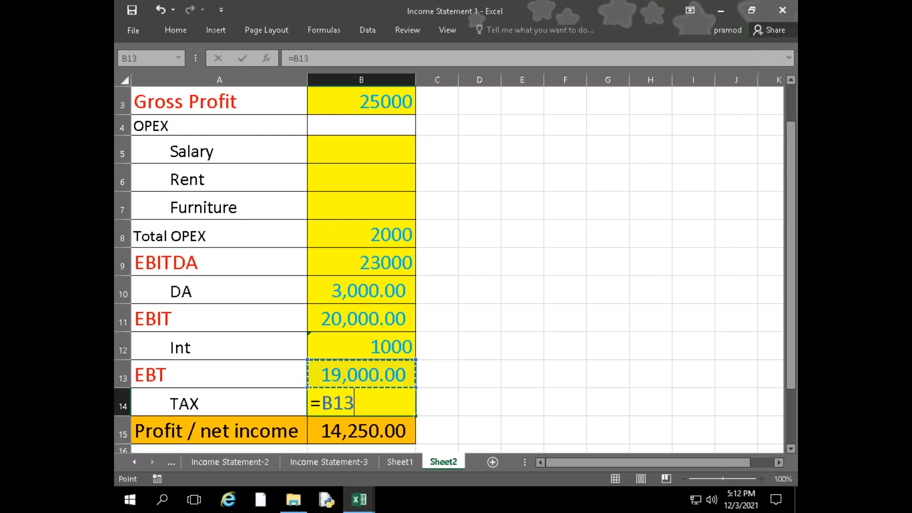
pyautogui.write('*2')
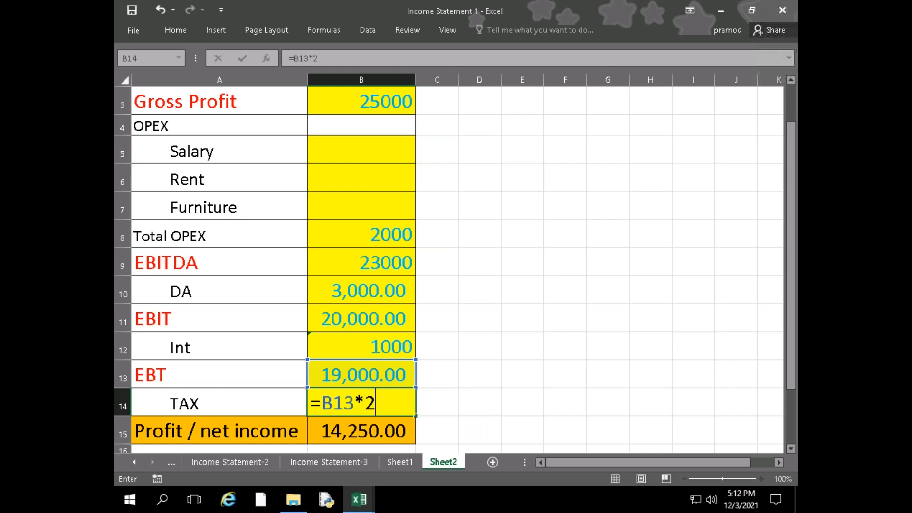
pyautogui.write('5%')
pyautogui.press('Return')
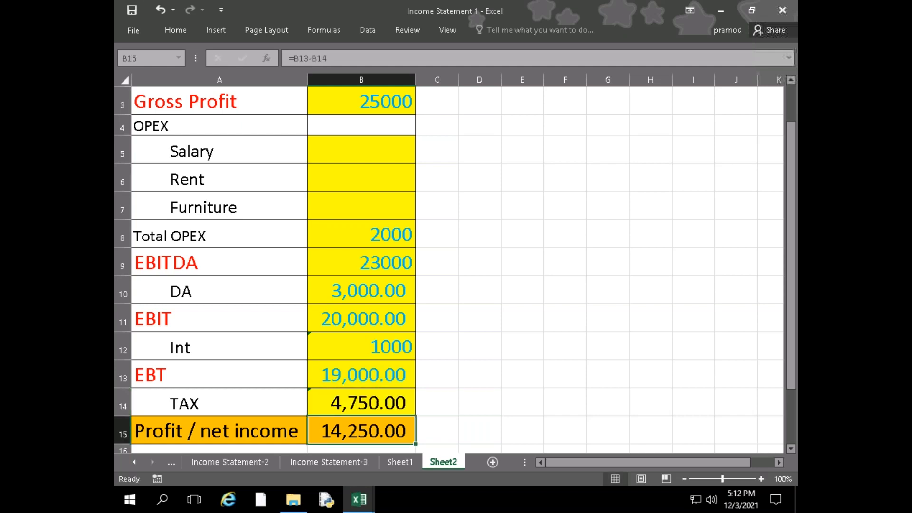
# - Review the net income formula in B15 by stepping through its cell references, leaving the formula as it is
pyautogui.press('F2')
pyautogui.press('Home')
pyautogui.press('Right')
pyautogui.press('Right')
pyautogui.press('Right')
pyautogui.press('Right')
pyautogui.press('Left')
pyautogui.press('Right')
pyautogui.press('Right')
pyautogui.press('Right')
pyautogui.press('Return')
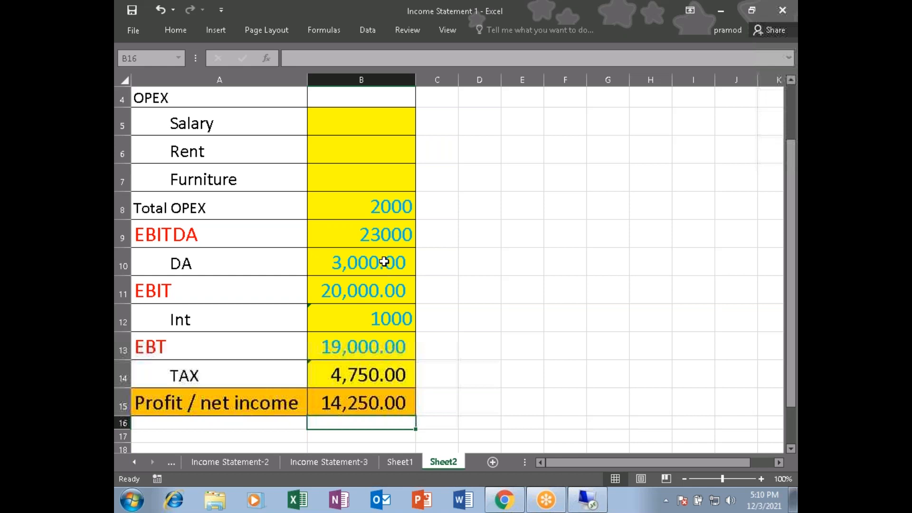
# - Add the text note 2000+1000 in C10 beside the DA amount
pyautogui.click(438, 263)
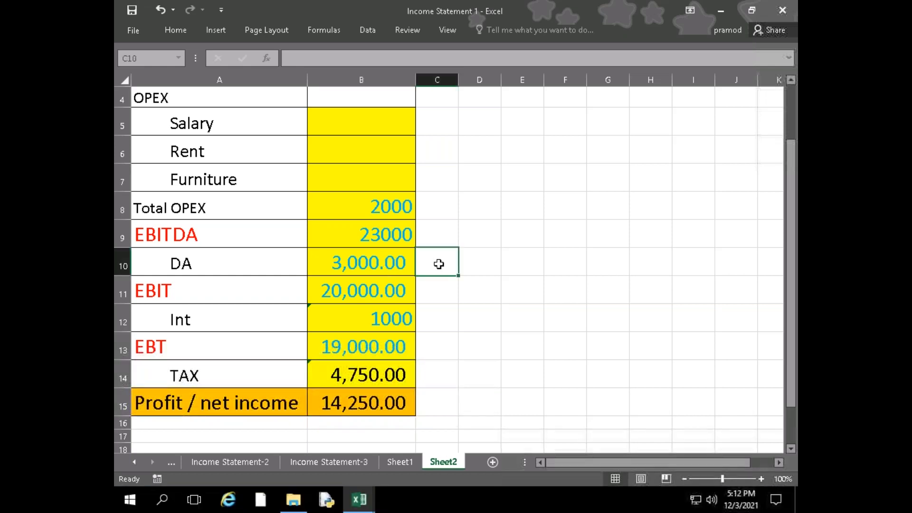
pyautogui.write('110')
pyautogui.press('BackSpace')
pyautogui.press('BackSpace')
pyautogui.write('00')
pyautogui.press('BackSpace')
pyautogui.press('BackSpace')
pyautogui.press('BackSpace')
pyautogui.write('2000+1')
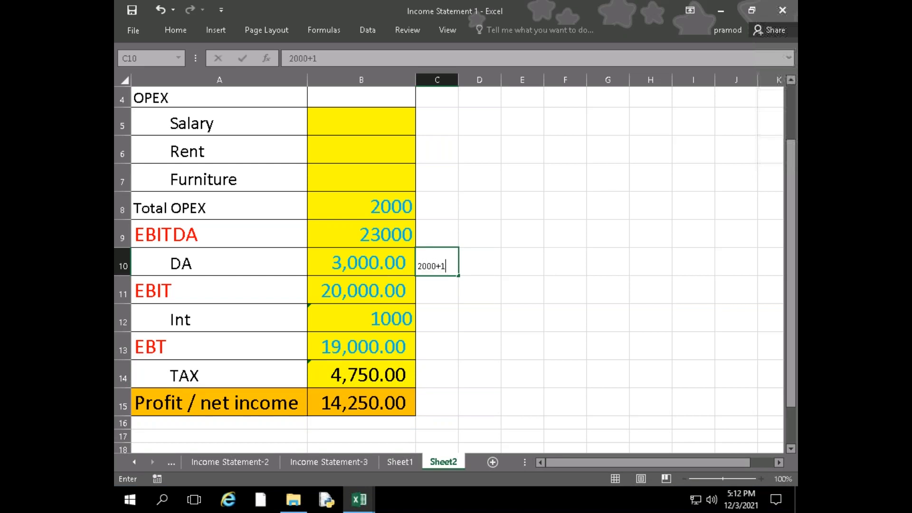
pyautogui.write('000')
pyautogui.press('Return')
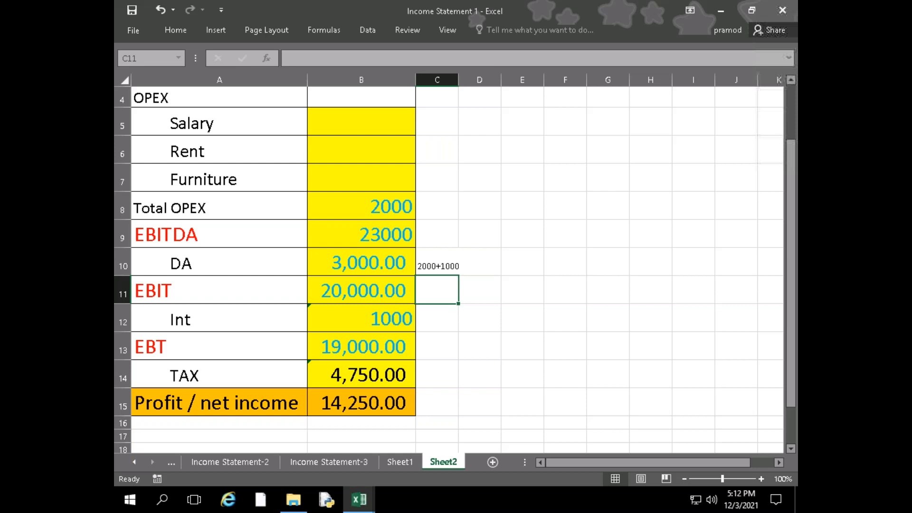
# - Review how the interest amount in B12 is calculated by opening its formula, without changing it
pyautogui.press('Left')
pyautogui.press('Down')
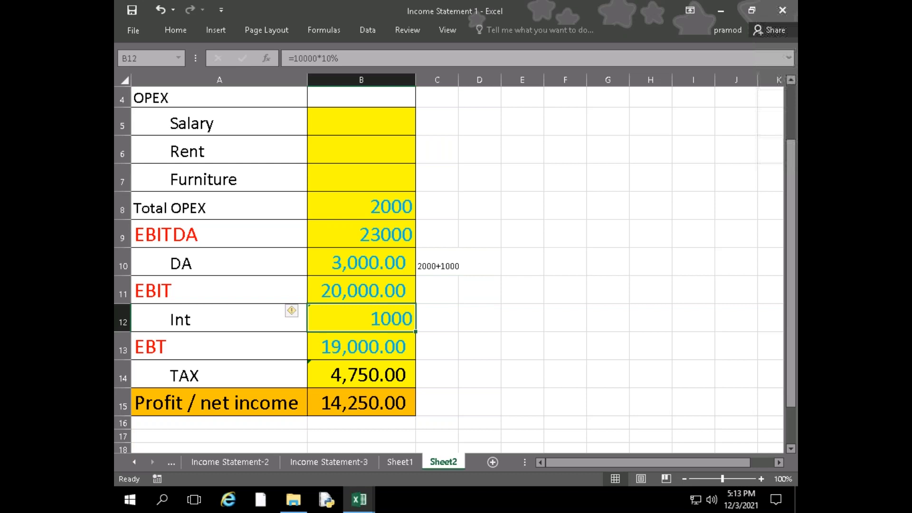
pyautogui.press('F2')
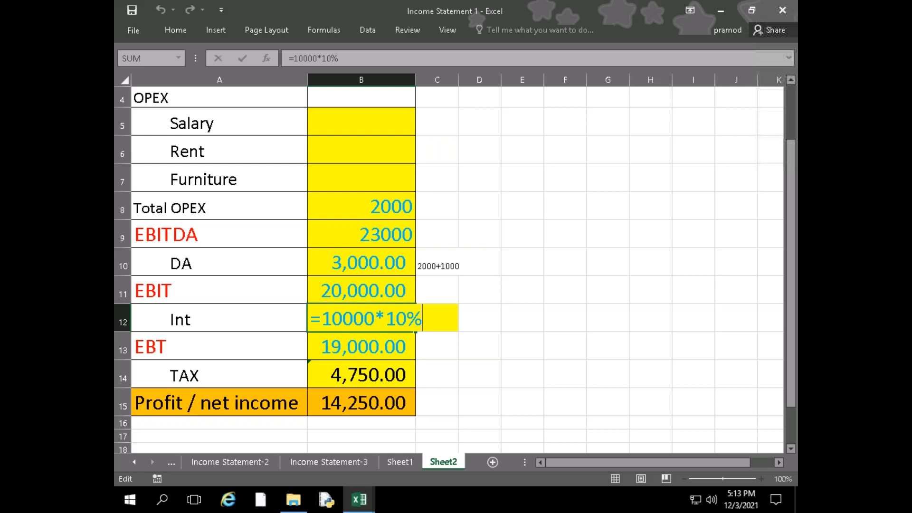
pyautogui.press('Return')
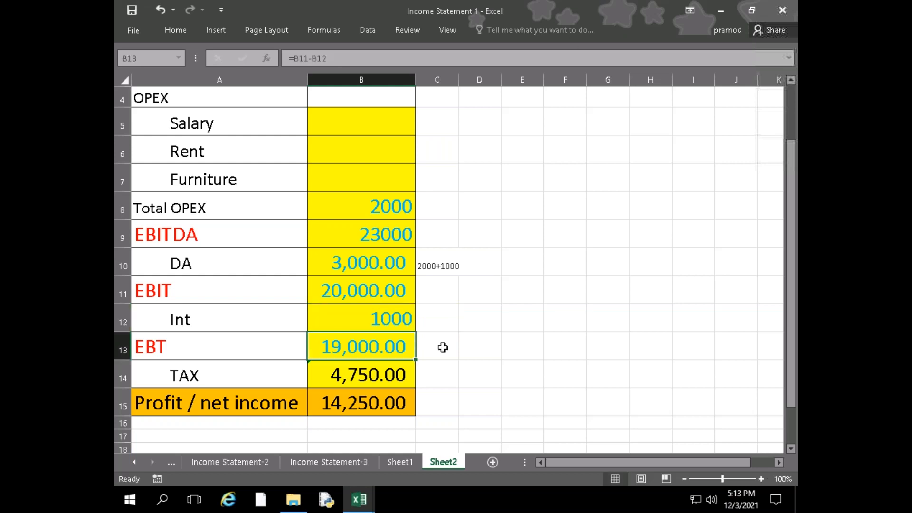
pyautogui.press('Up')
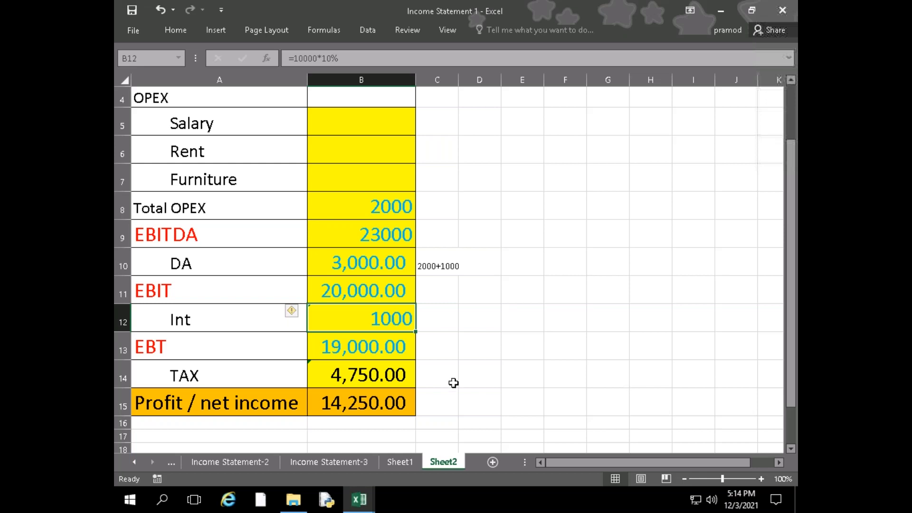
# - Inspect the TAX formula in cell B14 of the income statement and leave it as is
pyautogui.click(363, 370)
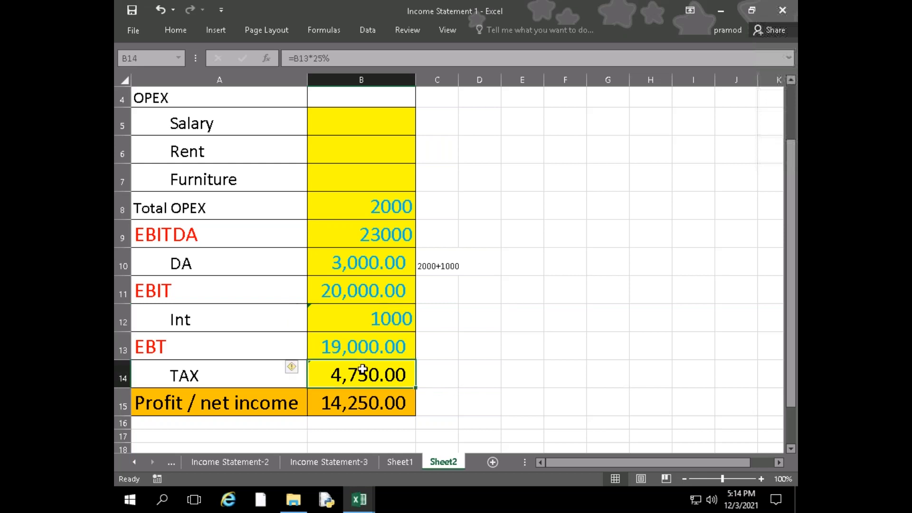
pyautogui.doubleClick(363, 369)
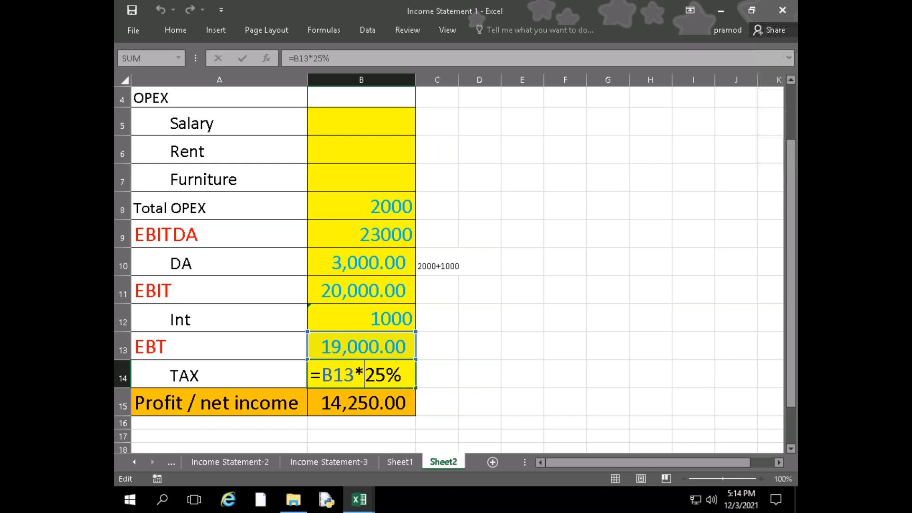
pyautogui.press('Return')
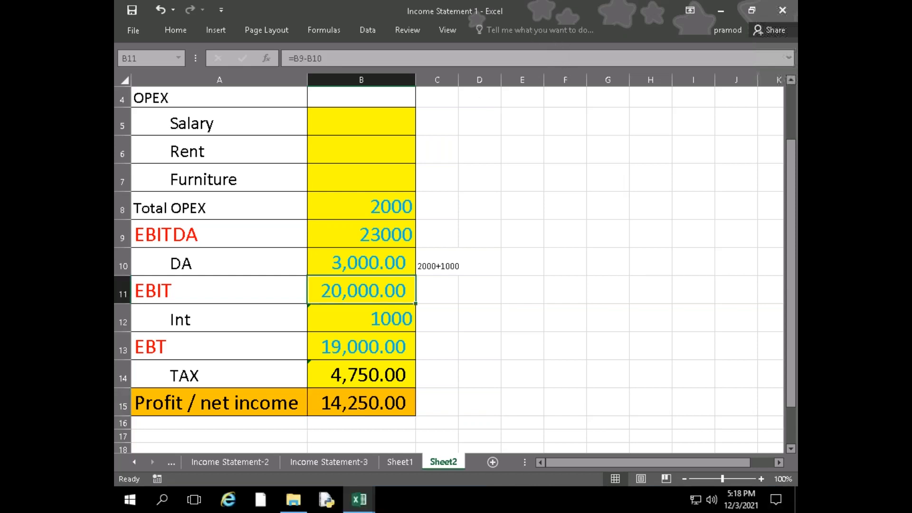
pyautogui.scroll(1, 361, 266)
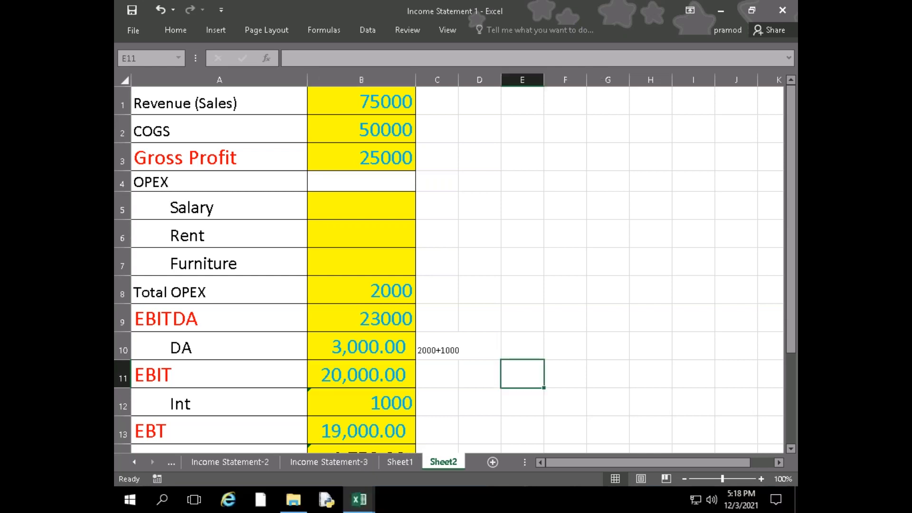
# - Switch to the Income Statement workbook, look through its Gross Profit, Gross Profit 2 and EBITDA sheets, and return to the Revenue sheet
pyautogui.moveTo(359, 500)
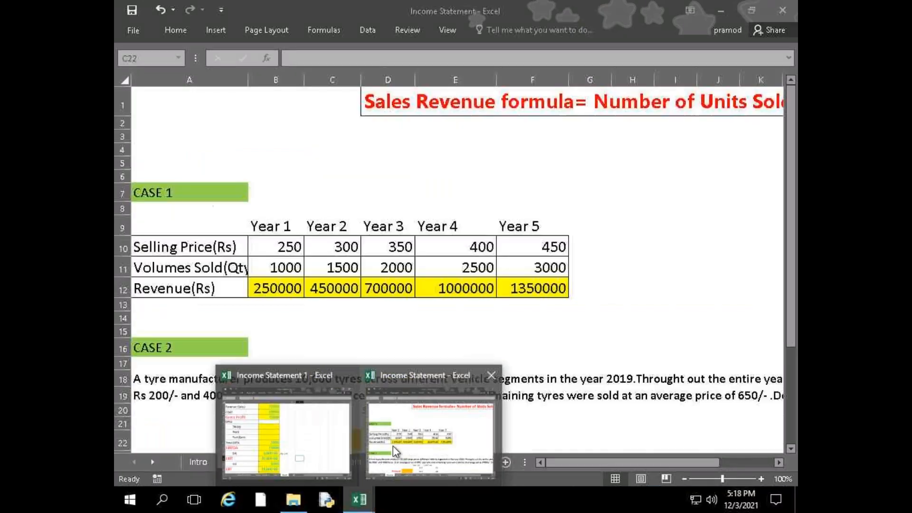
pyautogui.click(392, 445)
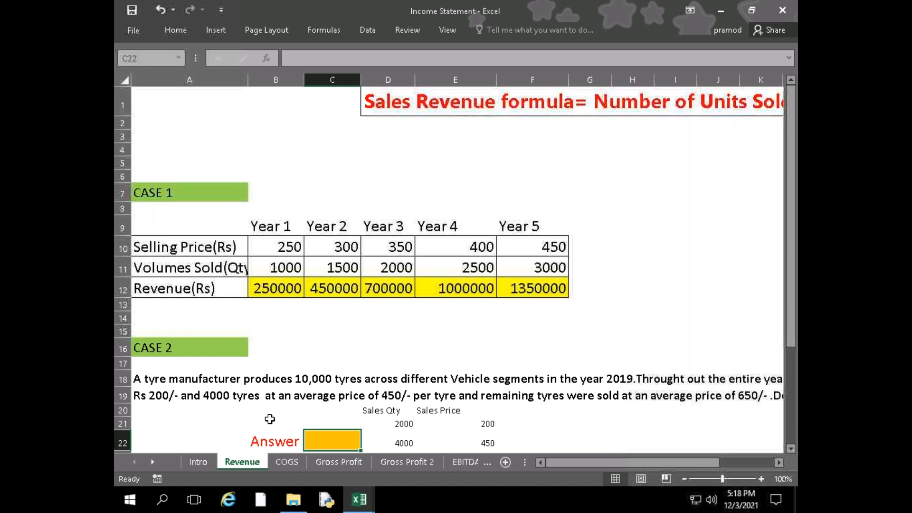
pyautogui.click(285, 460)
pyautogui.click(336, 459)
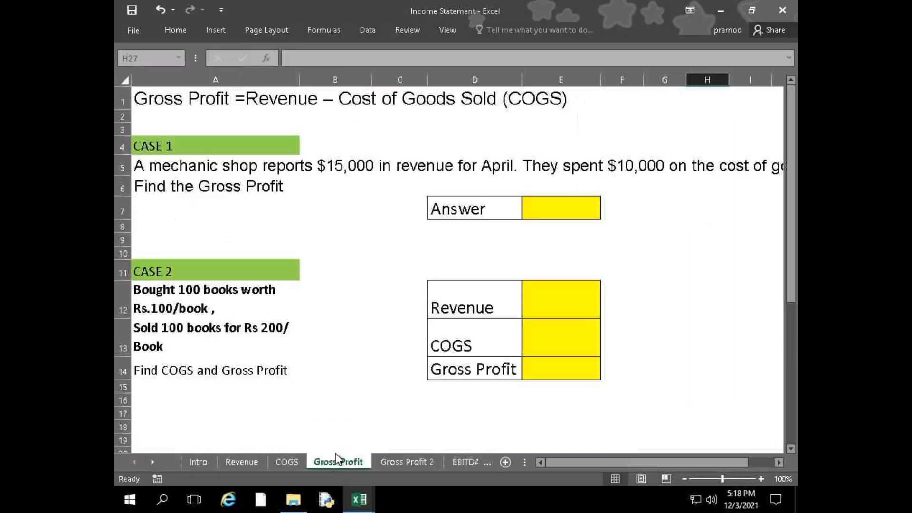
pyautogui.click(401, 463)
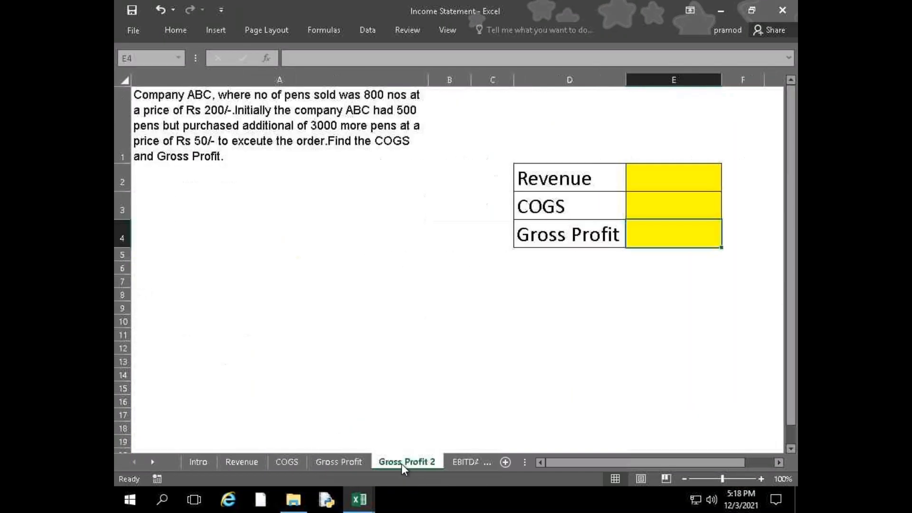
pyautogui.click(466, 463)
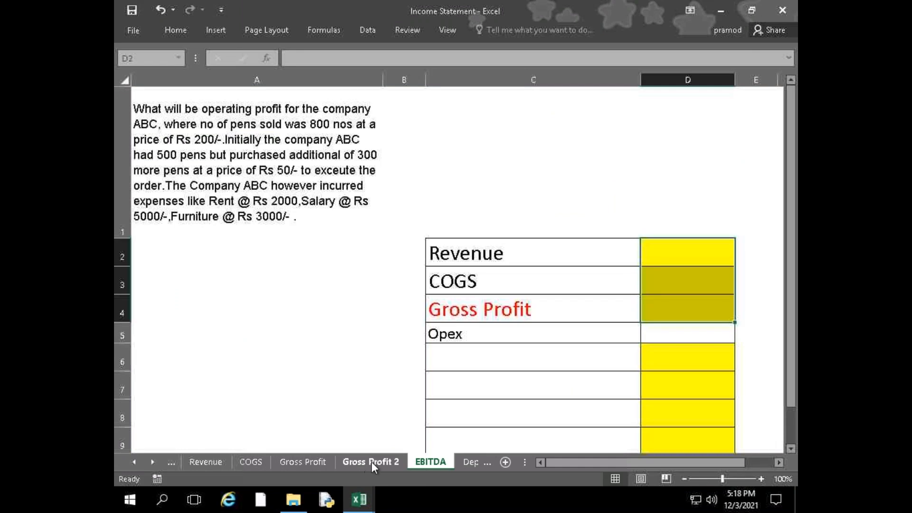
pyautogui.click(374, 462)
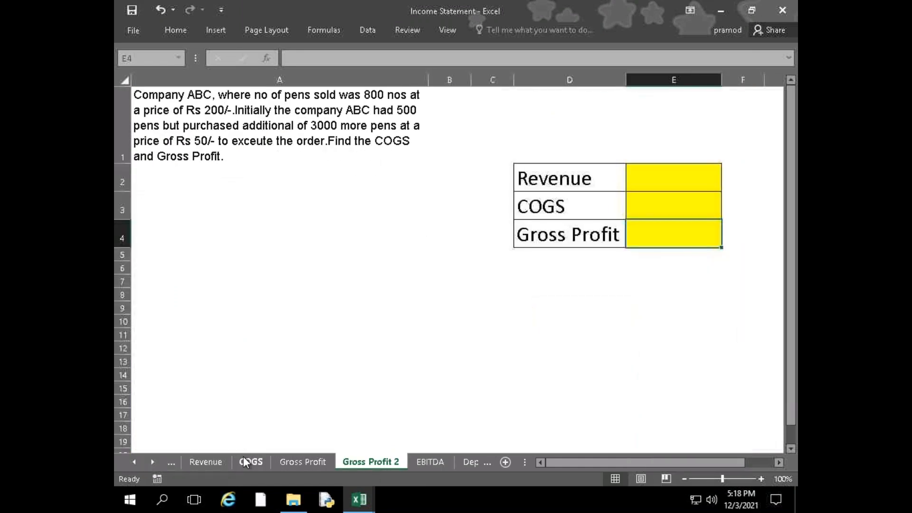
pyautogui.click(206, 463)
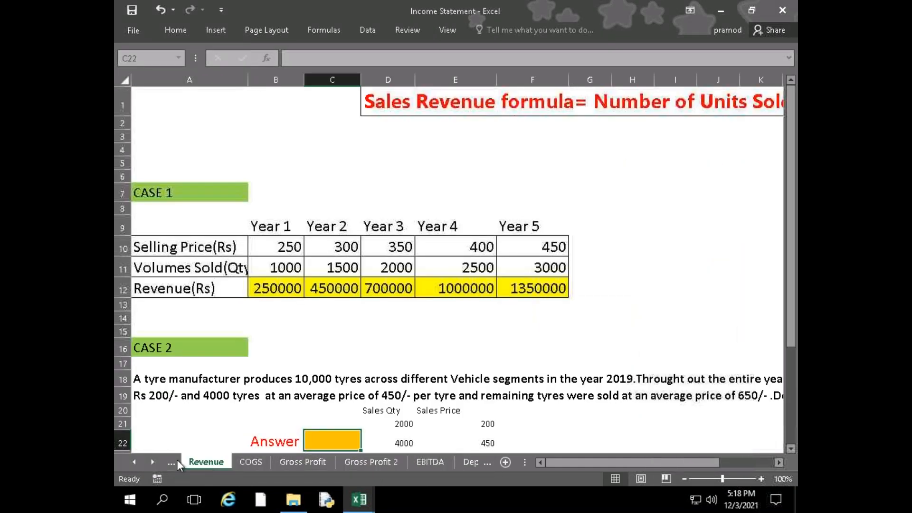
pyautogui.click(175, 461)
pyautogui.click(243, 463)
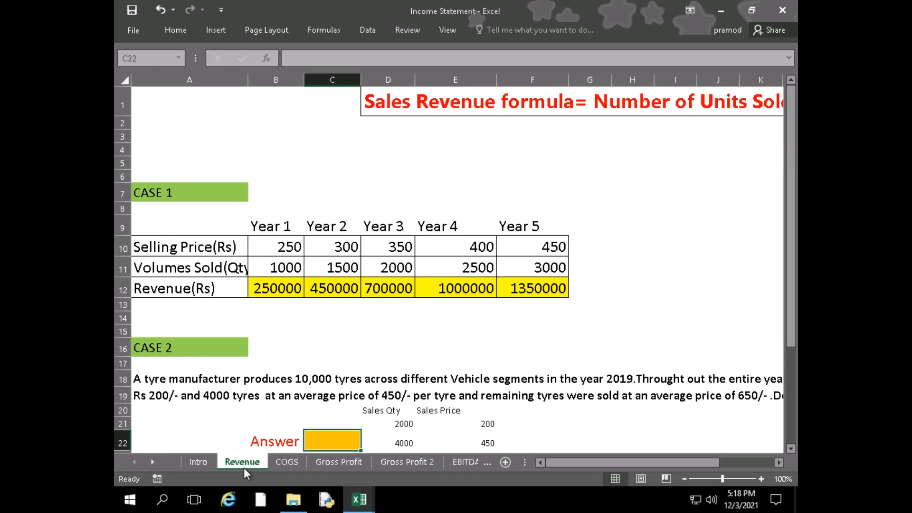
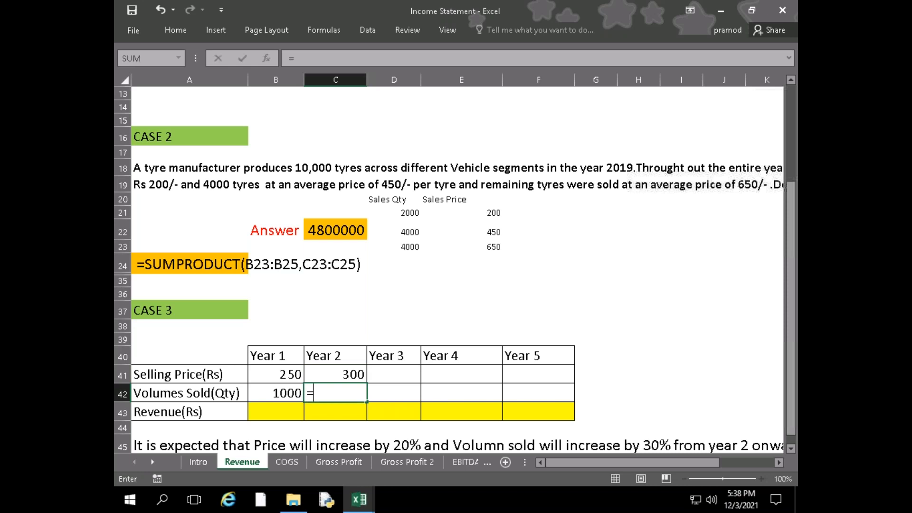
# - Calculate Case 3's Year 2 volume in C42 as =(B42*30%)+B42, and fill the price and volume formulas through Year 5
pyautogui.press('Left')
pyautogui.write('*')
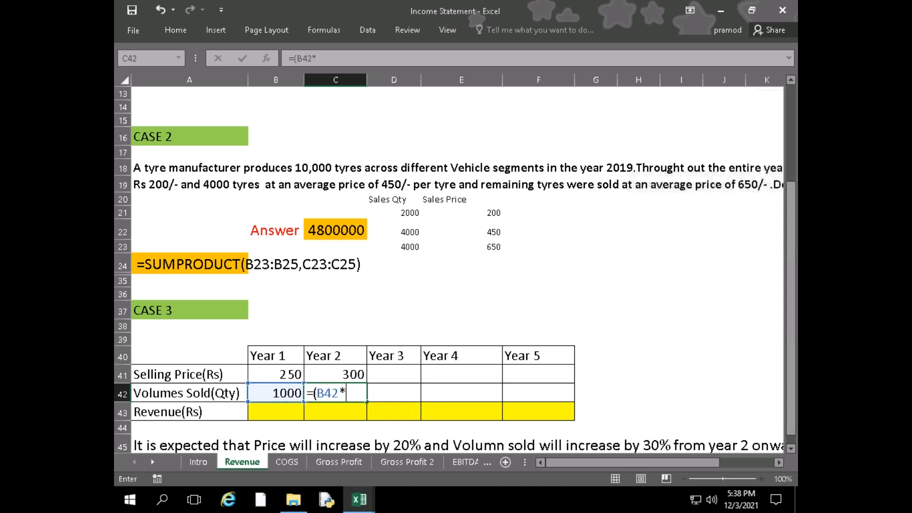
pyautogui.write('30%)+')
pyautogui.press('Left')
pyautogui.press('Return')
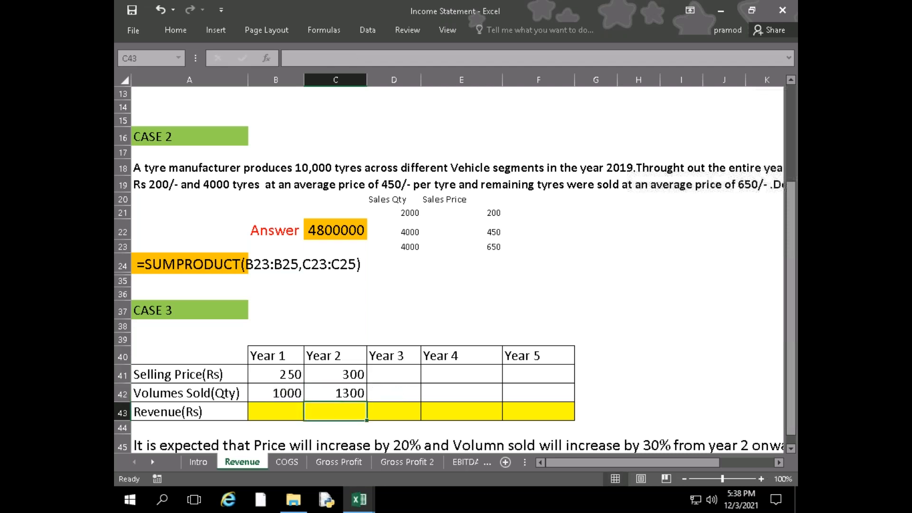
pyautogui.moveTo(350, 378); pyautogui.dragTo(551, 396)
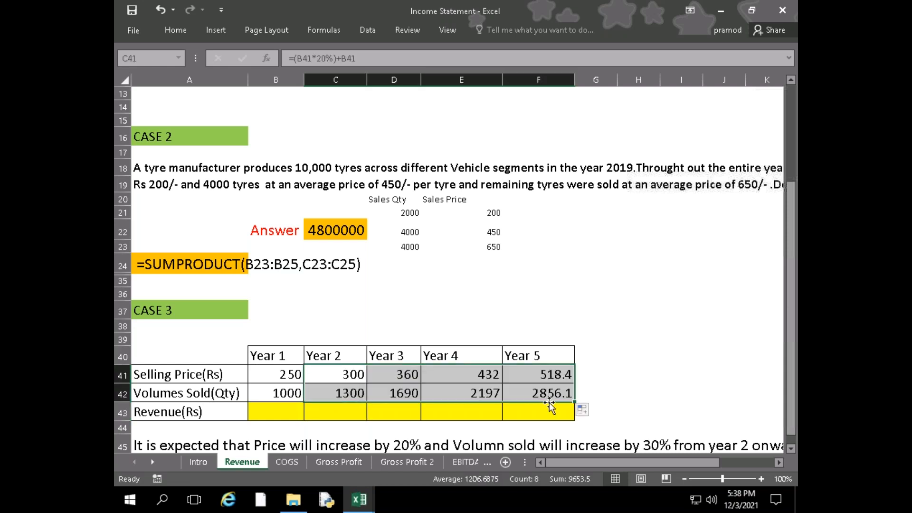
pyautogui.click(358, 427)
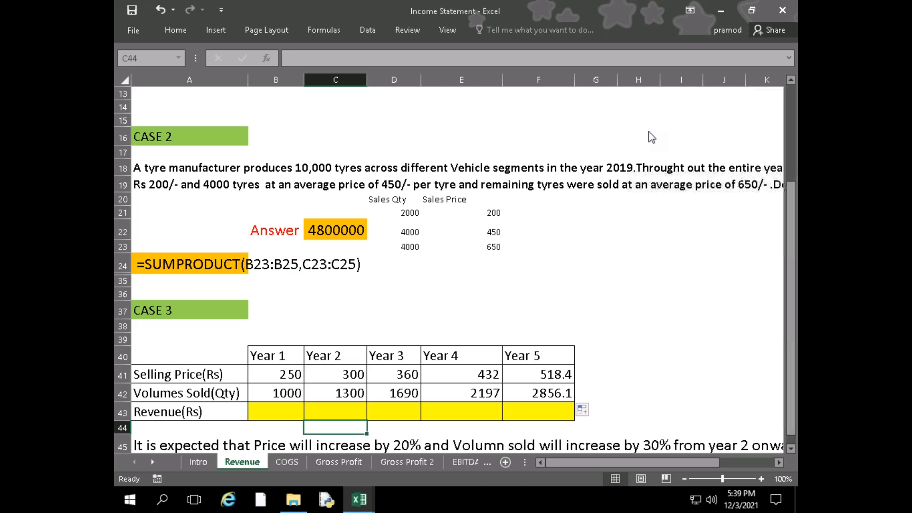
# - Display the Year 5 selling price and volume in F41:F42 without decimal places
pyautogui.press('Up')
pyautogui.press('Left')
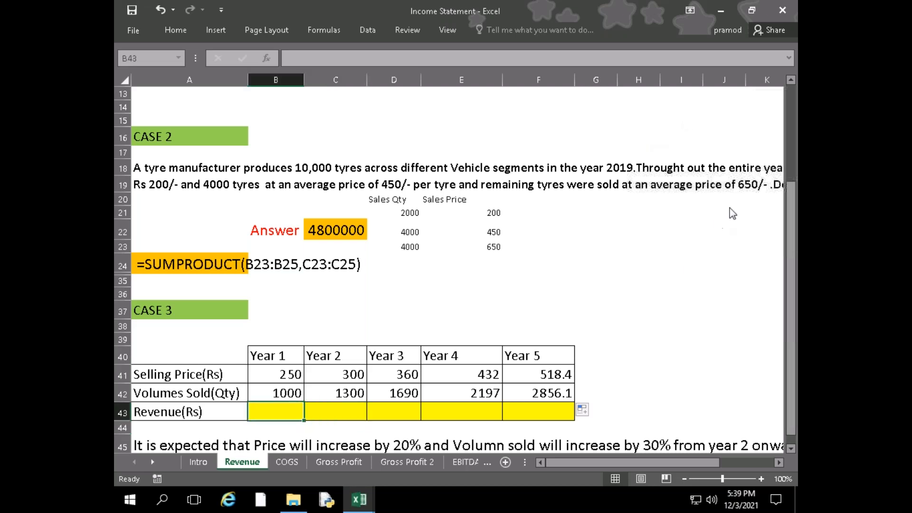
pyautogui.moveTo(553, 374); pyautogui.dragTo(546, 398)
pyautogui.click(176, 36)
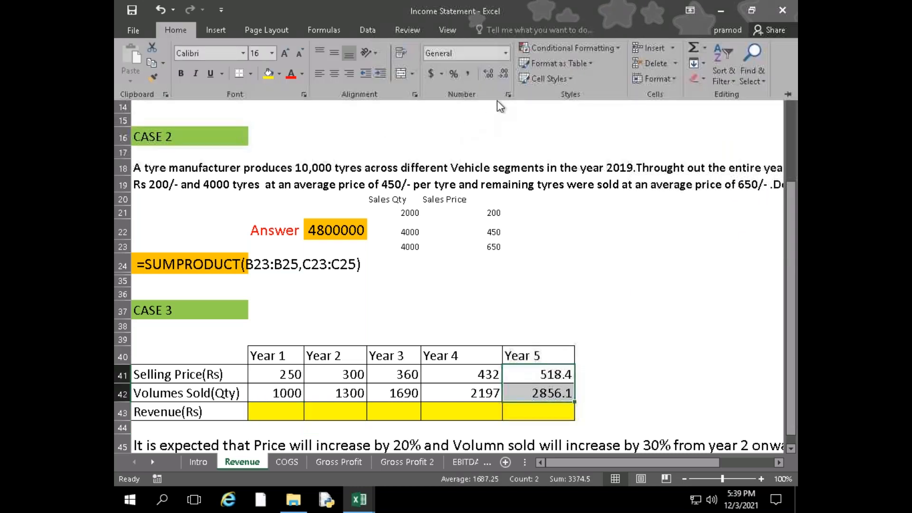
pyautogui.click(502, 79)
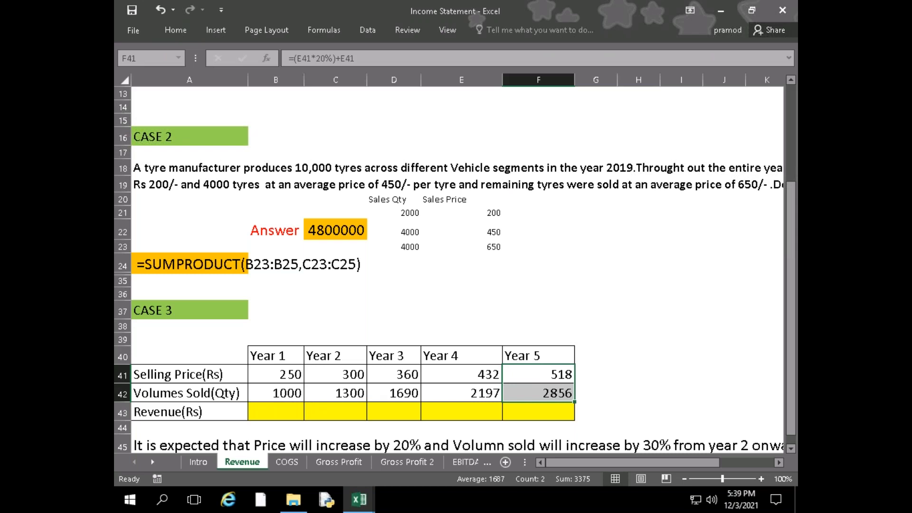
# - Try to calculate Case 3's Year 1 revenue in B43 as =B41-B42, and clear the cell
pyautogui.click(287, 416)
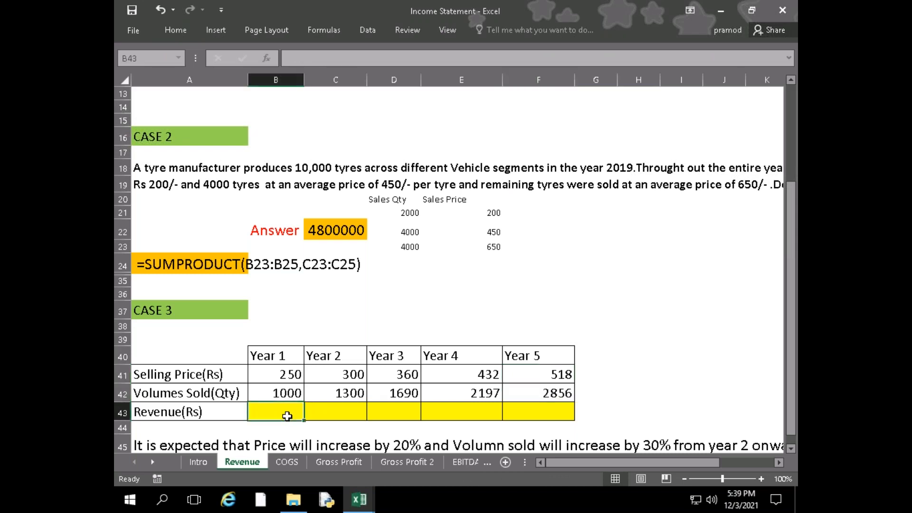
pyautogui.write('=')
pyautogui.press('Up')
pyautogui.press('Up')
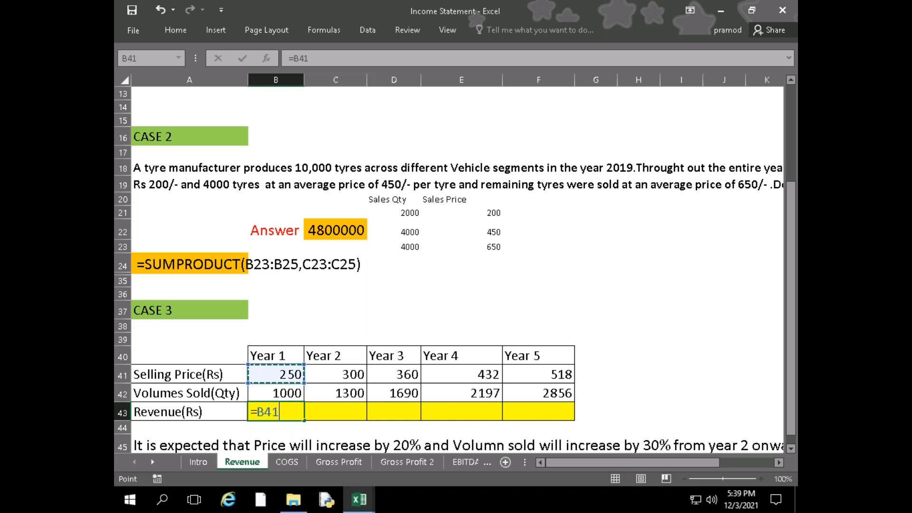
pyautogui.write('+')
pyautogui.press('BackSpace')
pyautogui.write('-')
pyautogui.press('Up')
pyautogui.hotkey('ctrl', 'Return')
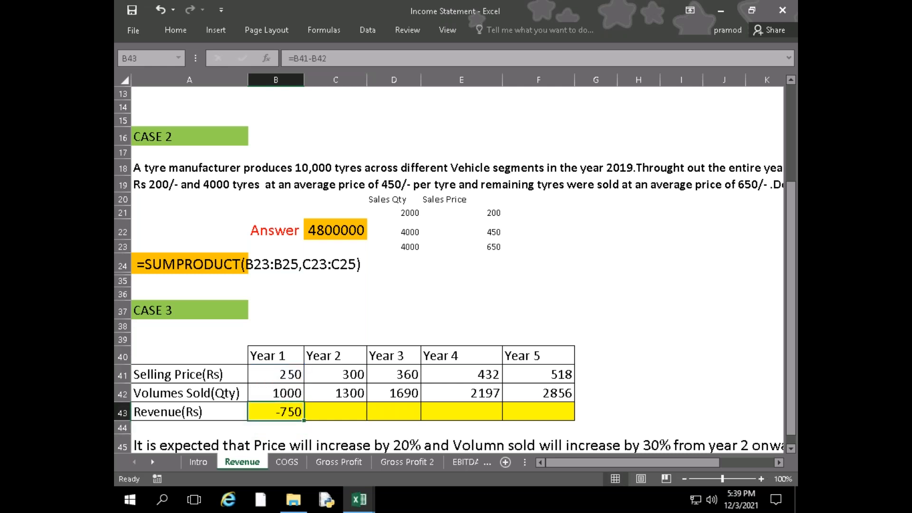
pyautogui.press('Delete')
# - Calculate Case 3's Year 1 revenue in B43 as =B41*B42 and fill the formula across to Year 5
pyautogui.write('=')
pyautogui.press('Up')
pyautogui.press('Up')
pyautogui.write('*')
pyautogui.press('Up')
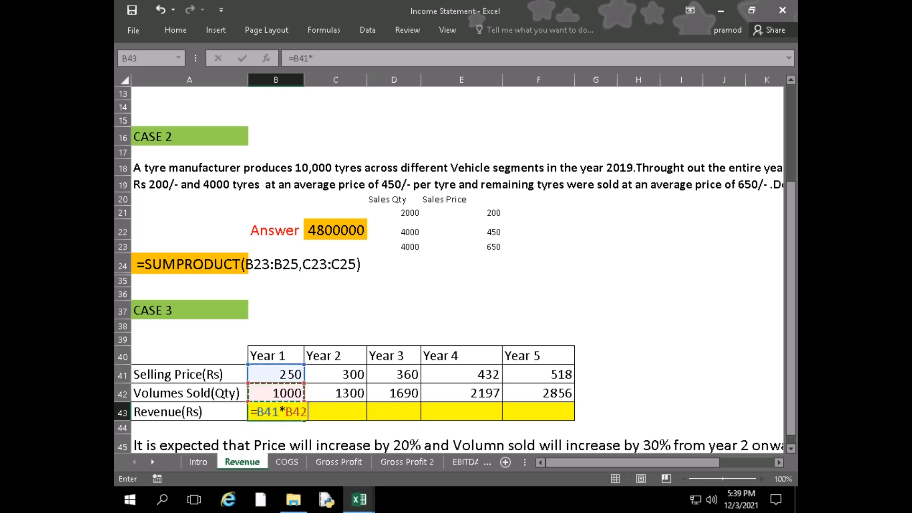
pyautogui.press('Return')
pyautogui.click(288, 406)
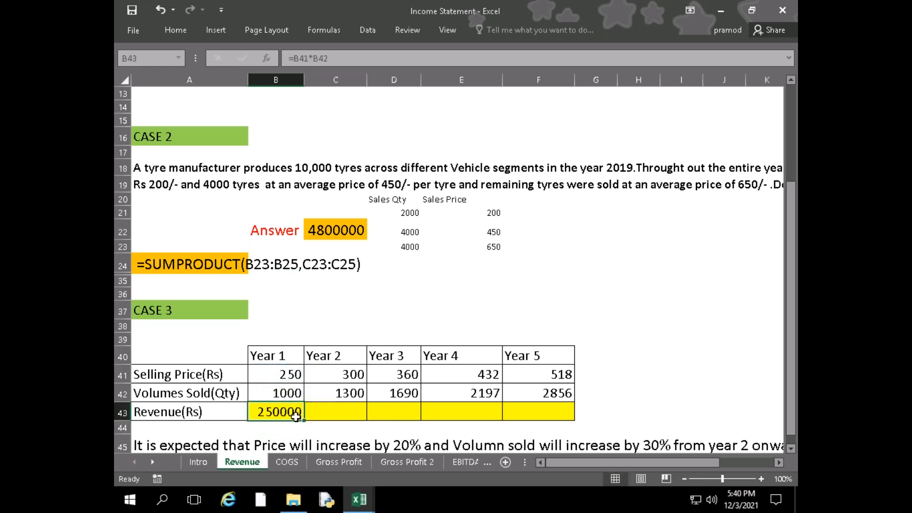
pyautogui.moveTo(304, 421); pyautogui.dragTo(550, 415)
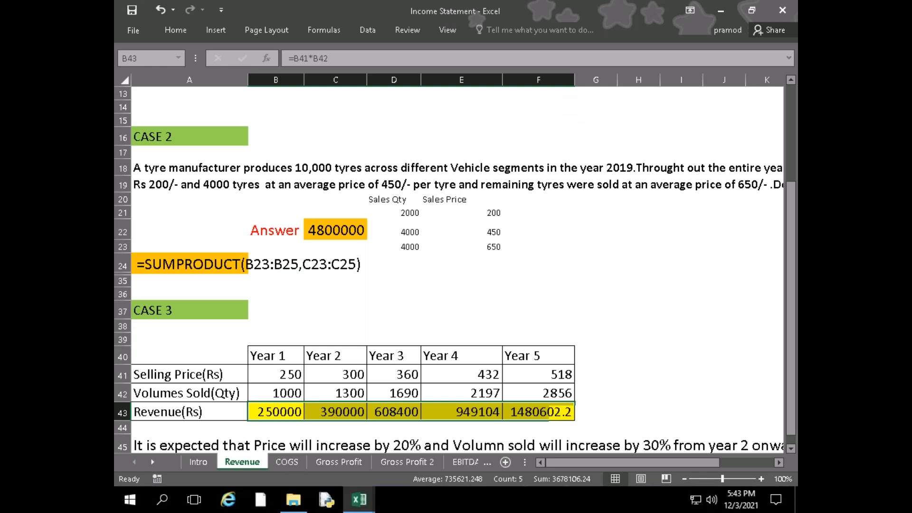
# - Open the COGS sheet and zoom out to 70% to view the cost of goods sold formula and example cases
pyautogui.click(299, 462)
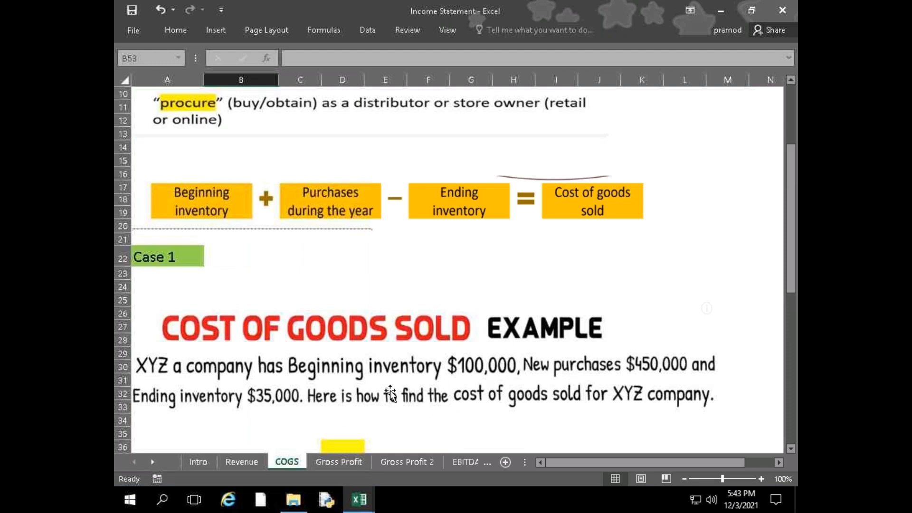
pyautogui.keyDown('ctrl'); pyautogui.scroll(-2, 268, 396); pyautogui.keyUp('ctrl')
pyautogui.scroll(-1, 268, 396)
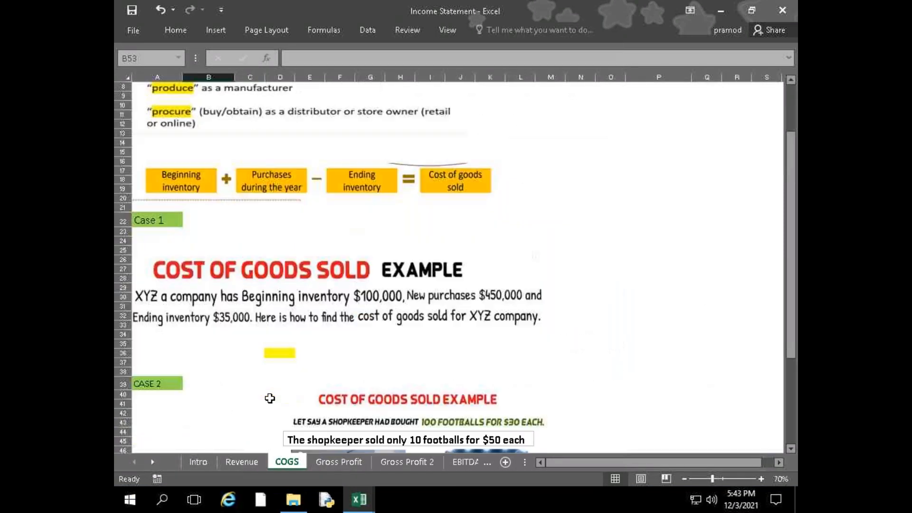
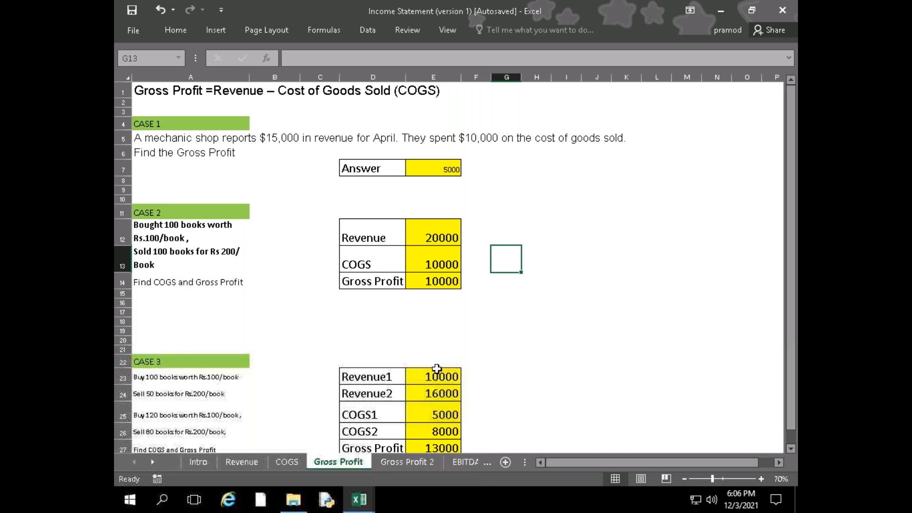
# - Enter the check calculation =100*100 in F13, beside the Case 2 COGS value on the Gross Profit sheet
pyautogui.scroll(-1, 436, 369)
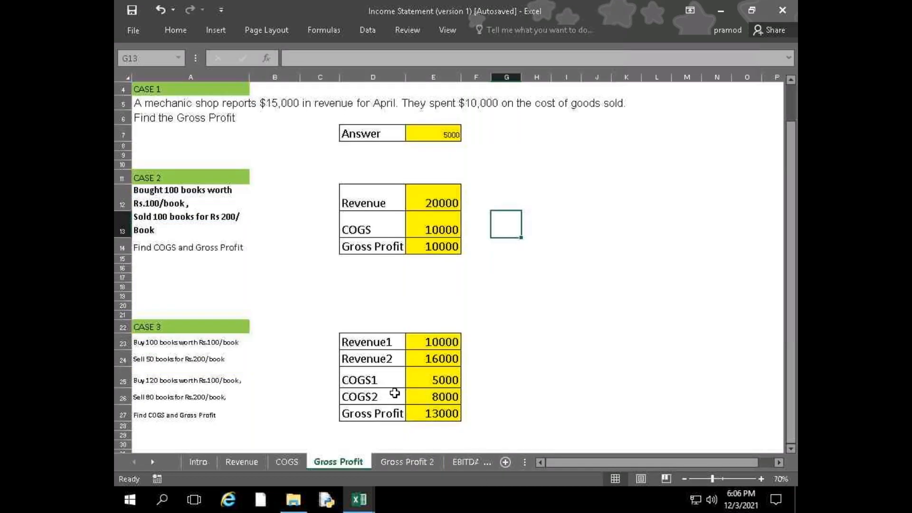
pyautogui.click(424, 228)
pyautogui.scroll(1, 196, 233)
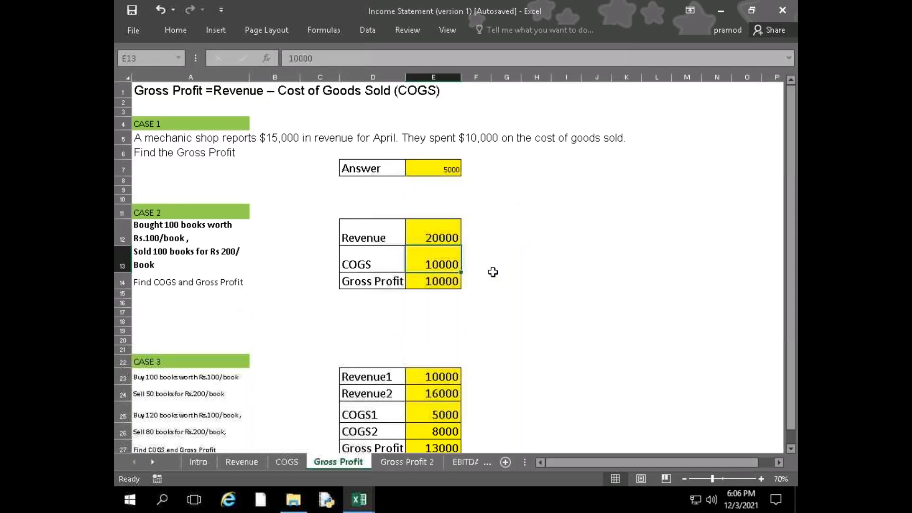
pyautogui.click(481, 257)
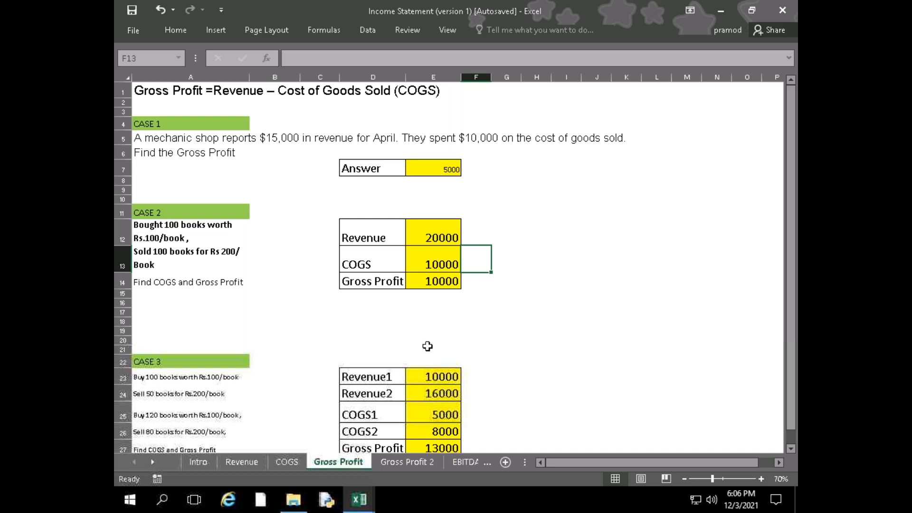
pyautogui.write('=')
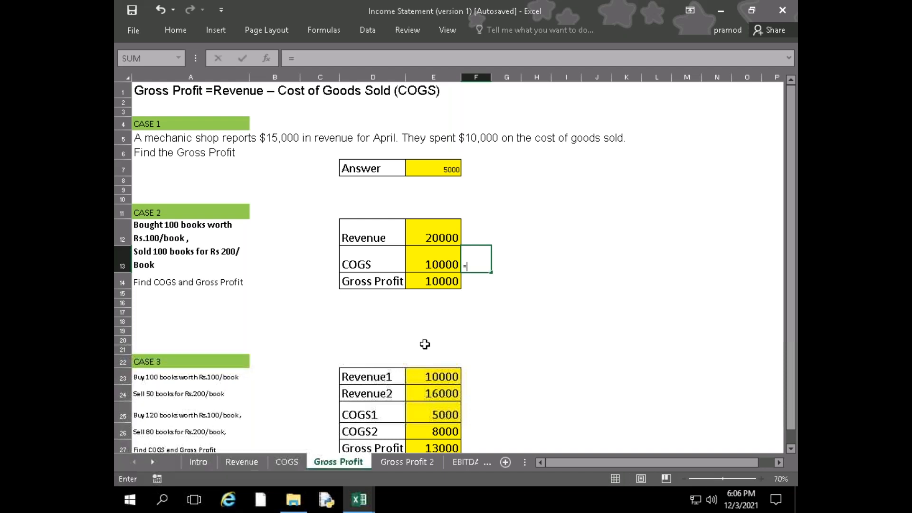
pyautogui.write('100*100')
pyautogui.press('Return')
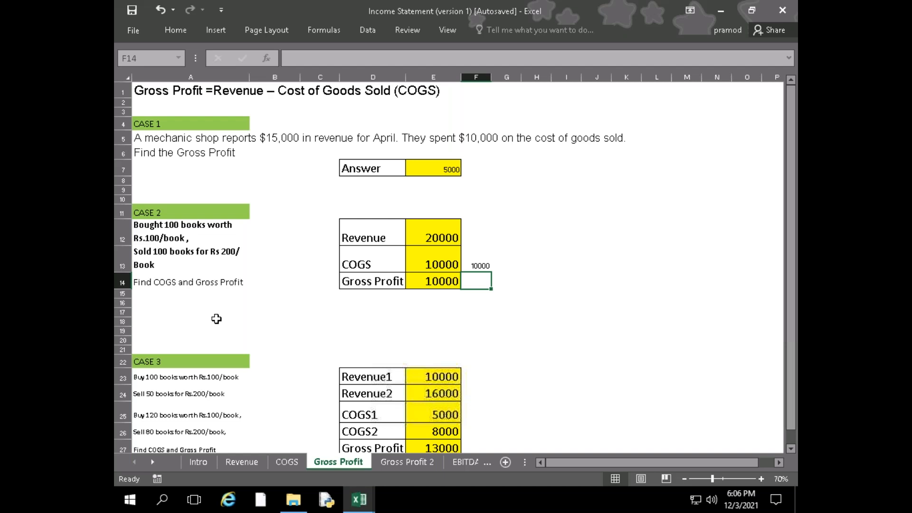
pyautogui.moveTo(577, 6)
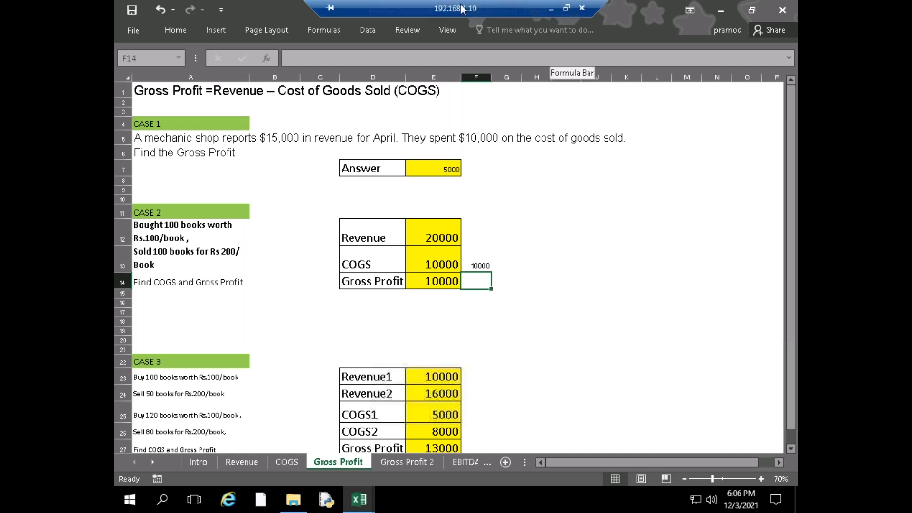
pyautogui.press('super+r')
pyautogui.write('no')
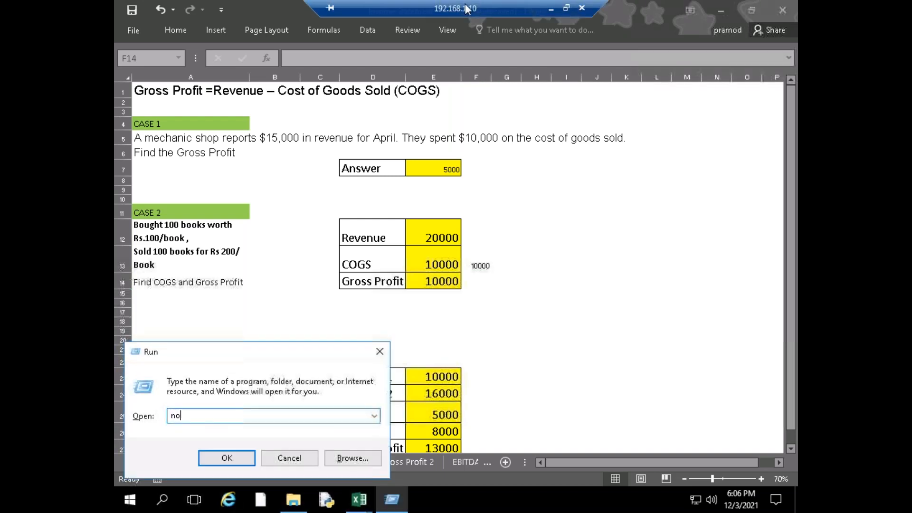
pyautogui.write('tepad')
pyautogui.press('Return')
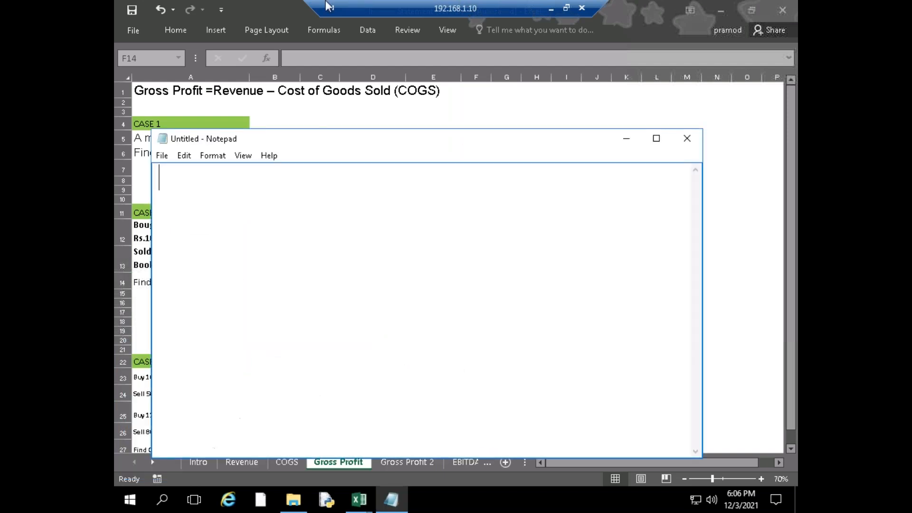
pyautogui.click(161, 156)
pyautogui.click(185, 181)
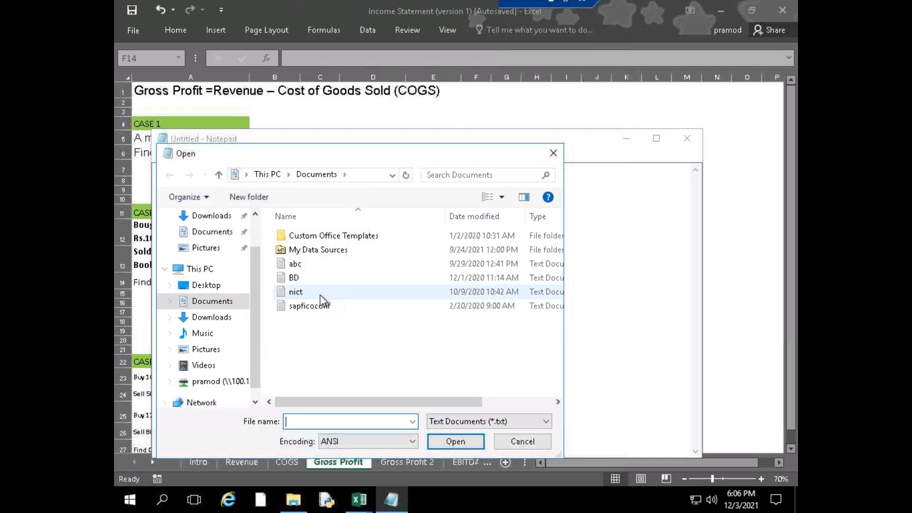
pyautogui.click(181, 286)
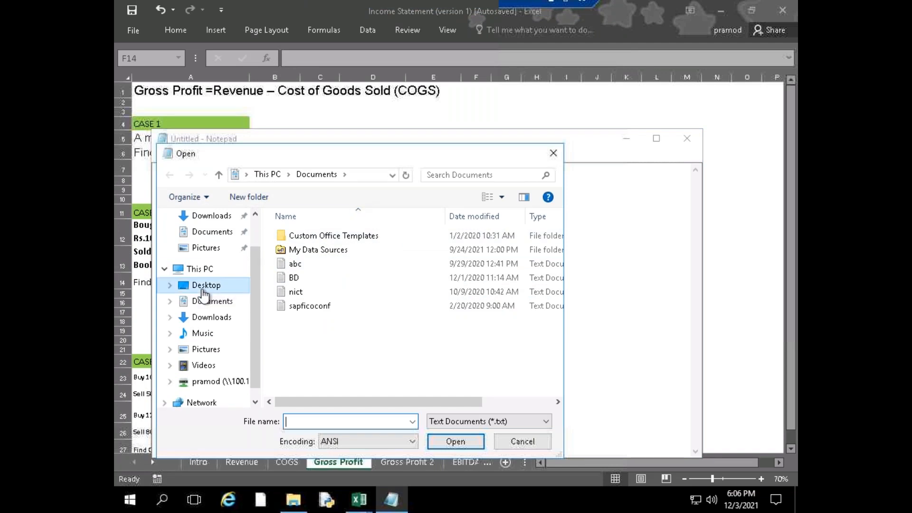
pyautogui.click(333, 295)
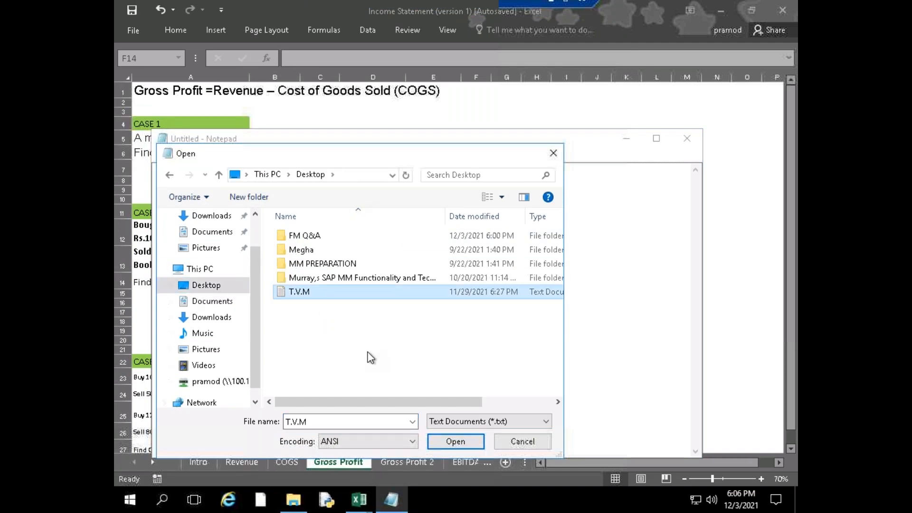
pyautogui.click(525, 440)
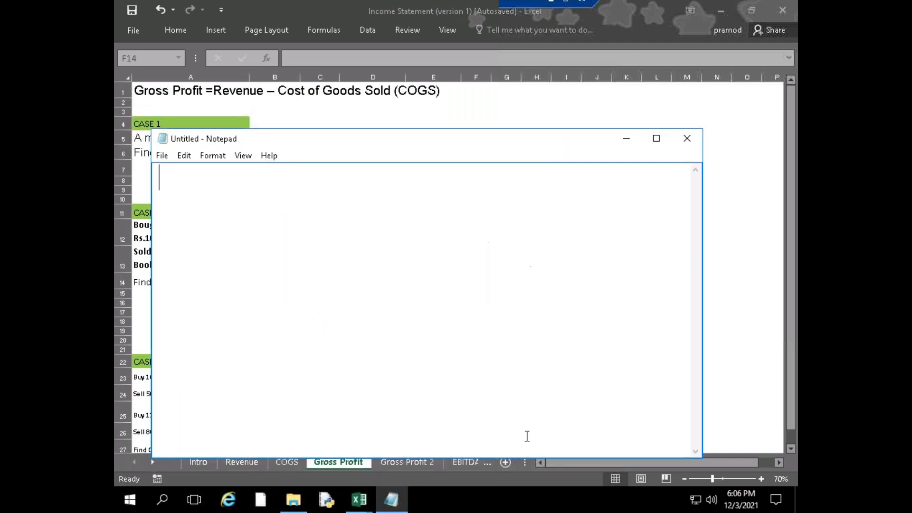
pyautogui.moveTo(470, 138); pyautogui.dragTo(354, 181)
pyautogui.click(570, 182)
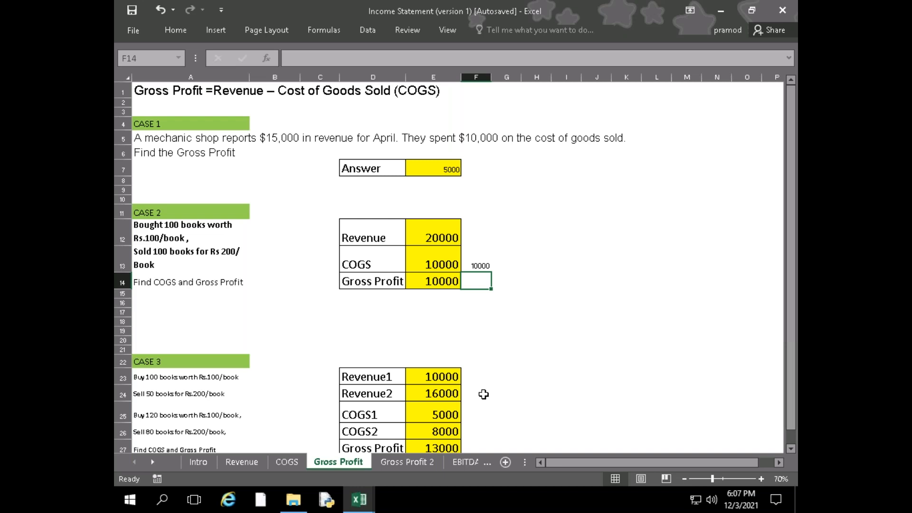
# - Enter the purchase cost calculation =100*100 in I24, beside the Case 3 table on the Gross Profit sheet
pyautogui.scroll(-1, 482, 393)
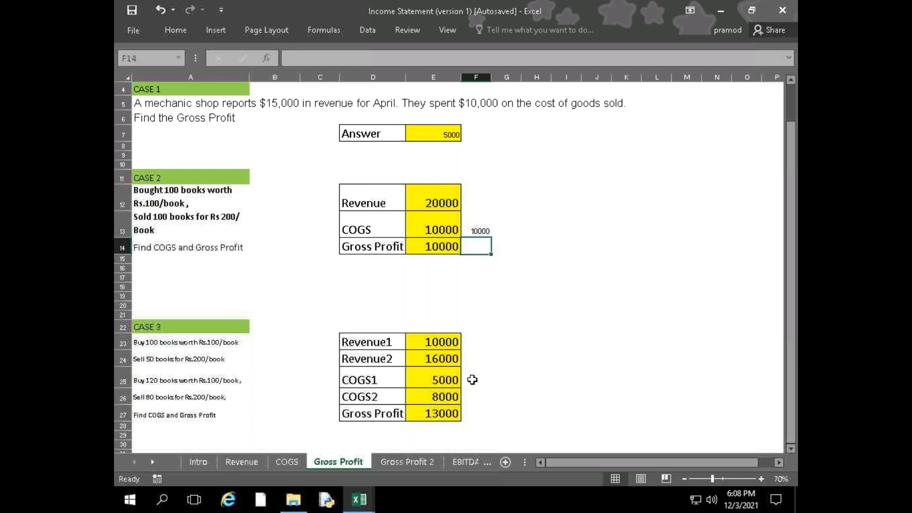
pyautogui.click(437, 377)
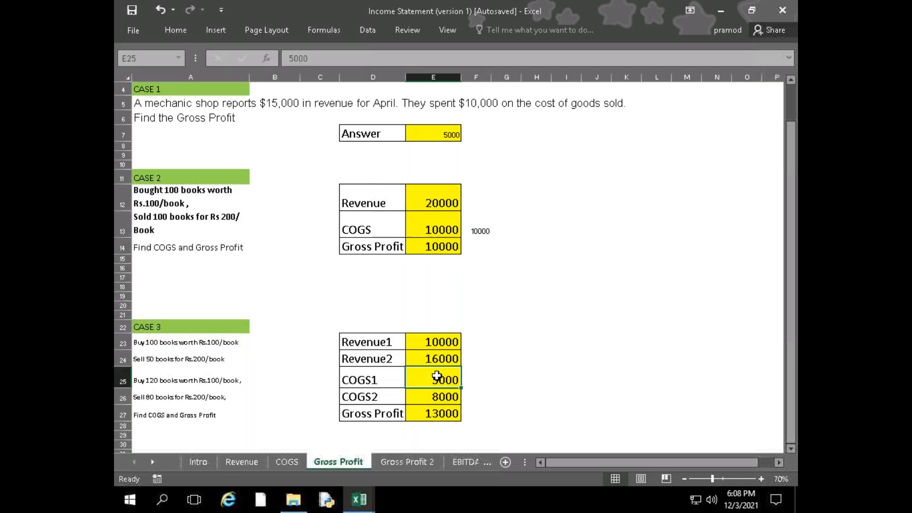
pyautogui.click(435, 413)
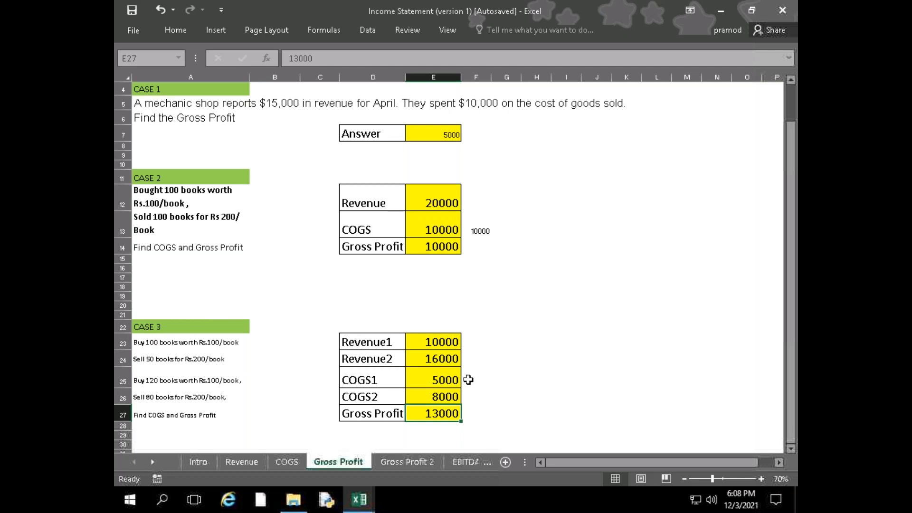
pyautogui.click(559, 359)
pyautogui.press('F2')
pyautogui.write('=100*1000')
pyautogui.press('BackSpace')
pyautogui.press('Return')
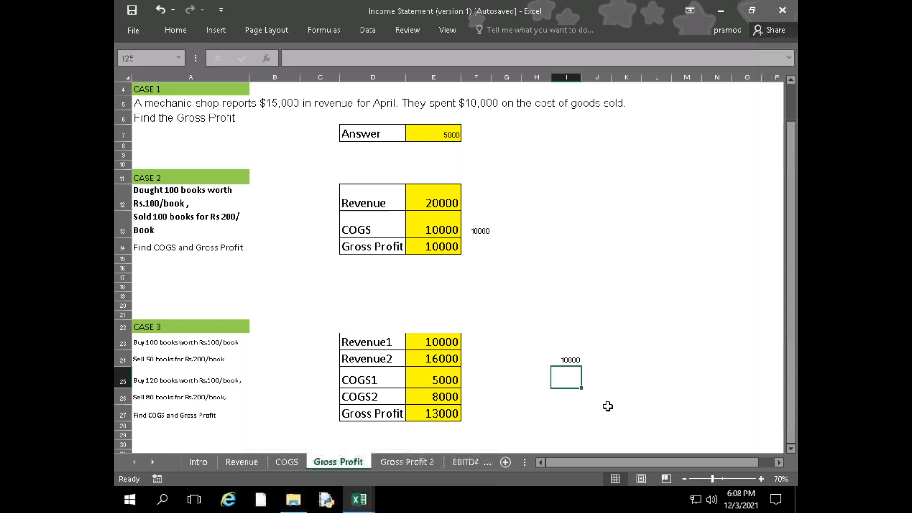
# - Enter the sales calculation =50*200 in I25 for Case 3
pyautogui.write('=50')
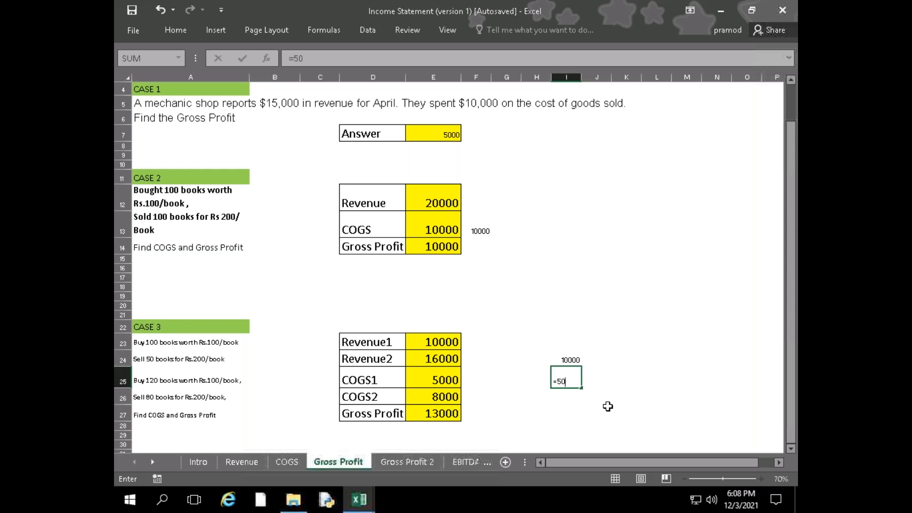
pyautogui.write('*200')
pyautogui.press('Return')
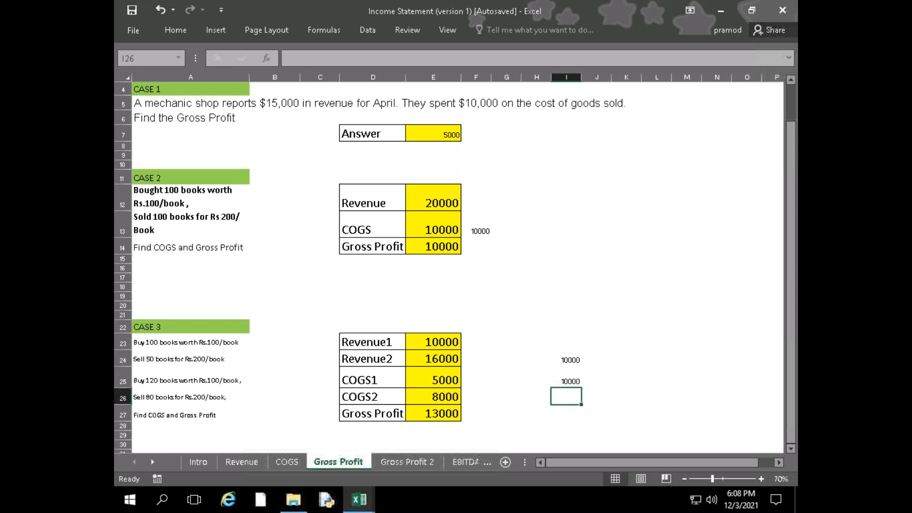
# - Review the purchase and sales formulas in I24 and I25 without changing them
pyautogui.press('Up')
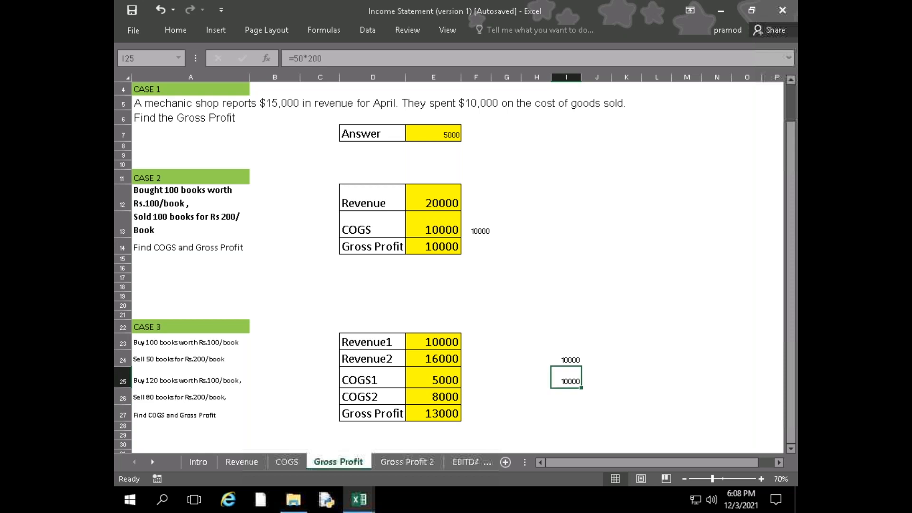
pyautogui.press('Up')
pyautogui.press('Down')
pyautogui.press('Down')
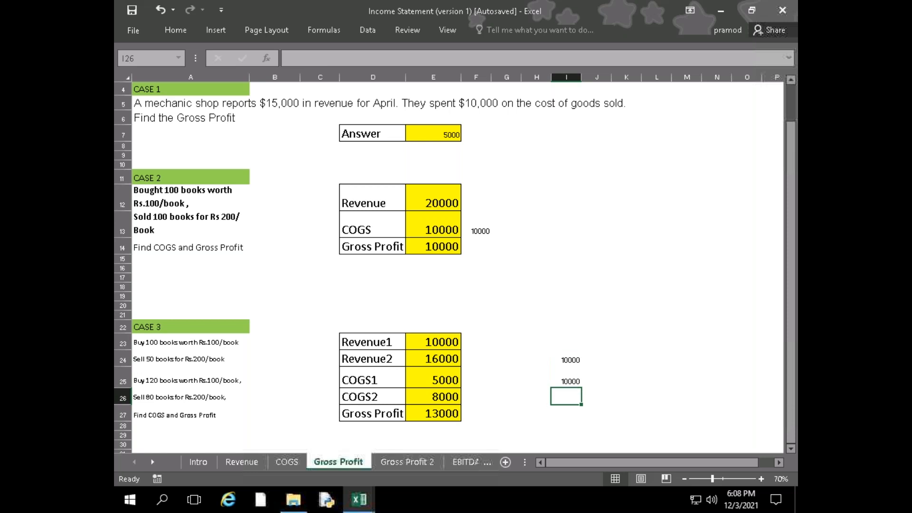
pyautogui.press('Up')
pyautogui.press('Up')
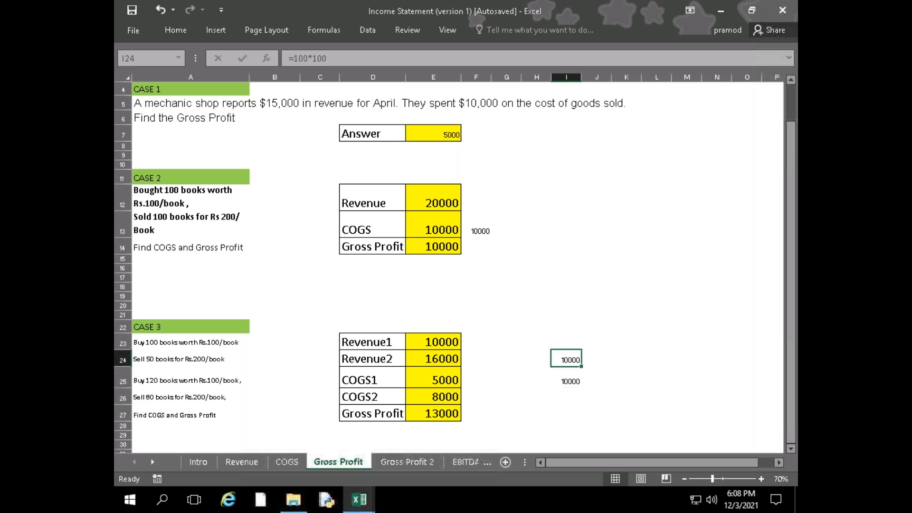
pyautogui.press('F2')
pyautogui.press('Left')
pyautogui.press('Left')
pyautogui.press('Left')
pyautogui.press('Right')
pyautogui.press('Right')
pyautogui.press('Right')
pyautogui.press('Return')
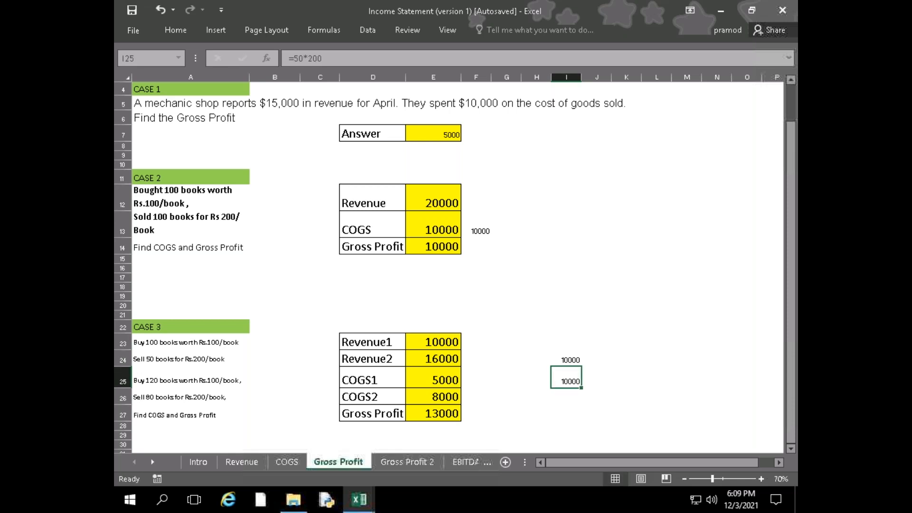
# - Change the Case 3 sales calculation in I25 to =70*200
pyautogui.press('F2')
pyautogui.press('Left')
pyautogui.press('Left')
pyautogui.press('Left')
pyautogui.press('Left')
pyautogui.press('Left')
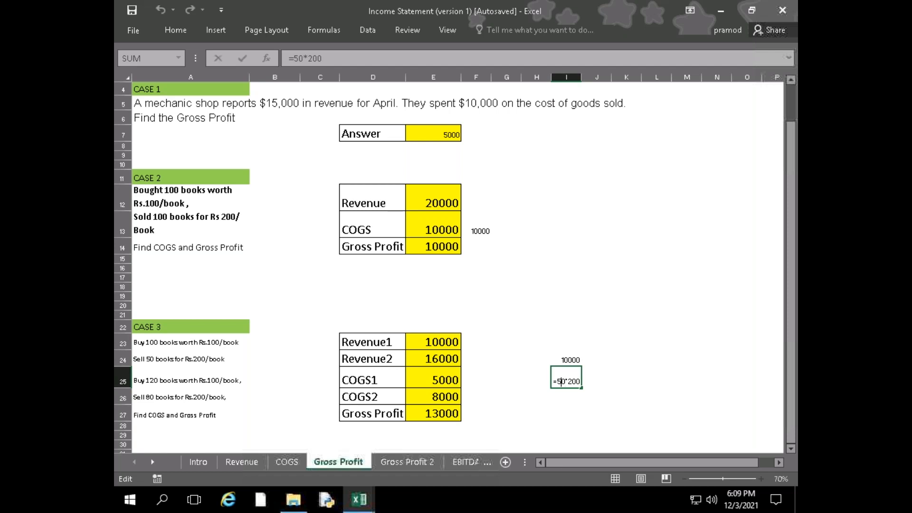
pyautogui.press('BackSpace')
pyautogui.write('7')
pyautogui.press('Return')
pyautogui.press('Up')
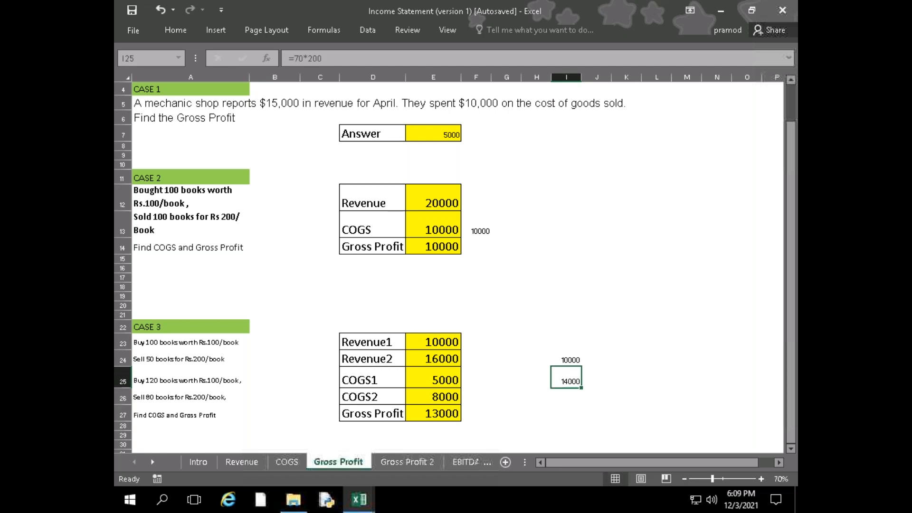
# - Try to calculate the difference between the two Case 3 amounts in I26 as =I24-I25, and clear the cell
pyautogui.press('Down')
pyautogui.write('=')
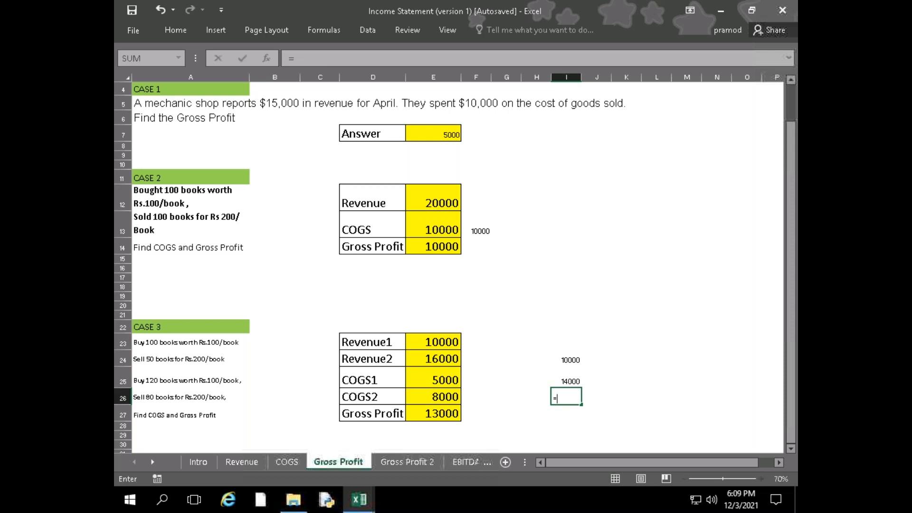
pyautogui.press('Up')
pyautogui.press('Up')
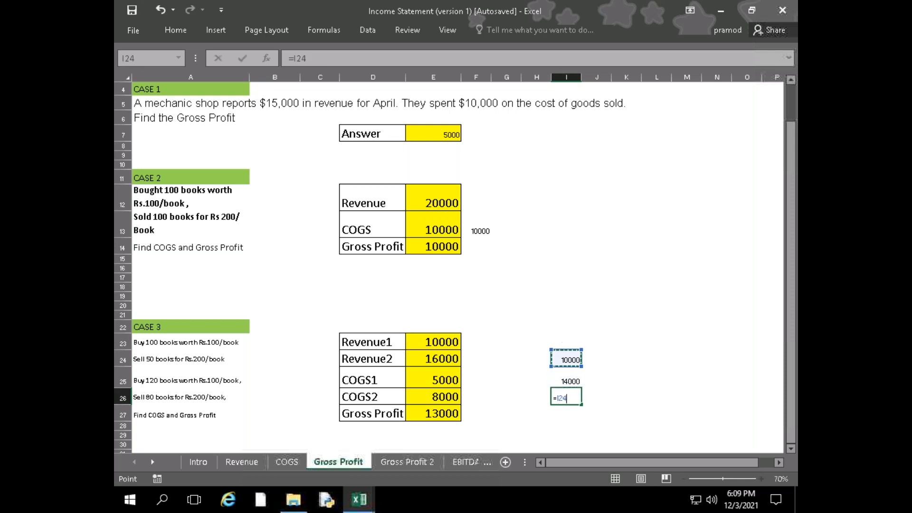
pyautogui.press('Up')
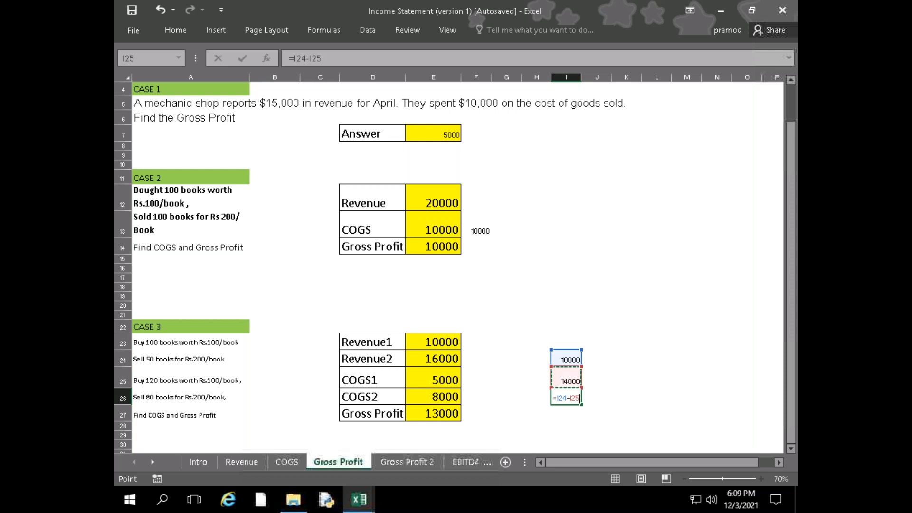
pyautogui.press('Return')
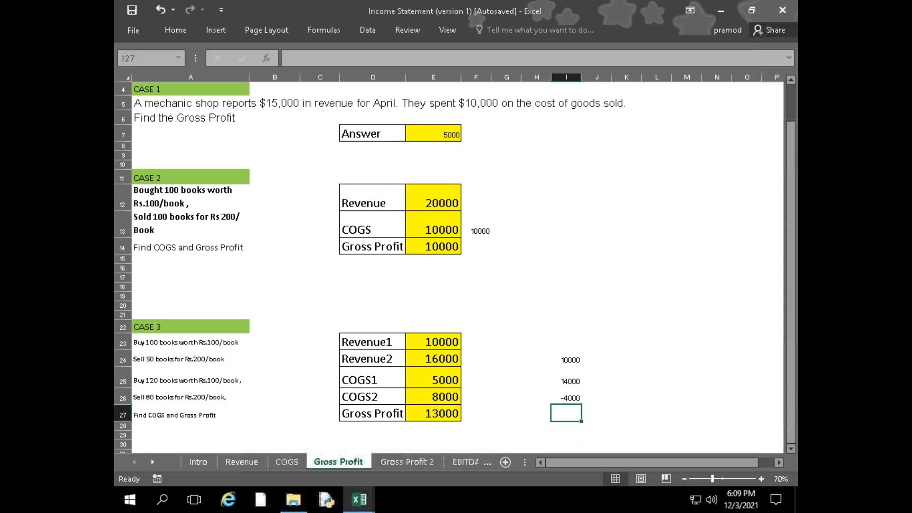
pyautogui.press('Up')
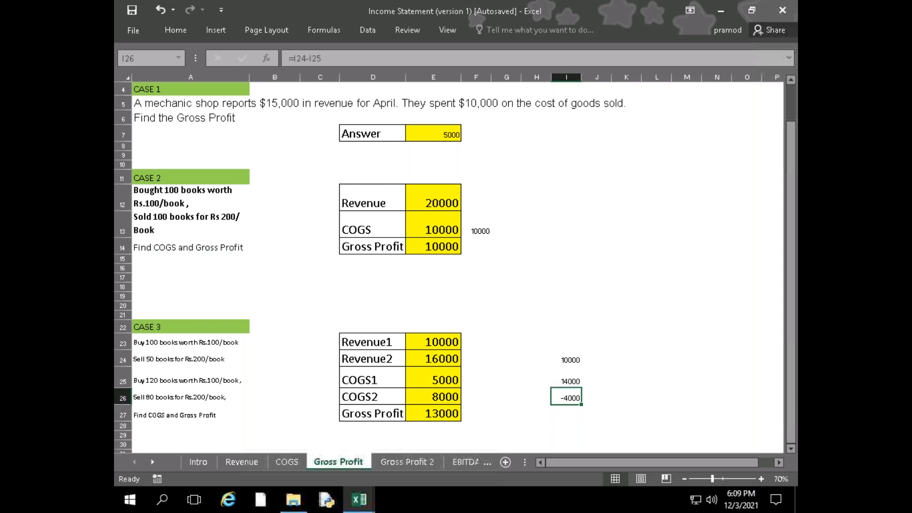
pyautogui.write('=')
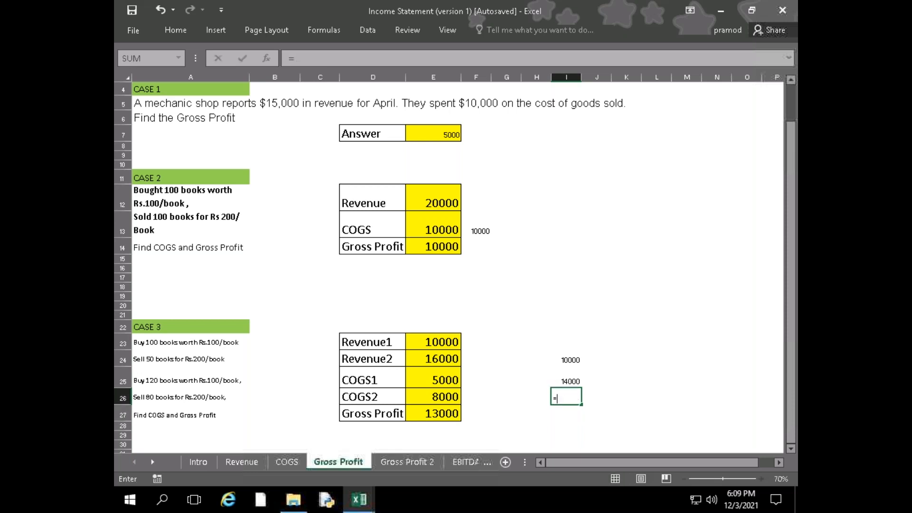
pyautogui.press('Escape')
# - Examine Case 3's COGS2 and gross profit cells and compare the case with the cost of goods sold formula on the COGS sheet
pyautogui.press('Left')
pyautogui.press('Left')
pyautogui.press('Left')
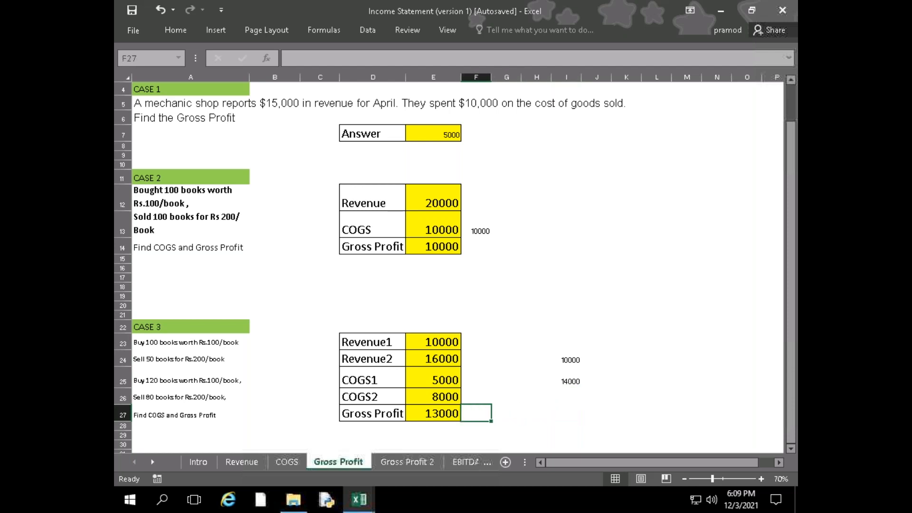
pyautogui.press('Left')
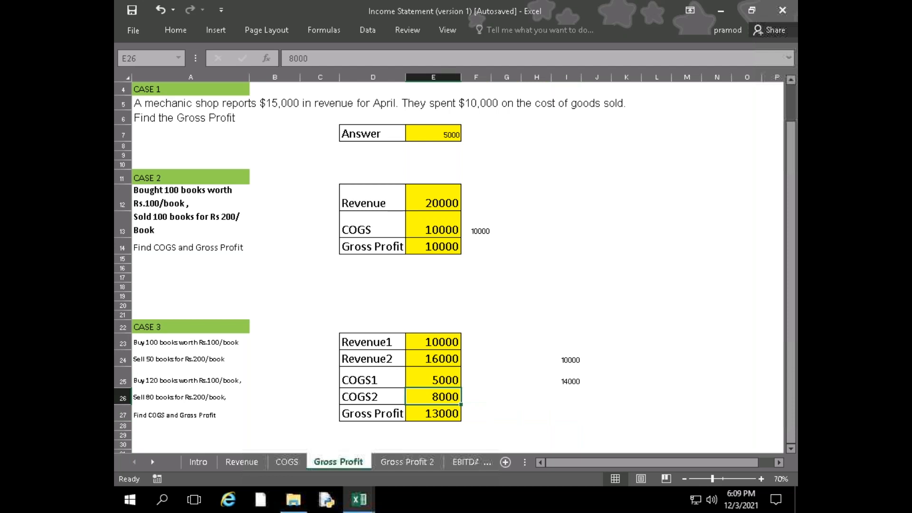
pyautogui.click(433, 413)
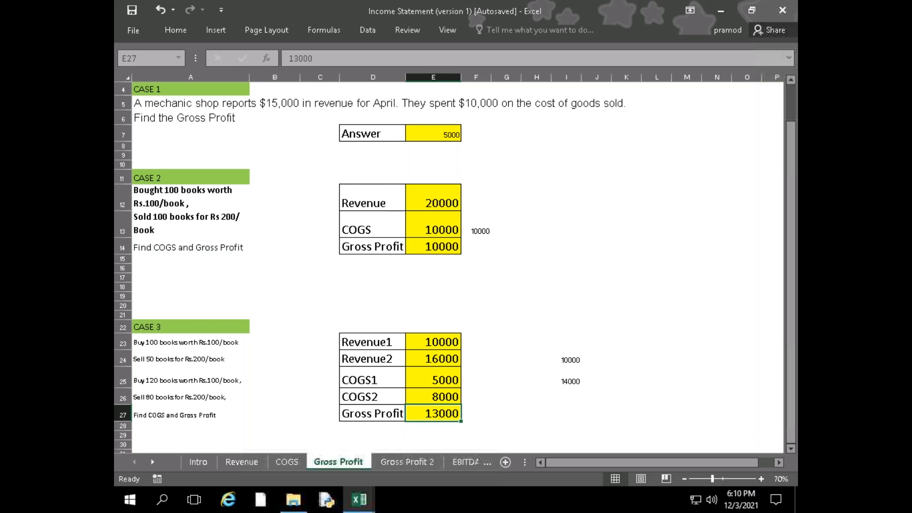
pyautogui.click(285, 467)
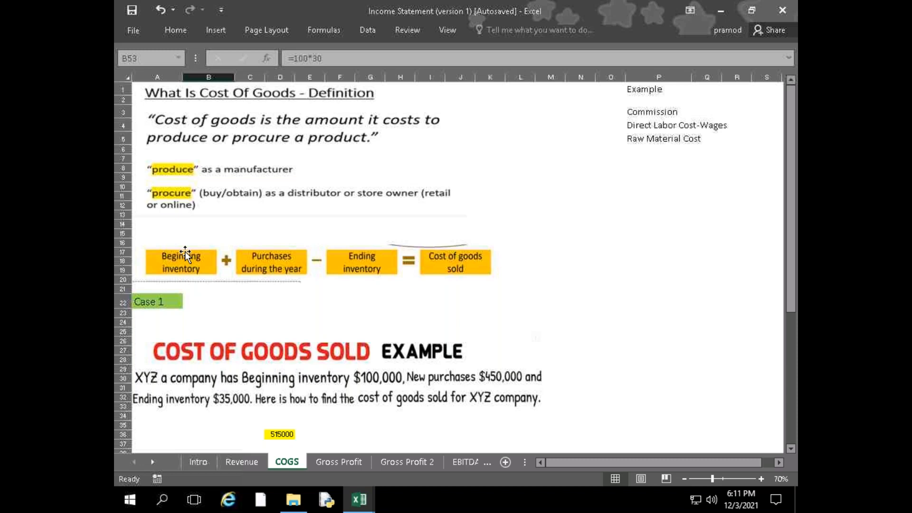
pyautogui.click(339, 462)
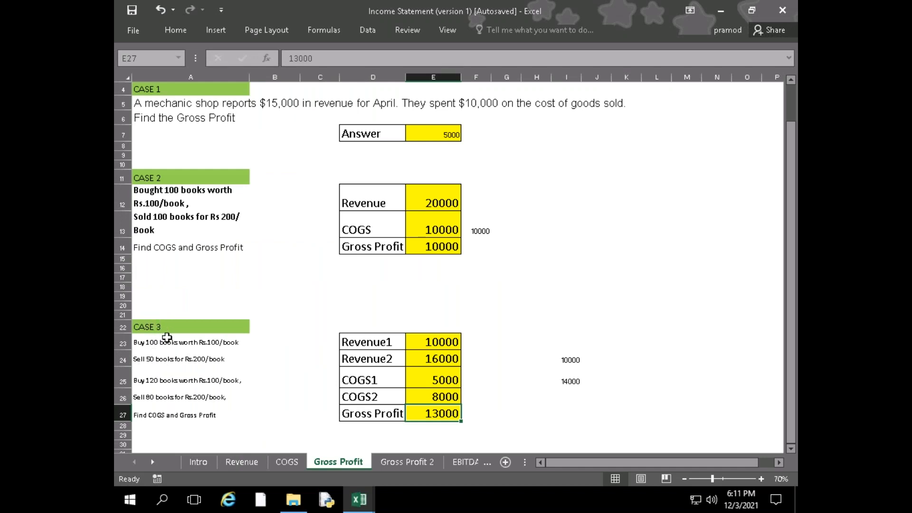
pyautogui.click(286, 462)
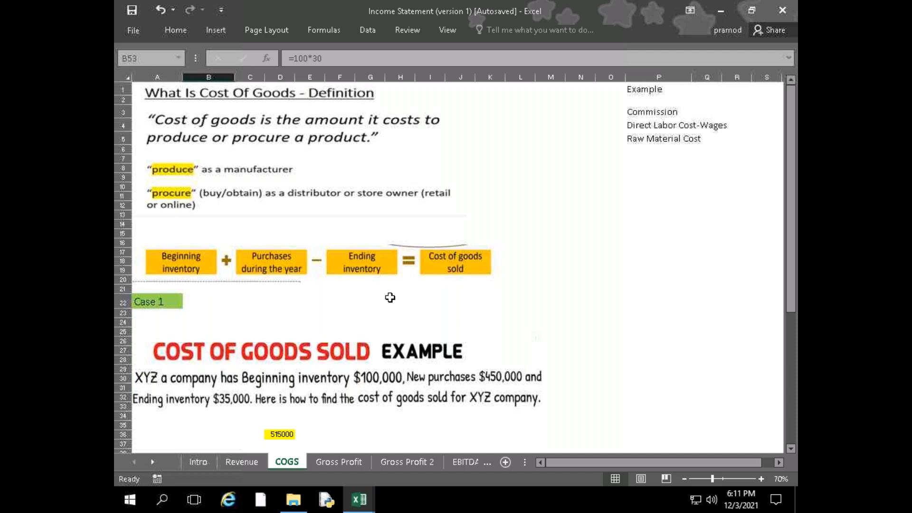
pyautogui.click(335, 460)
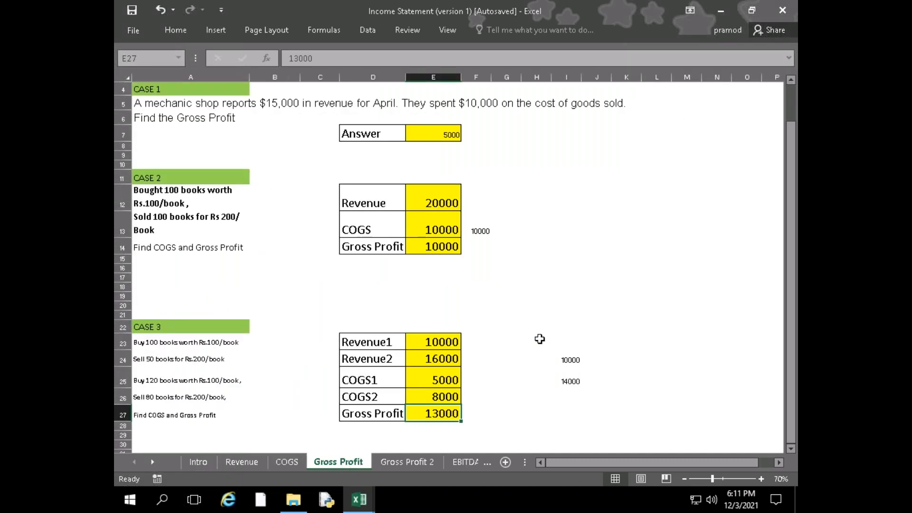
# - Enter 50 in H21, above the Case 3 check calculations on the Gross Profit sheet
pyautogui.click(526, 317)
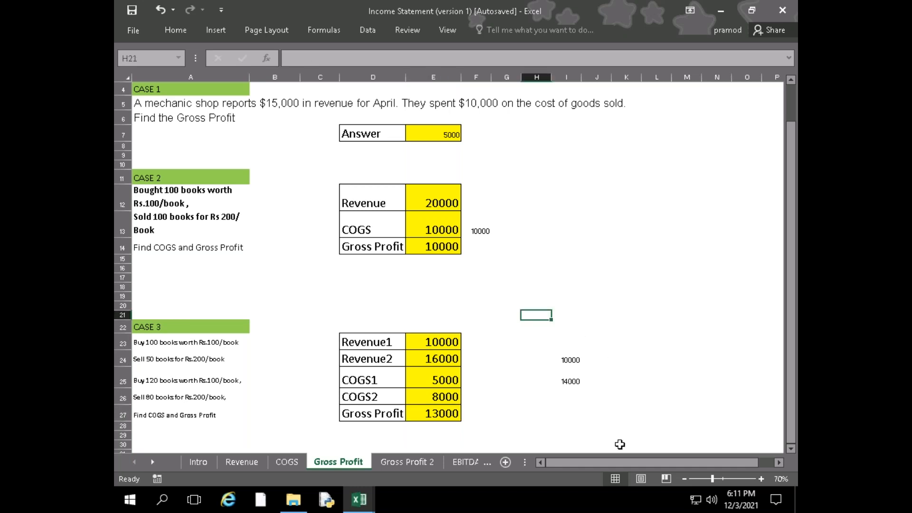
pyautogui.write('50')
pyautogui.press('Return')
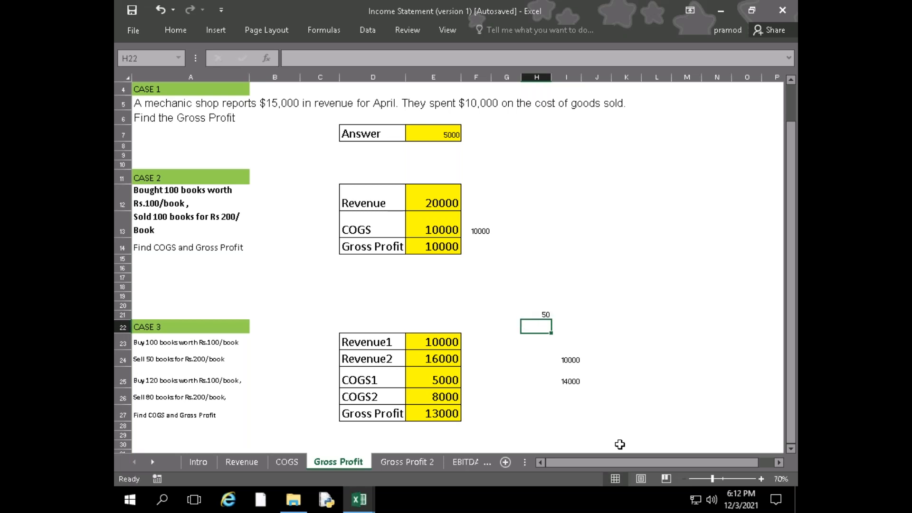
pyautogui.press('Up')
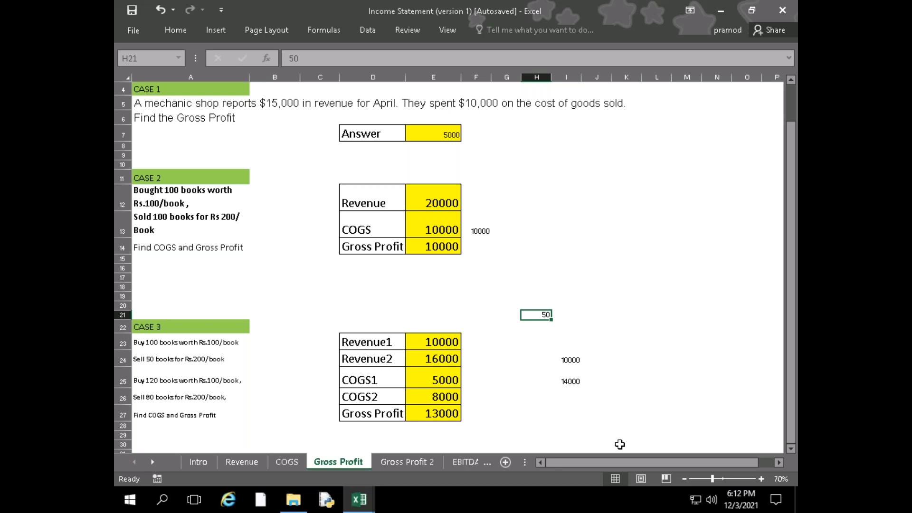
# - Enter 20 in H22, directly below the 50 in the Case 3 check calculations
pyautogui.press('Down')
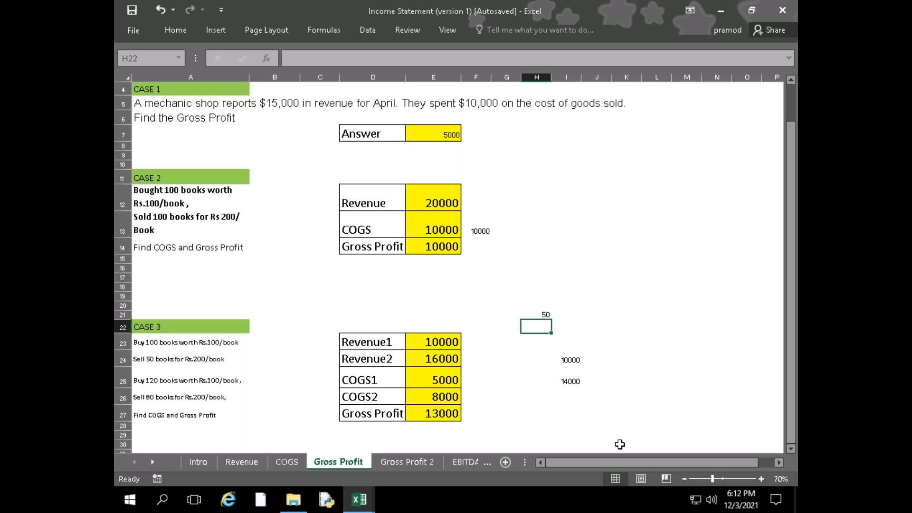
pyautogui.write('20')
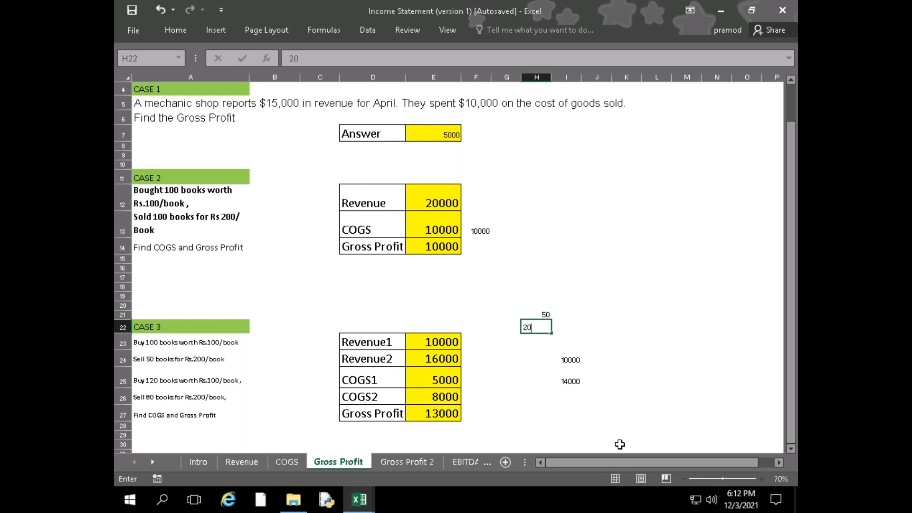
pyautogui.press('Return')
# - Label the two Case 3 check quantities BI in G21 and NP in G22
pyautogui.press('Up')
pyautogui.press('Left')
pyautogui.press('Up')
pyautogui.write('B')
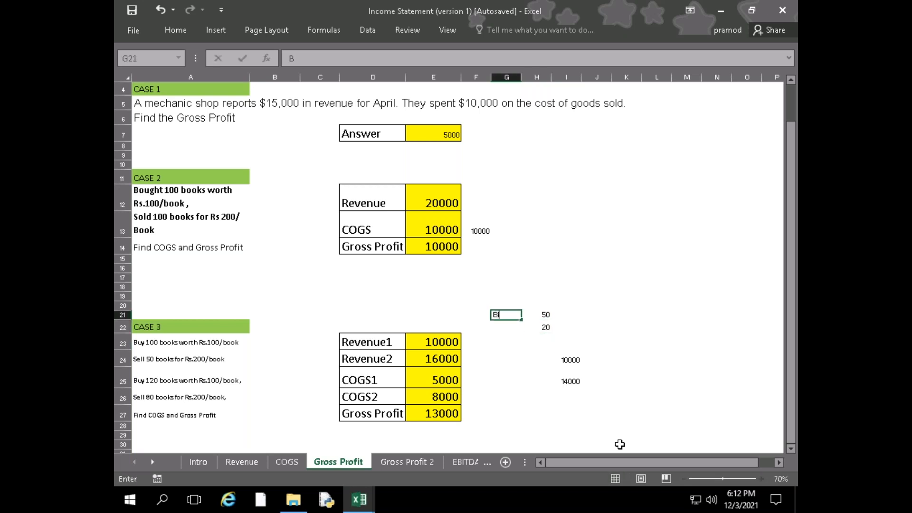
pyautogui.press('Return')
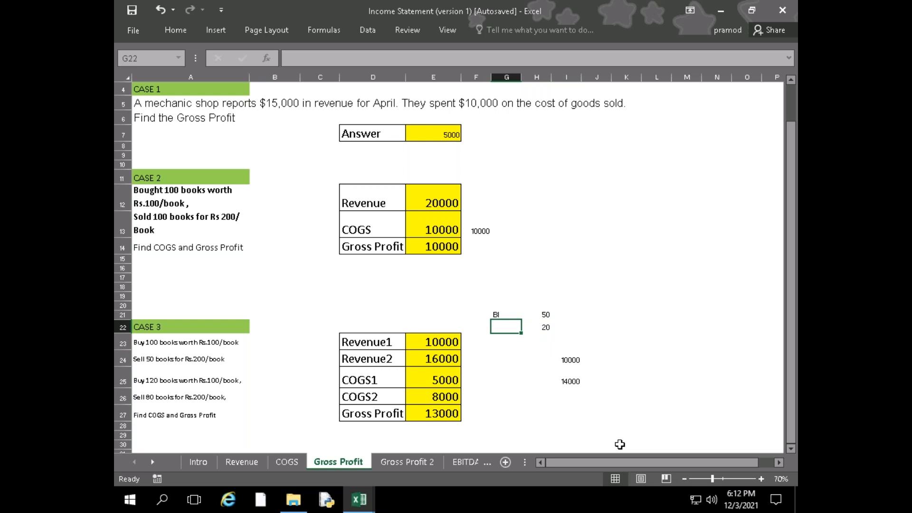
pyautogui.write('N')
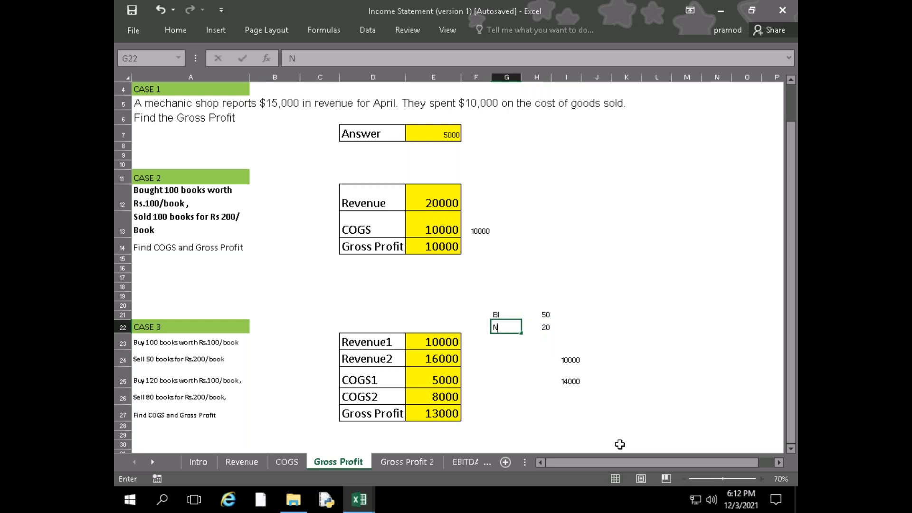
pyautogui.write('P')
pyautogui.press('Return')
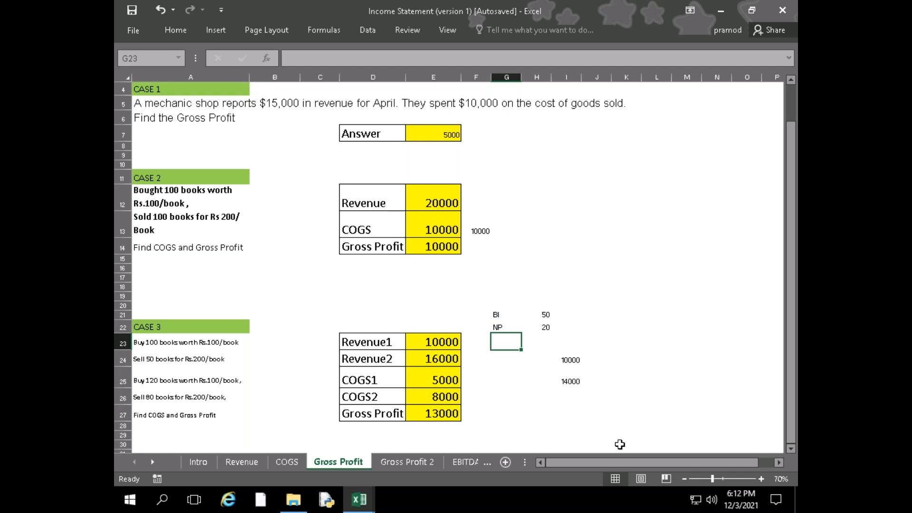
# - Change the BI quantity in H21 to 100
pyautogui.press('Up')
pyautogui.press('Right')
pyautogui.press('Up')
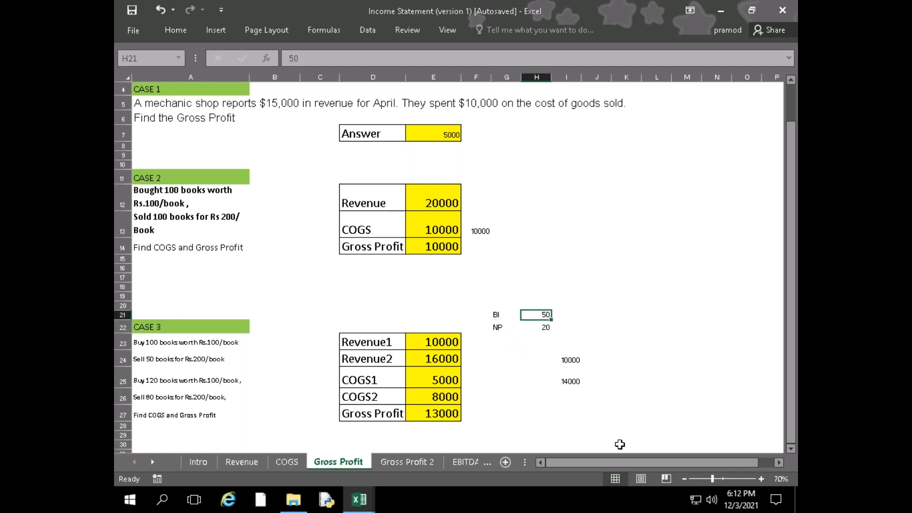
pyautogui.press('Down')
pyautogui.press('Up')
pyautogui.press('Down')
pyautogui.press('Up')
pyautogui.press('Down')
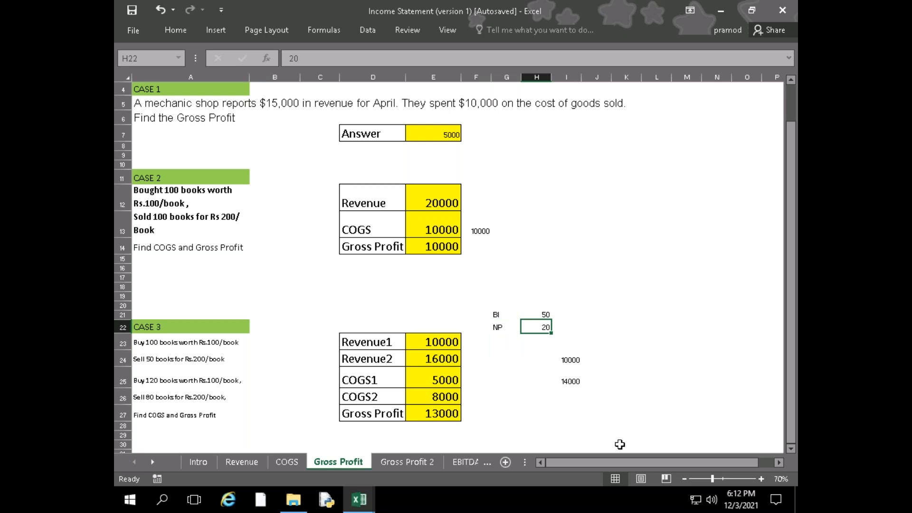
pyautogui.press('Up')
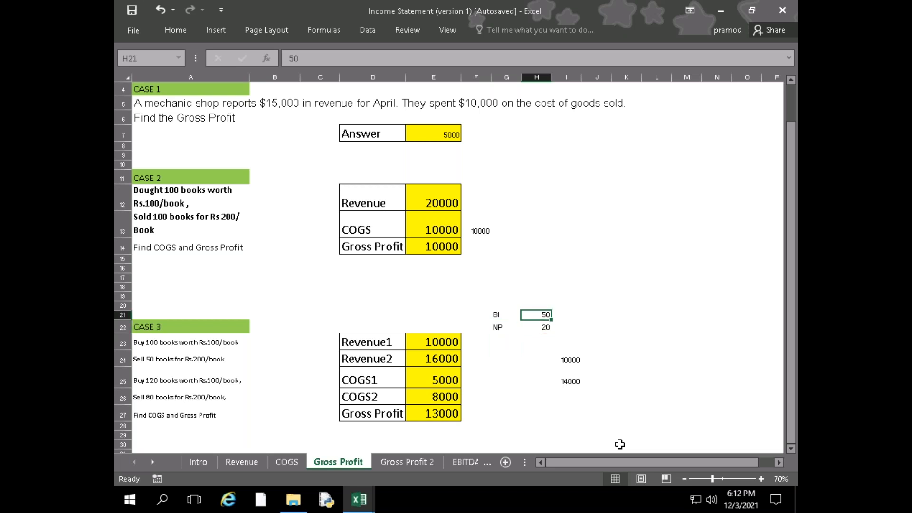
pyautogui.write('100')
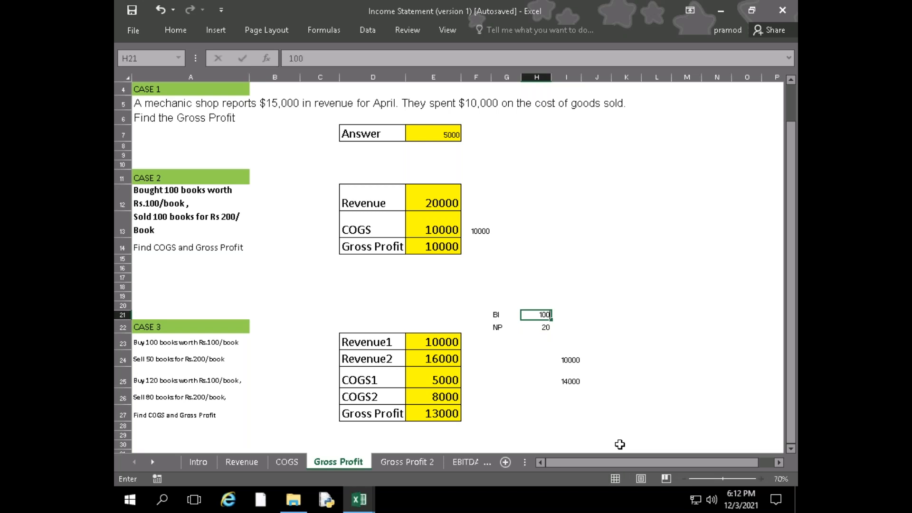
pyautogui.press('Return')
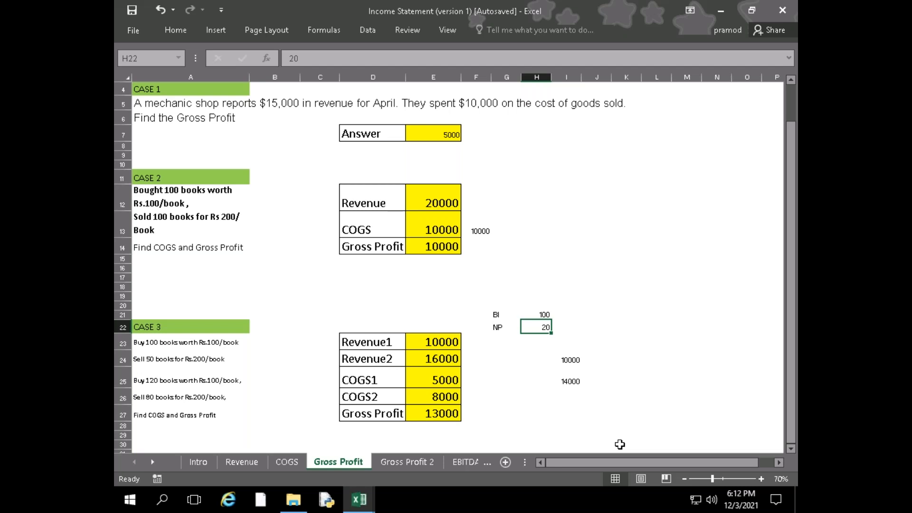
# - Add an EI row below NP, with the label EI in G23 and 50 in H23
pyautogui.press('Down')
pyautogui.press('Up')
pyautogui.press('Down')
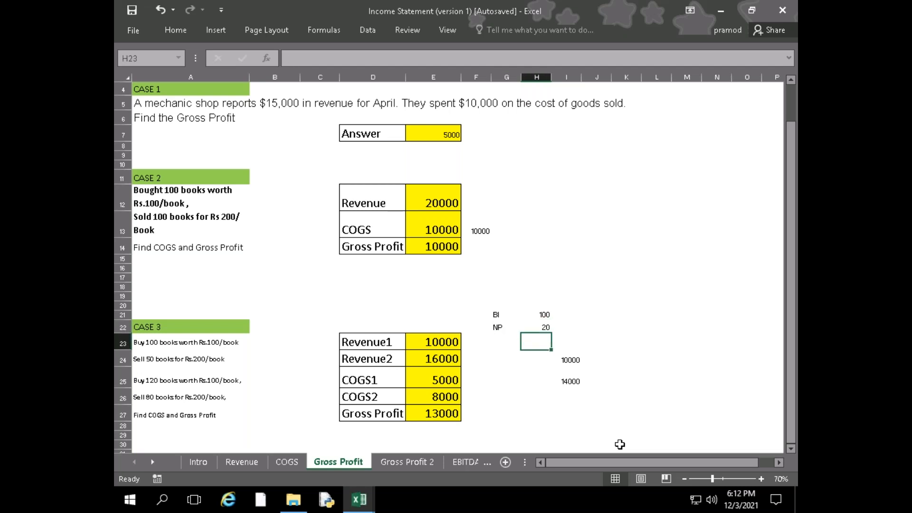
pyautogui.press('Left')
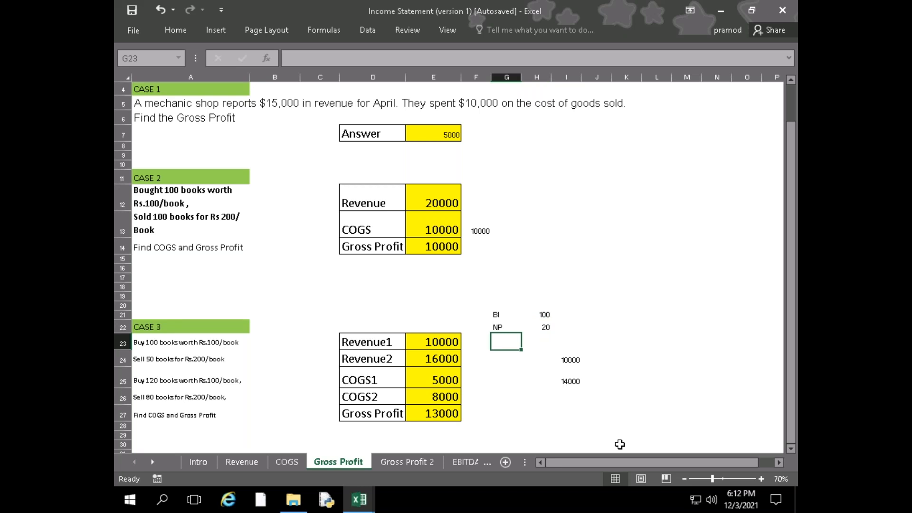
pyautogui.press('Down')
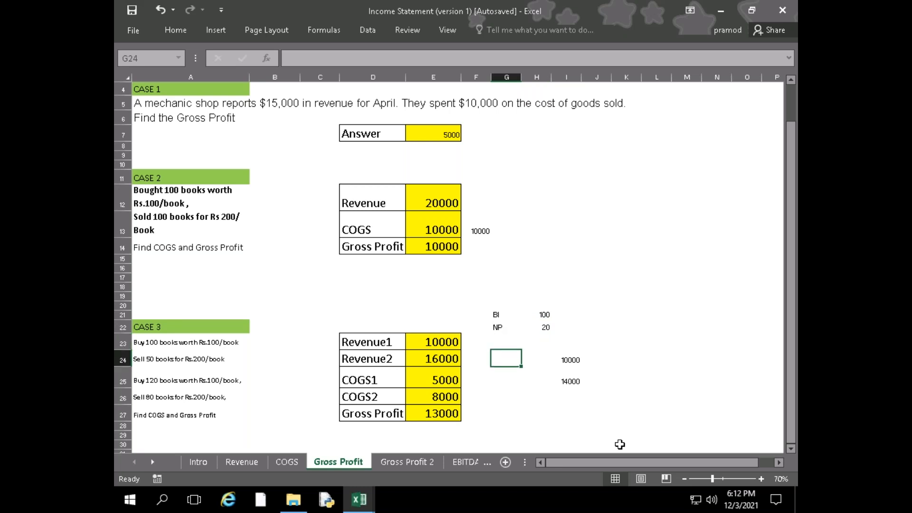
pyautogui.press('Up')
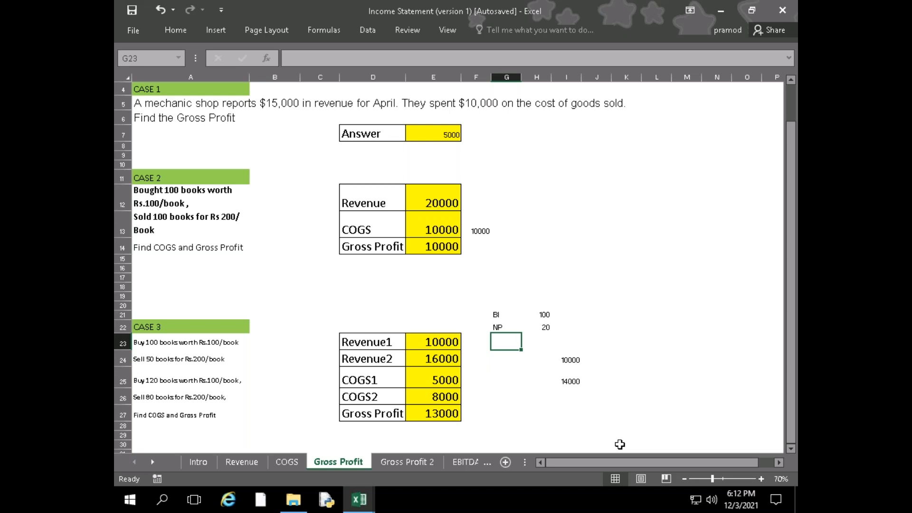
pyautogui.write('ED')
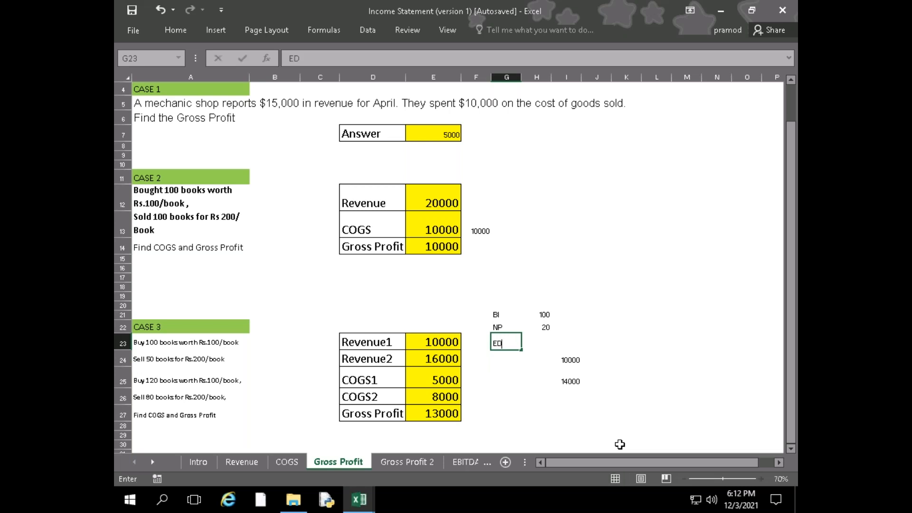
pyautogui.press('Tab')
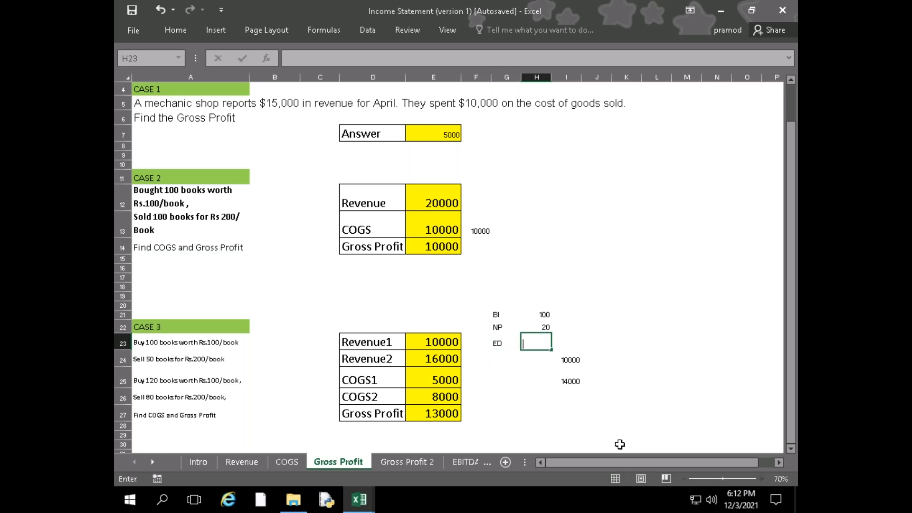
pyautogui.press('Left')
pyautogui.write('EI')
pyautogui.press('Tab')
pyautogui.write('50')
pyautogui.press('Return')
# - Calculate the number of books sold in H24 with the formula =H21+H22-H23
pyautogui.write('=')
pyautogui.press('Up')
pyautogui.press('Up')
pyautogui.press('Up')
pyautogui.write('+')
pyautogui.press('Up')
pyautogui.press('Up')
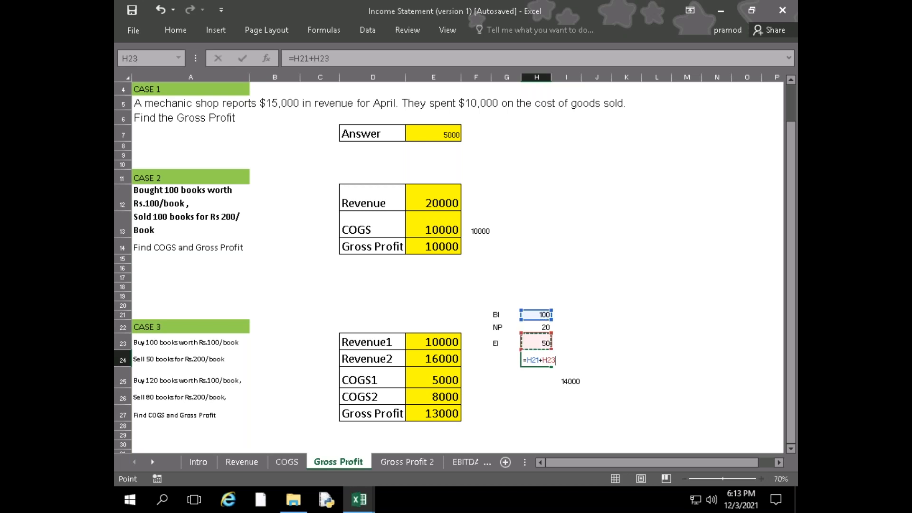
pyautogui.write('-')
pyautogui.press('Up')
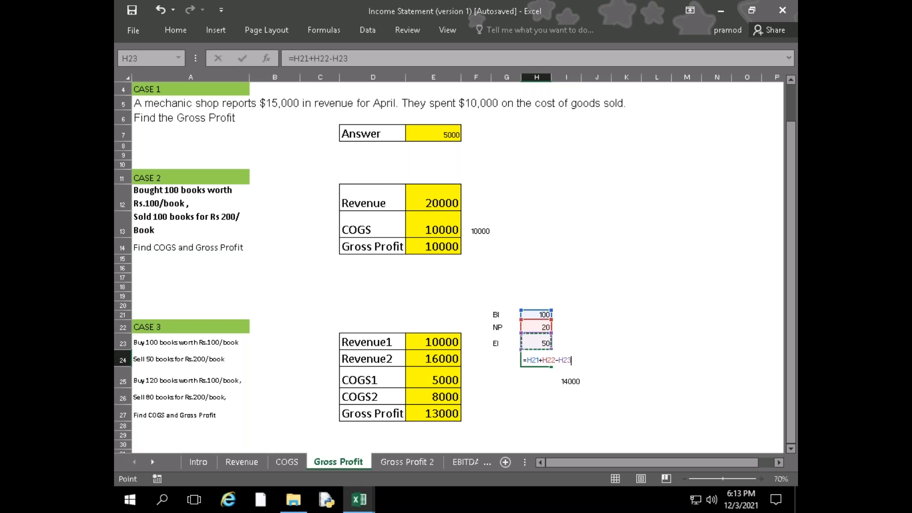
pyautogui.press('Return')
pyautogui.press('Up')
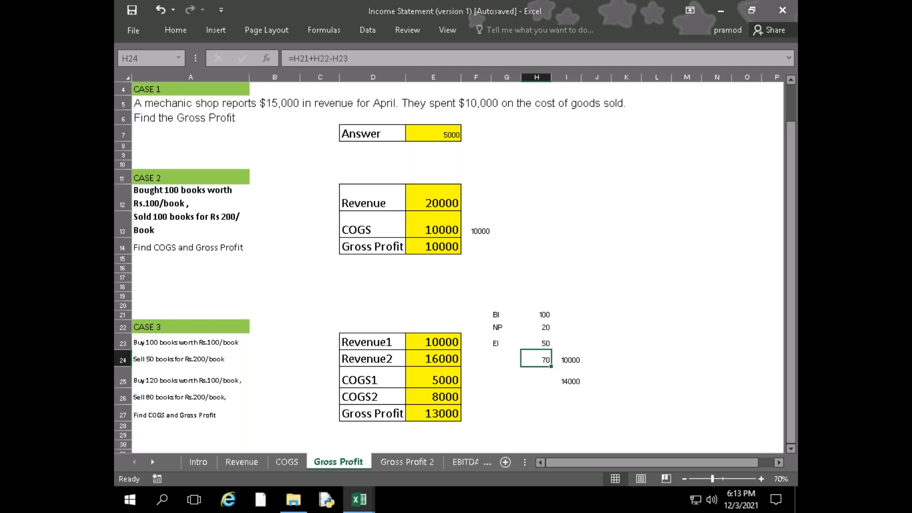
# - Enter 0 in I21, beside the BI quantity
pyautogui.press('Up')
pyautogui.press('Up')
pyautogui.press('Up')
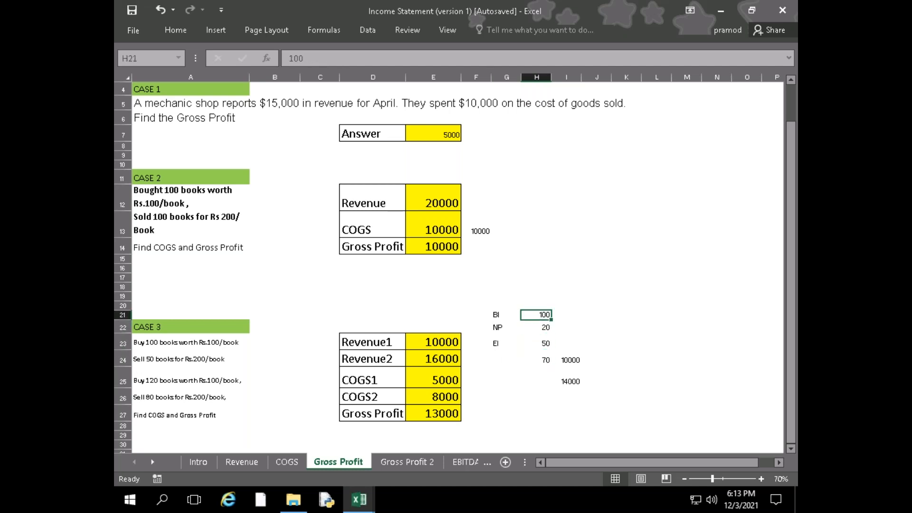
pyautogui.press('Right')
pyautogui.write('0')
pyautogui.press('Down')
pyautogui.press('Down')
pyautogui.press('Down')
pyautogui.press('Down')
pyautogui.press('Up')
pyautogui.press('Up')
pyautogui.press('Up')
pyautogui.press('Up')
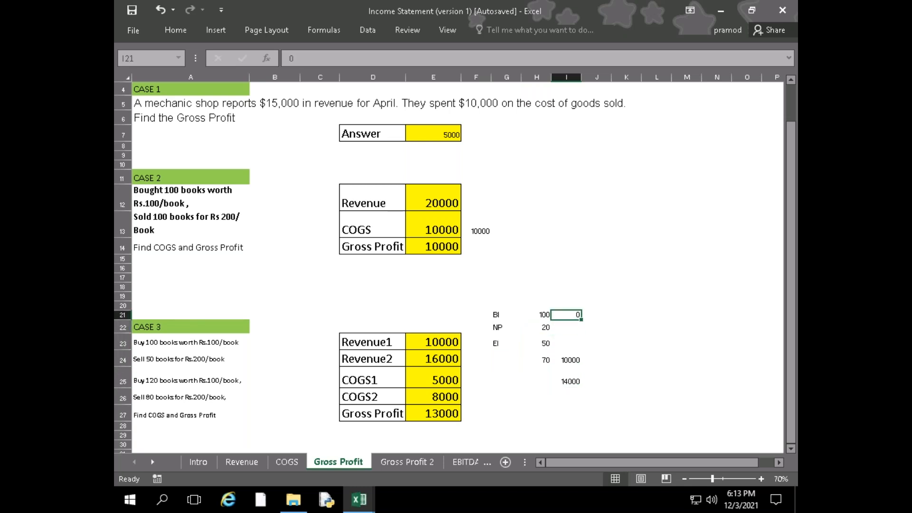
# - Clear the earlier Case 3 check amounts in I24 and I25
pyautogui.press('Down')
pyautogui.press('Down')
pyautogui.press('Down')
pyautogui.press('Delete')
pyautogui.press('Down')
pyautogui.press('Up')
pyautogui.press('Down')
pyautogui.press('Delete')
# - Calculate the BI amount in I21 with the formula =H21*100
pyautogui.press('Up')
pyautogui.press('Up')
pyautogui.press('Up')
pyautogui.press('Up')
pyautogui.write('=')
pyautogui.press('Left')
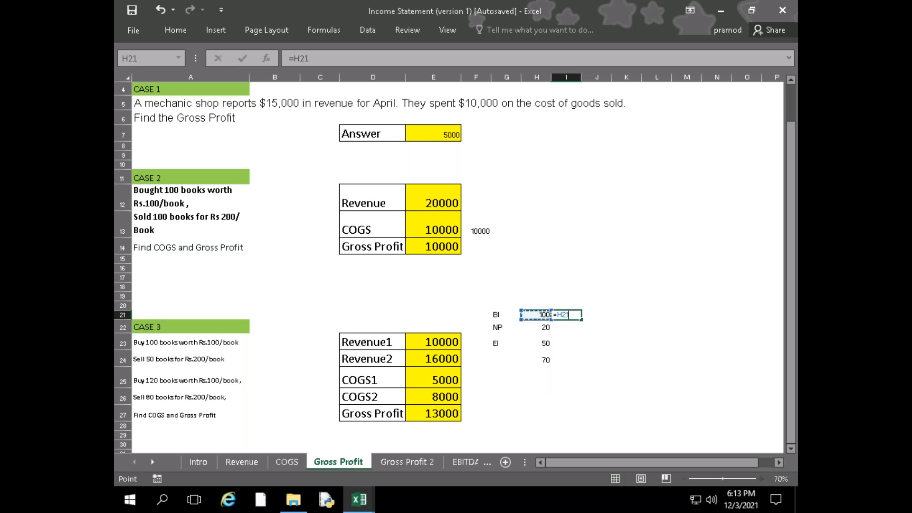
pyautogui.write('*100')
pyautogui.press('Return')
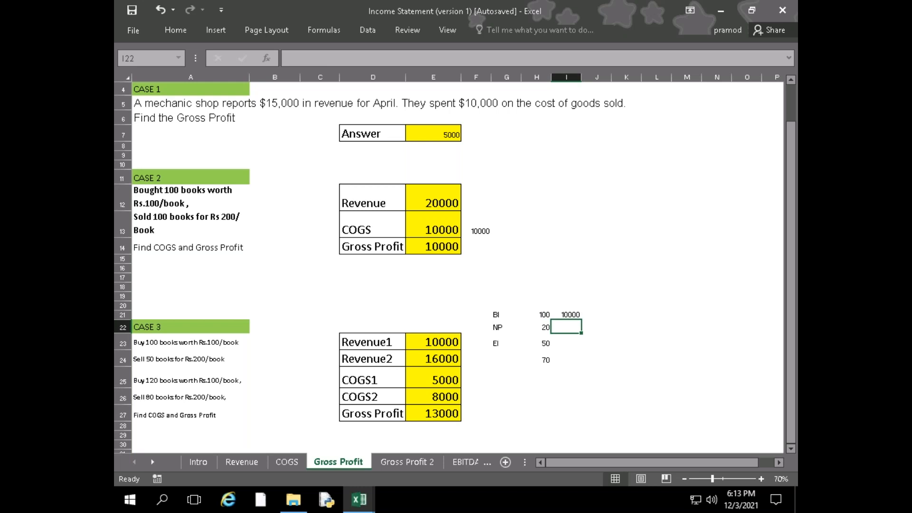
# - Calculate the NP and EI amounts with =H22*100 in I22 and =H23*100 in I23
pyautogui.write('=')
pyautogui.press('Left')
pyautogui.write('*100')
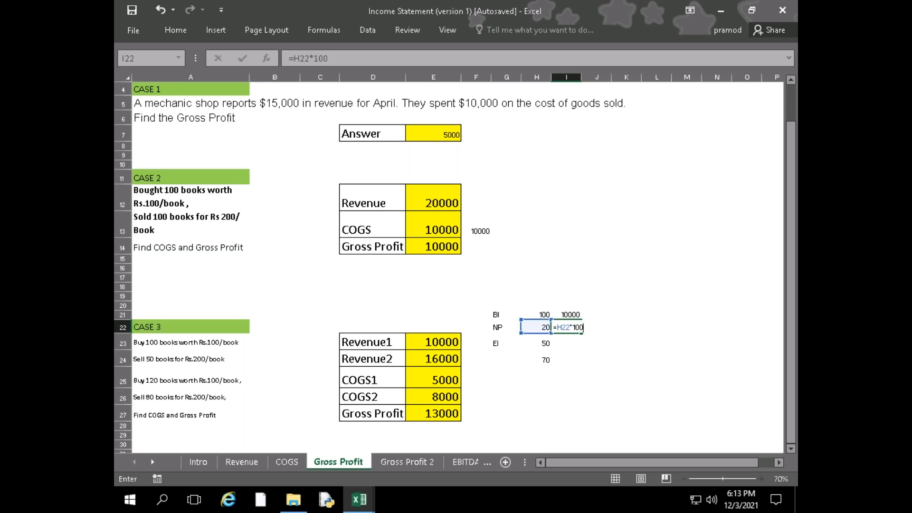
pyautogui.press('Return')
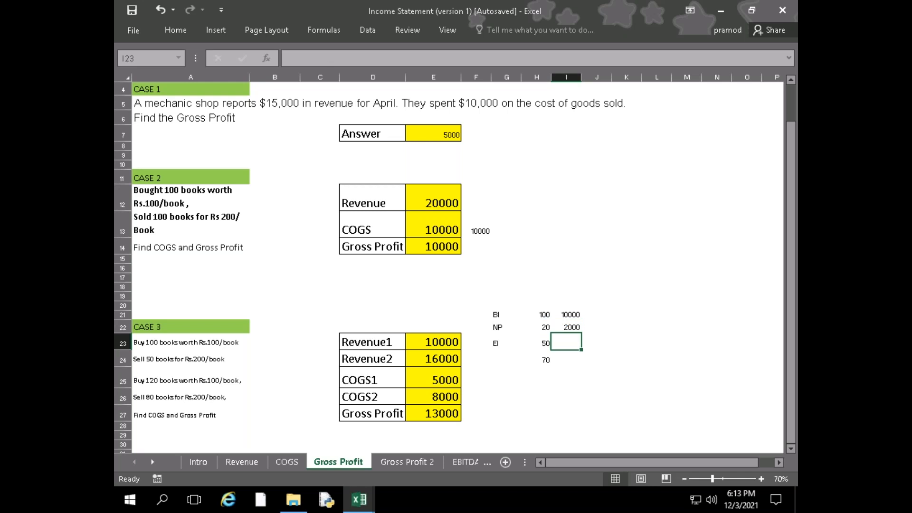
pyautogui.write('=')
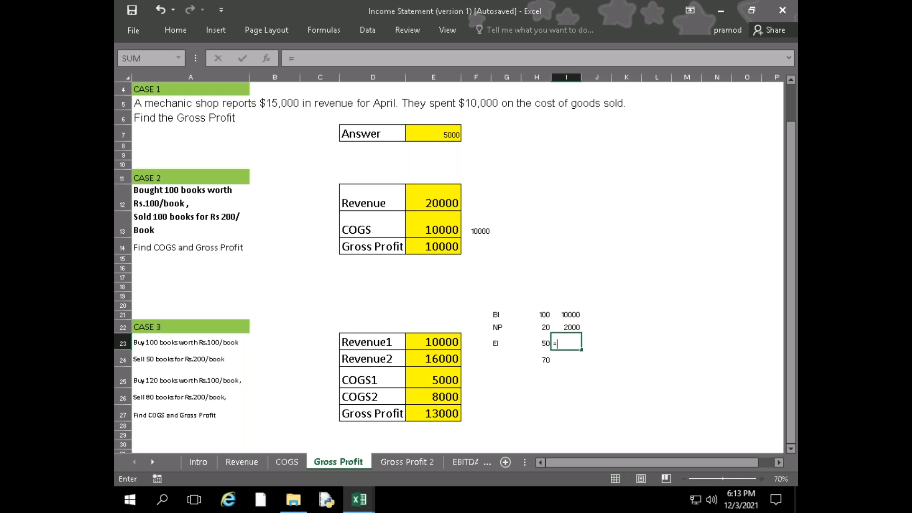
pyautogui.press('Left')
pyautogui.write('*100')
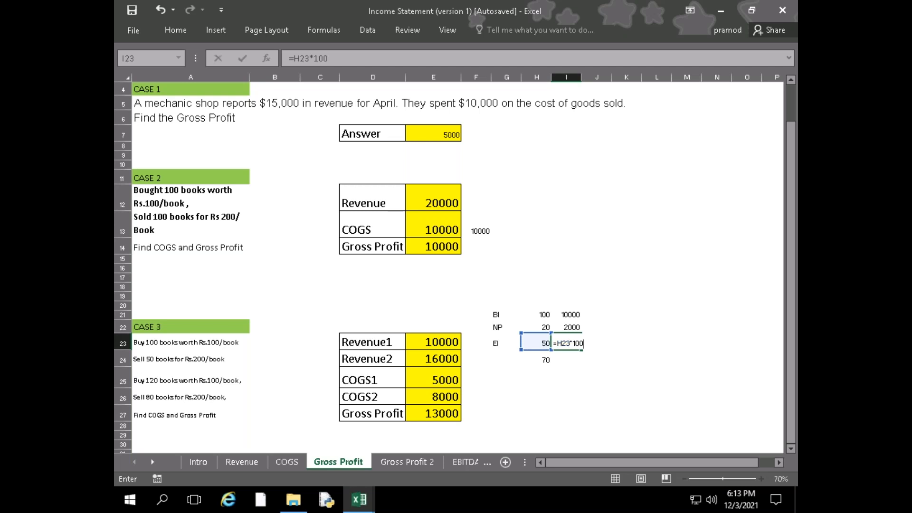
pyautogui.press('Return')
# - Calculate the cost of goods sold amount in I24 with the formula =I21+I22-I23
pyautogui.write('=')
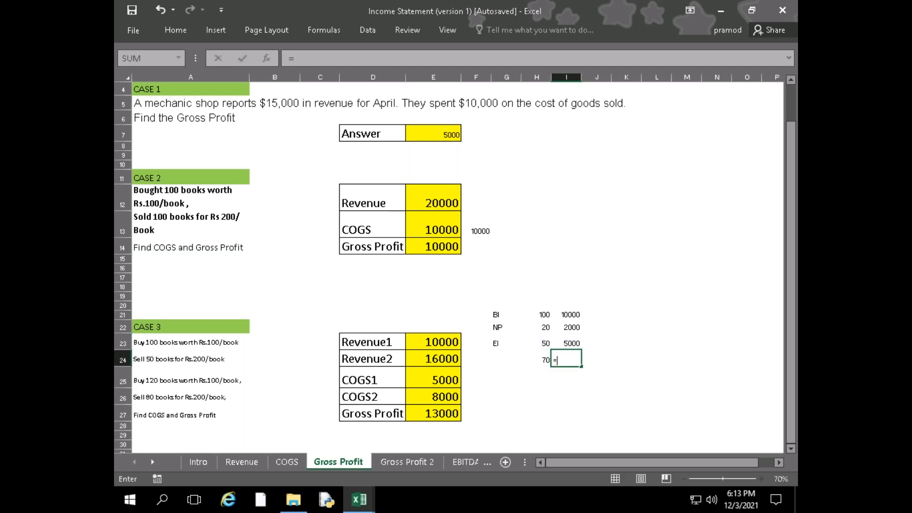
pyautogui.press('Up')
pyautogui.press('Up')
pyautogui.press('Up')
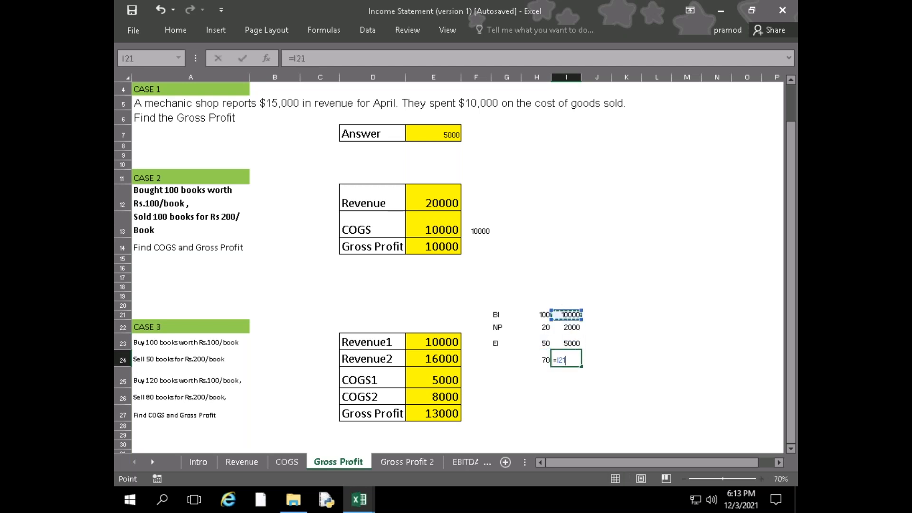
pyautogui.write('-')
pyautogui.press('BackSpace')
pyautogui.write('+')
pyautogui.press('Up')
pyautogui.press('Up')
pyautogui.write('-')
pyautogui.press('Up')
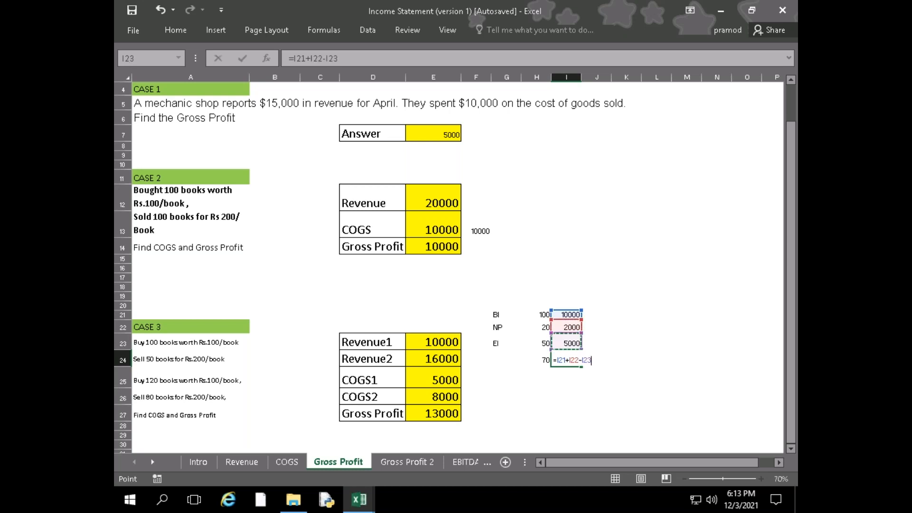
pyautogui.press('Return')
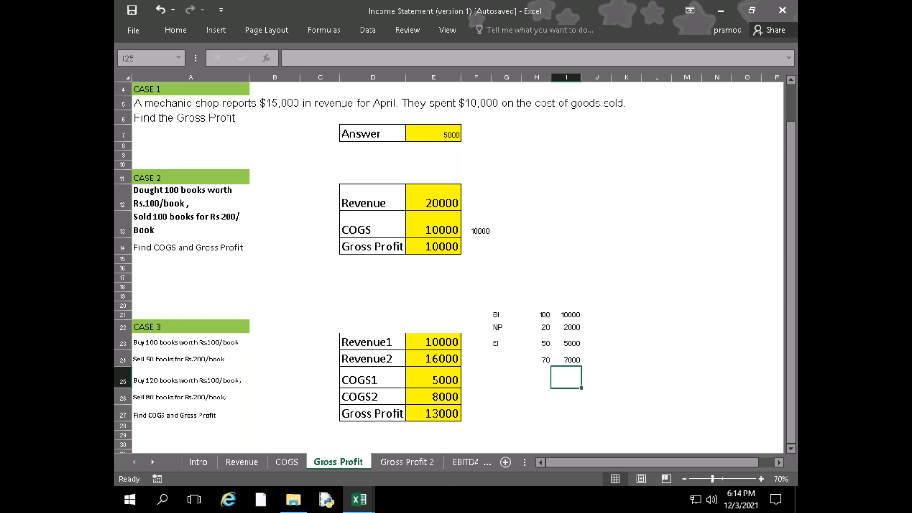
# - Label the result row of the Case 3 check COGS in G24
pyautogui.press('Left')
pyautogui.press('Up')
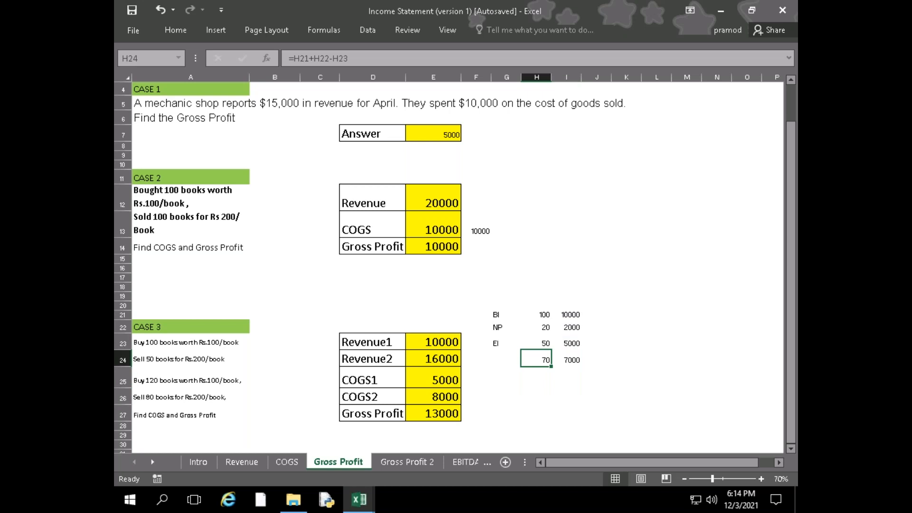
pyautogui.press('Left')
pyautogui.write('COGS')
pyautogui.press('Return')
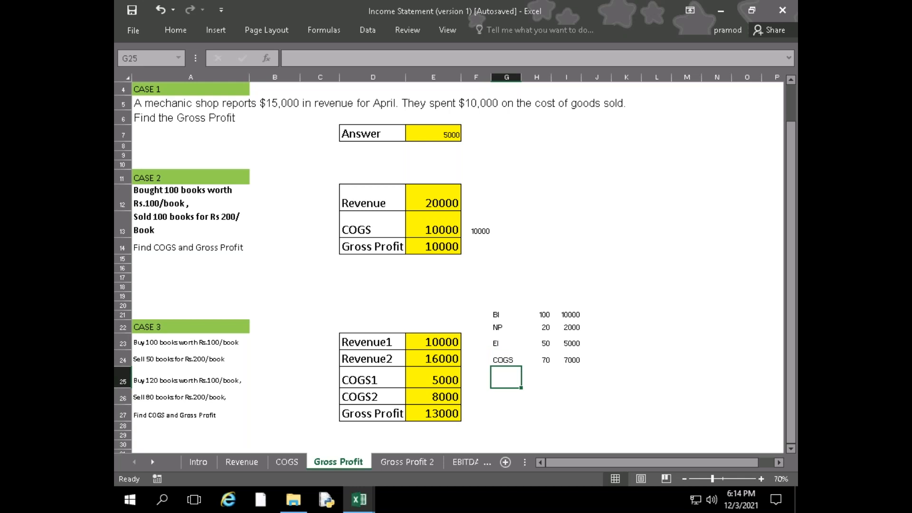
pyautogui.press('Right')
pyautogui.press('Up')
pyautogui.press('Up')
pyautogui.press('Up')
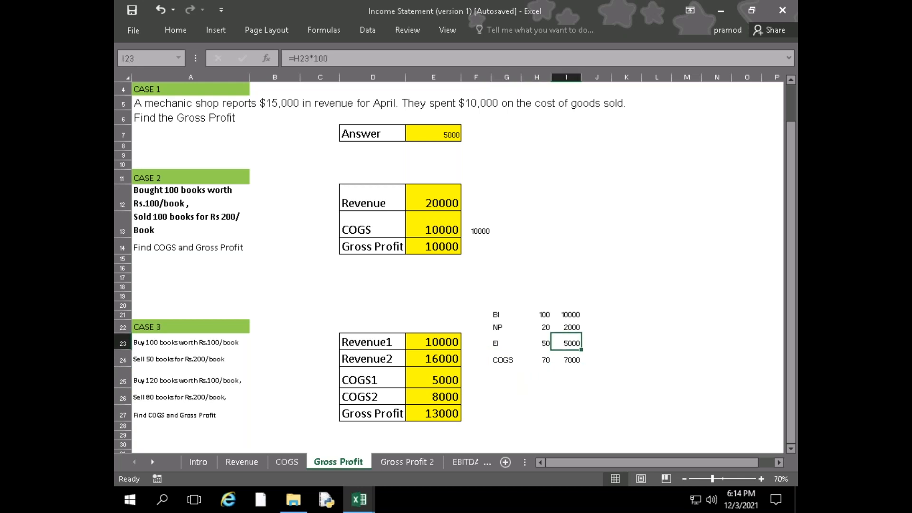
# - Head the quantity column Stock in H20 and the amount column Values in I20 of the Case 3 check
pyautogui.press('Up')
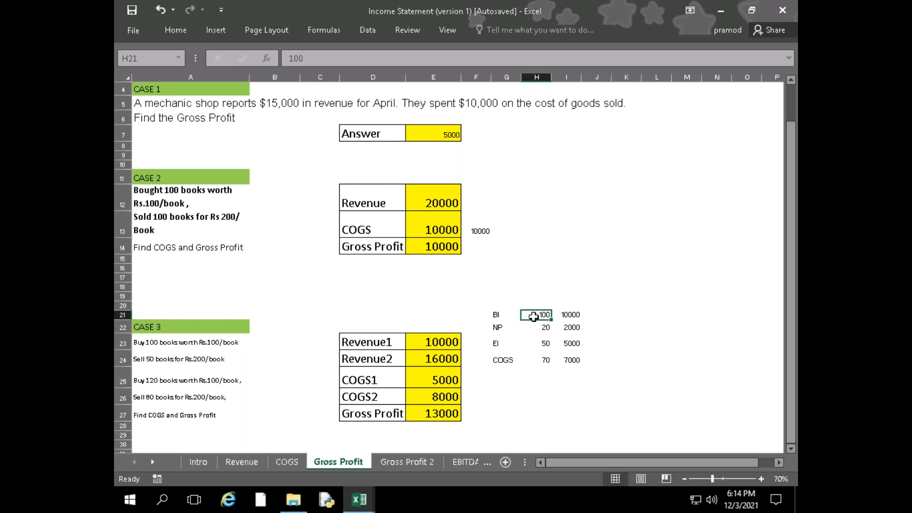
pyautogui.press('Up')
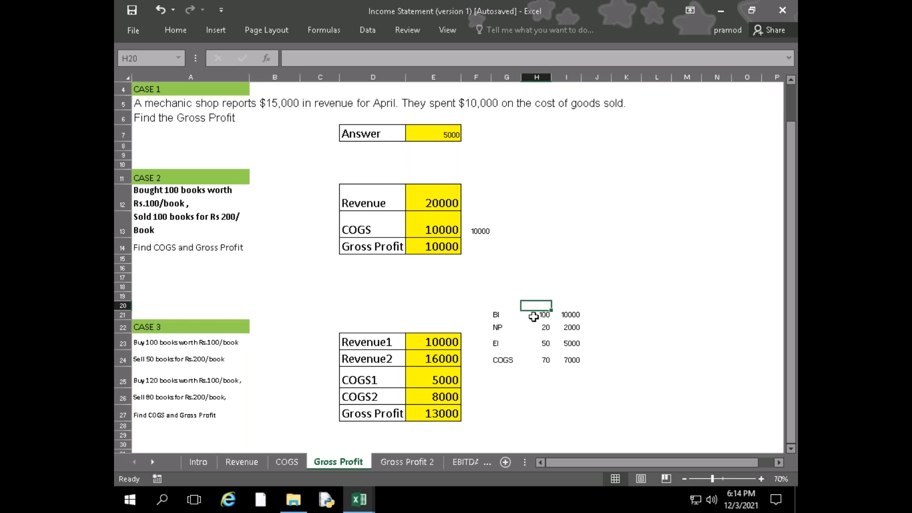
pyautogui.write('Stoc')
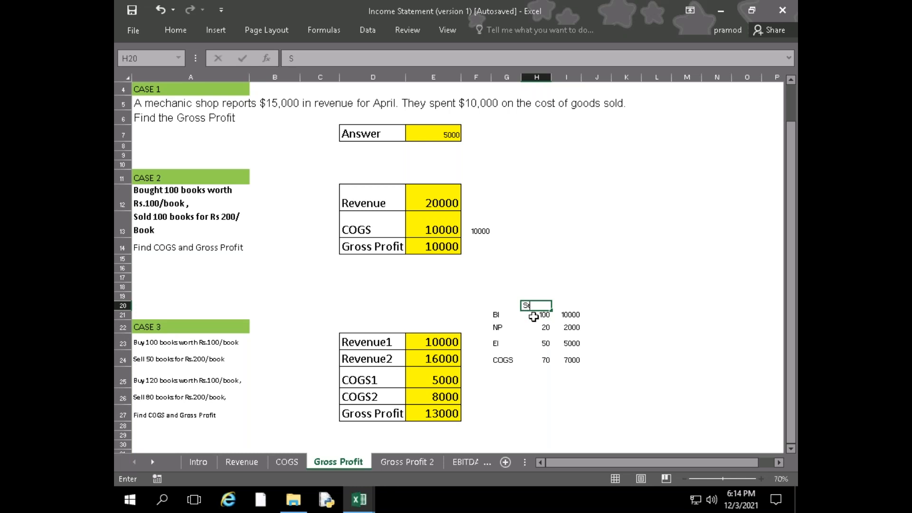
pyautogui.write('k')
pyautogui.press('Tab')
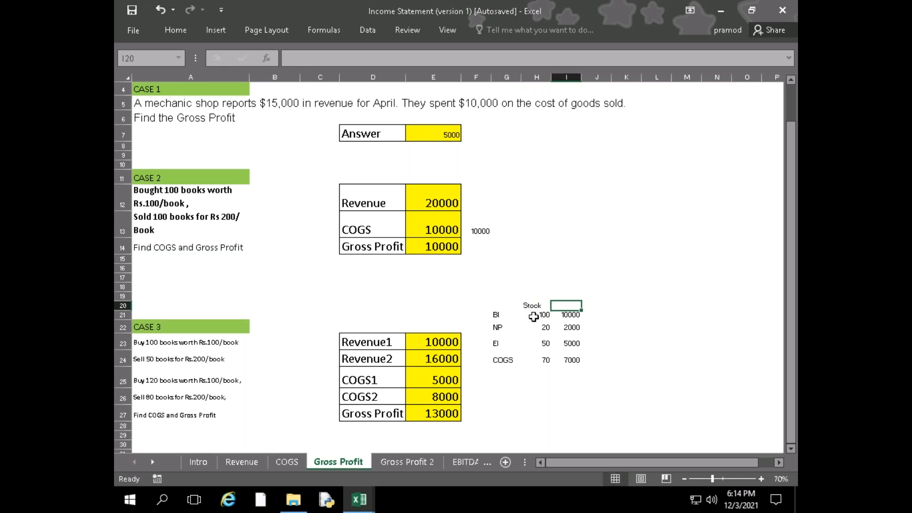
pyautogui.write('Values')
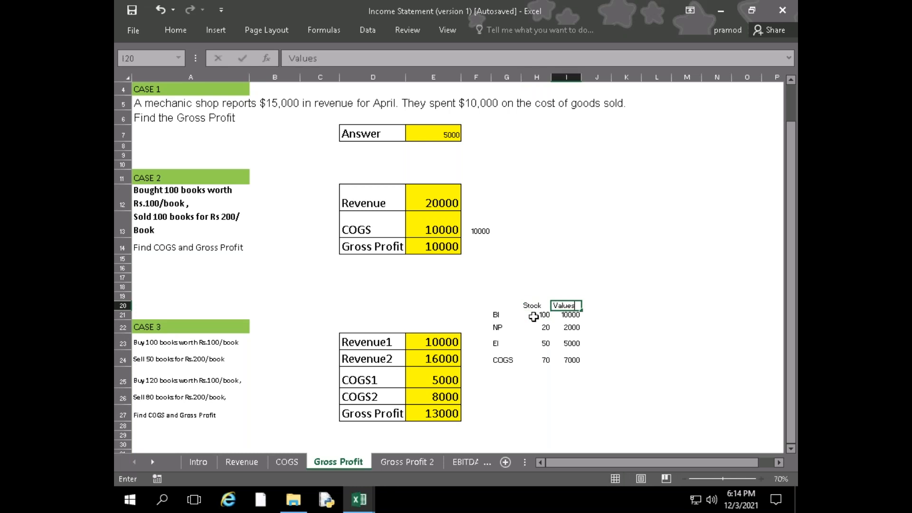
pyautogui.click(533, 317)
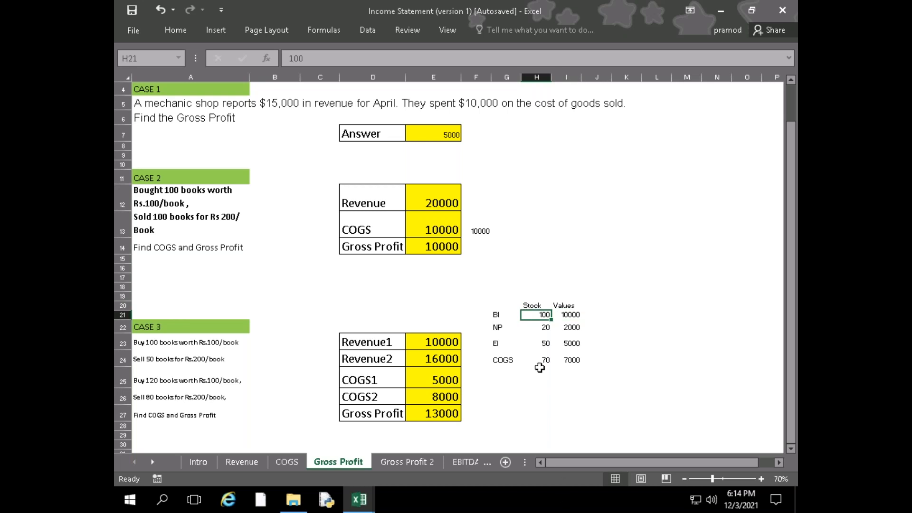
# - Review the NP and EI stock quantities against the Case 3 line about selling 50 books
pyautogui.click(545, 326)
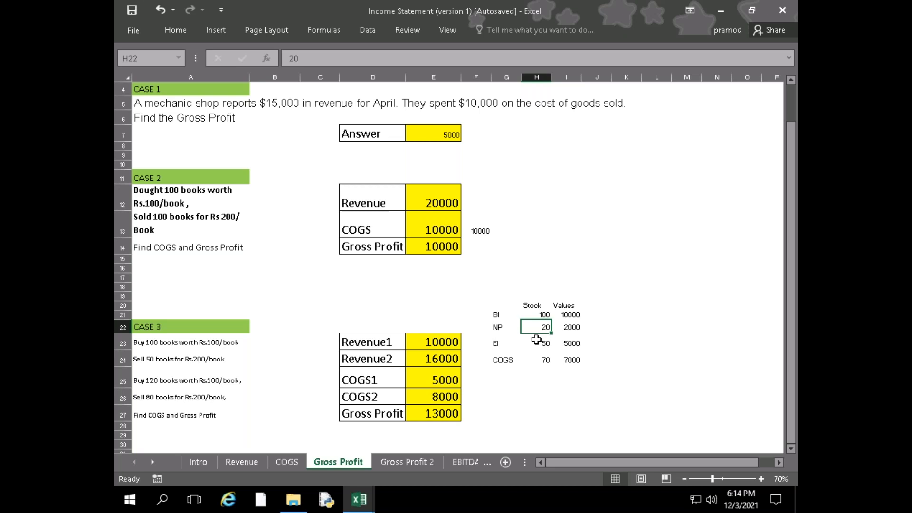
pyautogui.click(537, 343)
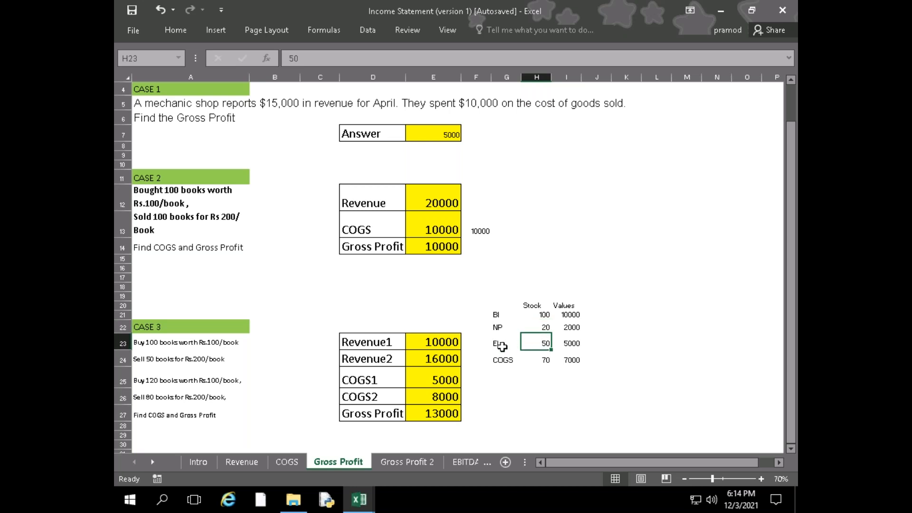
pyautogui.doubleClick(536, 343)
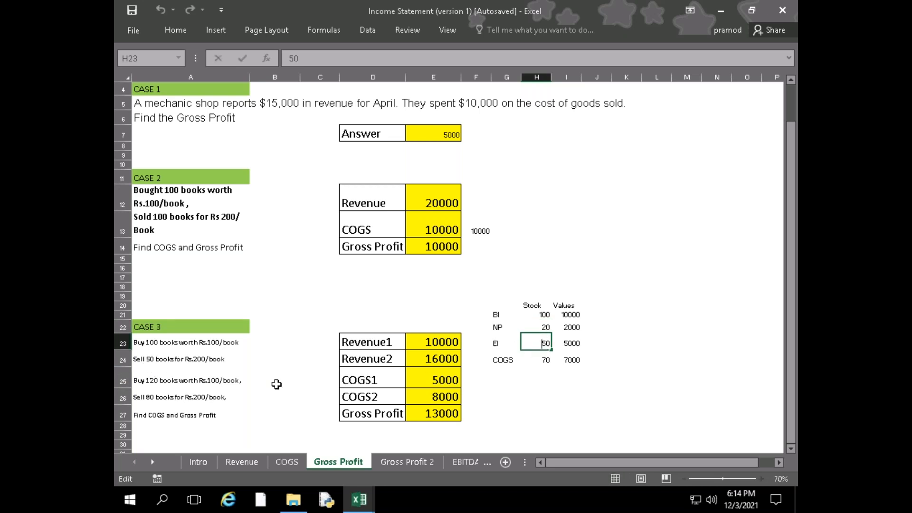
pyautogui.press('Return')
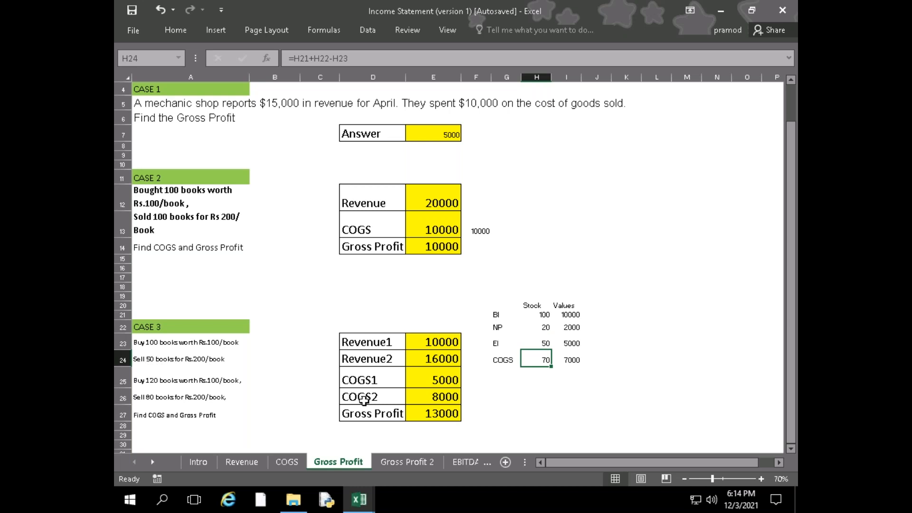
pyautogui.click(531, 343)
pyautogui.click(147, 360)
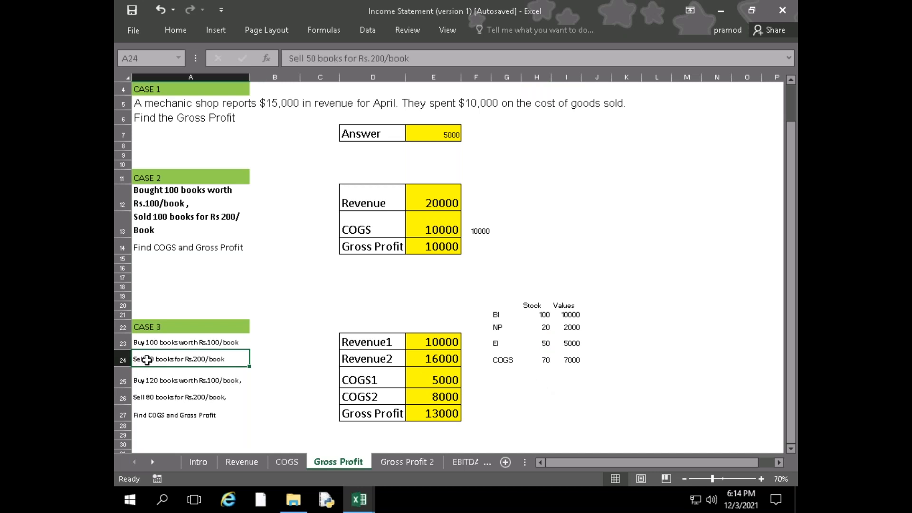
# - Replace the EI stock quantity in H23 with the formula =100-50
pyautogui.doubleClick(542, 343)
pyautogui.press('End')
pyautogui.press('BackSpace')
pyautogui.press('BackSpace')
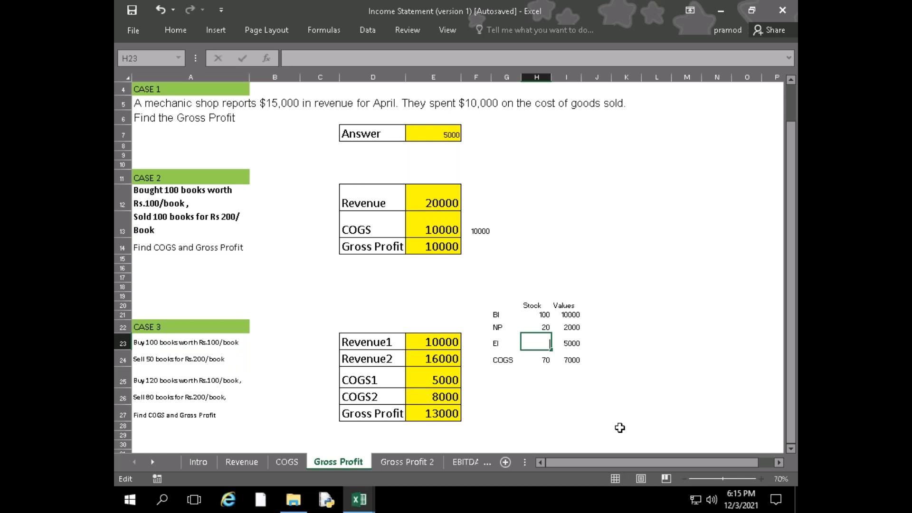
pyautogui.write('=100-050')
pyautogui.press('BackSpace')
pyautogui.press('BackSpace')
pyautogui.press('BackSpace')
pyautogui.write('50')
pyautogui.press('Return')
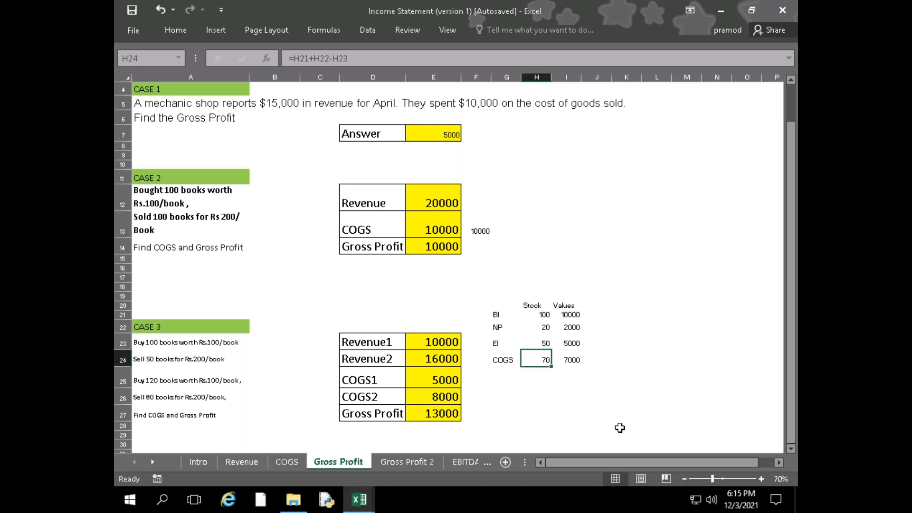
pyautogui.press('Up')
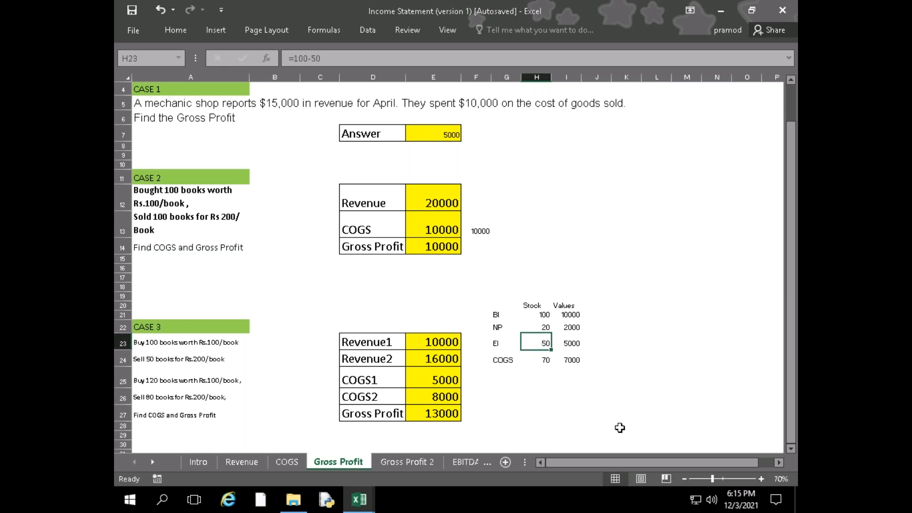
# - Re-enter the COGS stock formula =H21+H22-H23 in H24
pyautogui.press('Down')
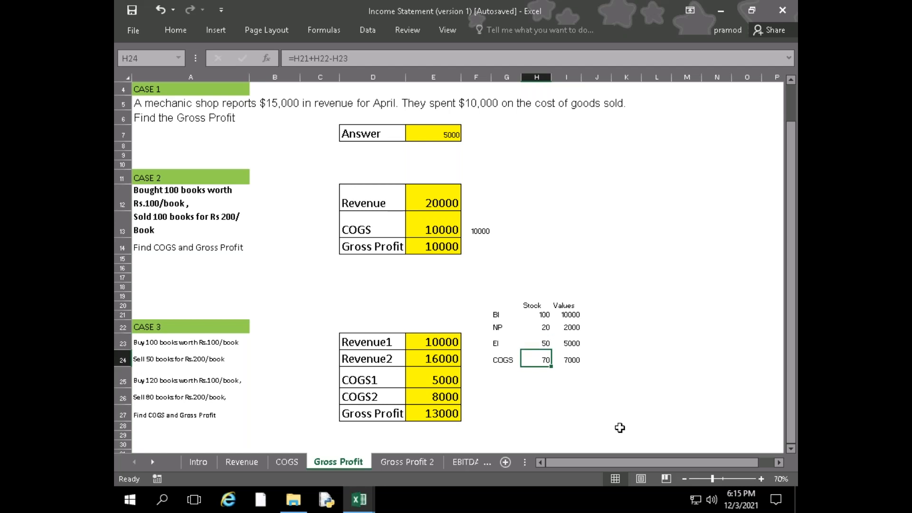
pyautogui.write('=')
pyautogui.press('Up')
pyautogui.press('Up')
pyautogui.press('Up')
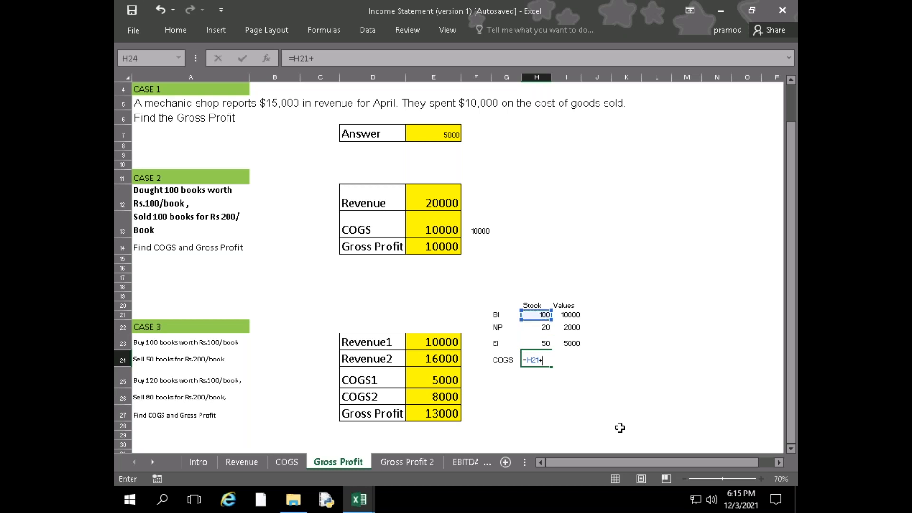
pyautogui.write('+')
pyautogui.press('Up')
pyautogui.press('Up')
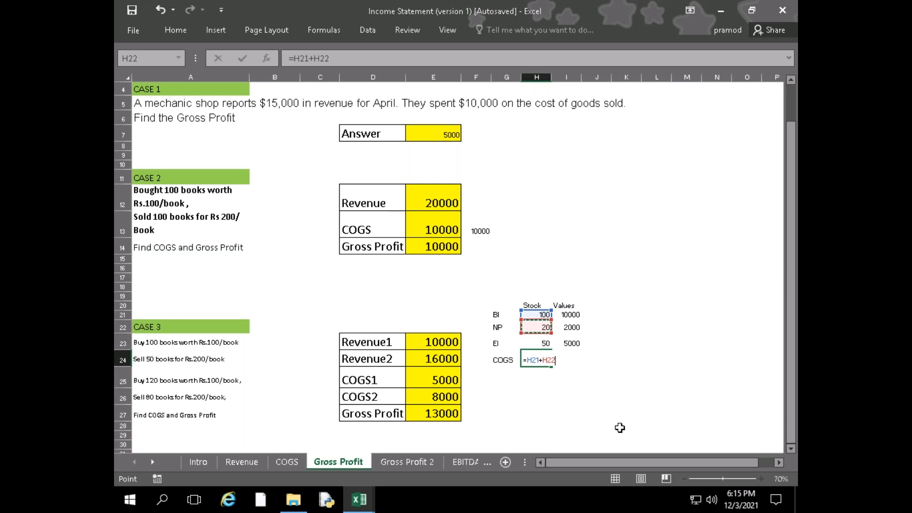
pyautogui.write('-')
pyautogui.press('Up')
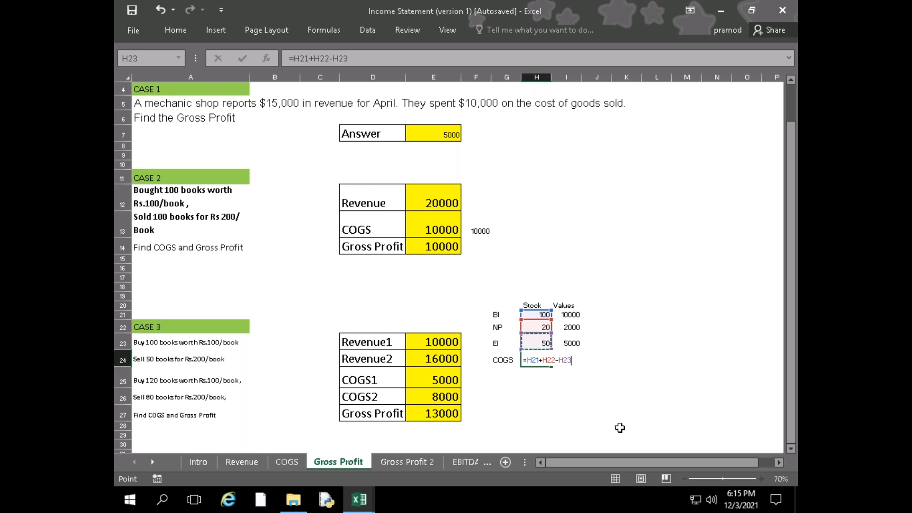
pyautogui.press('Return')
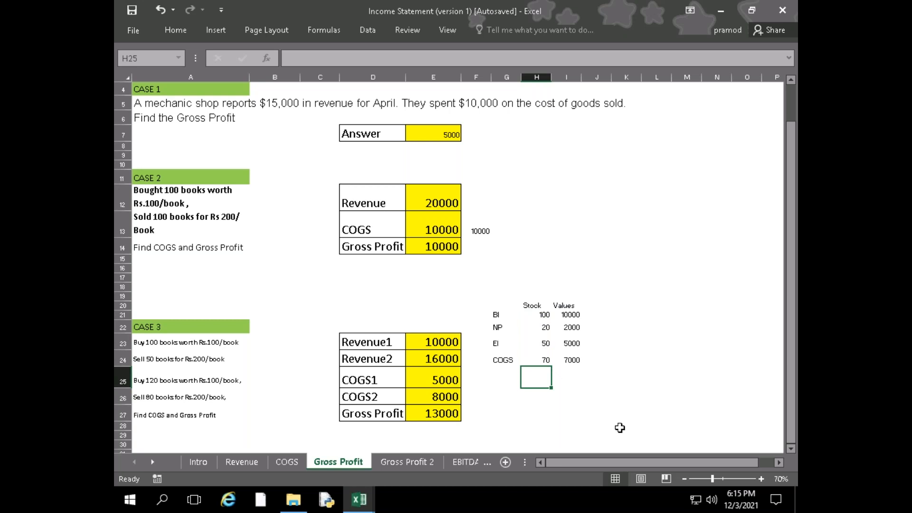
# - Examine the formulas behind the BI, NP, EI and COGS amounts in I21 to I24
pyautogui.press('Right')
pyautogui.press('Up')
pyautogui.press('Up')
pyautogui.press('Up')
pyautogui.press('Up')
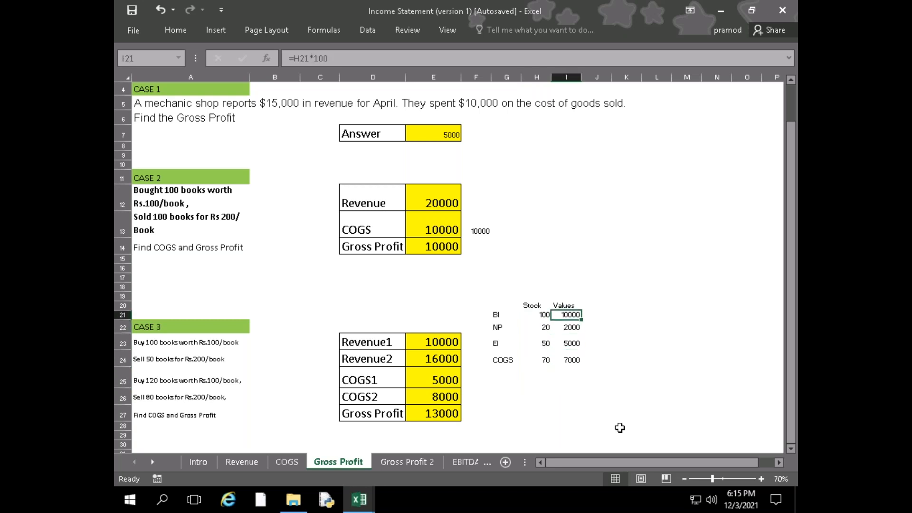
pyautogui.press('F2')
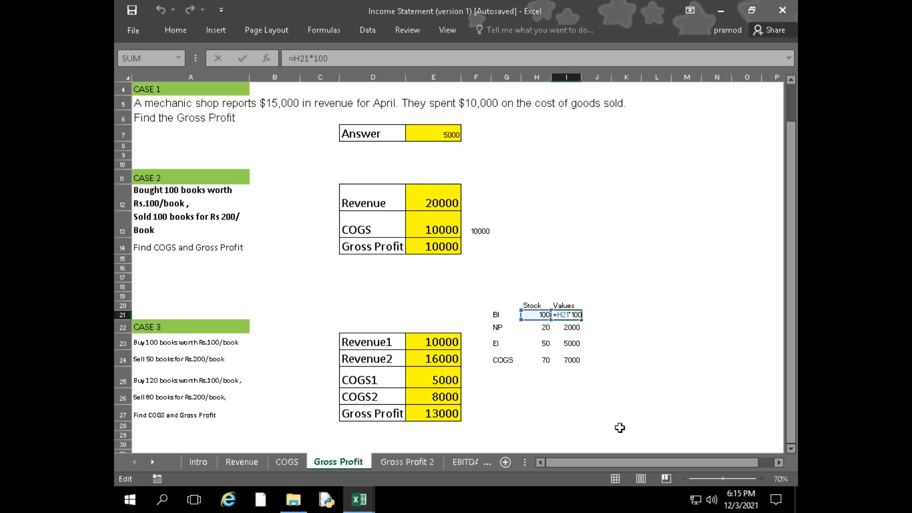
pyautogui.press('Return')
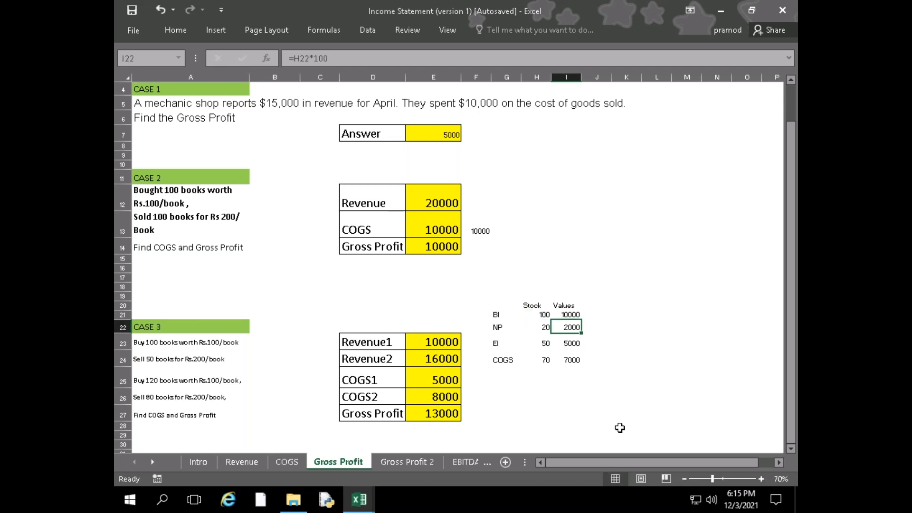
pyautogui.press('F2')
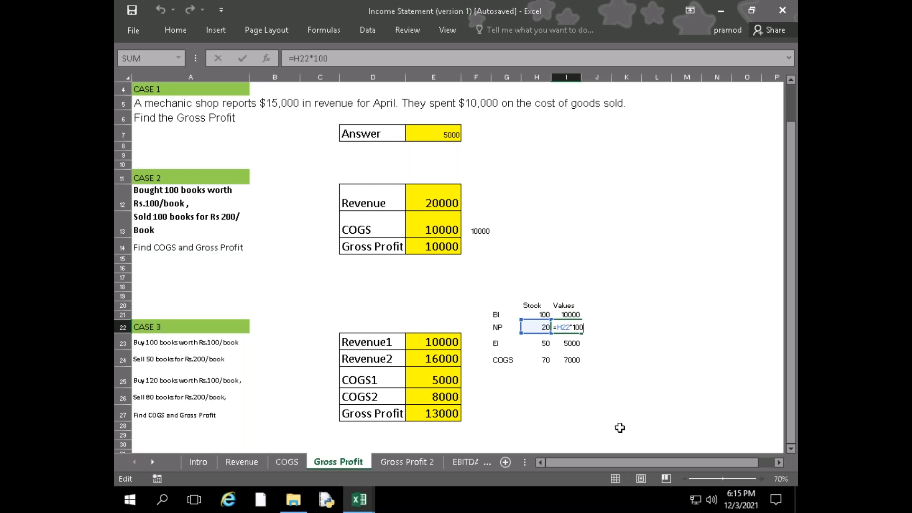
pyautogui.press('Return')
pyautogui.press('F2')
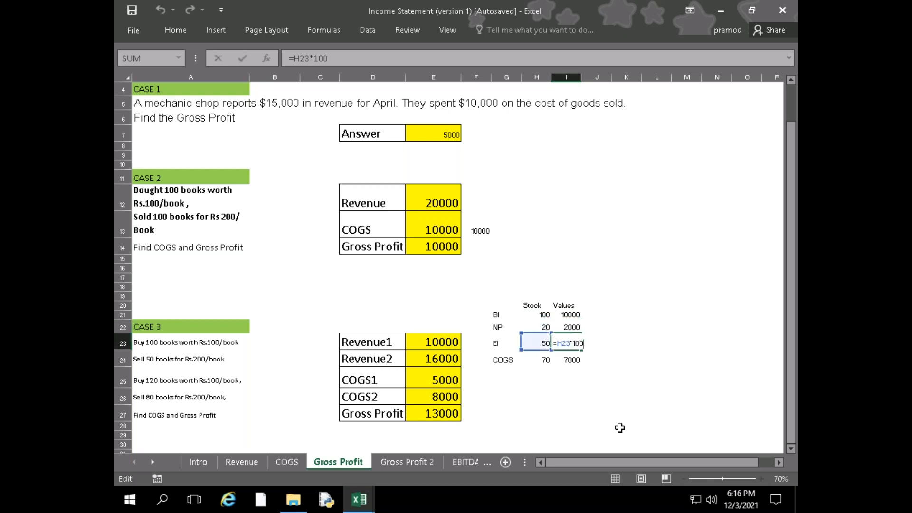
pyautogui.press('Return')
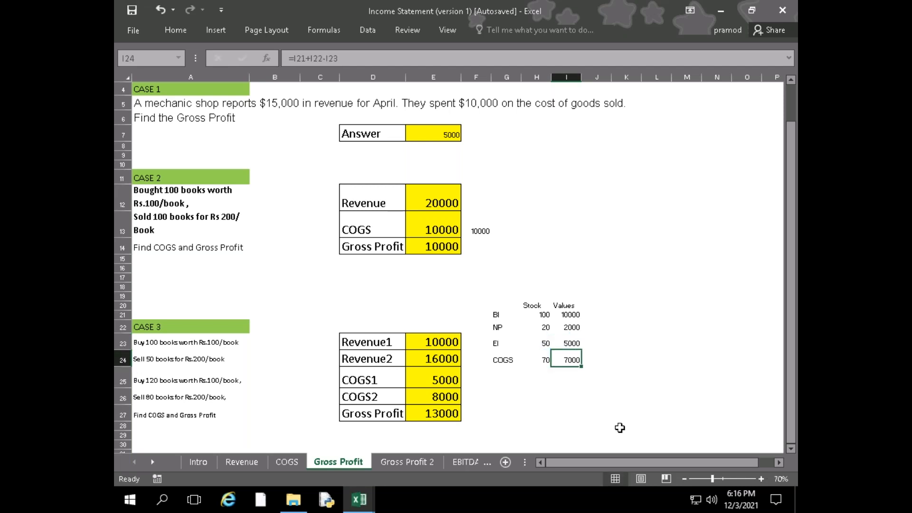
pyautogui.press('Up')
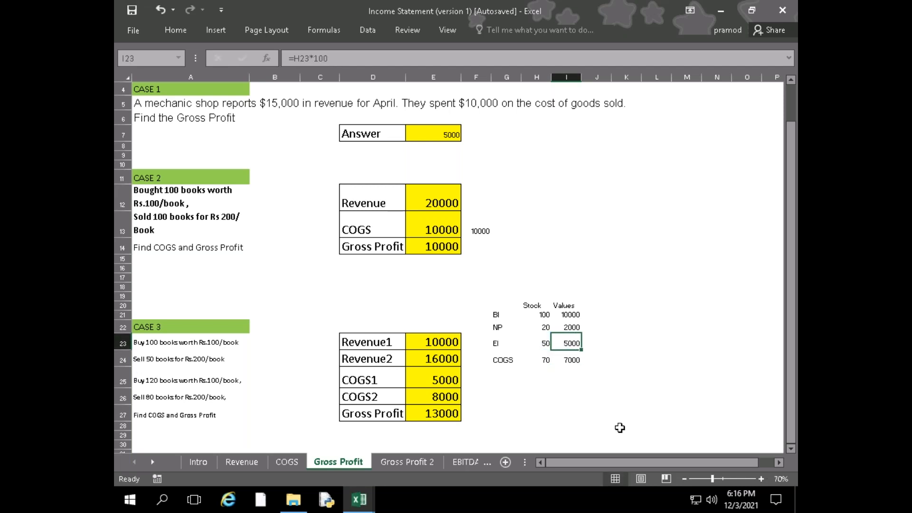
pyautogui.press('Down')
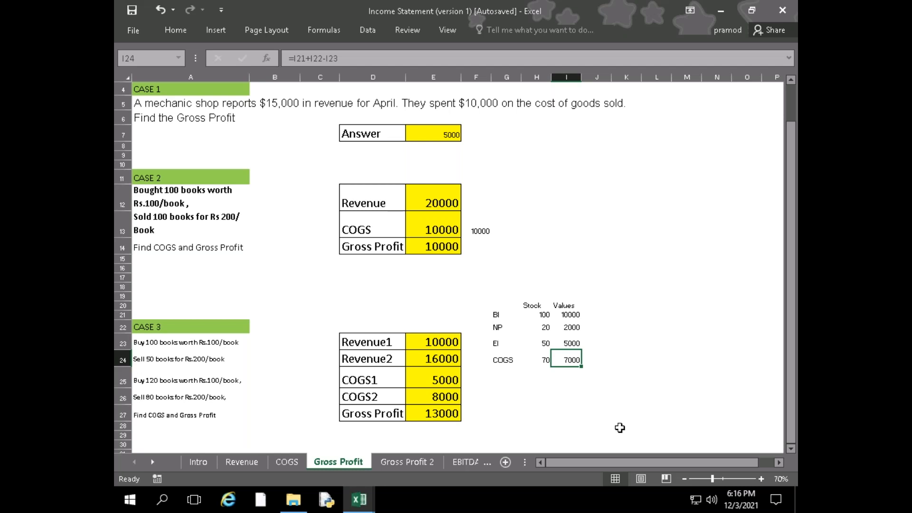
pyautogui.press('F2')
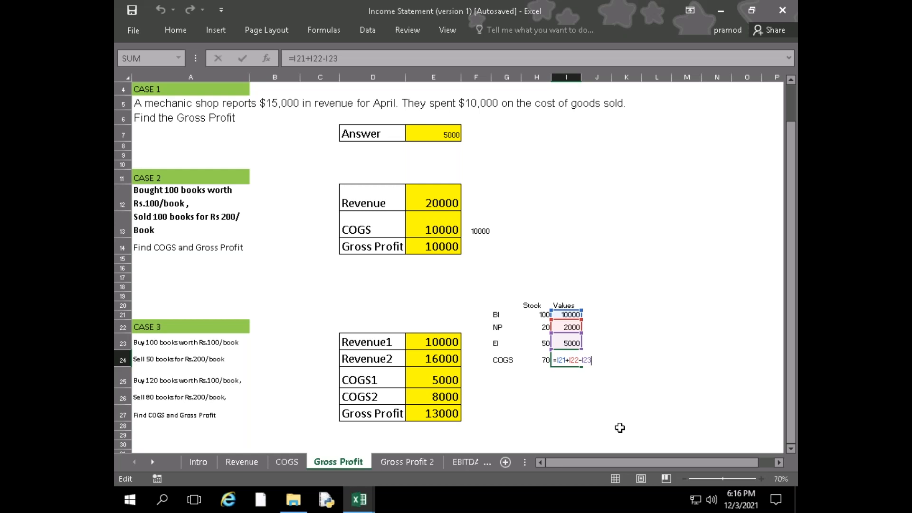
pyautogui.press('Return')
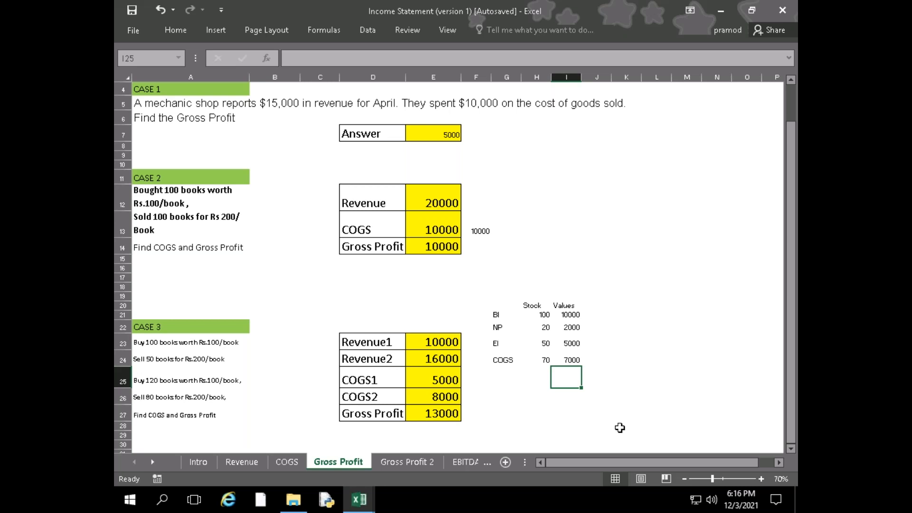
pyautogui.press('Up')
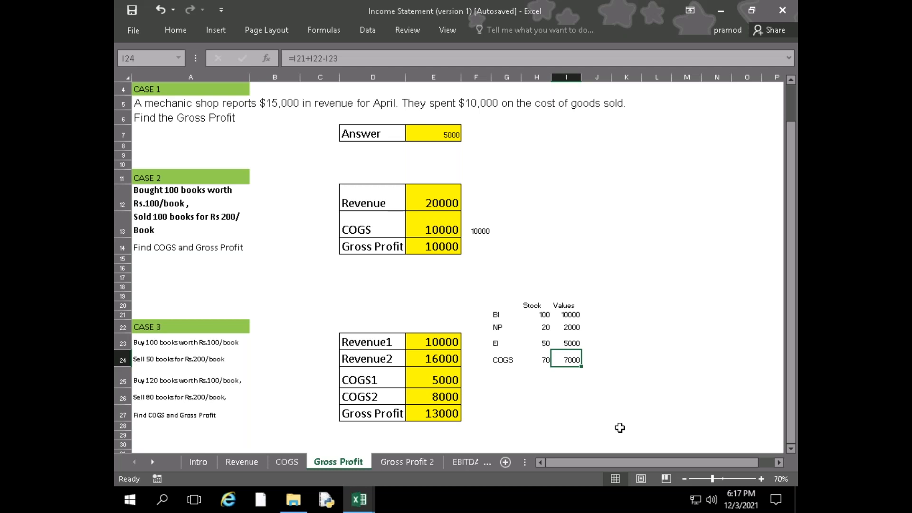
# - Calculate Company ABC's pen revenue in E2 of the Gross Profit 2 sheet with the formula =800*200
pyautogui.click(416, 468)
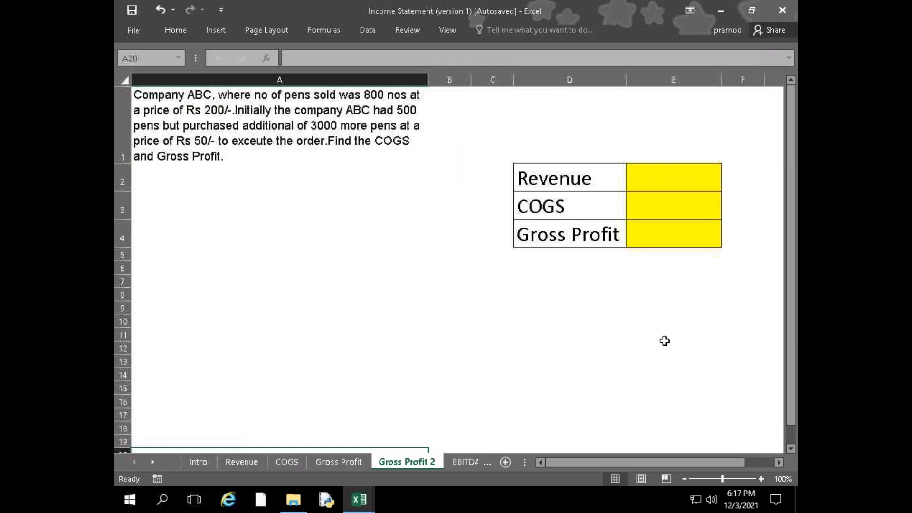
pyautogui.click(671, 184)
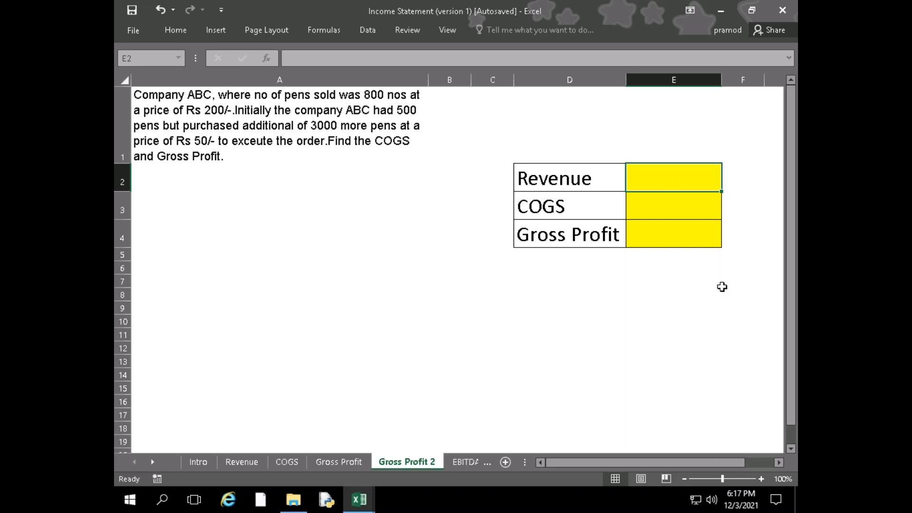
pyautogui.write('=800*200')
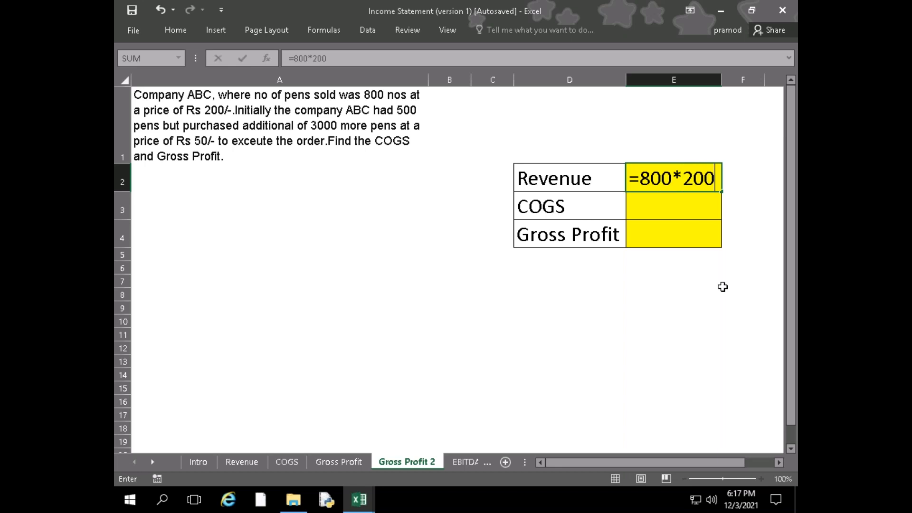
pyautogui.press('Return')
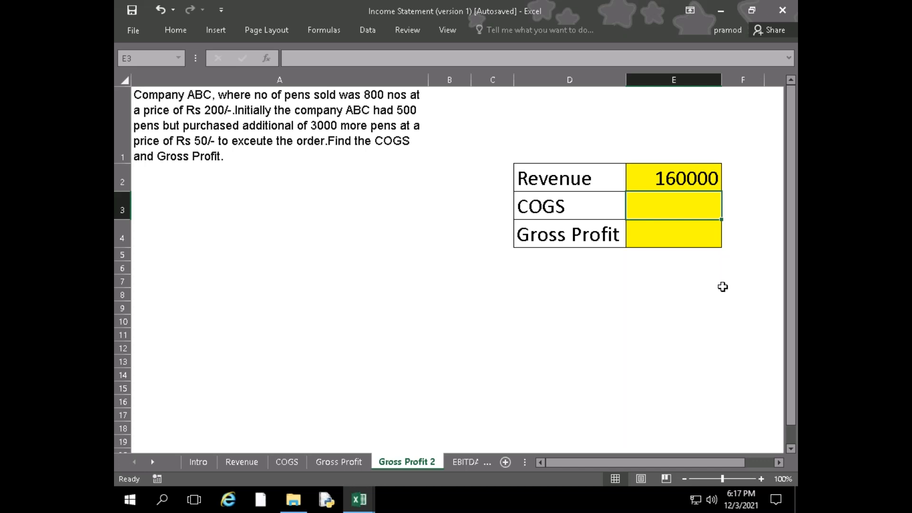
# - Calculate Company ABC's COGS in E3 with the formula =800*50
pyautogui.write('=')
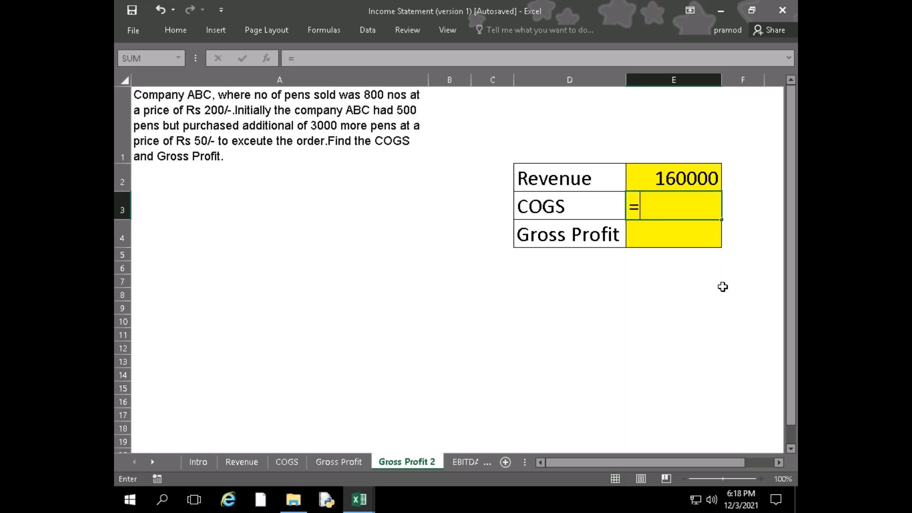
pyautogui.write('800*50')
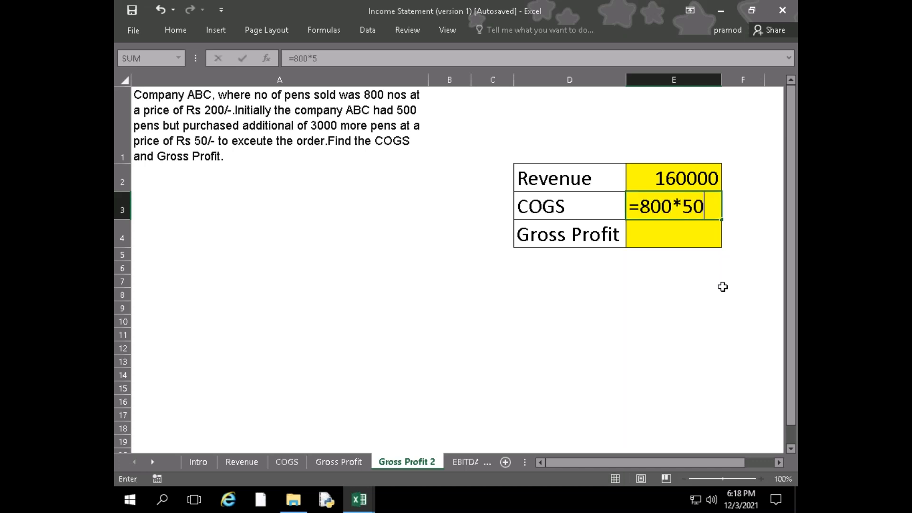
pyautogui.press('Return')
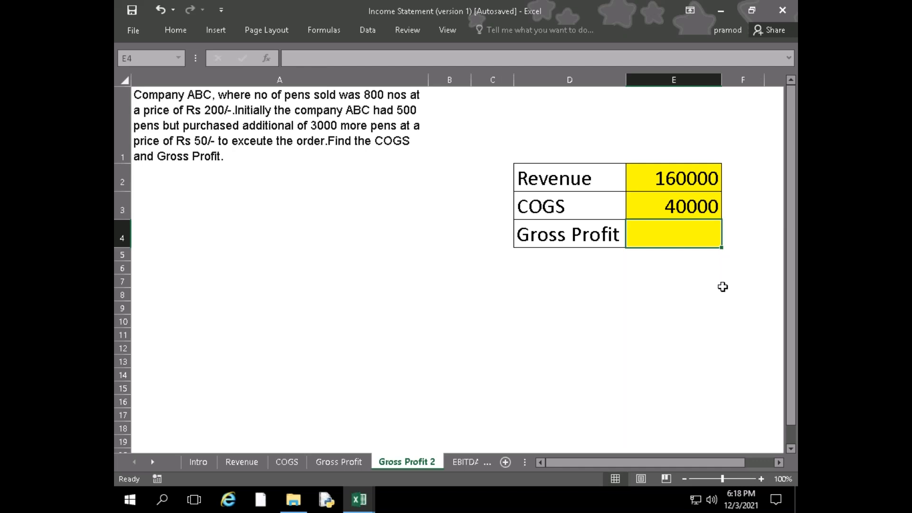
# - Calculate the gross profit in E4 as revenue minus COGS with the formula =E2-E3
pyautogui.write('=')
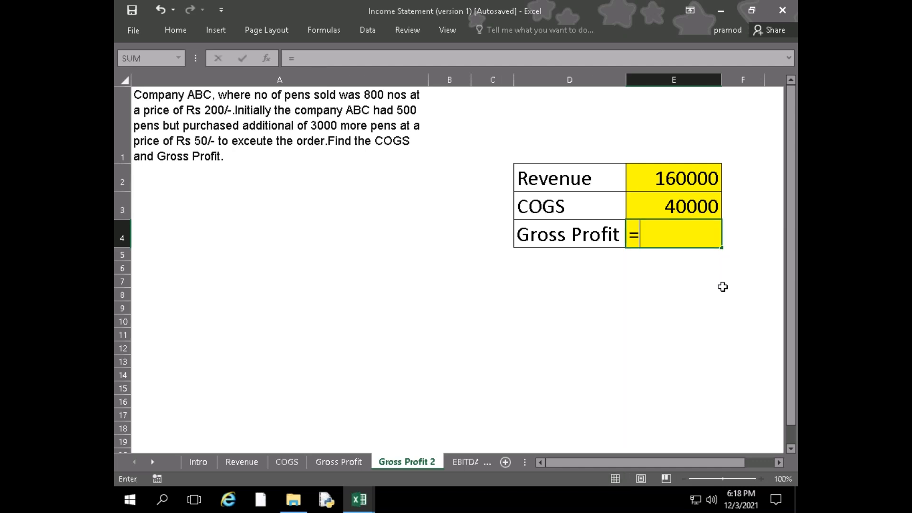
pyautogui.press('Up')
pyautogui.press('Up')
pyautogui.write('-')
pyautogui.press('Up')
pyautogui.press('Return')
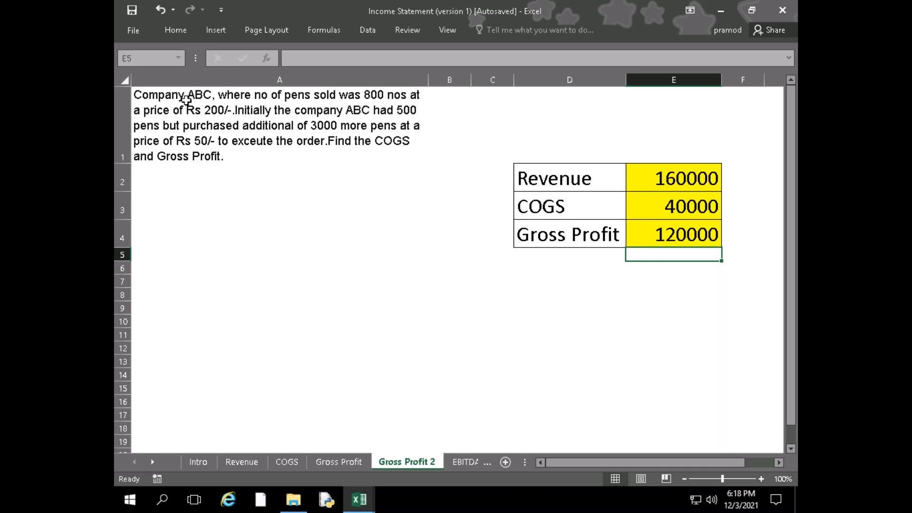
# - Correct the number of additionally purchased pens in the A1 case text to 300
pyautogui.click(366, 98)
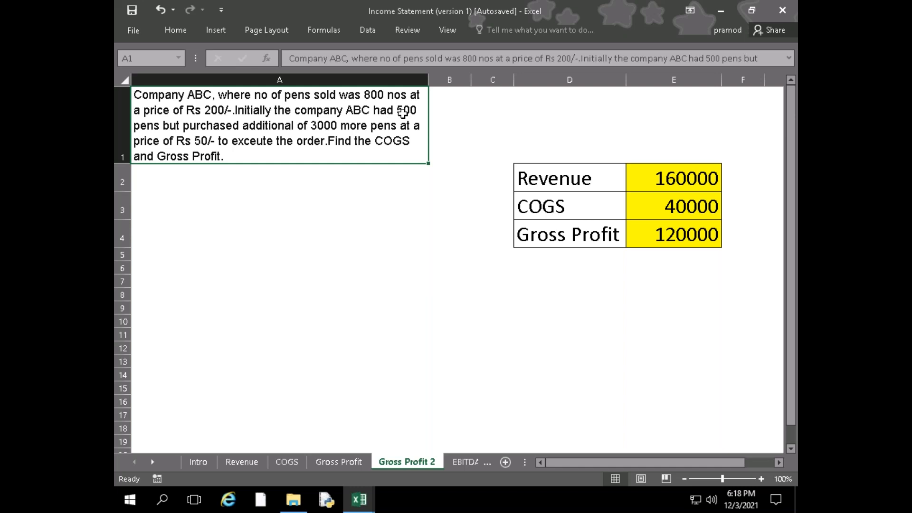
pyautogui.doubleClick(326, 126)
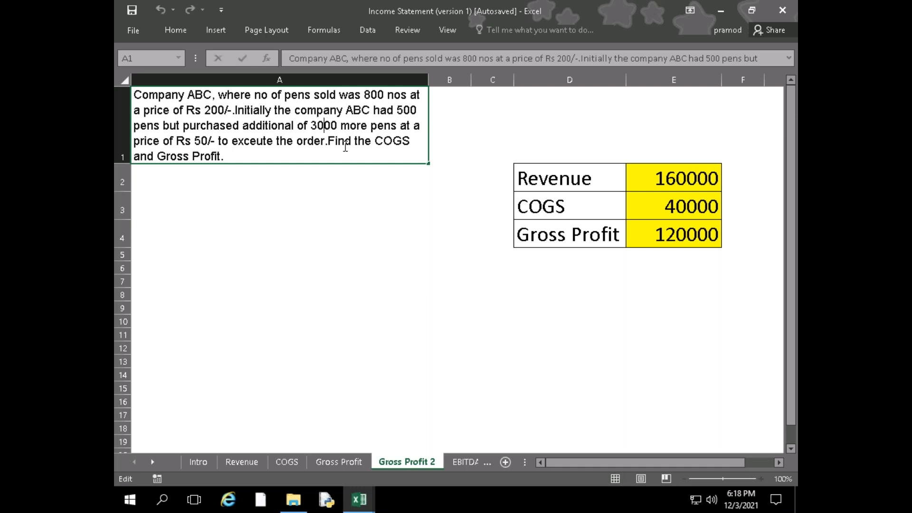
pyautogui.press('BackSpace')
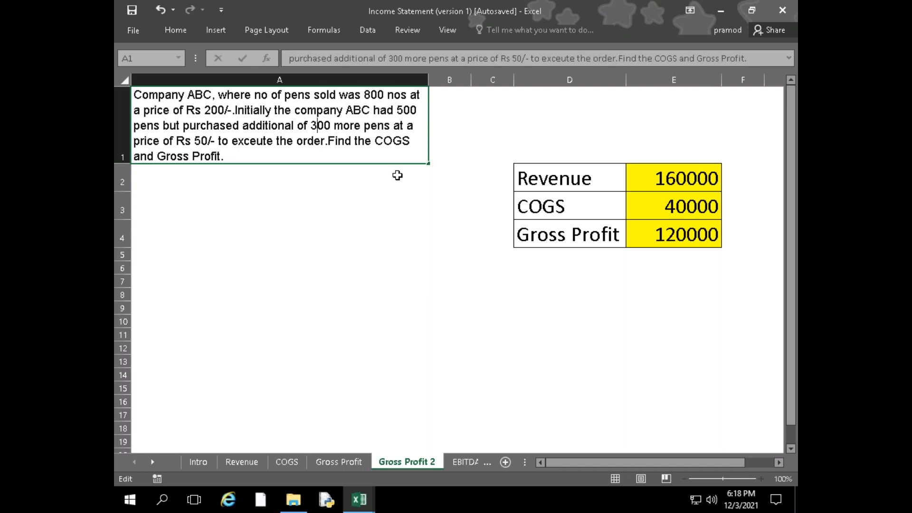
pyautogui.click(398, 175)
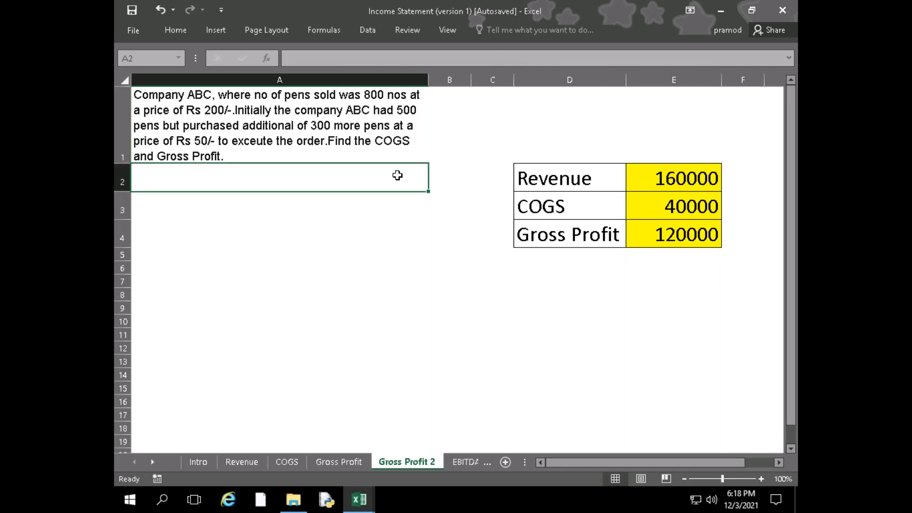
# - Add the pen stock note 500+300=800 in A3 below the case text
pyautogui.click(323, 126)
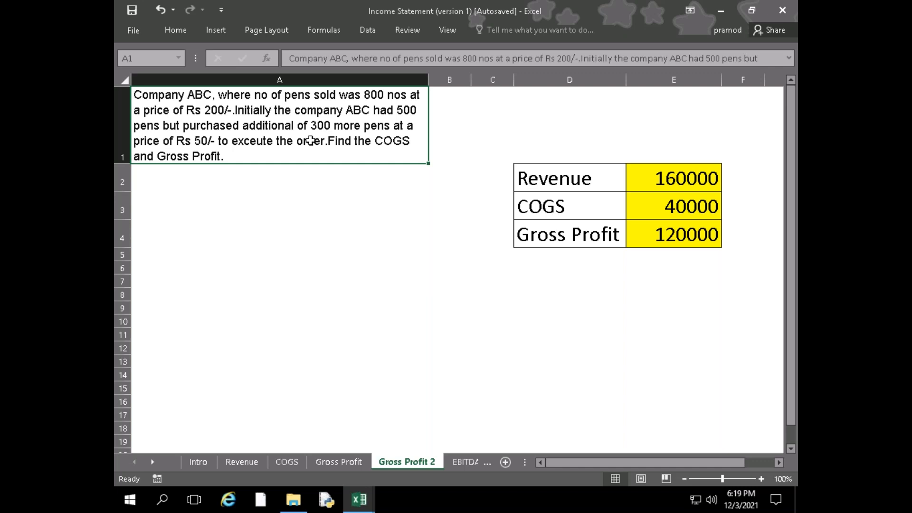
pyautogui.click(322, 194)
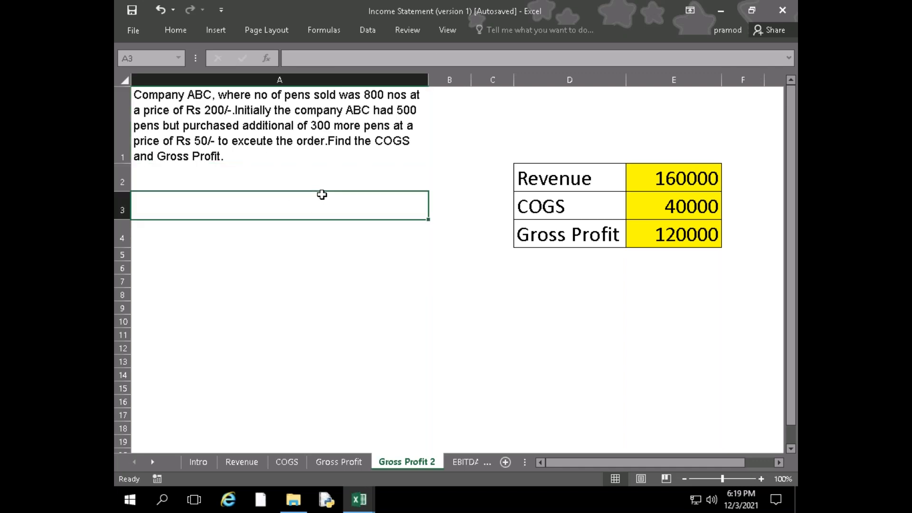
pyautogui.write('500')
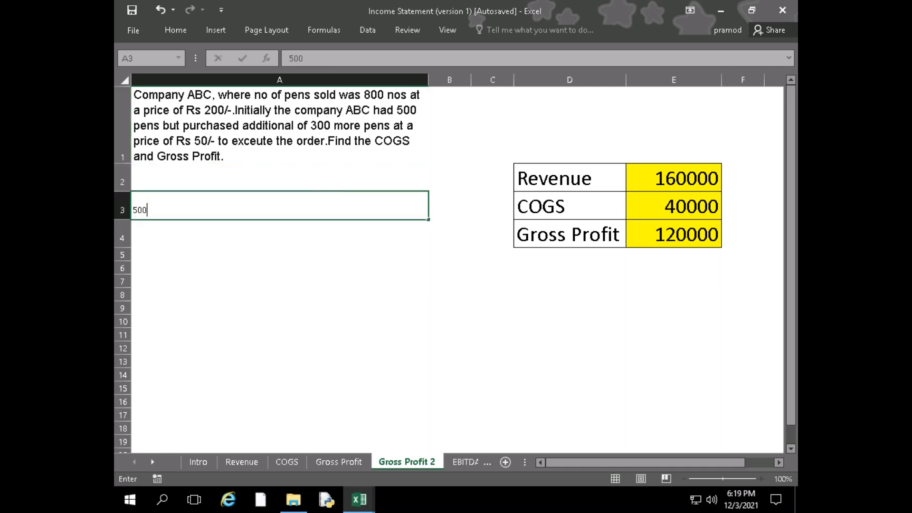
pyautogui.write('+300')
pyautogui.write('800')
pyautogui.press('Return')
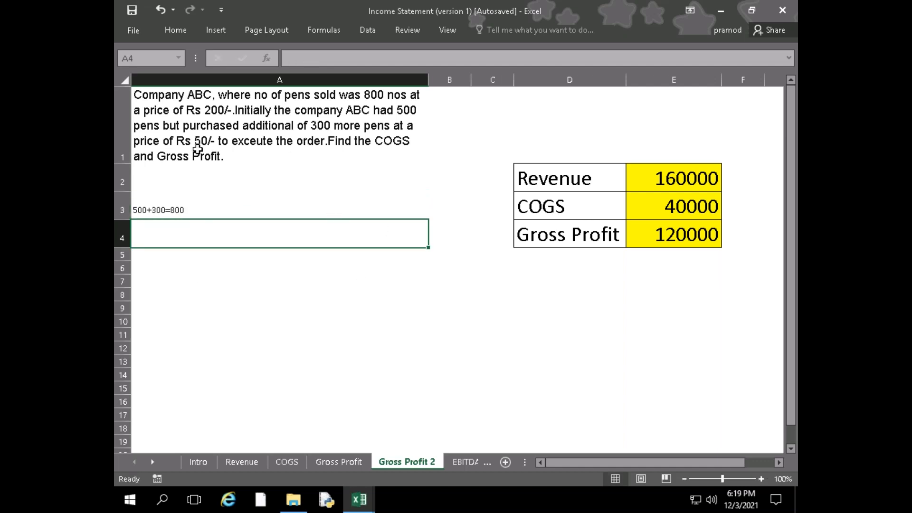
# - Examine the quantity and unit price used in the COGS formula in E3
pyautogui.click(657, 202)
pyautogui.doubleClick(658, 202)
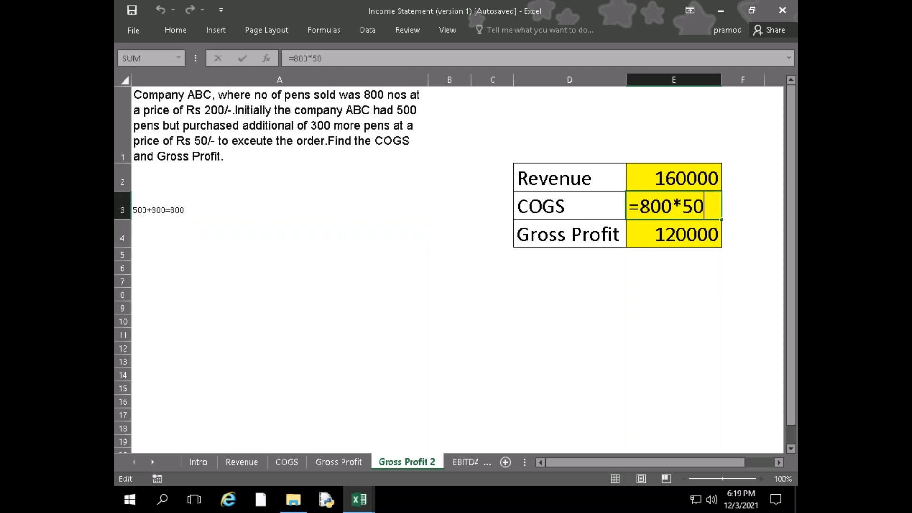
pyautogui.moveTo(641, 206); pyautogui.dragTo(670, 205)
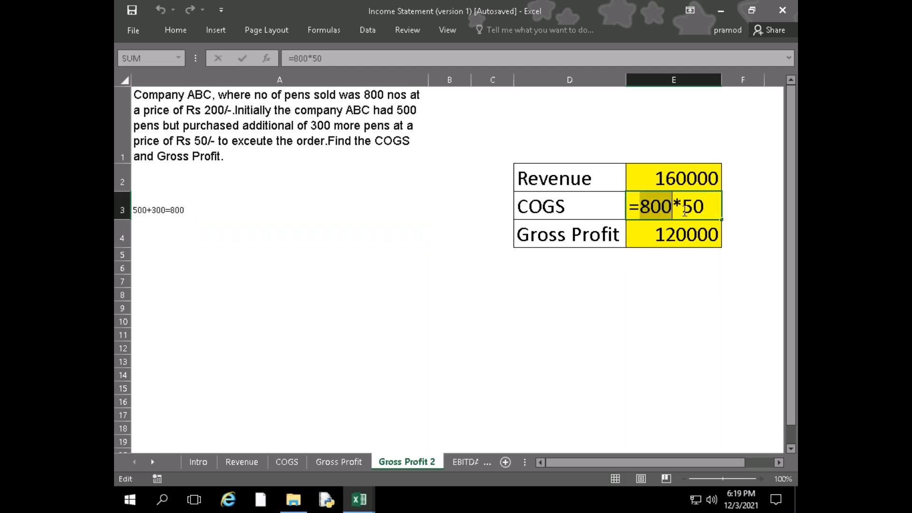
pyautogui.moveTo(683, 206); pyautogui.dragTo(705, 206)
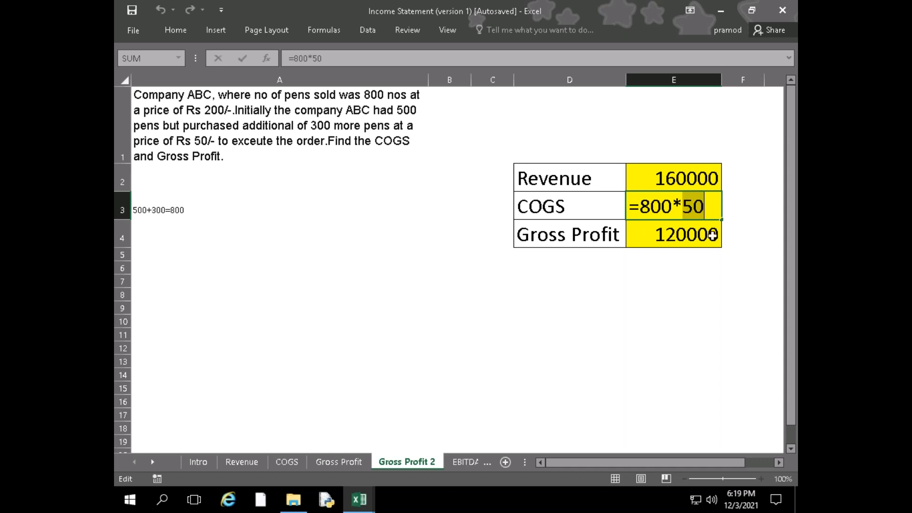
pyautogui.press('Return')
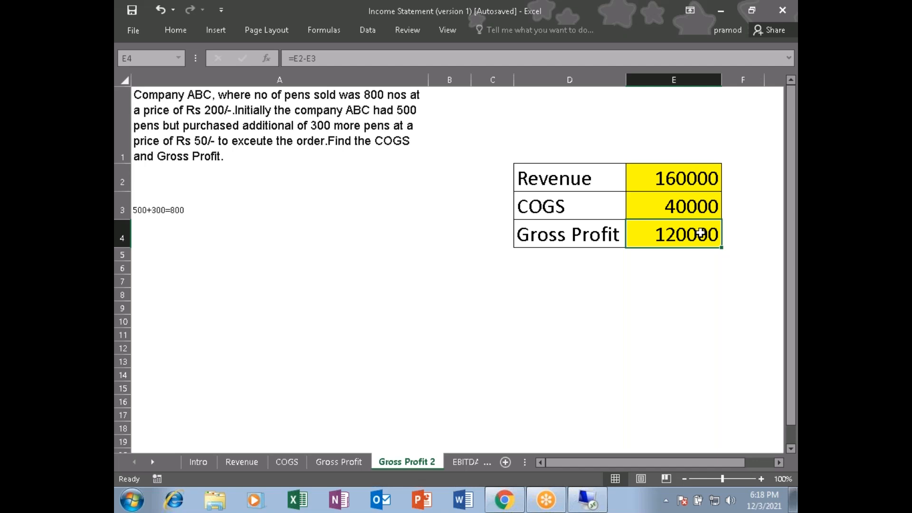
# - Look through the EBITDA, Depreciation and Gross Profit sheets, and compare the EBITDA case with the Gross Profit 2 sheet
pyautogui.click(468, 461)
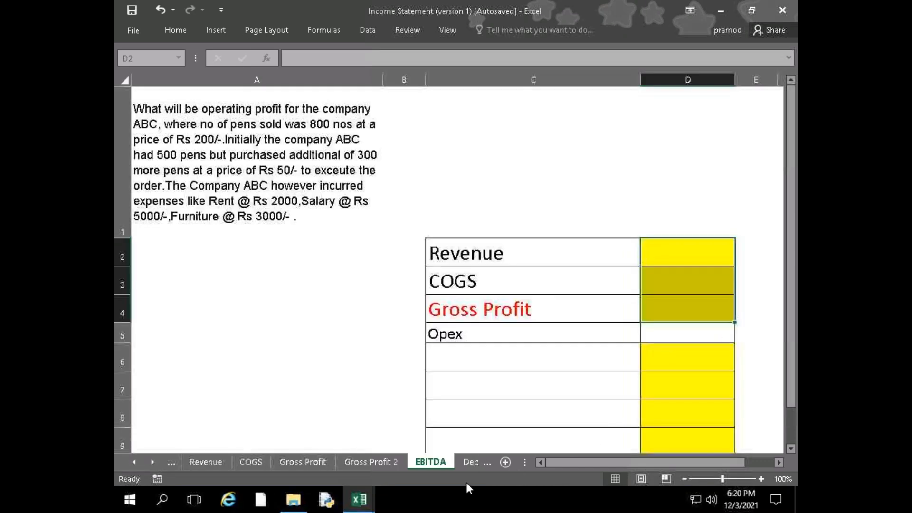
pyautogui.click(350, 230)
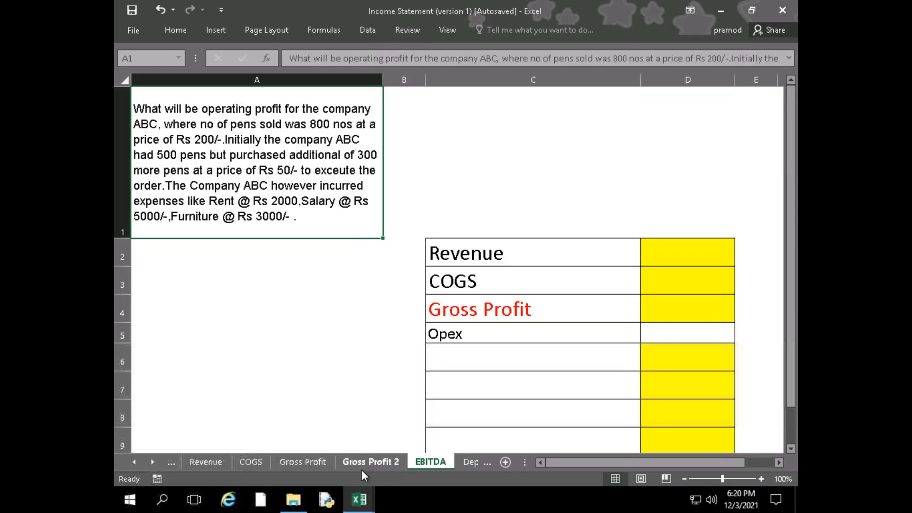
pyautogui.click(470, 462)
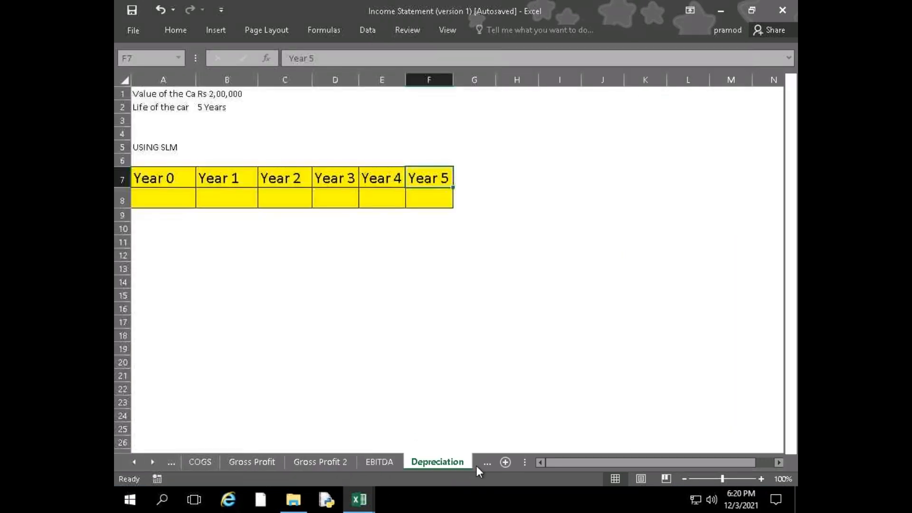
pyautogui.click(476, 466)
pyautogui.click(232, 460)
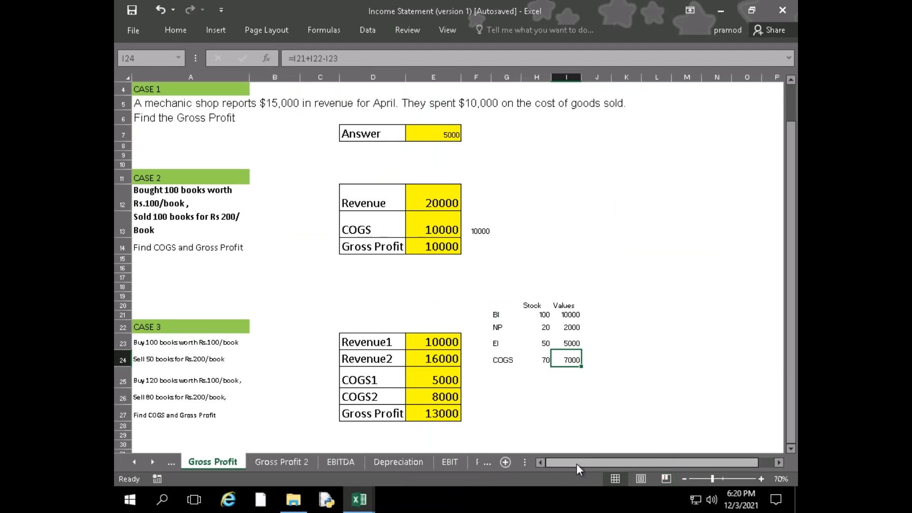
pyautogui.click(304, 462)
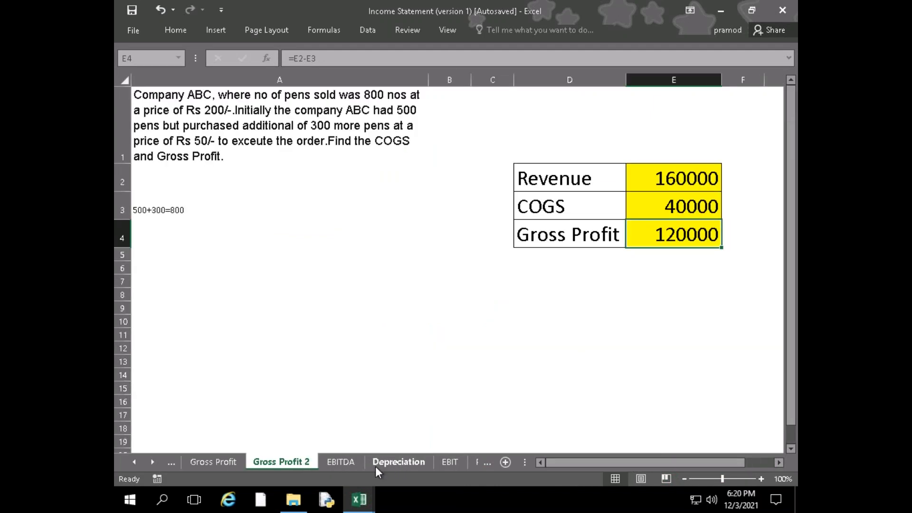
pyautogui.click(340, 463)
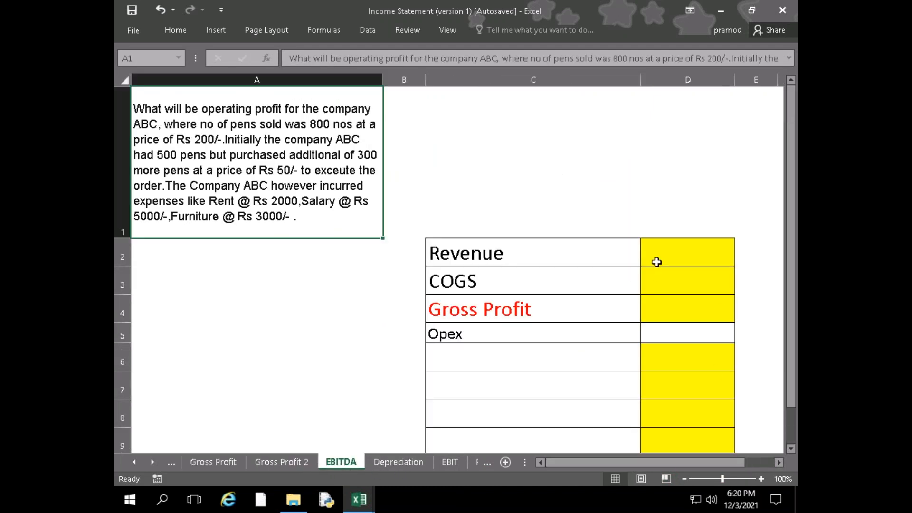
pyautogui.click(281, 463)
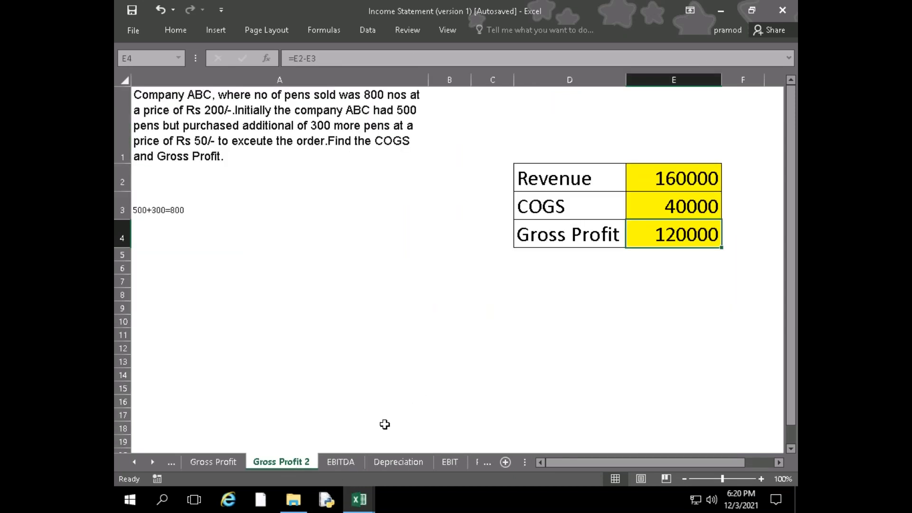
# - Link the Revenue cell D2 on the EBITDA sheet to the revenue with the formula ='Gross Profit 2'!E2
pyautogui.click(352, 465)
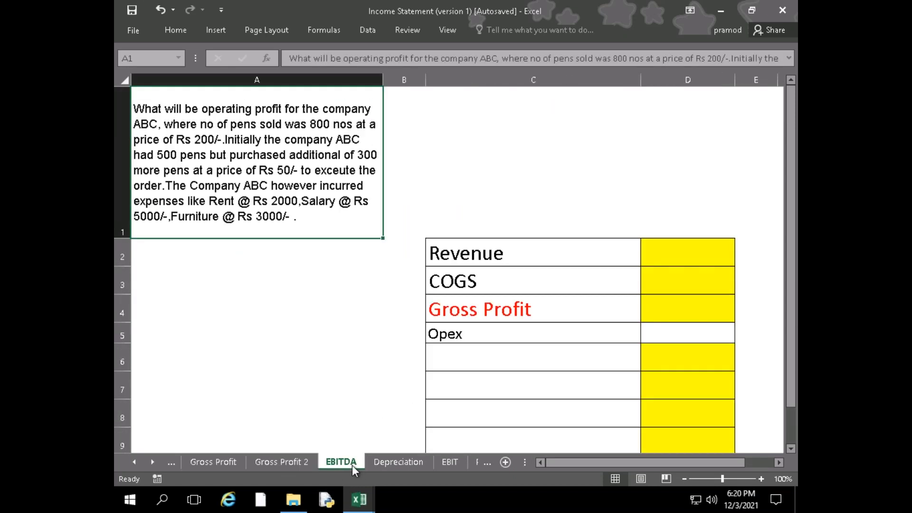
pyautogui.click(672, 258)
pyautogui.write('=')
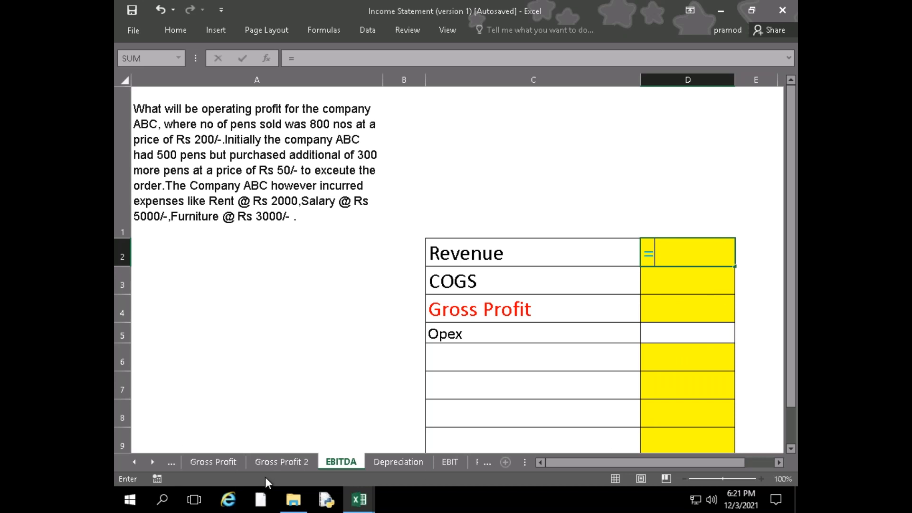
pyautogui.click(272, 464)
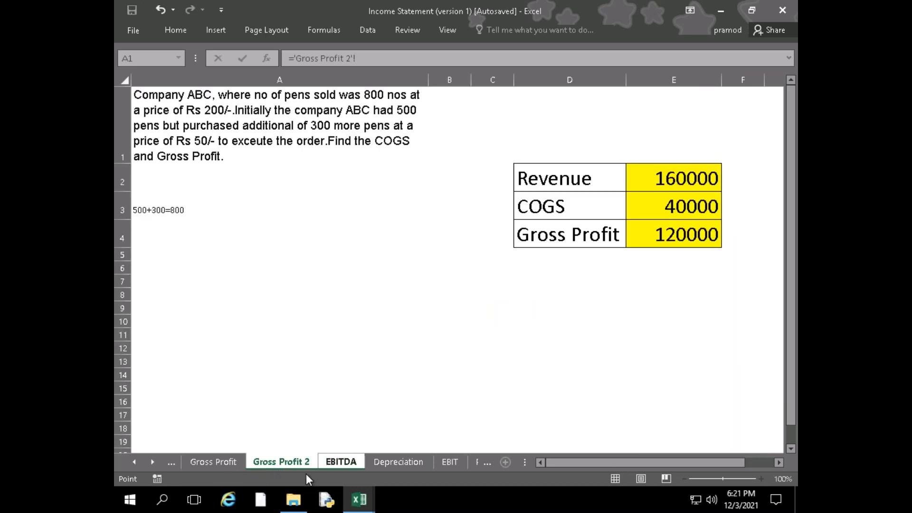
pyautogui.click(686, 180)
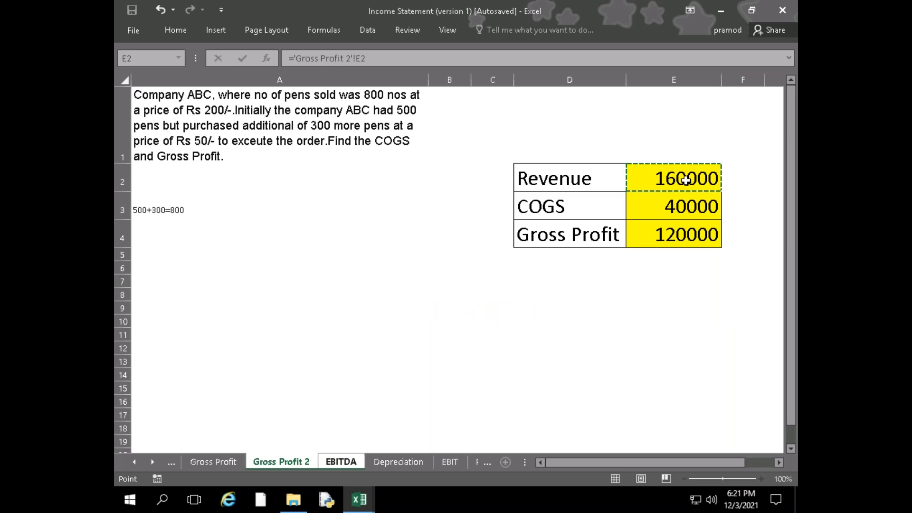
pyautogui.press('Return')
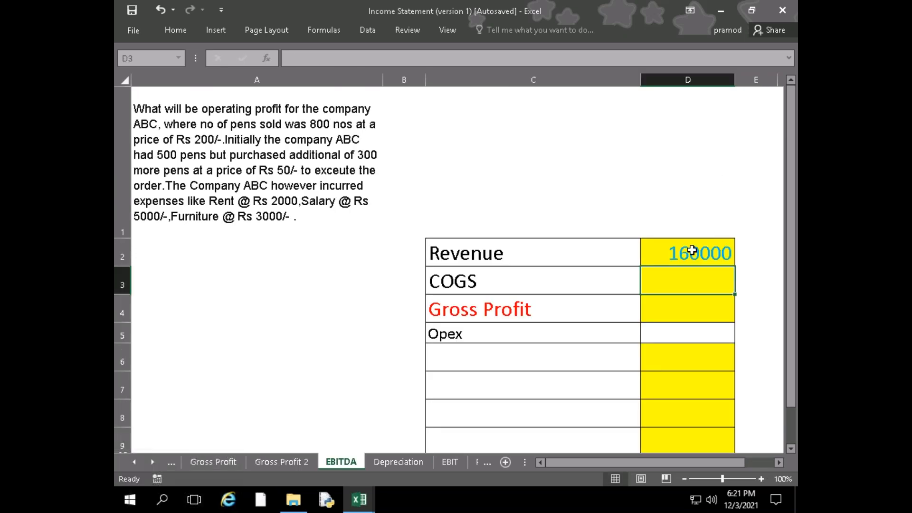
# - Examine the cross-sheet reference behind the Revenue amount in D2 of the EBITDA sheet
pyautogui.click(692, 251)
pyautogui.doubleClick(697, 248)
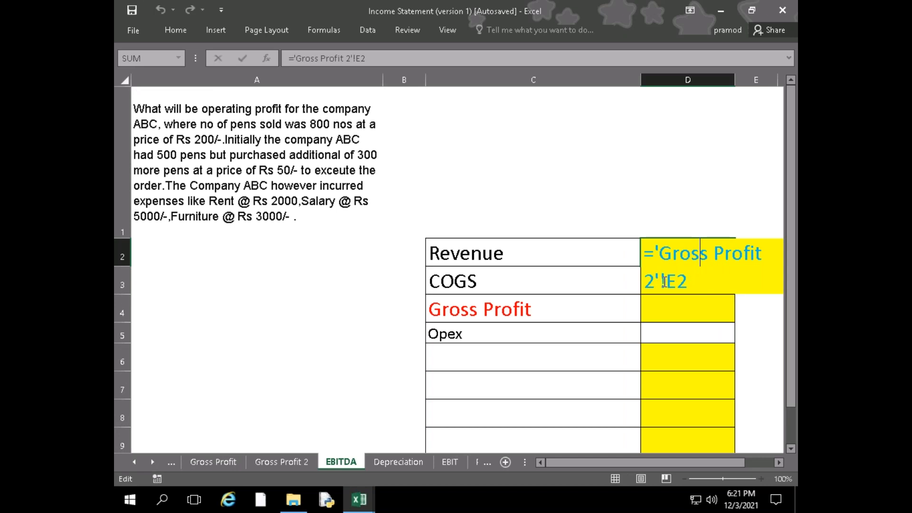
pyautogui.press('Escape')
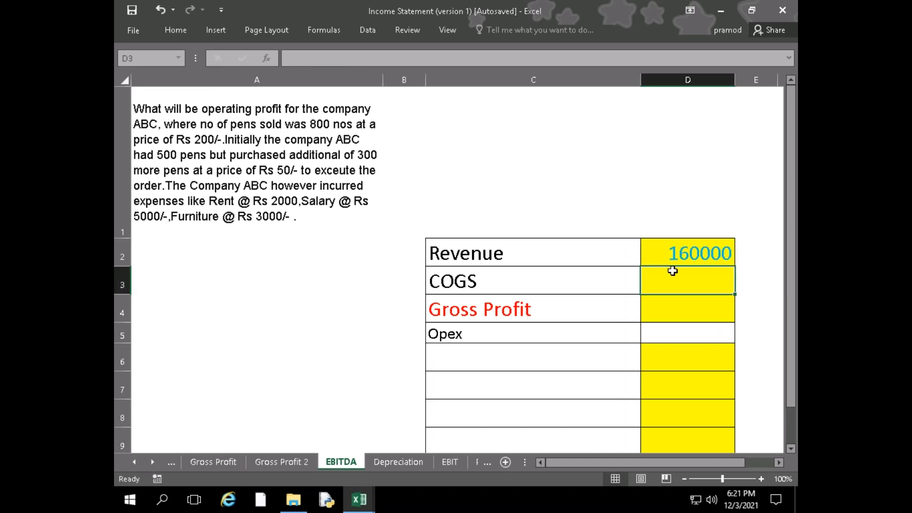
# - Fill the D2 revenue link down through D4 to bring in COGS and Gross Profit
pyautogui.moveTo(736, 268); pyautogui.dragTo(727, 316)
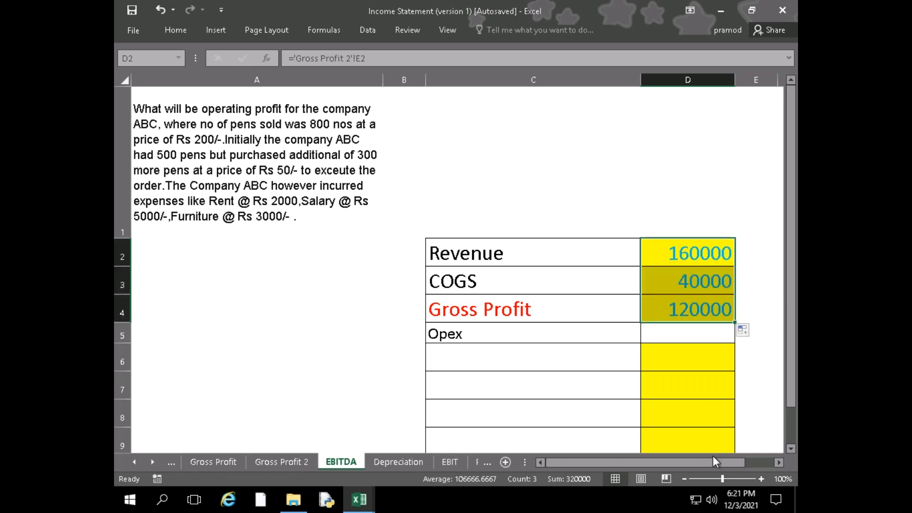
pyautogui.scroll(-1, 662, 369)
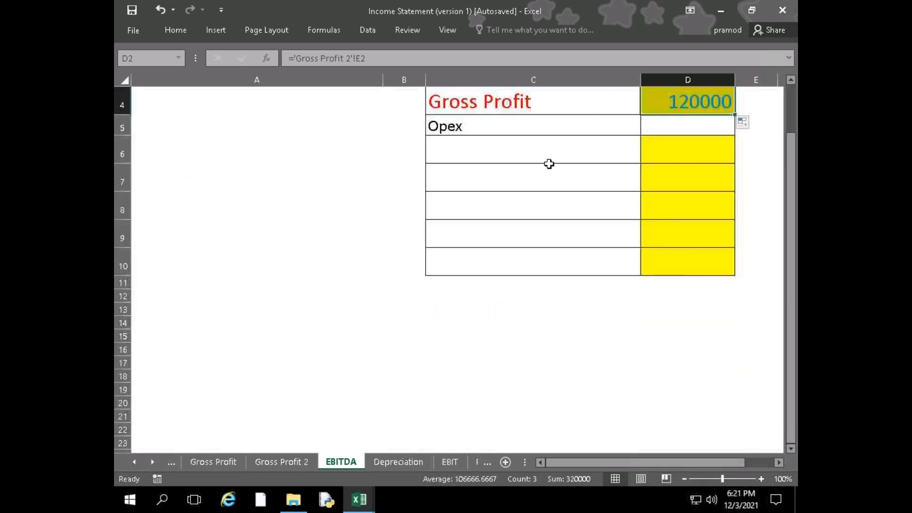
pyautogui.scroll(1, 497, 387)
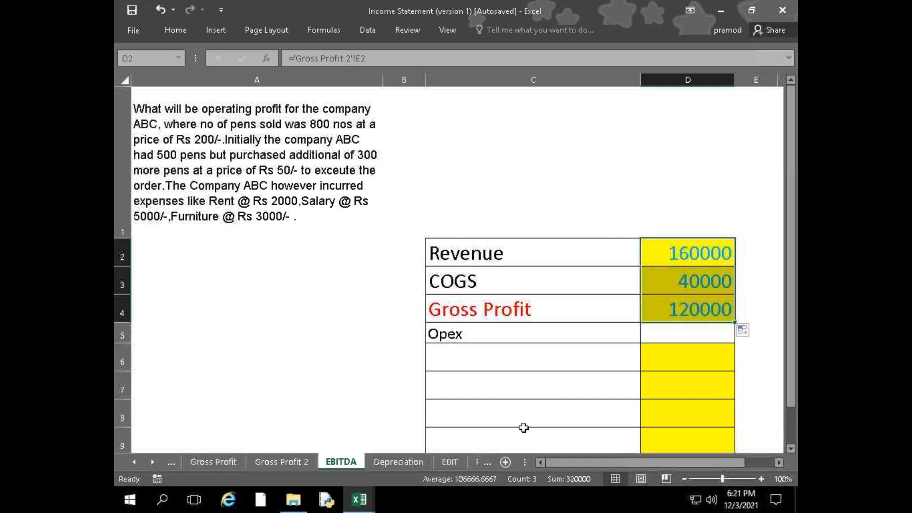
pyautogui.scroll(-1, 508, 402)
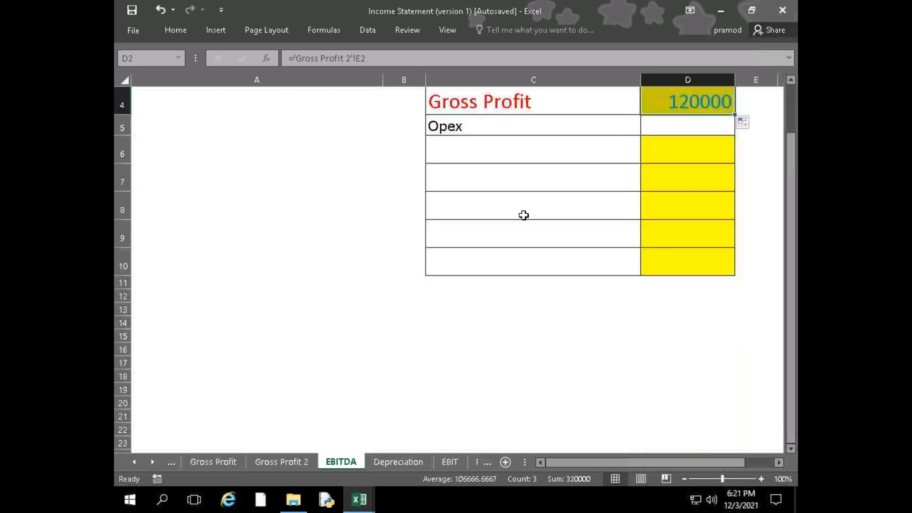
# - On the Depreciation sheet, calculate the car's Year 1 straight-line depreciation in B8 with the formula =200000/5
pyautogui.click(387, 460)
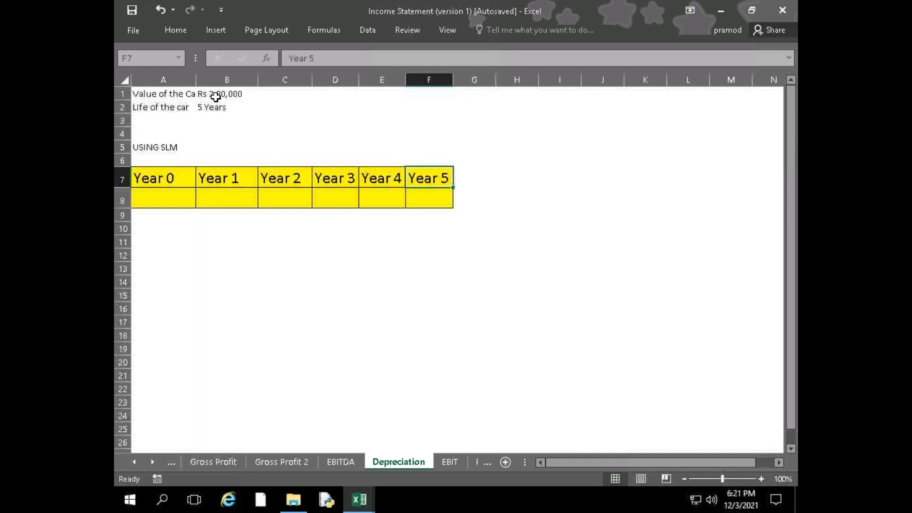
pyautogui.click(171, 198)
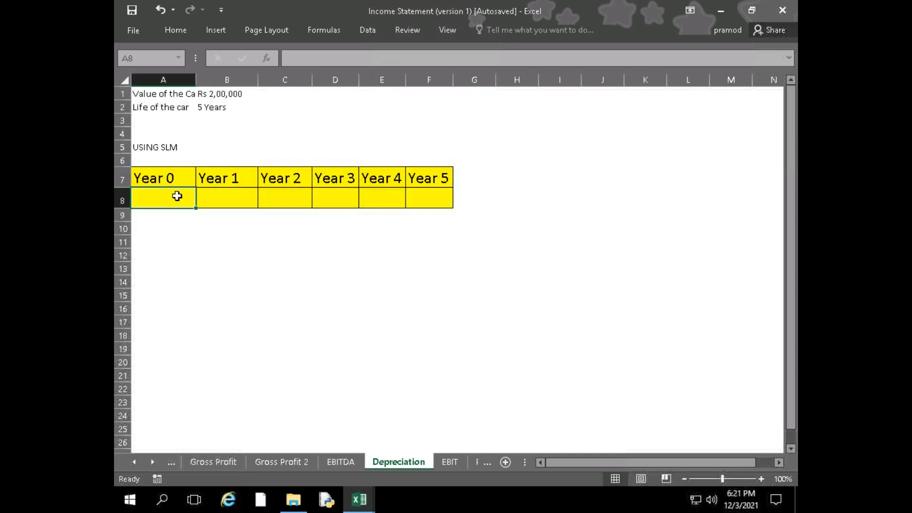
pyautogui.click(233, 191)
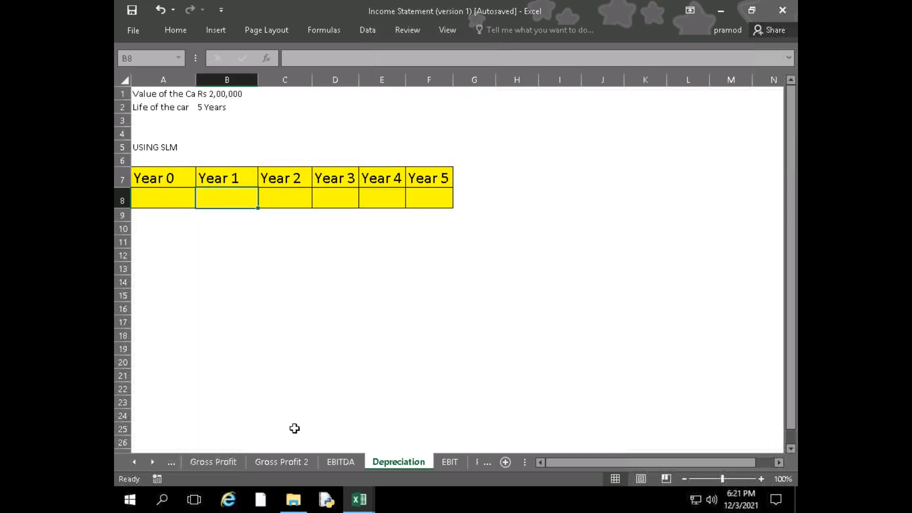
pyautogui.write('=')
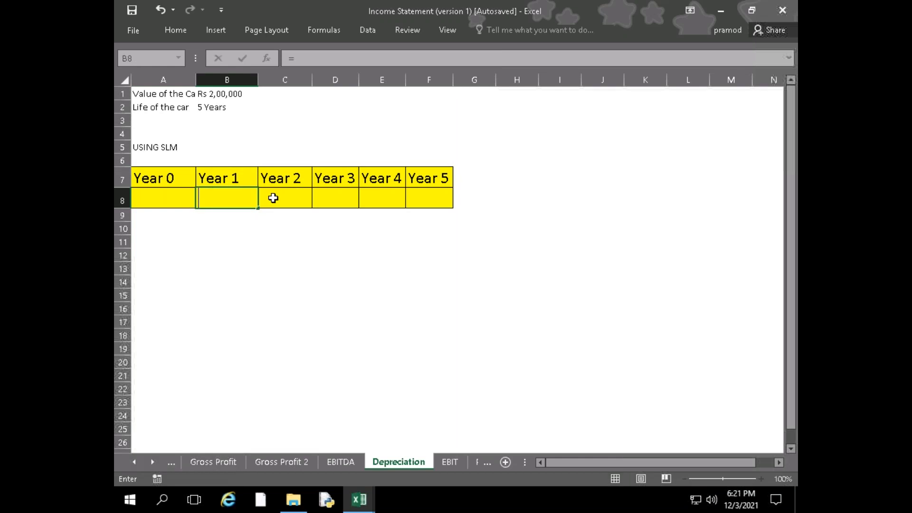
pyautogui.write('200000/5')
pyautogui.press('Return')
# - Fill the Year 1 depreciation formula from B8 across to Year 5 in F8
pyautogui.click(237, 192)
pyautogui.moveTo(258, 208); pyautogui.dragTo(441, 212)
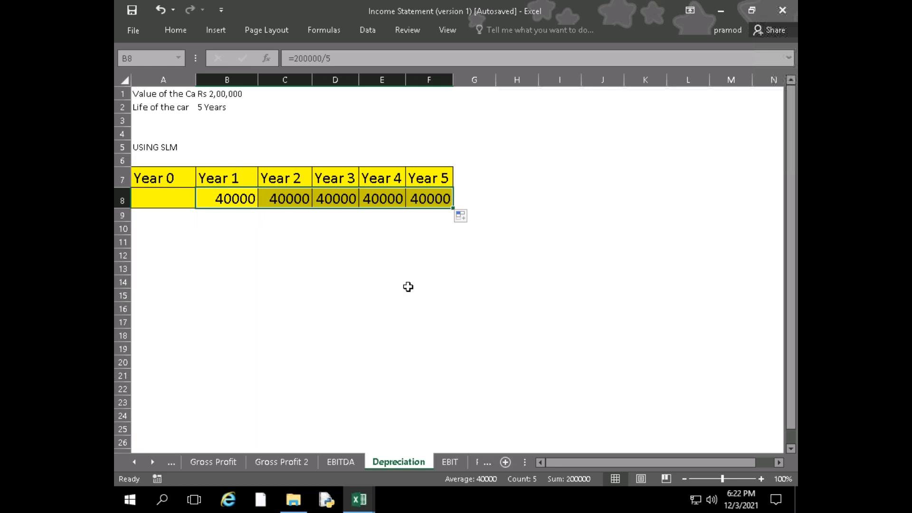
pyautogui.click(266, 234)
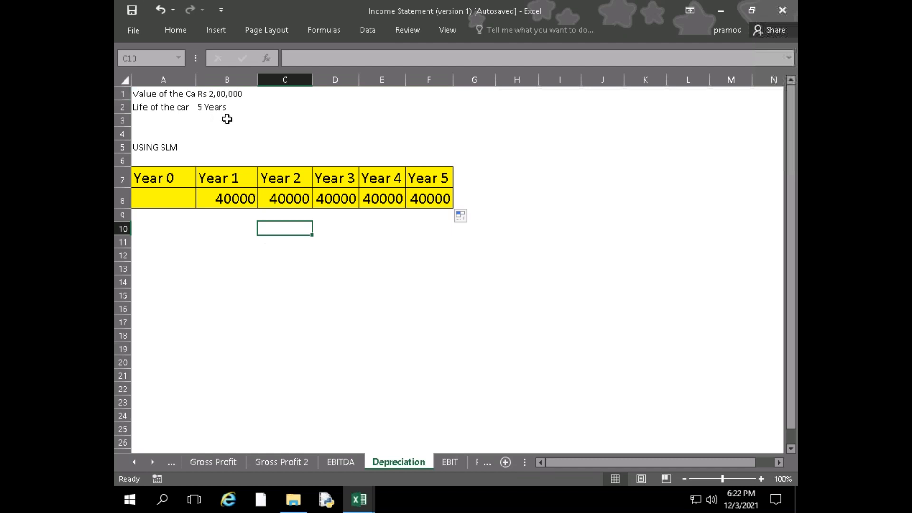
# - Examine the formula behind the Year 1 depreciation, and look through the EBIT, PBT and PAT sheets
pyautogui.doubleClick(237, 197)
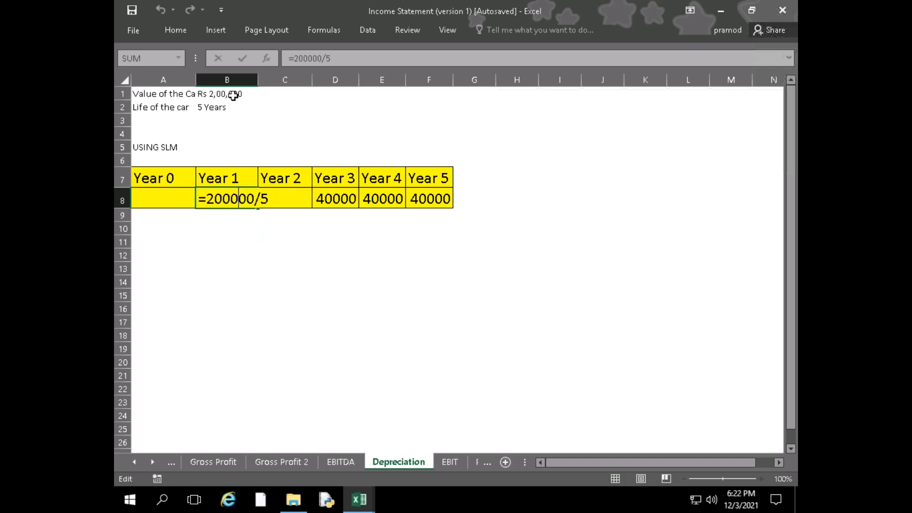
pyautogui.press('Return')
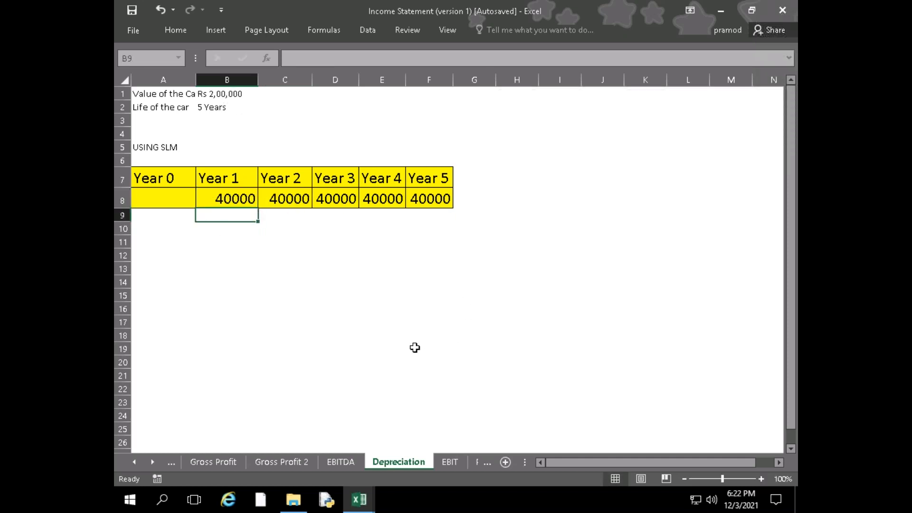
pyautogui.click(451, 461)
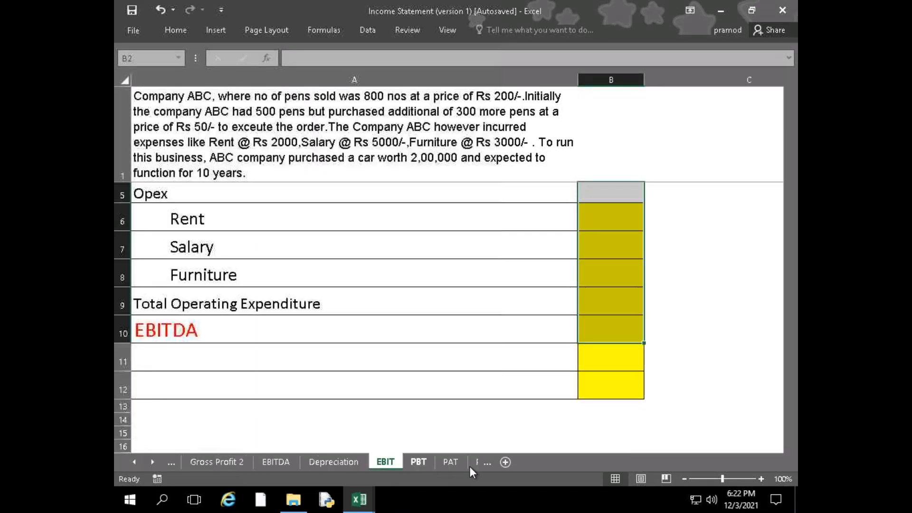
pyautogui.click(420, 462)
pyautogui.click(453, 461)
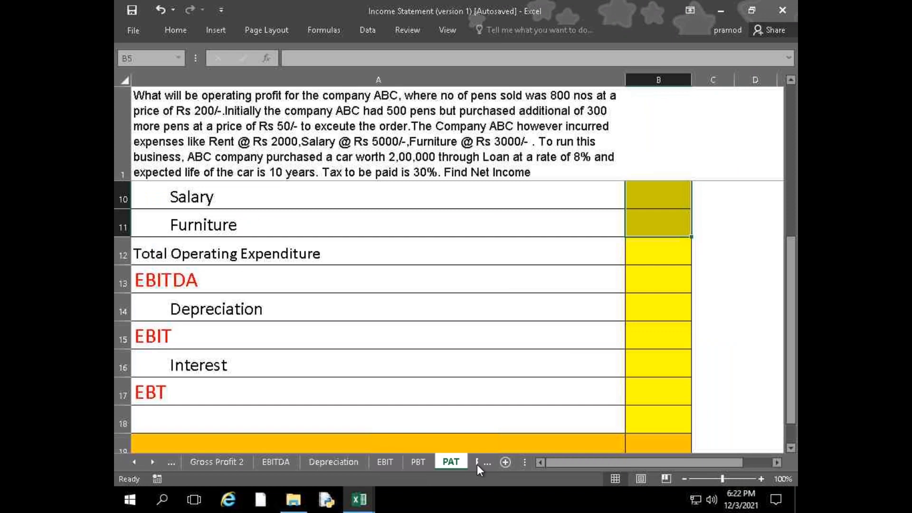
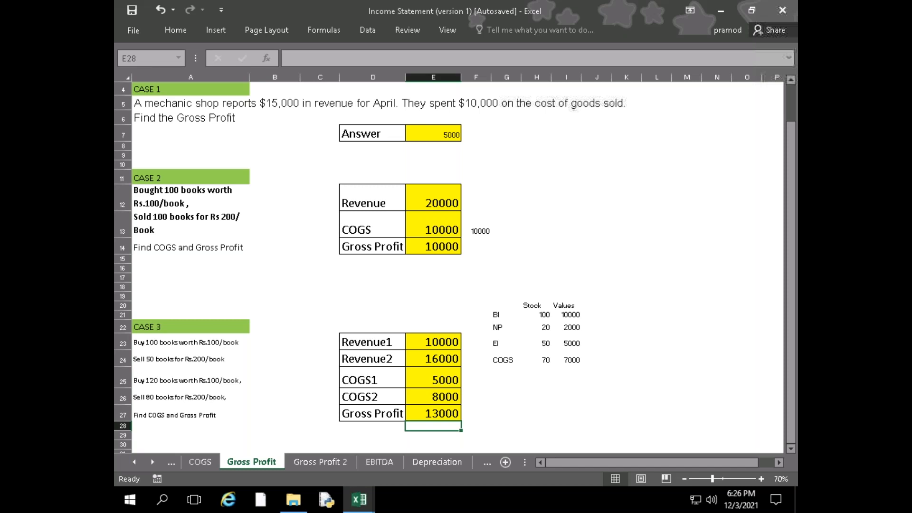
# - Calculate Case 3's gross profit in E28 of the Gross Profit sheet with the formula =(E23+E24)-(E25+E26)
pyautogui.write('=(')
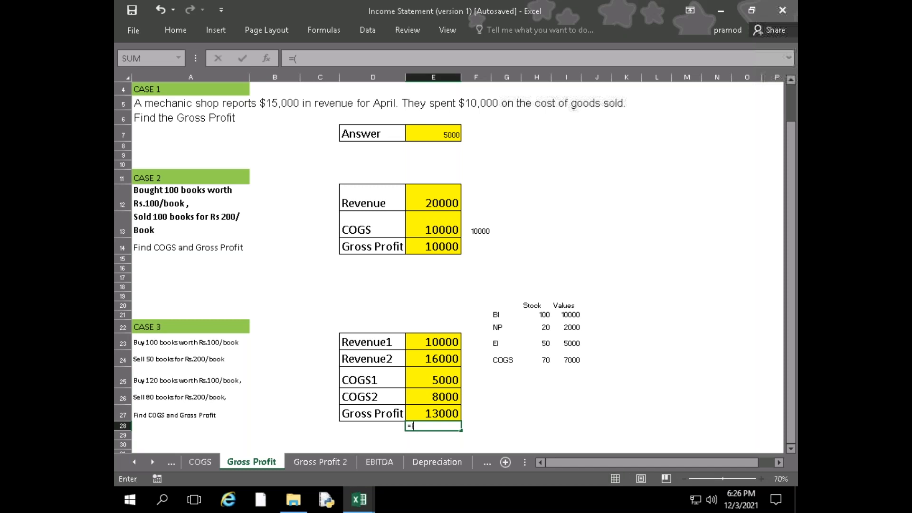
pyautogui.click(433, 350)
pyautogui.write('+')
pyautogui.press('Up')
pyautogui.press('Up')
pyautogui.press('Up')
pyautogui.press('Up')
pyautogui.write(')-')
pyautogui.press('Up')
pyautogui.press('Up')
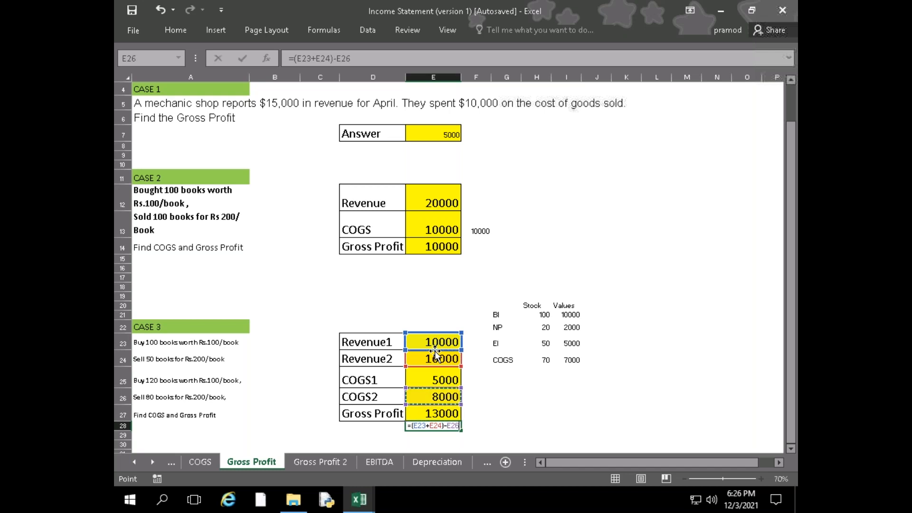
pyautogui.press('BackSpace')
pyautogui.press('BackSpace')
pyautogui.press('BackSpace')
pyautogui.write('(')
pyautogui.press('Up')
pyautogui.press('Up')
pyautogui.press('Up')
pyautogui.write('+')
pyautogui.press('Up')
pyautogui.press('Up')
pyautogui.write(')')
pyautogui.press('Return')
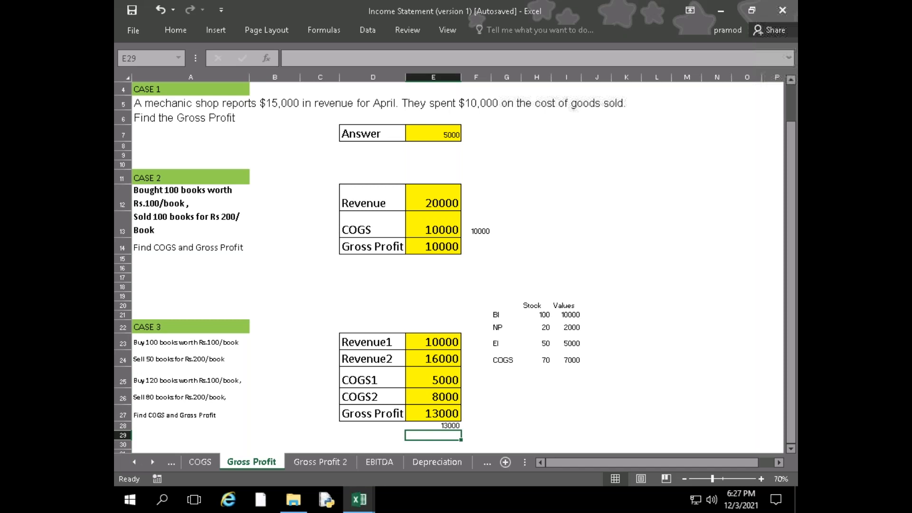
# - Examine the revenue and COGS references in the gross profit formula in E28
pyautogui.press('Up')
pyautogui.press('F2')
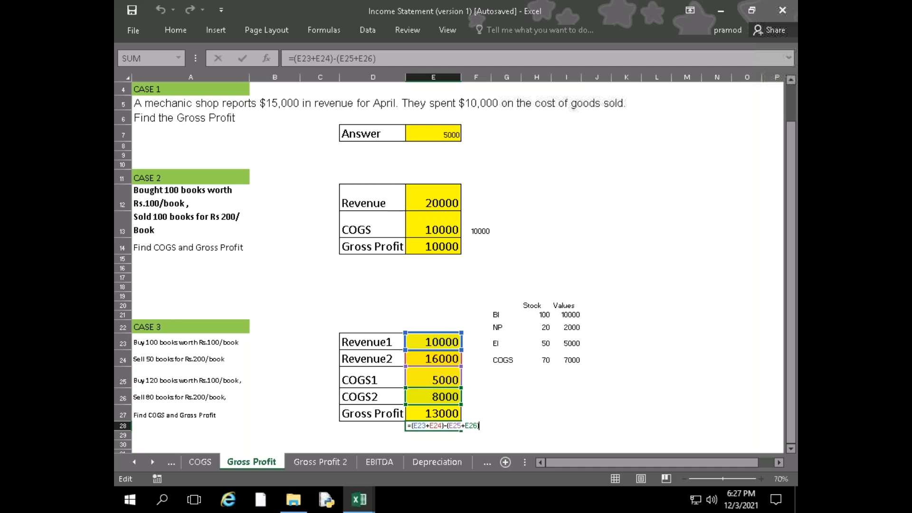
pyautogui.press('Return')
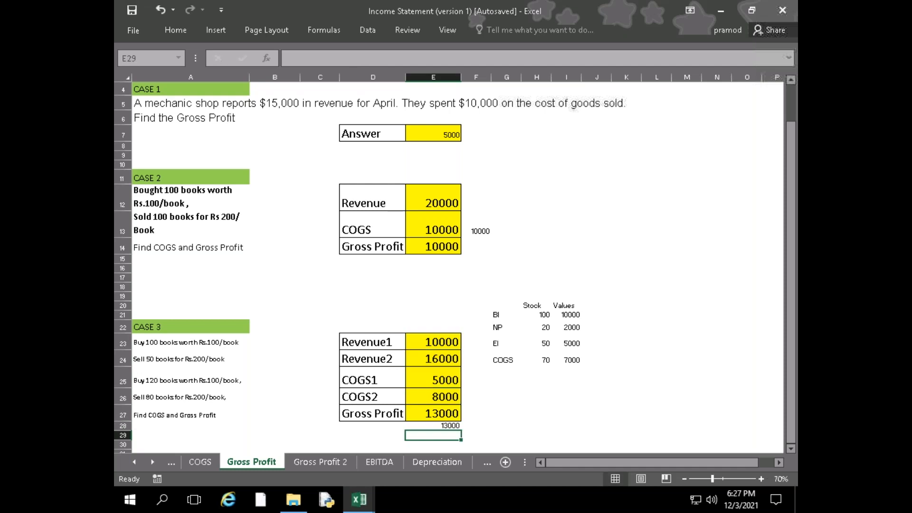
# - Try adding an apostrophe to the end of the gross profit formula in E28, and remove it again
pyautogui.press('Up')
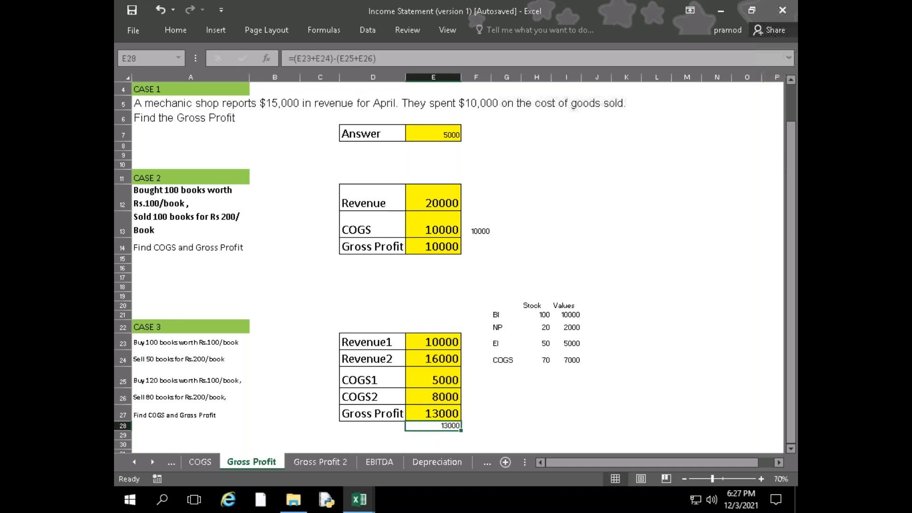
pyautogui.press('F2')
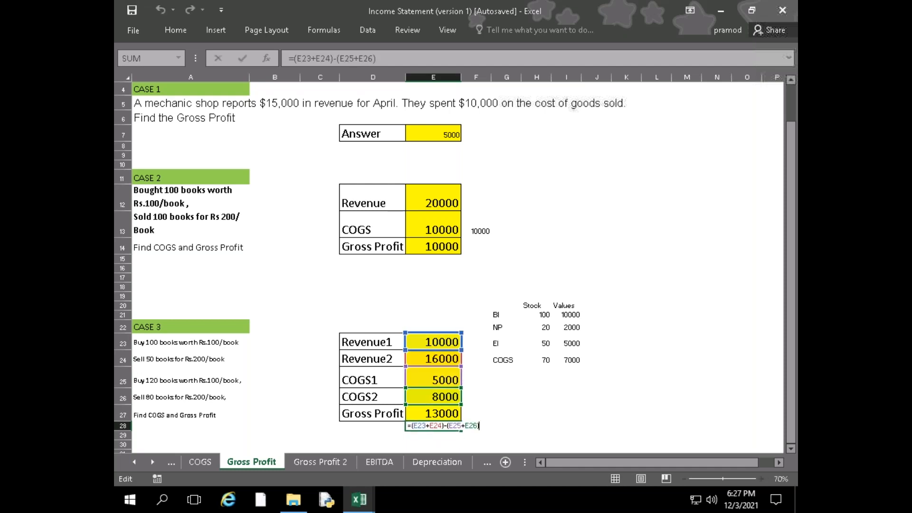
pyautogui.write("'")
pyautogui.press('Return')
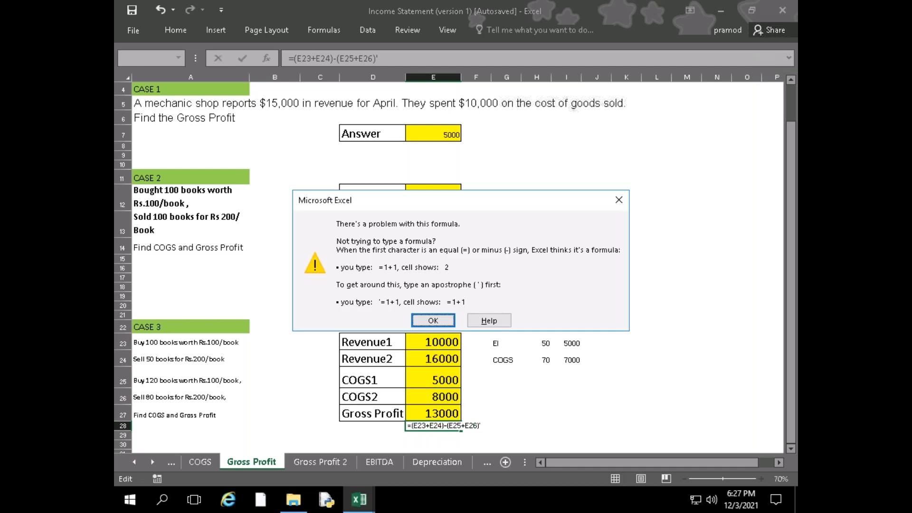
pyautogui.press('Return')
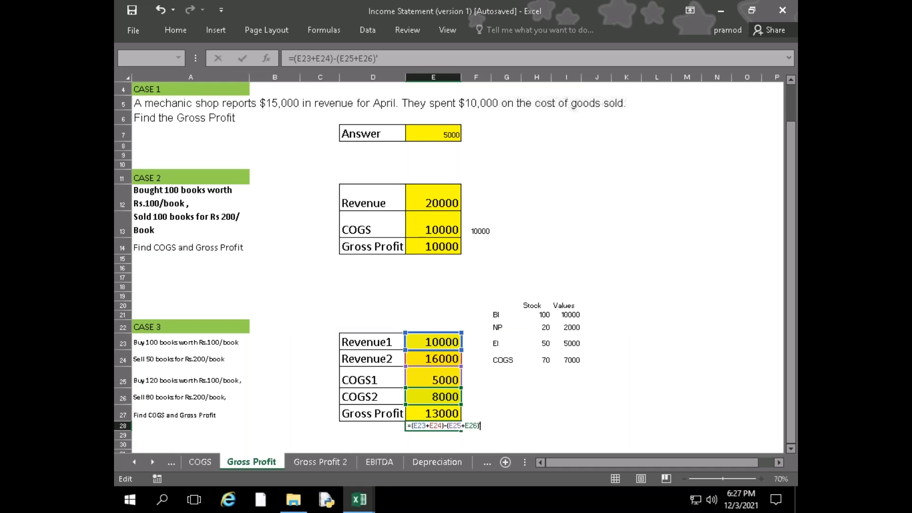
pyautogui.press('BackSpace')
pyautogui.press('Return')
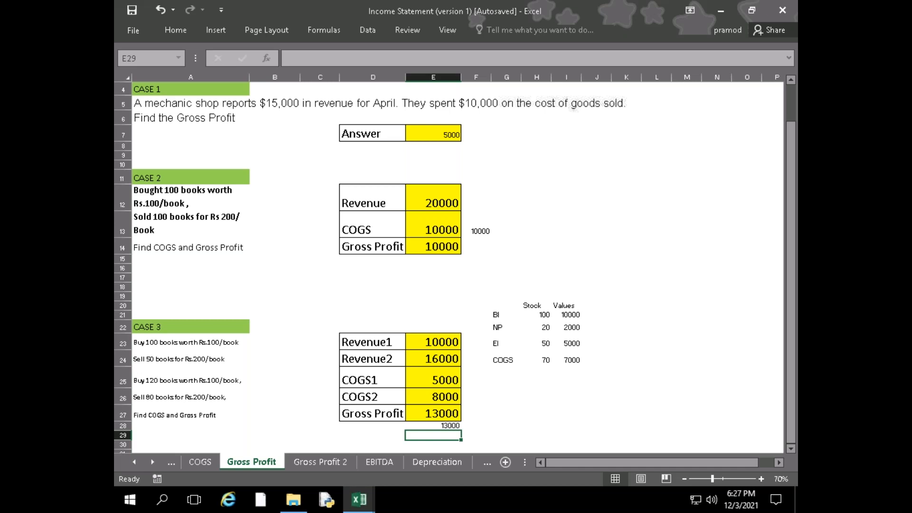
# - Look through the EBITDA and Depreciation sheets, including the blank operating expense rows of the EBITDA table
pyautogui.click(380, 462)
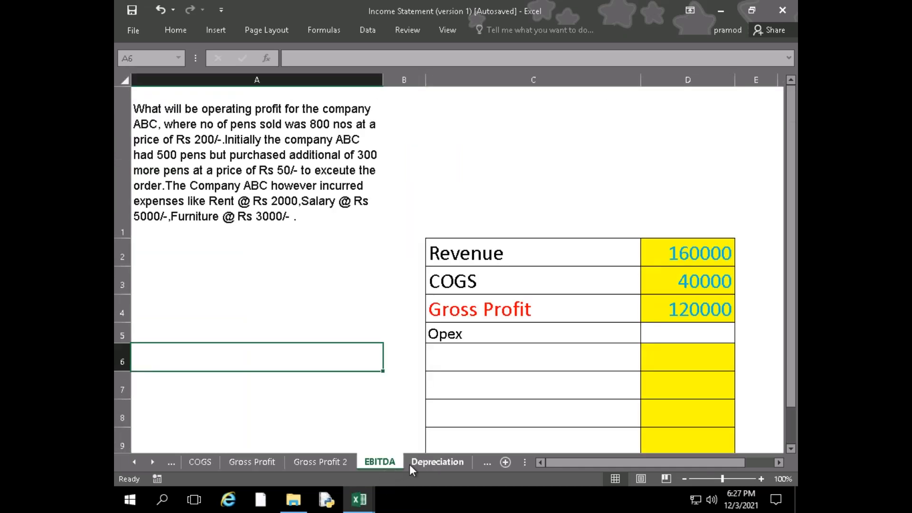
pyautogui.click(421, 464)
pyautogui.click(380, 463)
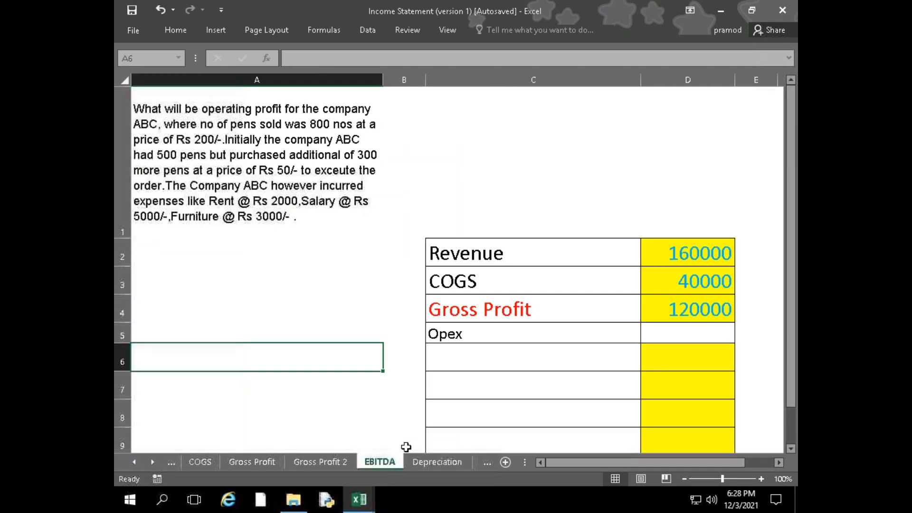
pyautogui.scroll(-1, 392, 442)
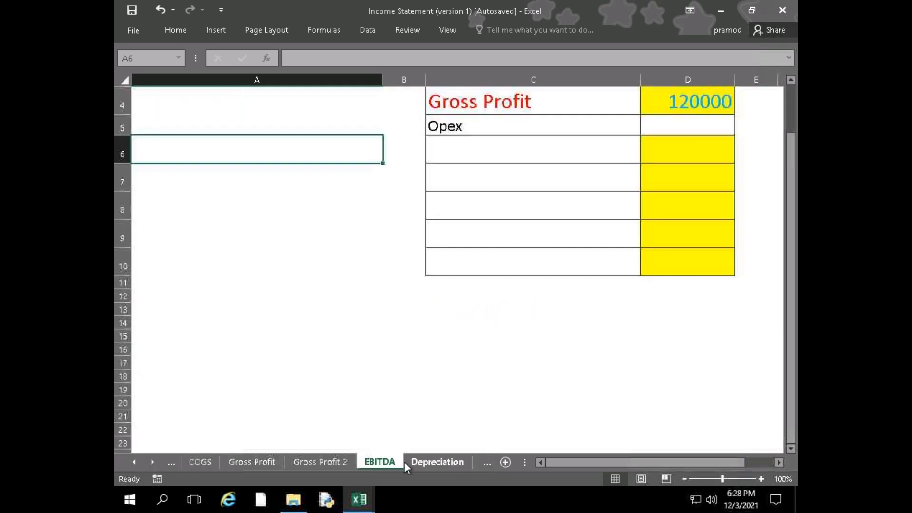
pyautogui.scroll(1, 688, 343)
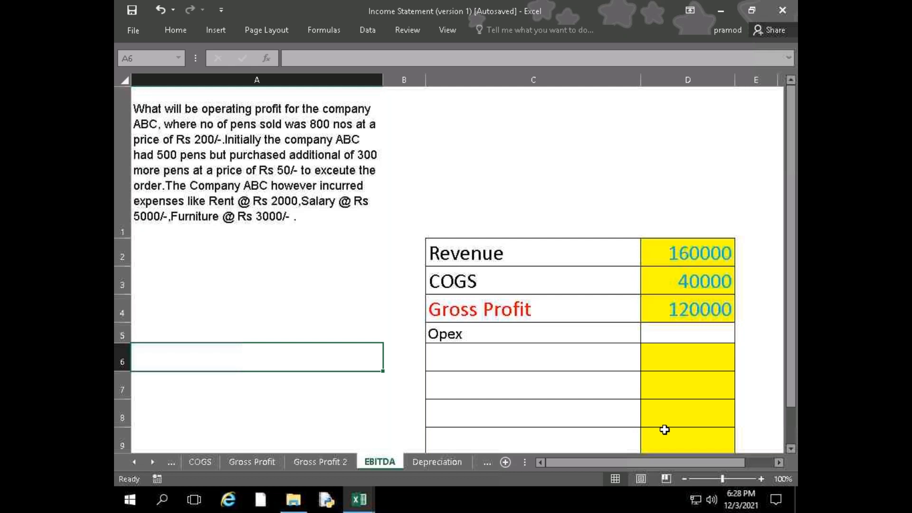
# - Re-enter the Revenue link in D2 of the EBITDA sheet as ='Gross Profit 2'!E2
pyautogui.click(684, 261)
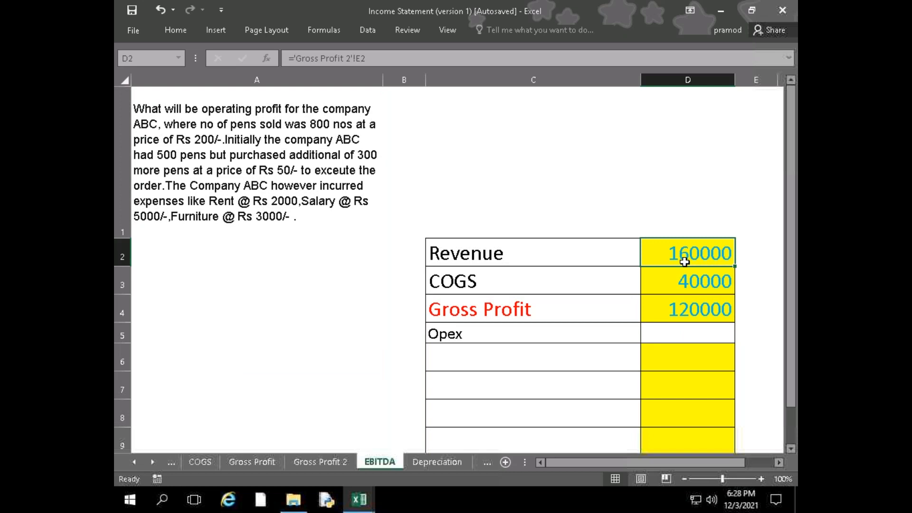
pyautogui.write('=')
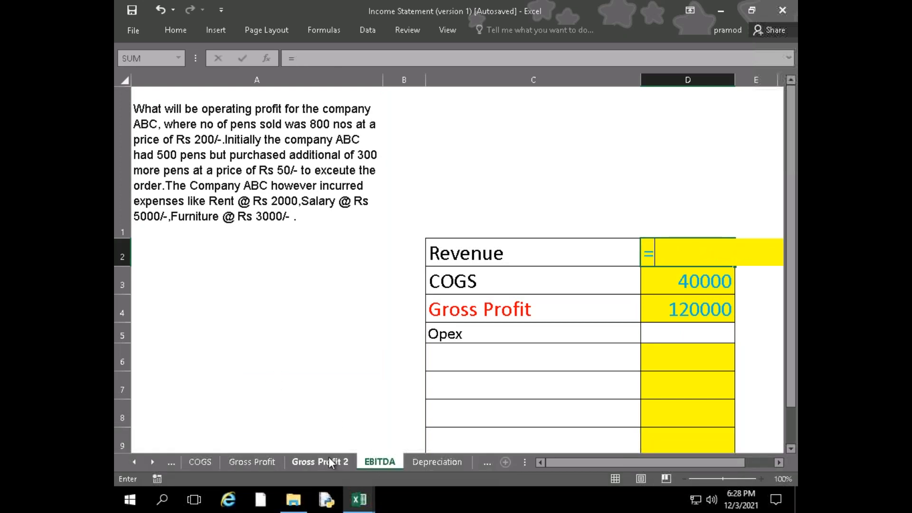
pyautogui.click(329, 457)
pyautogui.click(669, 189)
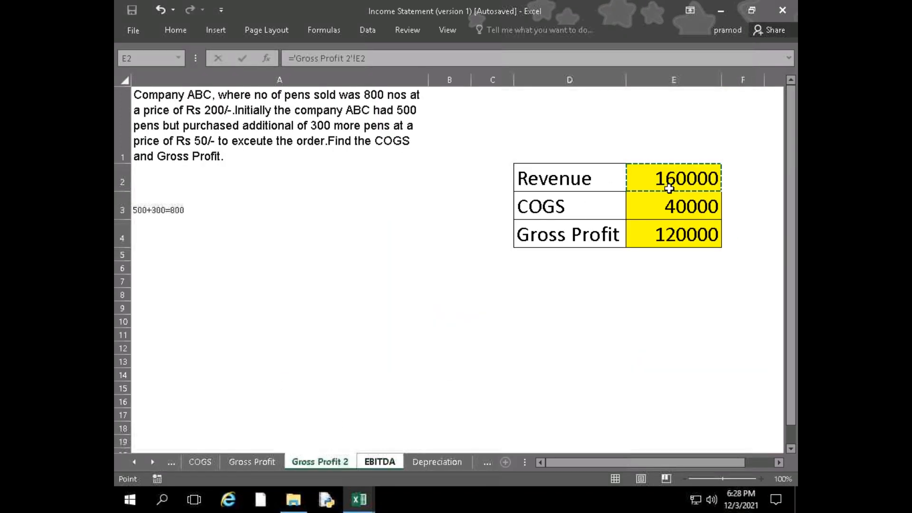
pyautogui.press('Return')
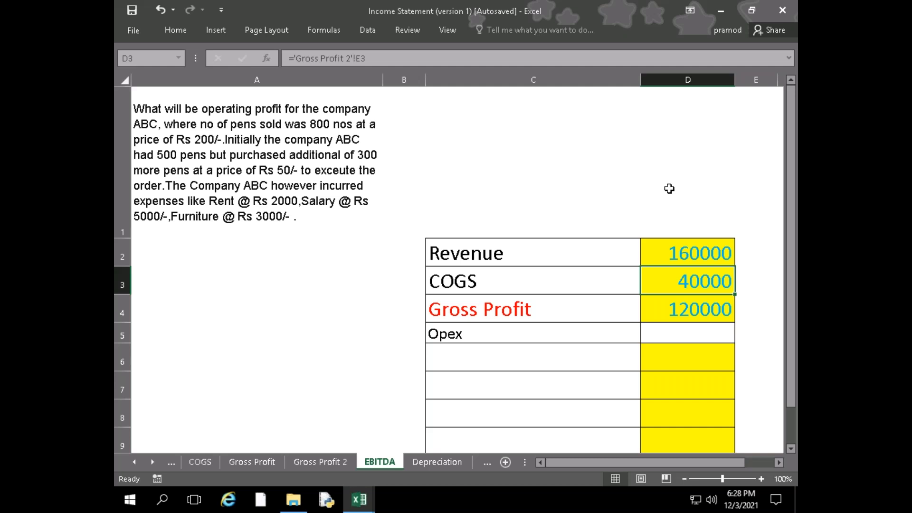
# - Compare the blank rows below Opex on the EBITDA sheet with the expense and EBITDA rows on the EBIT sheet
pyautogui.press('Down')
pyautogui.press('Down')
pyautogui.press('Down')
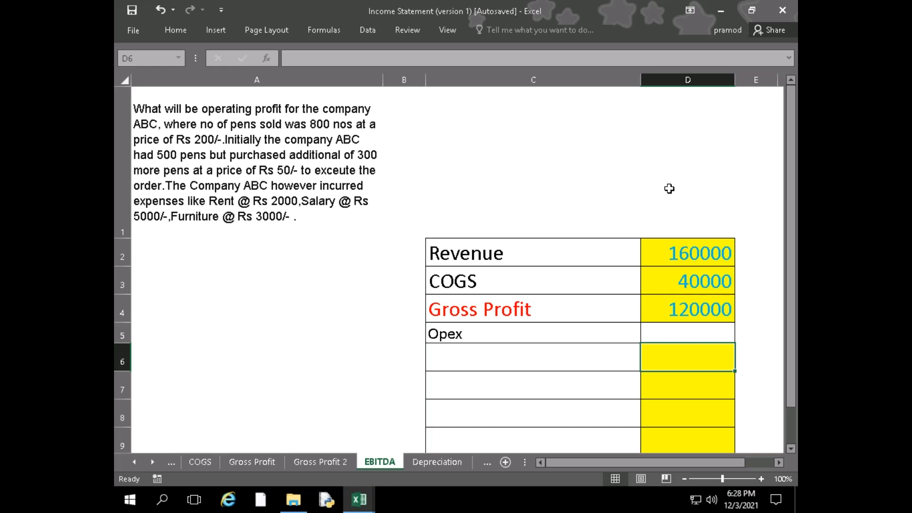
pyautogui.click(476, 460)
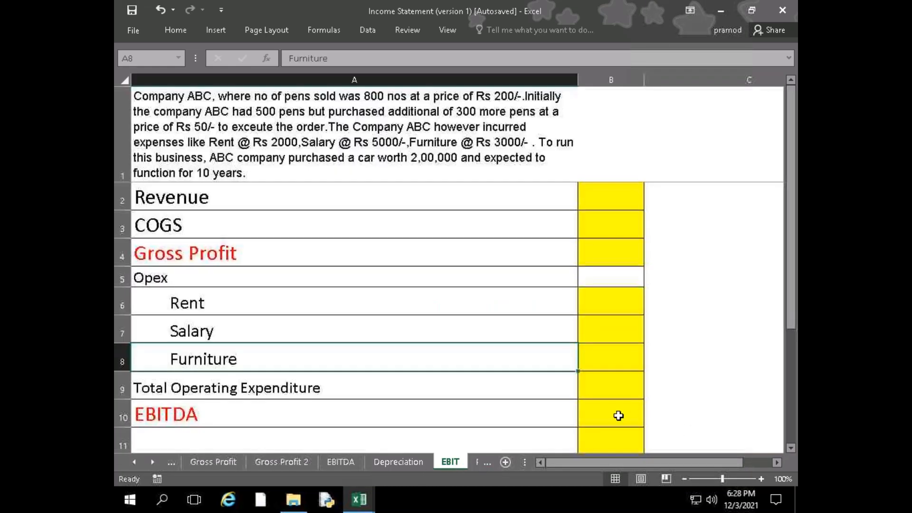
pyautogui.click(598, 414)
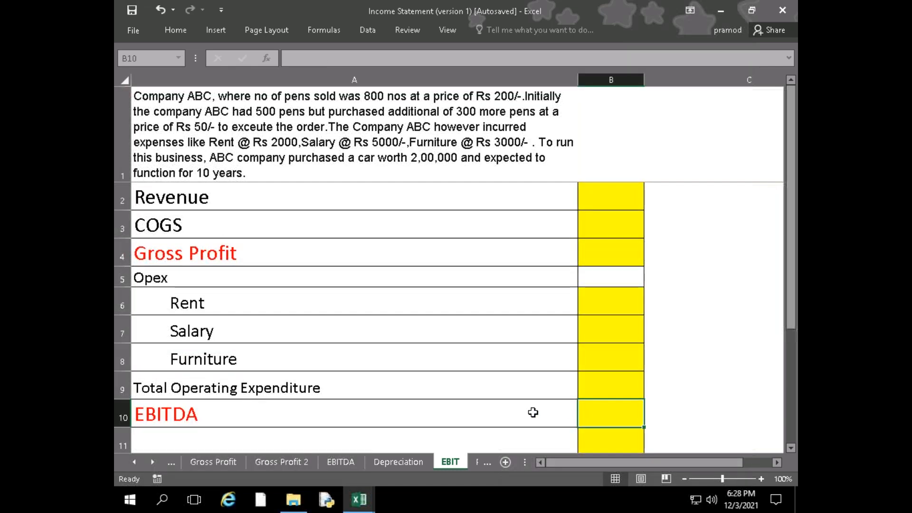
pyautogui.click(347, 462)
pyautogui.scroll(-2, 426, 429)
pyautogui.scroll(2, 426, 430)
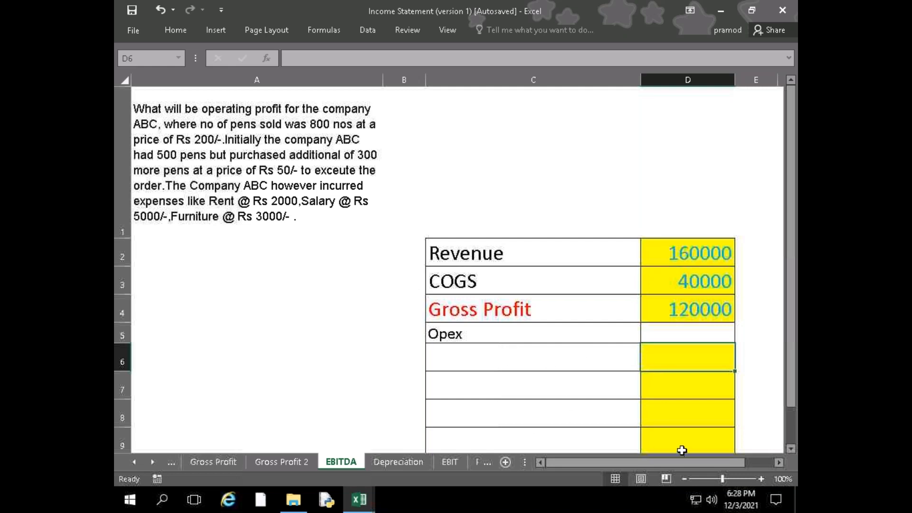
pyautogui.click(447, 464)
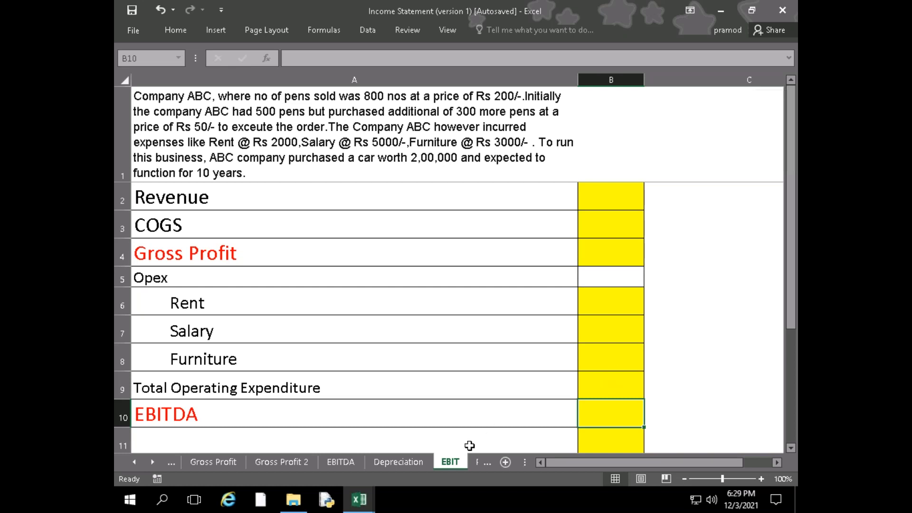
pyautogui.click(351, 464)
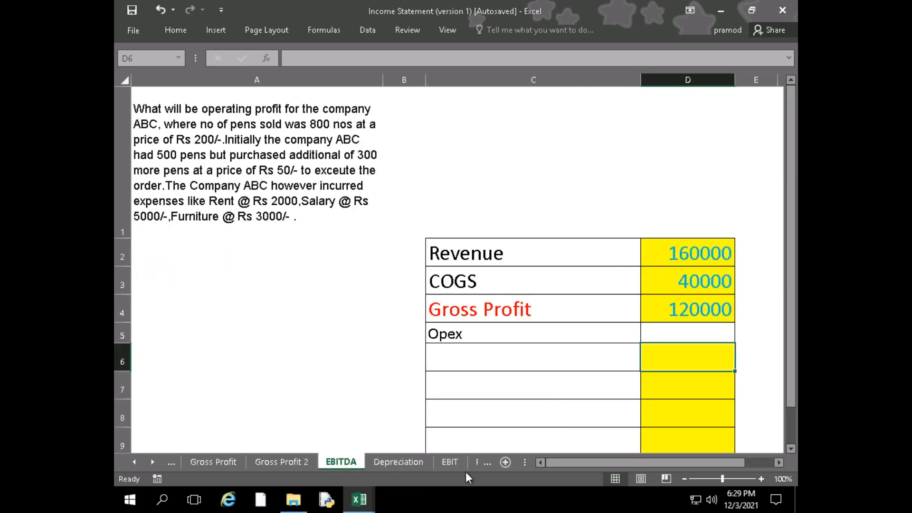
# - Try linking Revenue in B2 of the EBIT sheet to the EBITDA sheet with =EBITDA!D2
pyautogui.click(450, 462)
pyautogui.click(617, 198)
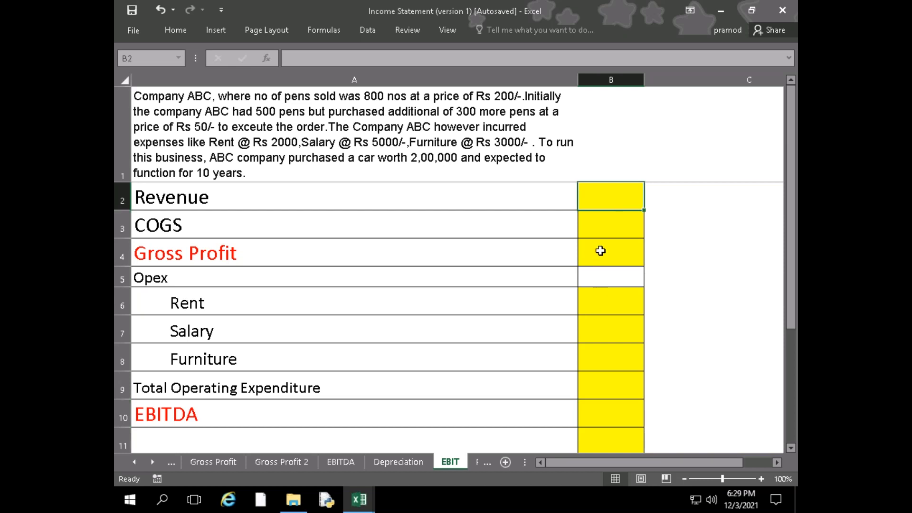
pyautogui.write('=')
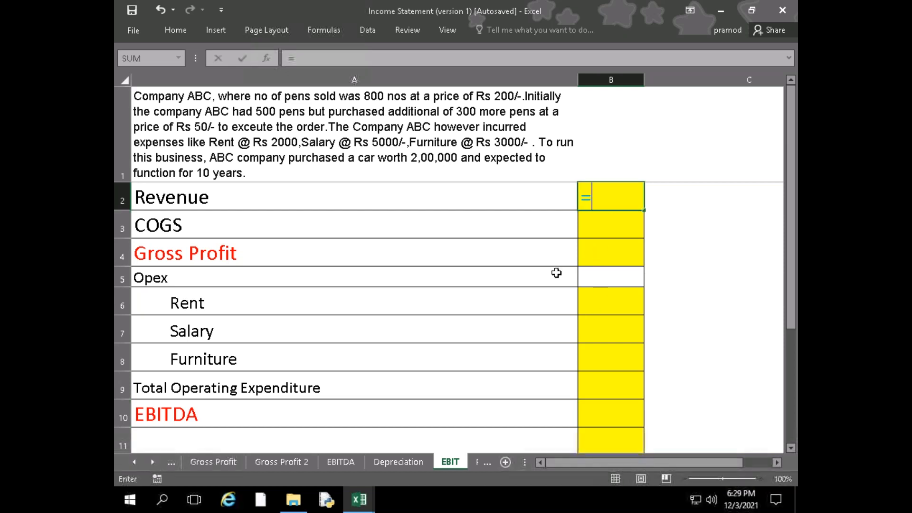
pyautogui.click(341, 462)
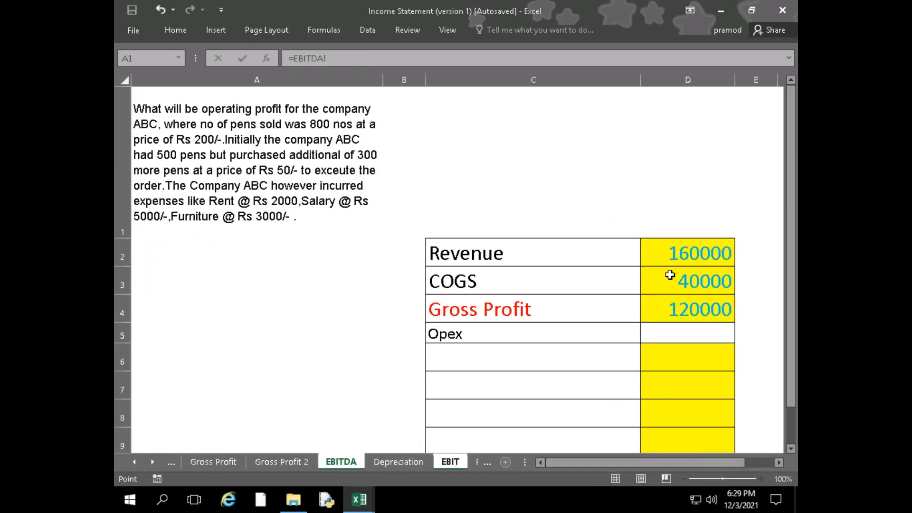
pyautogui.click(683, 257)
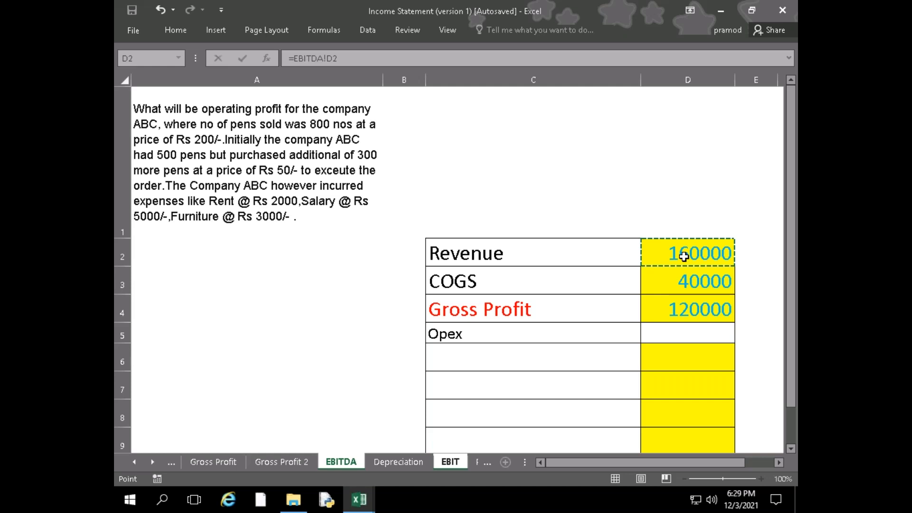
pyautogui.press('Return')
# - Try filling the Revenue link from B2 down to B8, undo both the fill and the link, and return to the EBITDA sheet
pyautogui.click(612, 186)
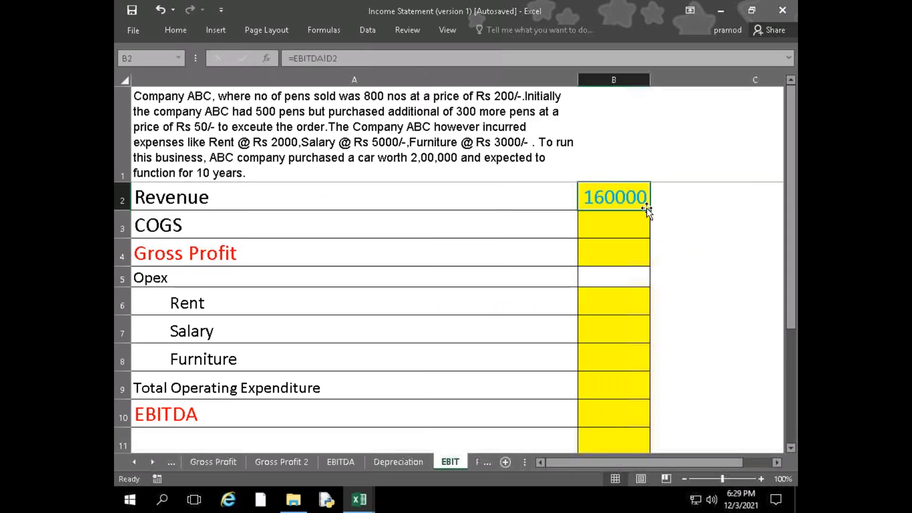
pyautogui.moveTo(648, 209); pyautogui.dragTo(635, 370)
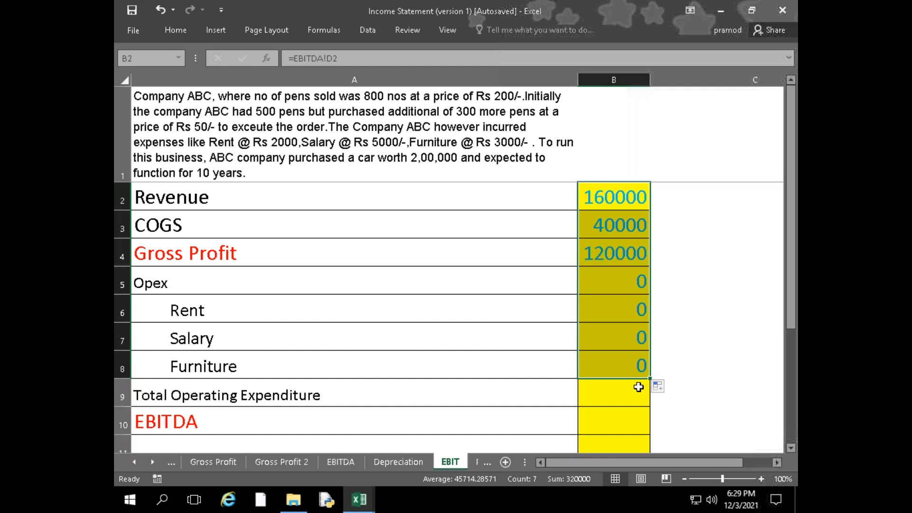
pyautogui.hotkey('ctrl', 'z')
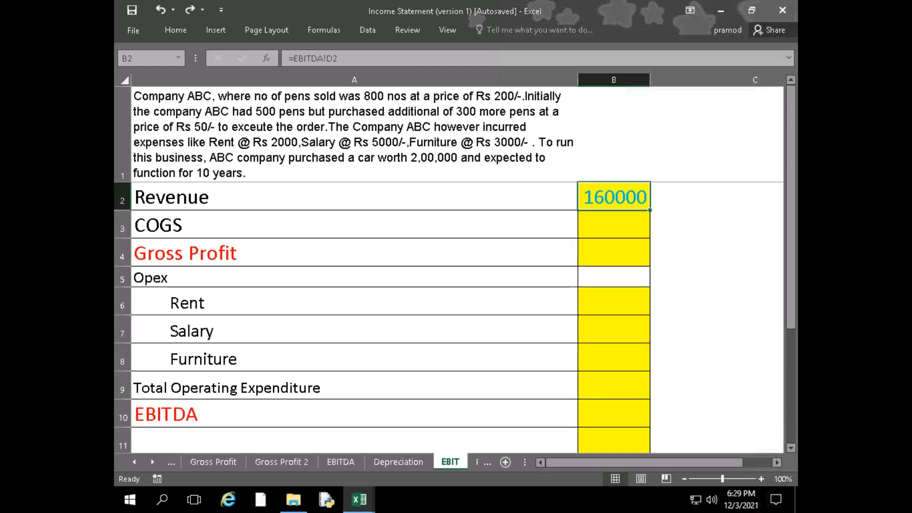
pyautogui.hotkey('ctrl', 'z')
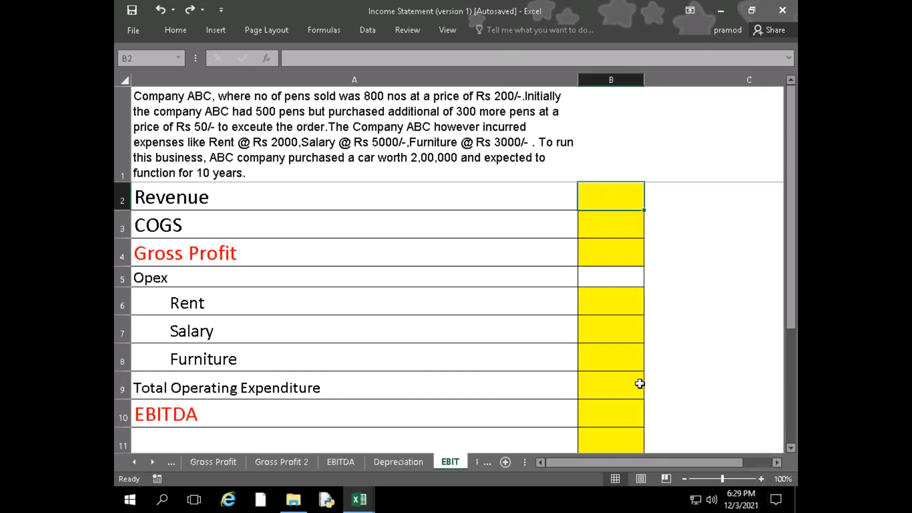
pyautogui.click(347, 462)
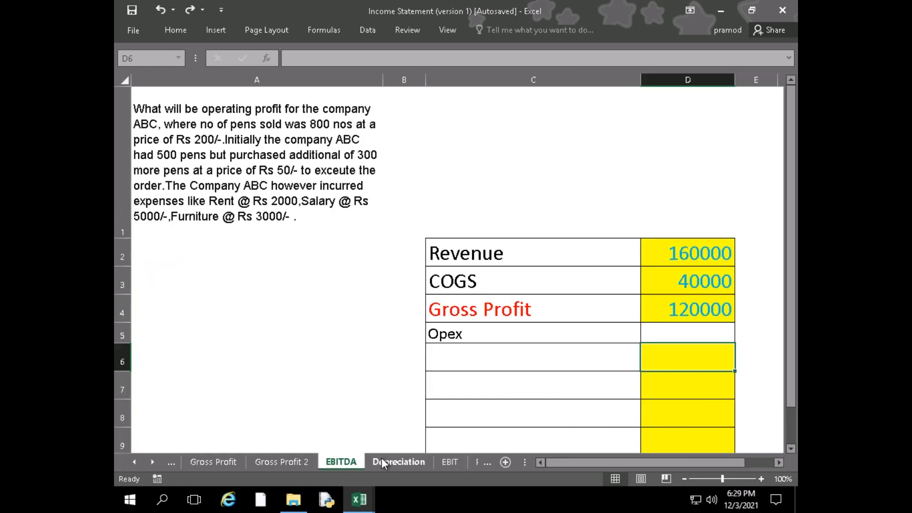